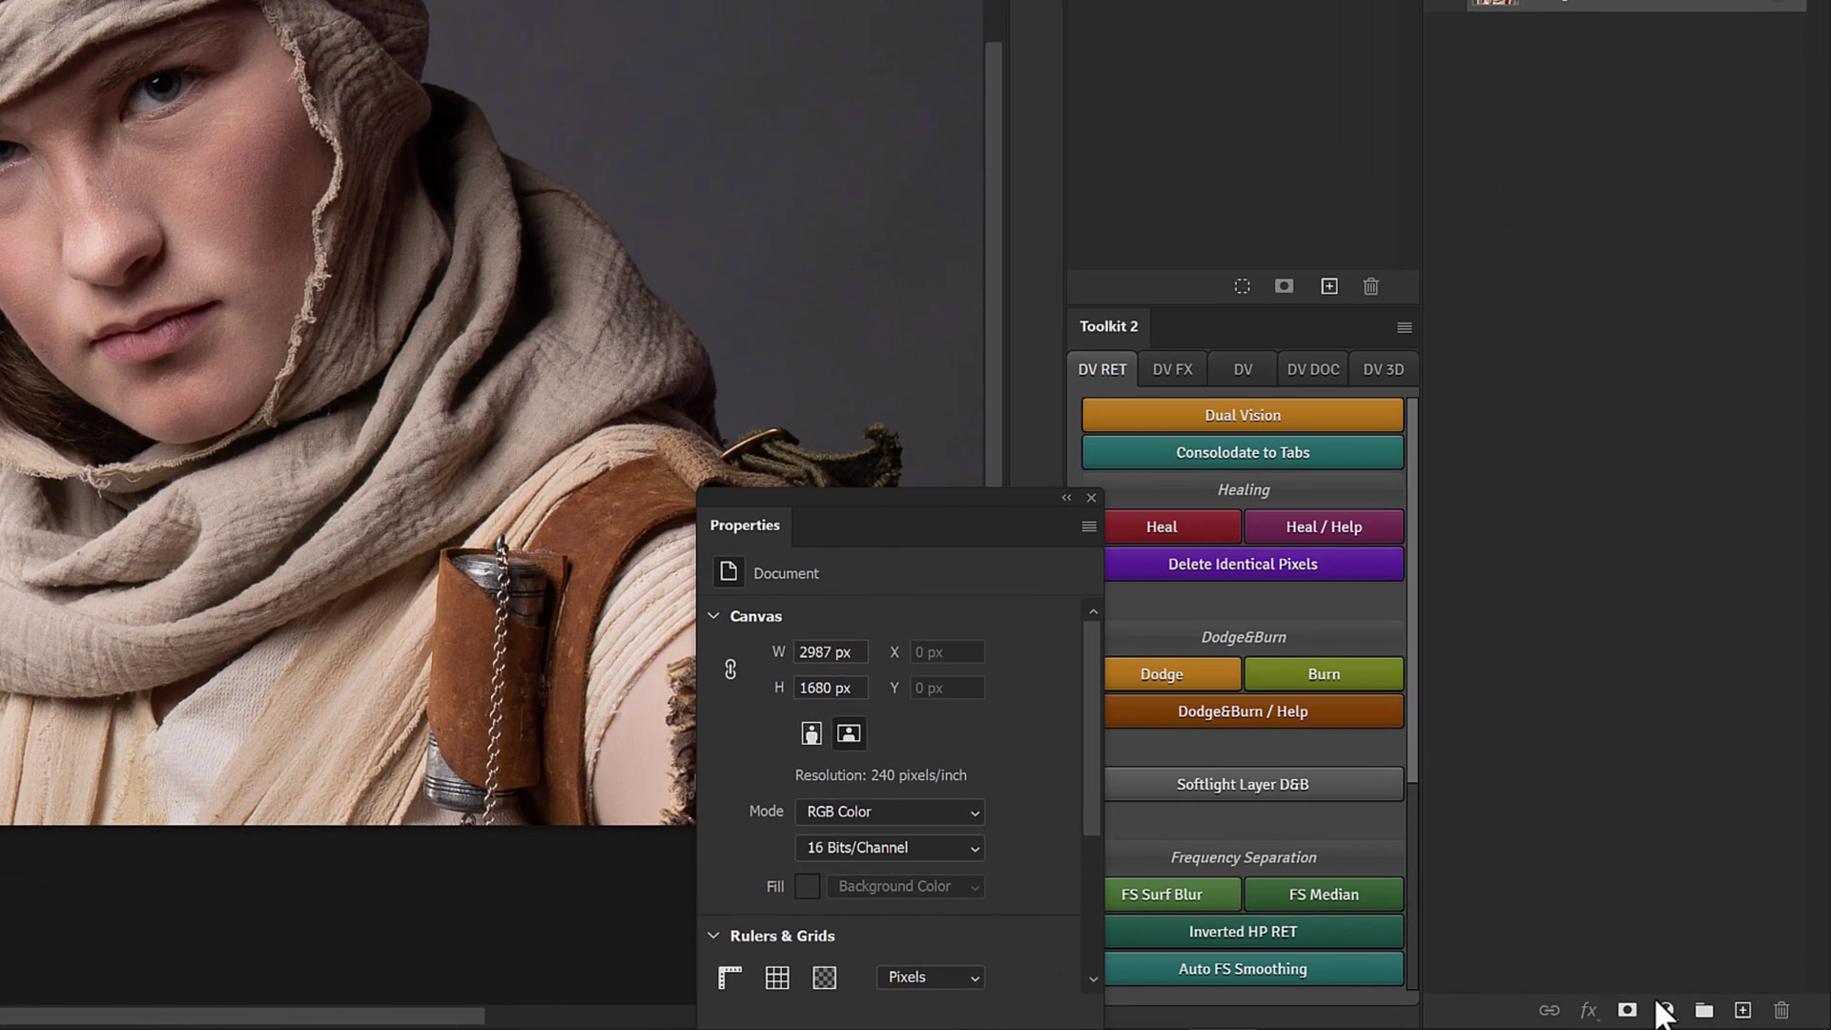
Step: Add a white Solid Color fill layer and name it DODGE
{"action": "left_click", "coordinate": [1663, 1009]}
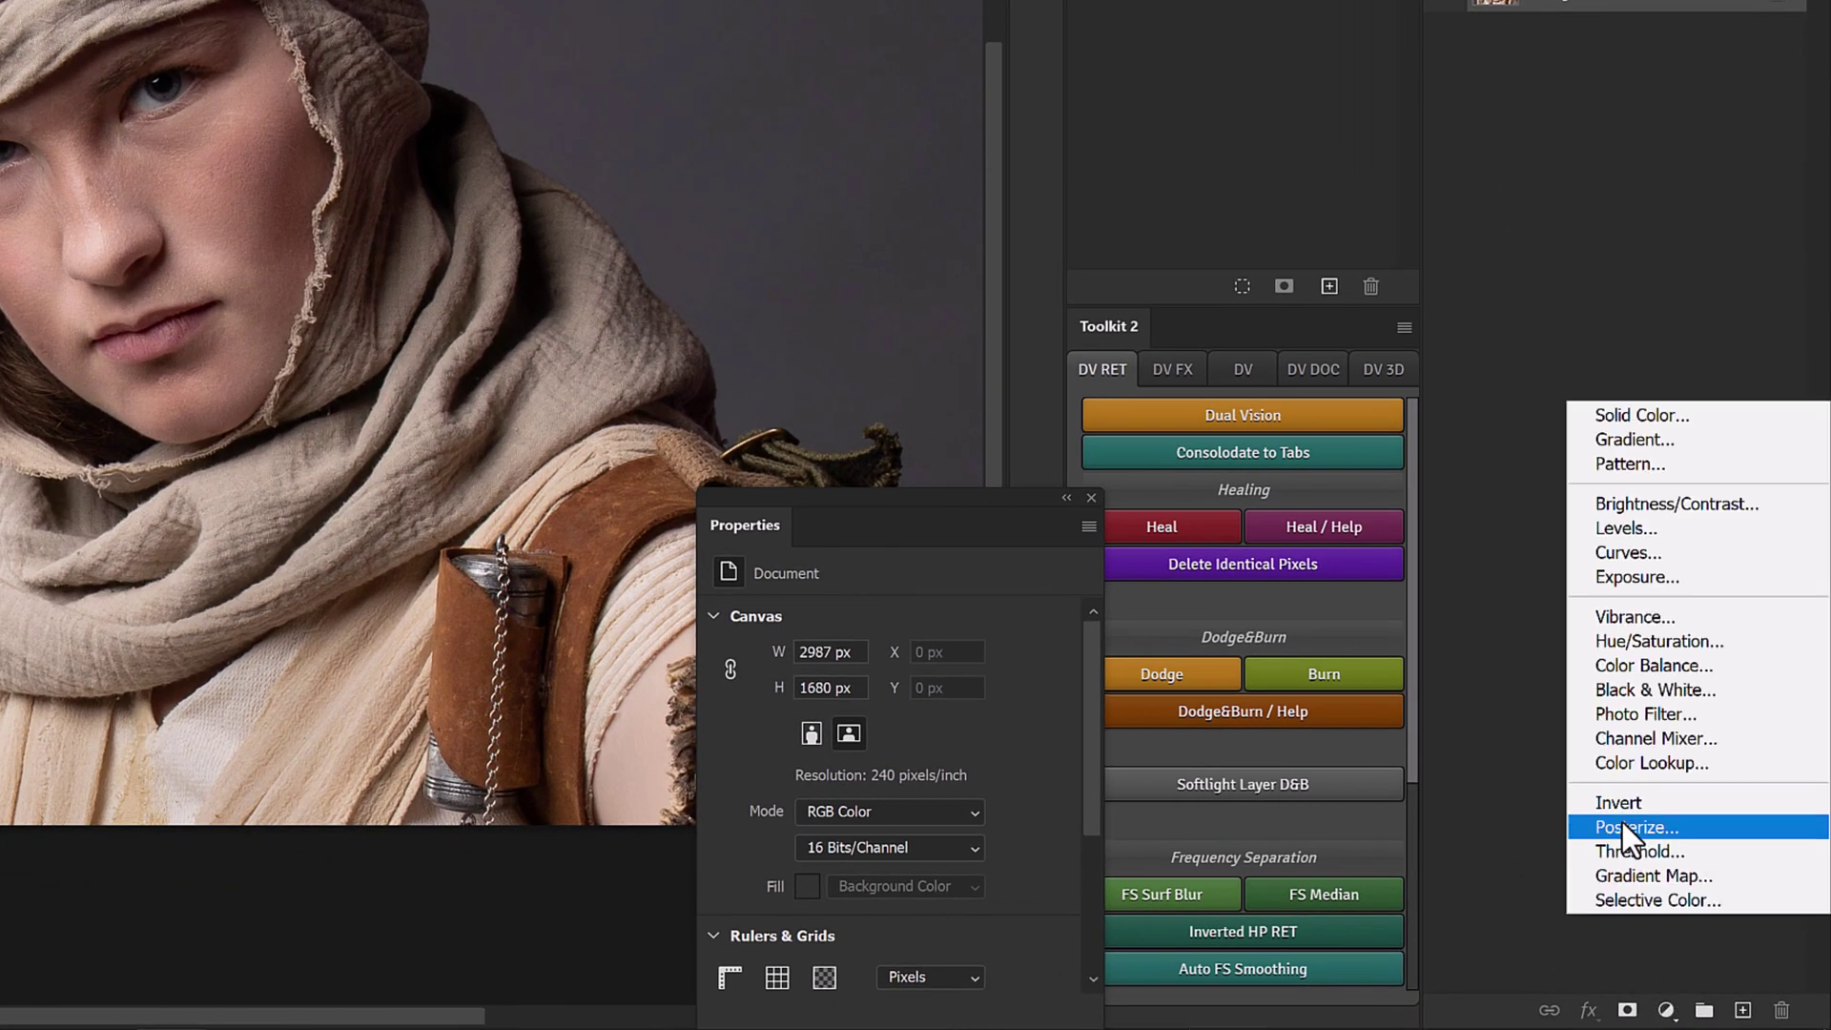
{"action": "left_click", "coordinate": [1629, 415]}
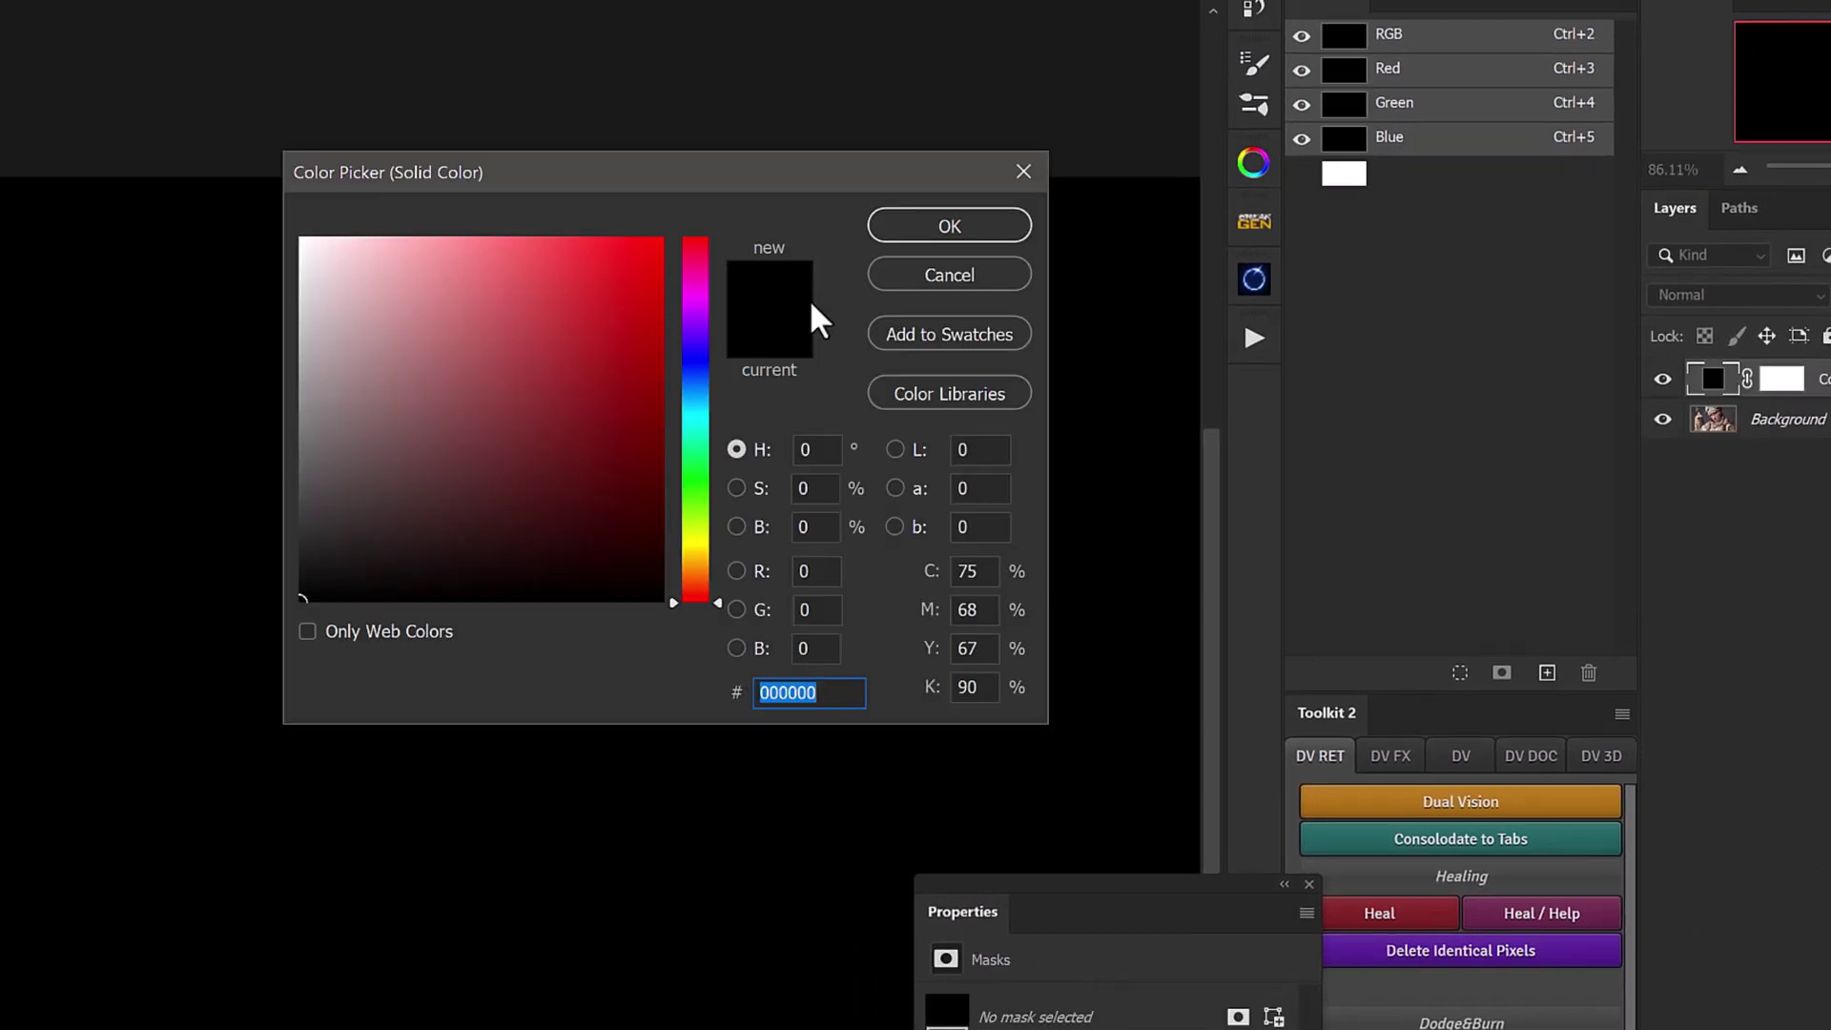
{"action": "left_click_drag", "start_coordinate": [355, 274], "coordinate": [262, 169]}
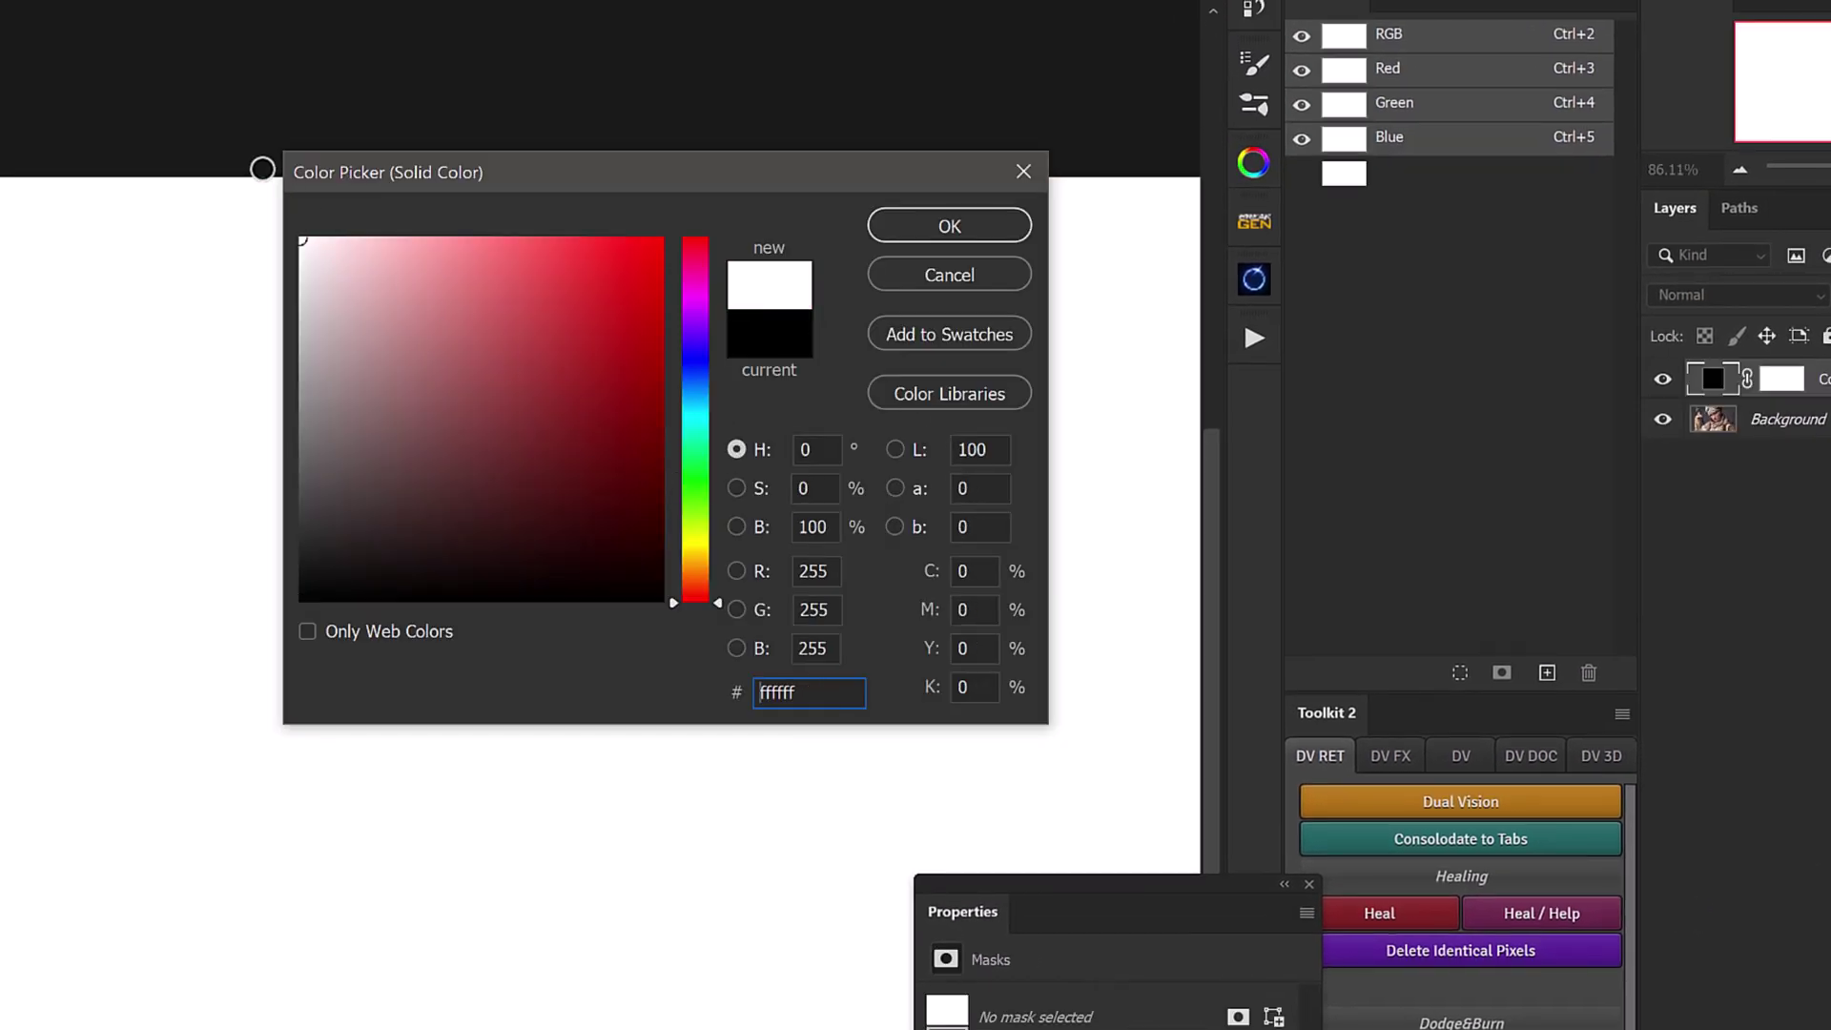
{"action": "left_click", "coordinate": [948, 228]}
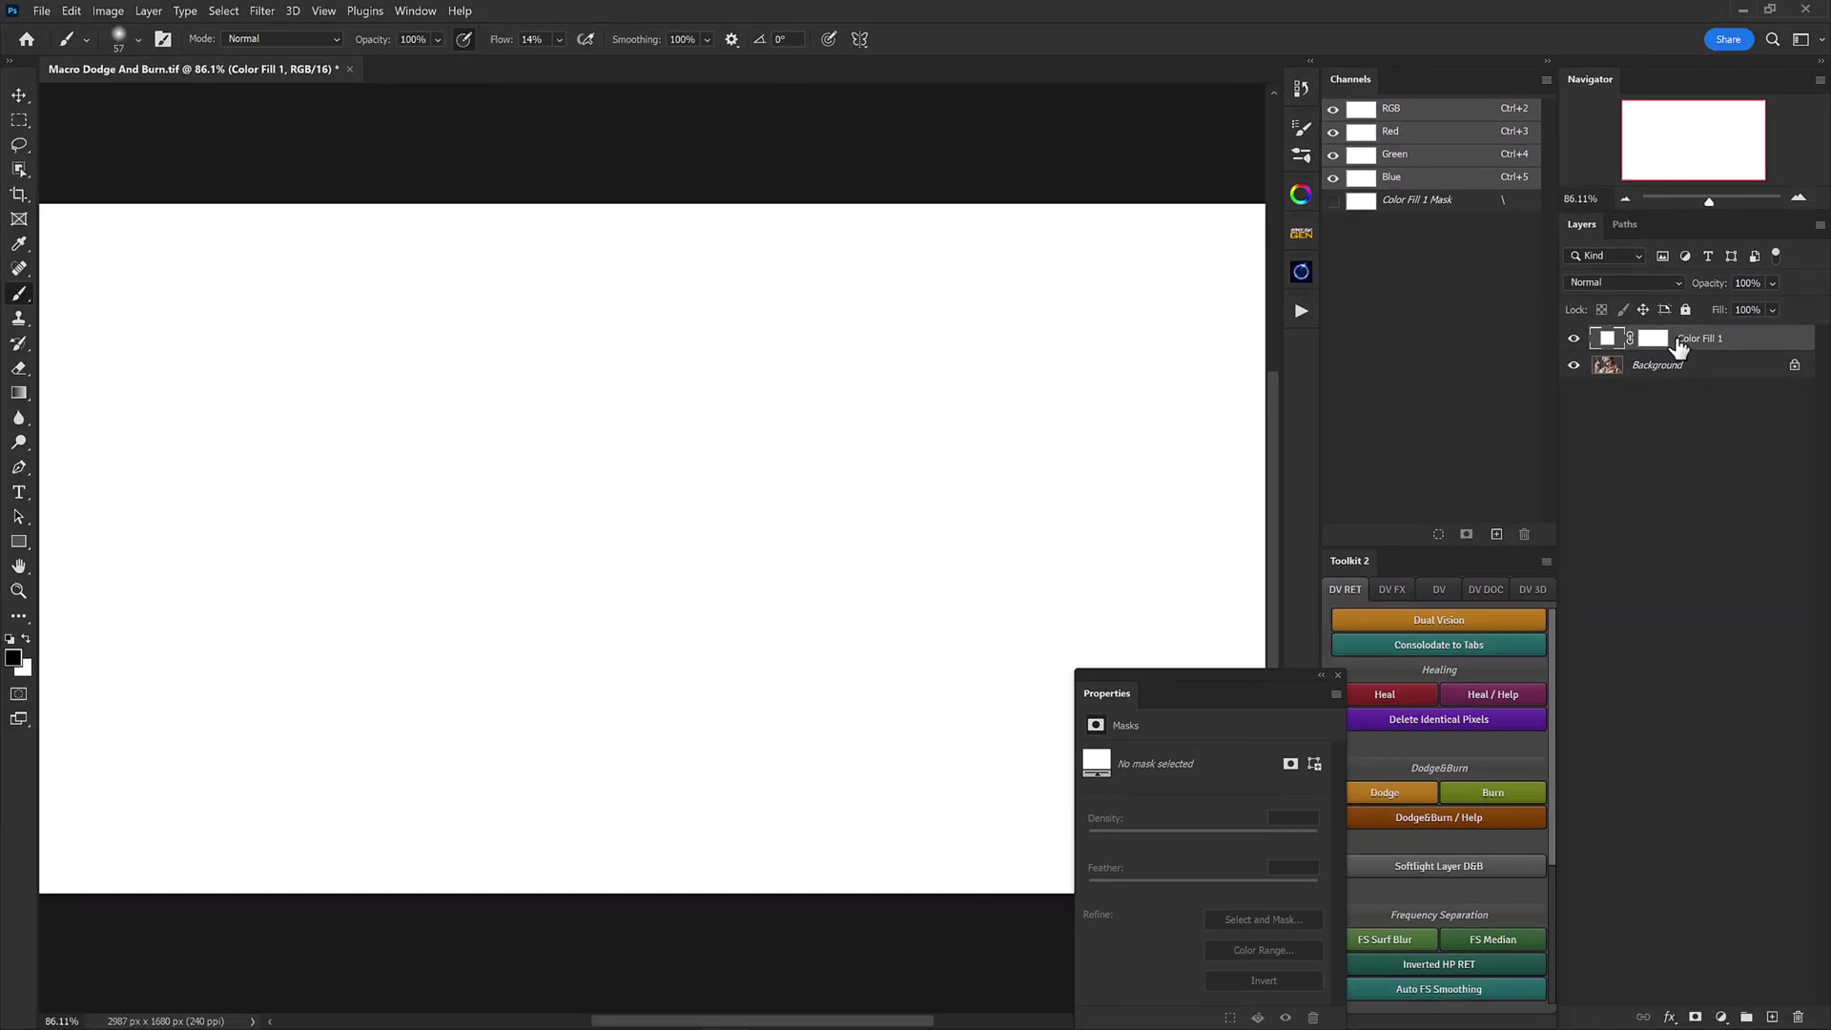
{"action": "double_click", "coordinate": [1680, 340]}
{"action": "type", "text": "DODGE"}
{"action": "key", "text": "Return"}
Step: Invert the DODGE mask to black and set the layer's blend mode to Soft Light
{"action": "left_click", "coordinate": [1654, 340]}
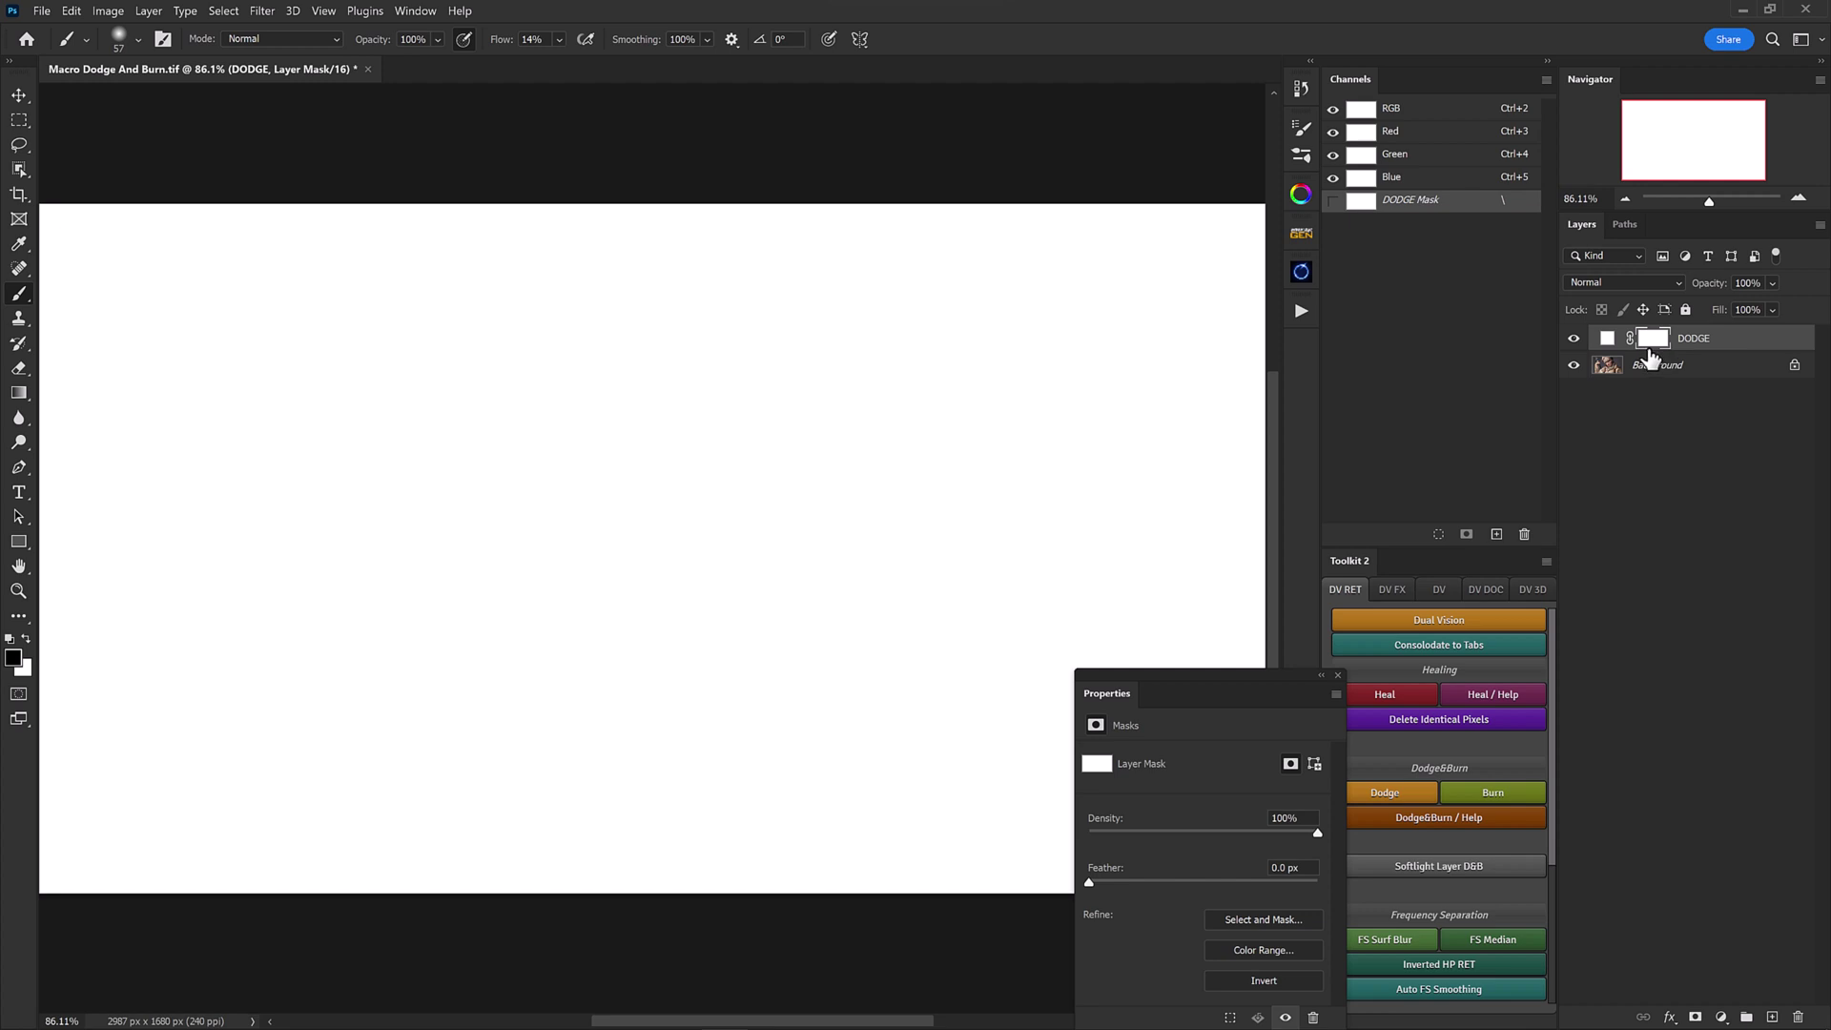
{"action": "key", "text": "ctrl+i"}
{"action": "left_click", "coordinate": [1624, 282]}
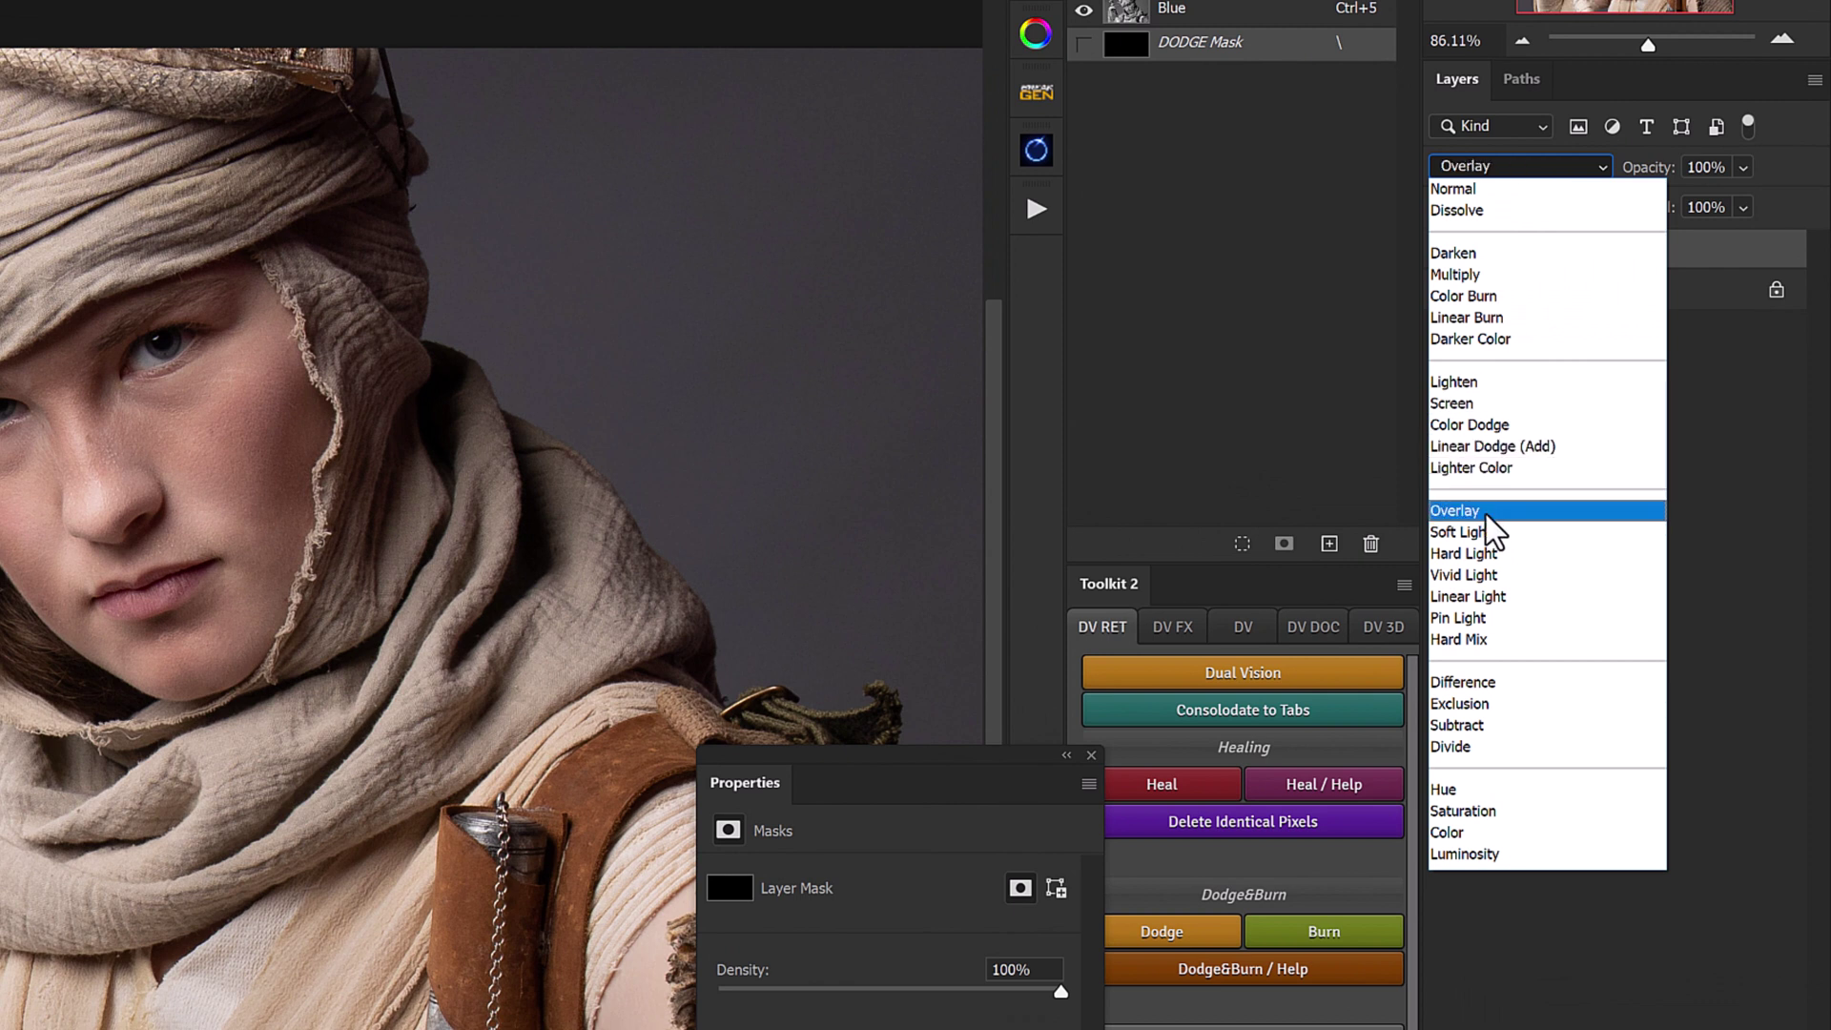
{"action": "left_click", "coordinate": [1488, 527]}
{"action": "key", "text": "ctrl+2"}
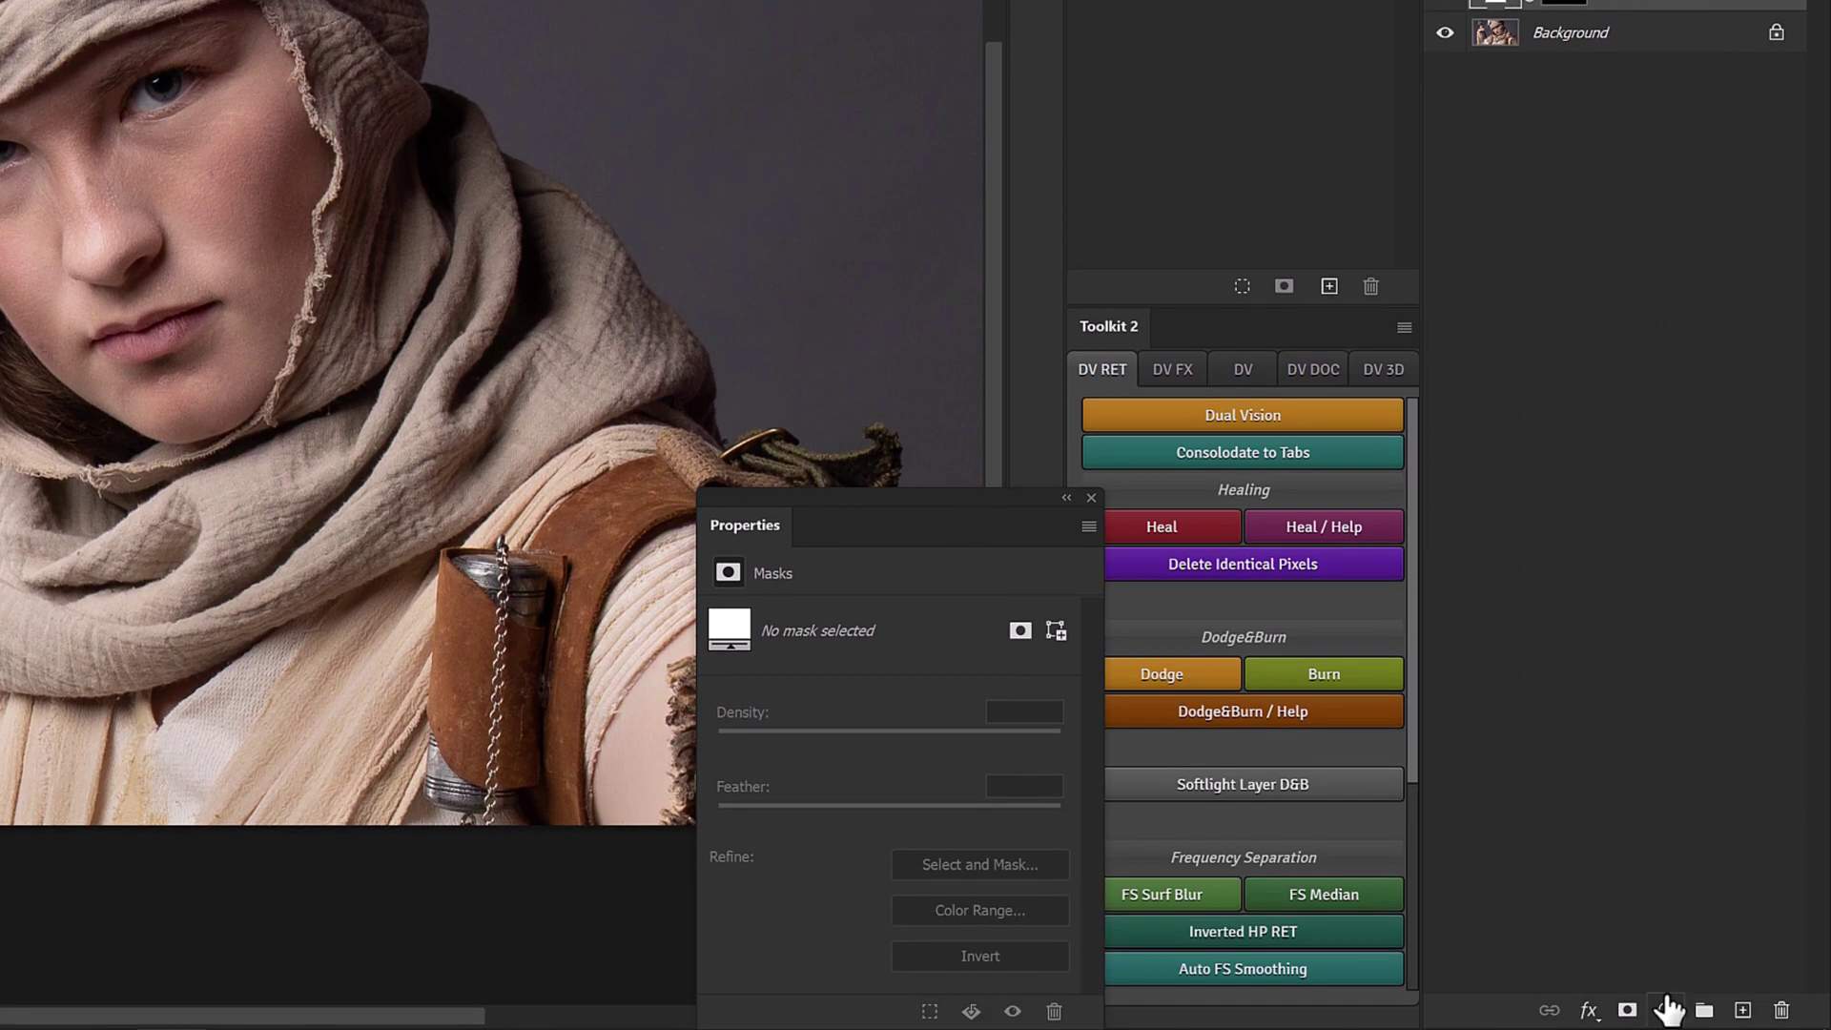
Step: Add a black Solid Color fill layer, invert its mask to black, and name it BURN
{"action": "left_click", "coordinate": [1665, 1009]}
{"action": "left_click", "coordinate": [1636, 521]}
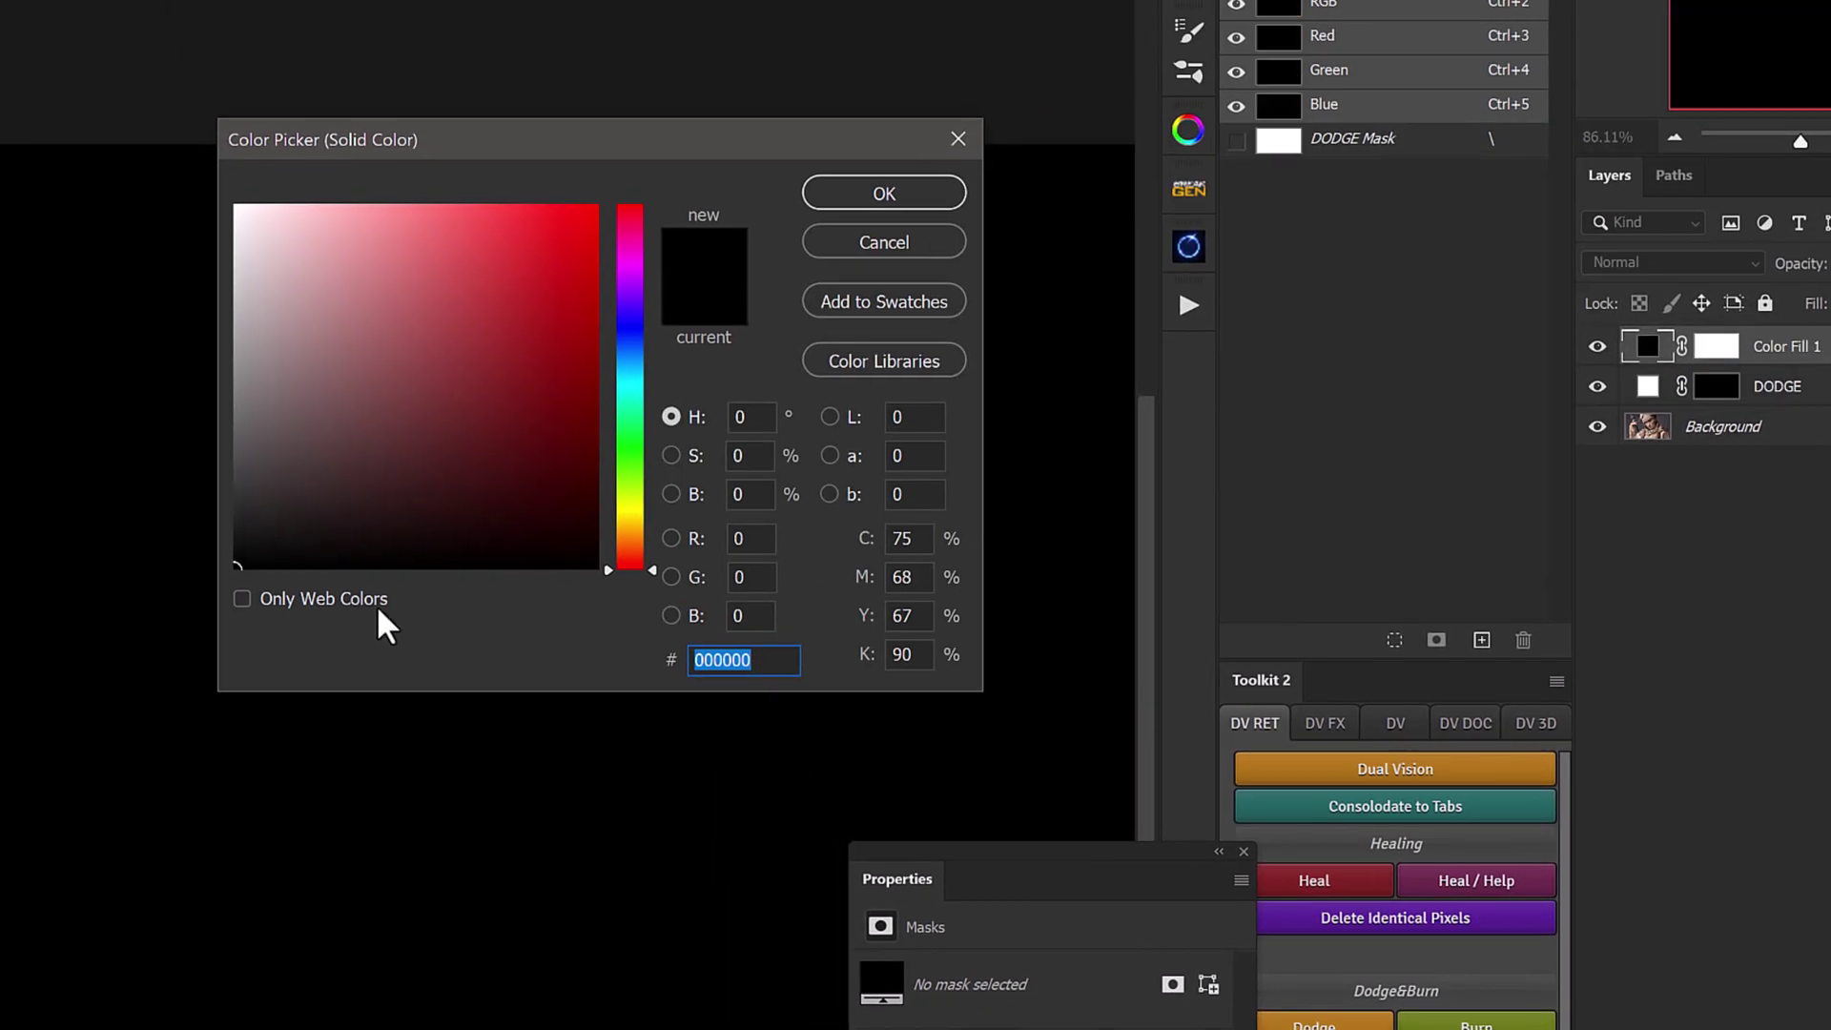
{"action": "left_click", "coordinate": [872, 192]}
{"action": "key", "text": "Return"}
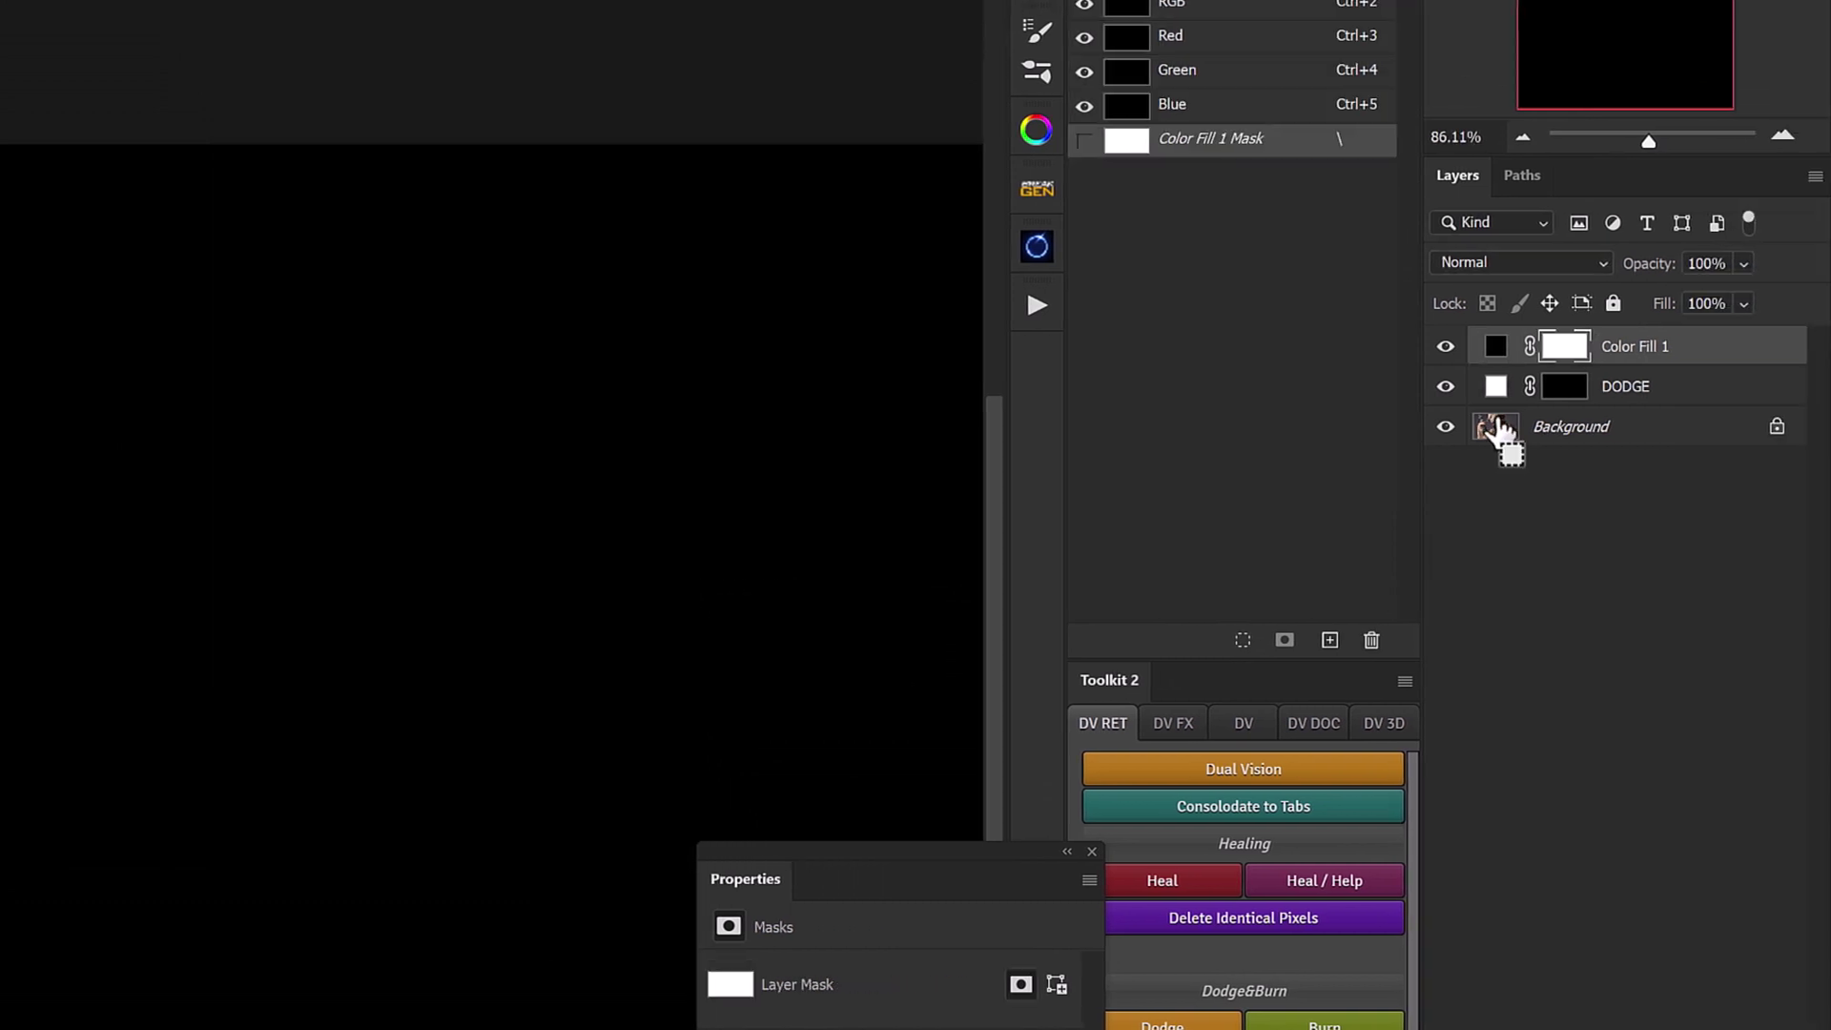
{"action": "key", "text": "ctrl+i"}
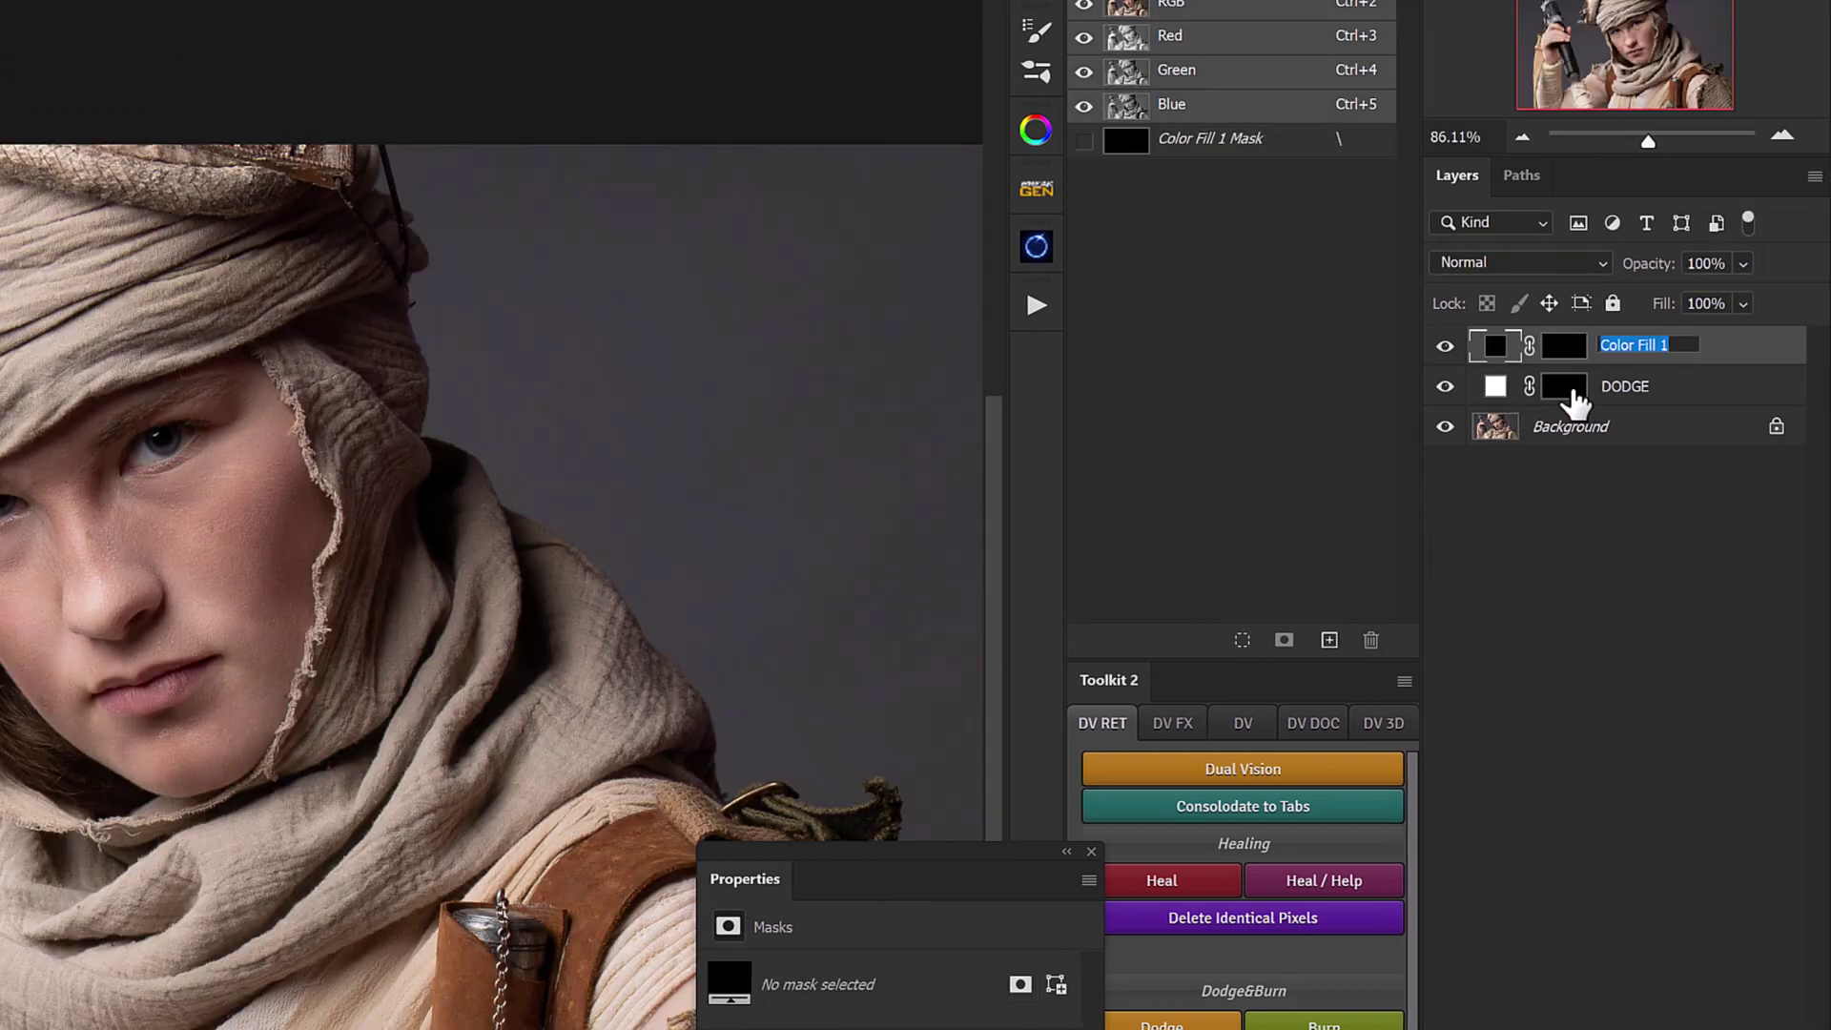
{"action": "type", "text": "BURN"}
{"action": "key", "text": "Return"}
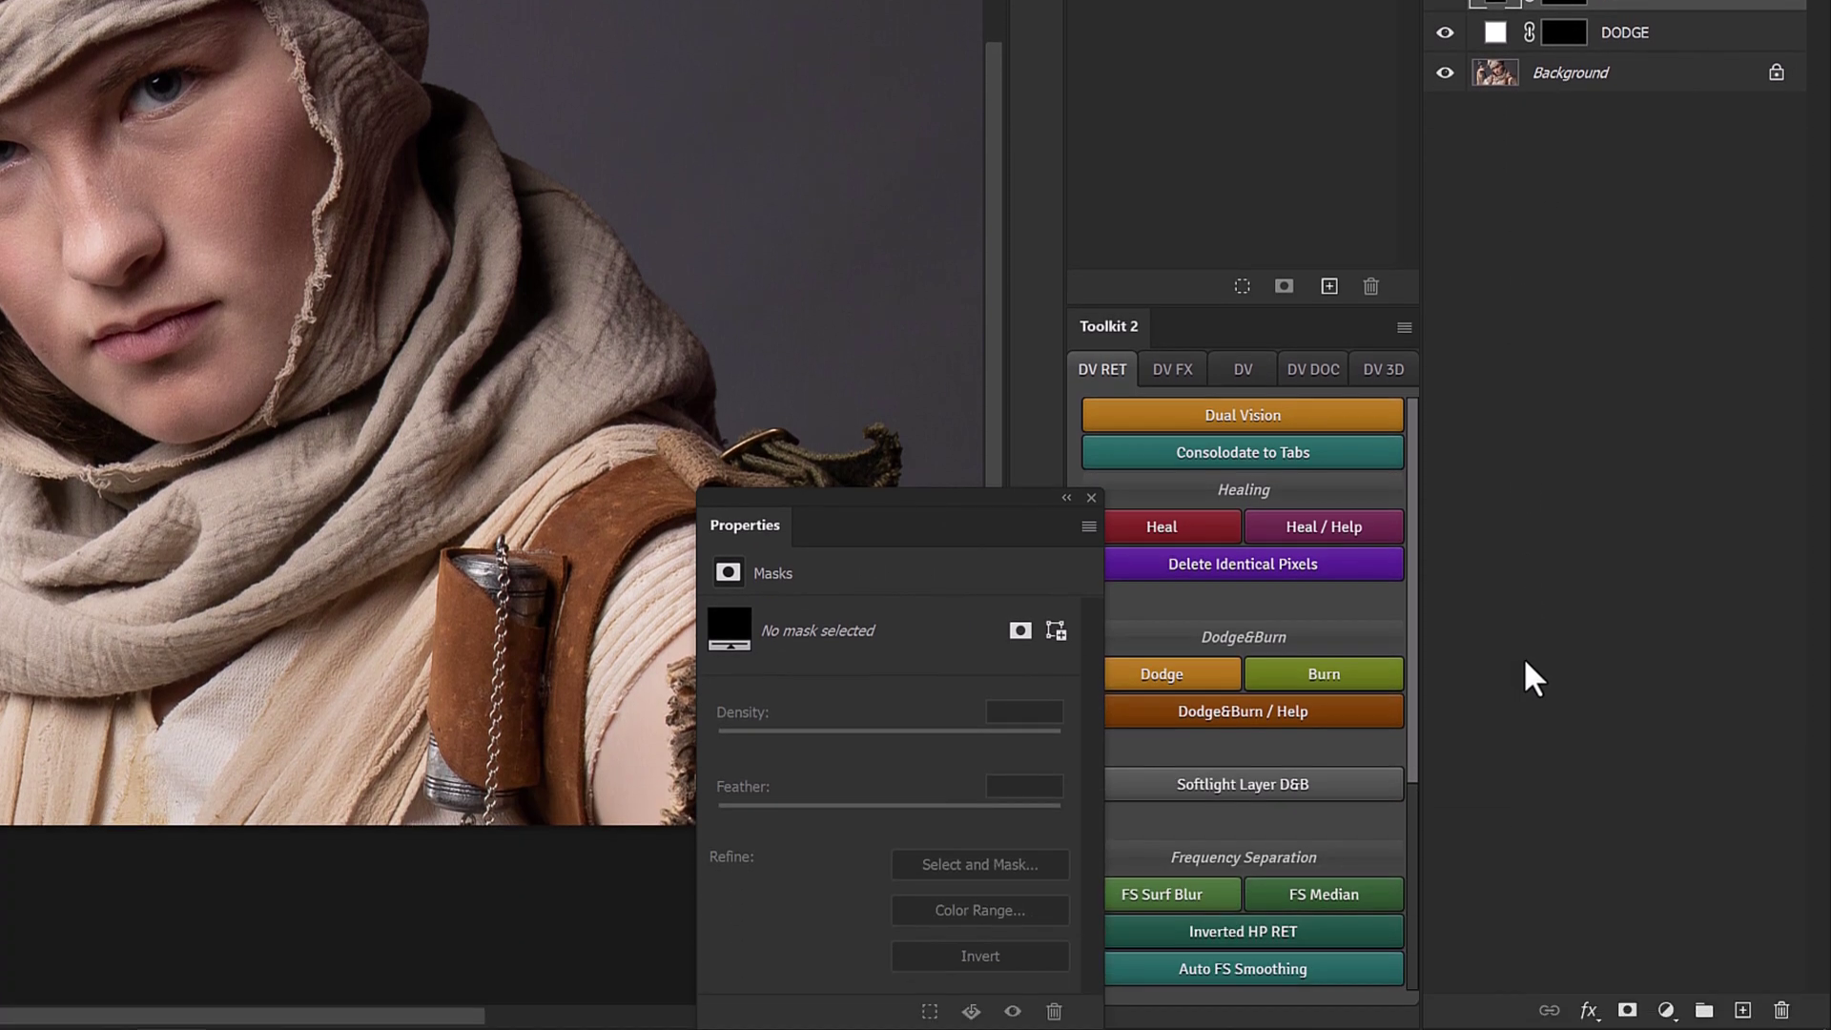
Step: Add a Curves layer with the curve raised to brighten, named Eye Pop
{"action": "left_click", "coordinate": [1665, 1009]}
{"action": "left_click", "coordinate": [1628, 647]}
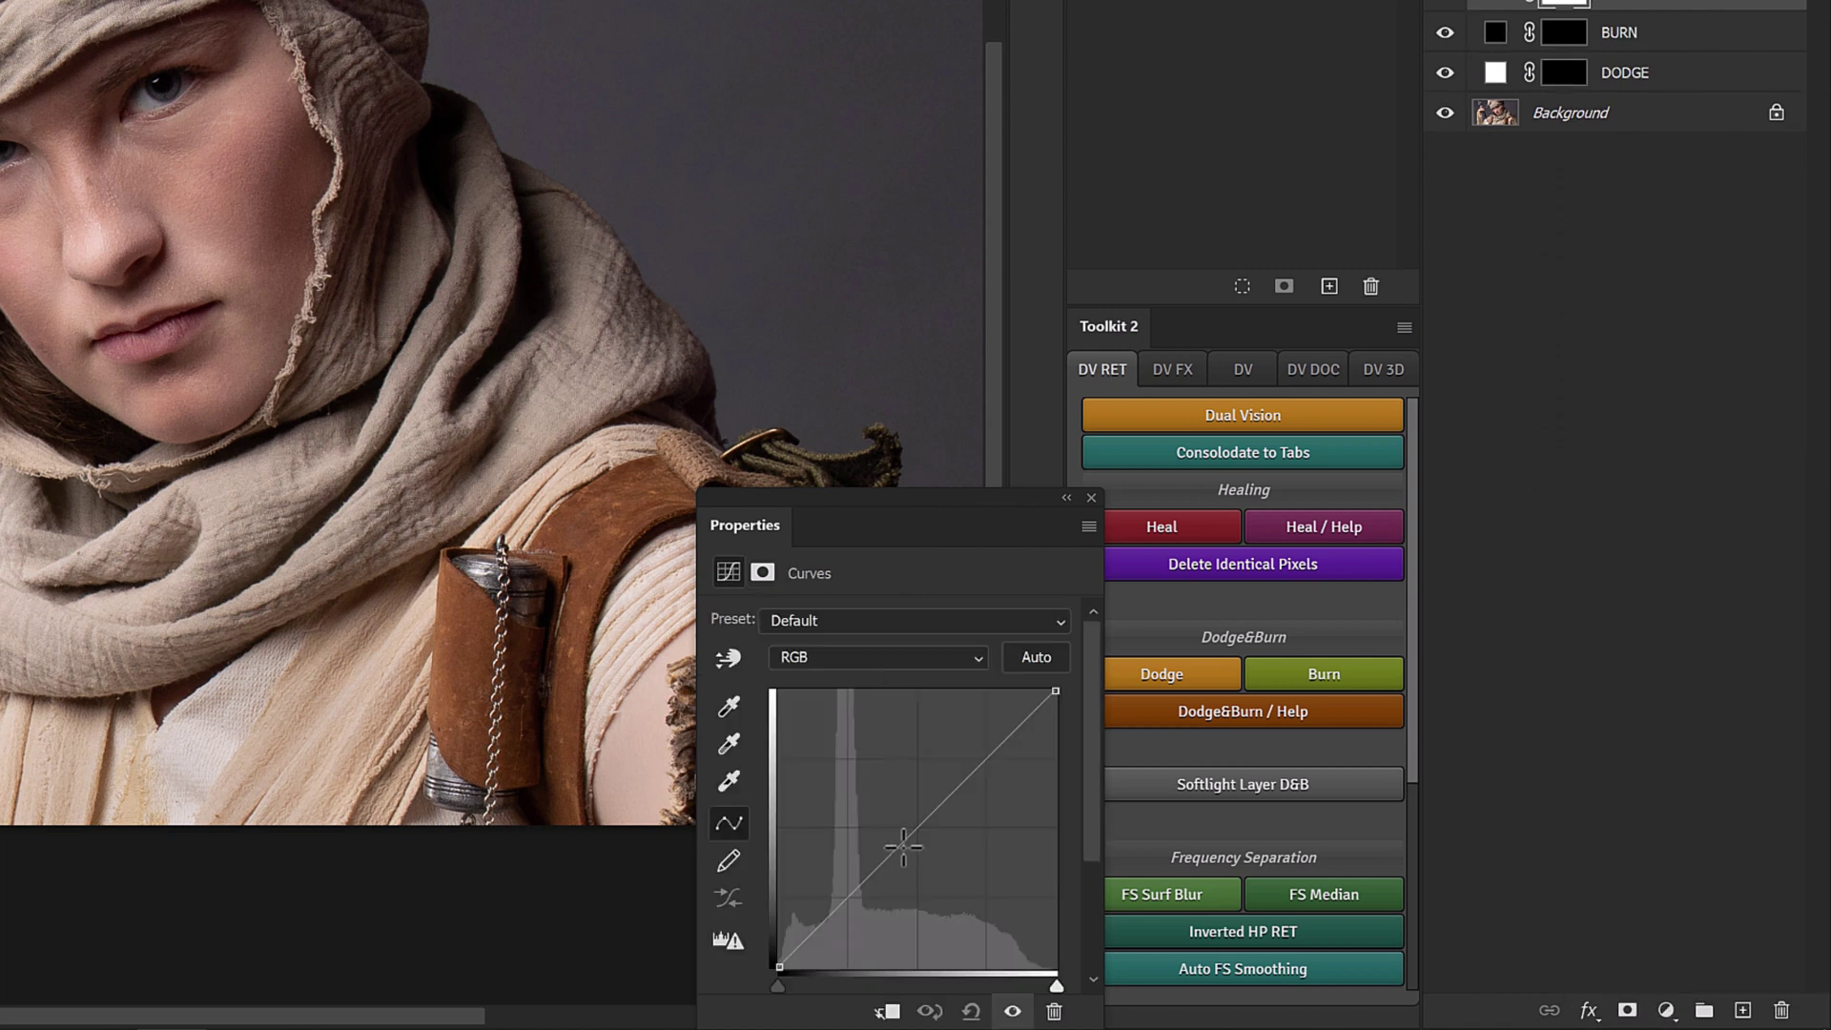
{"action": "left_click_drag", "start_coordinate": [904, 845], "coordinate": [884, 779]}
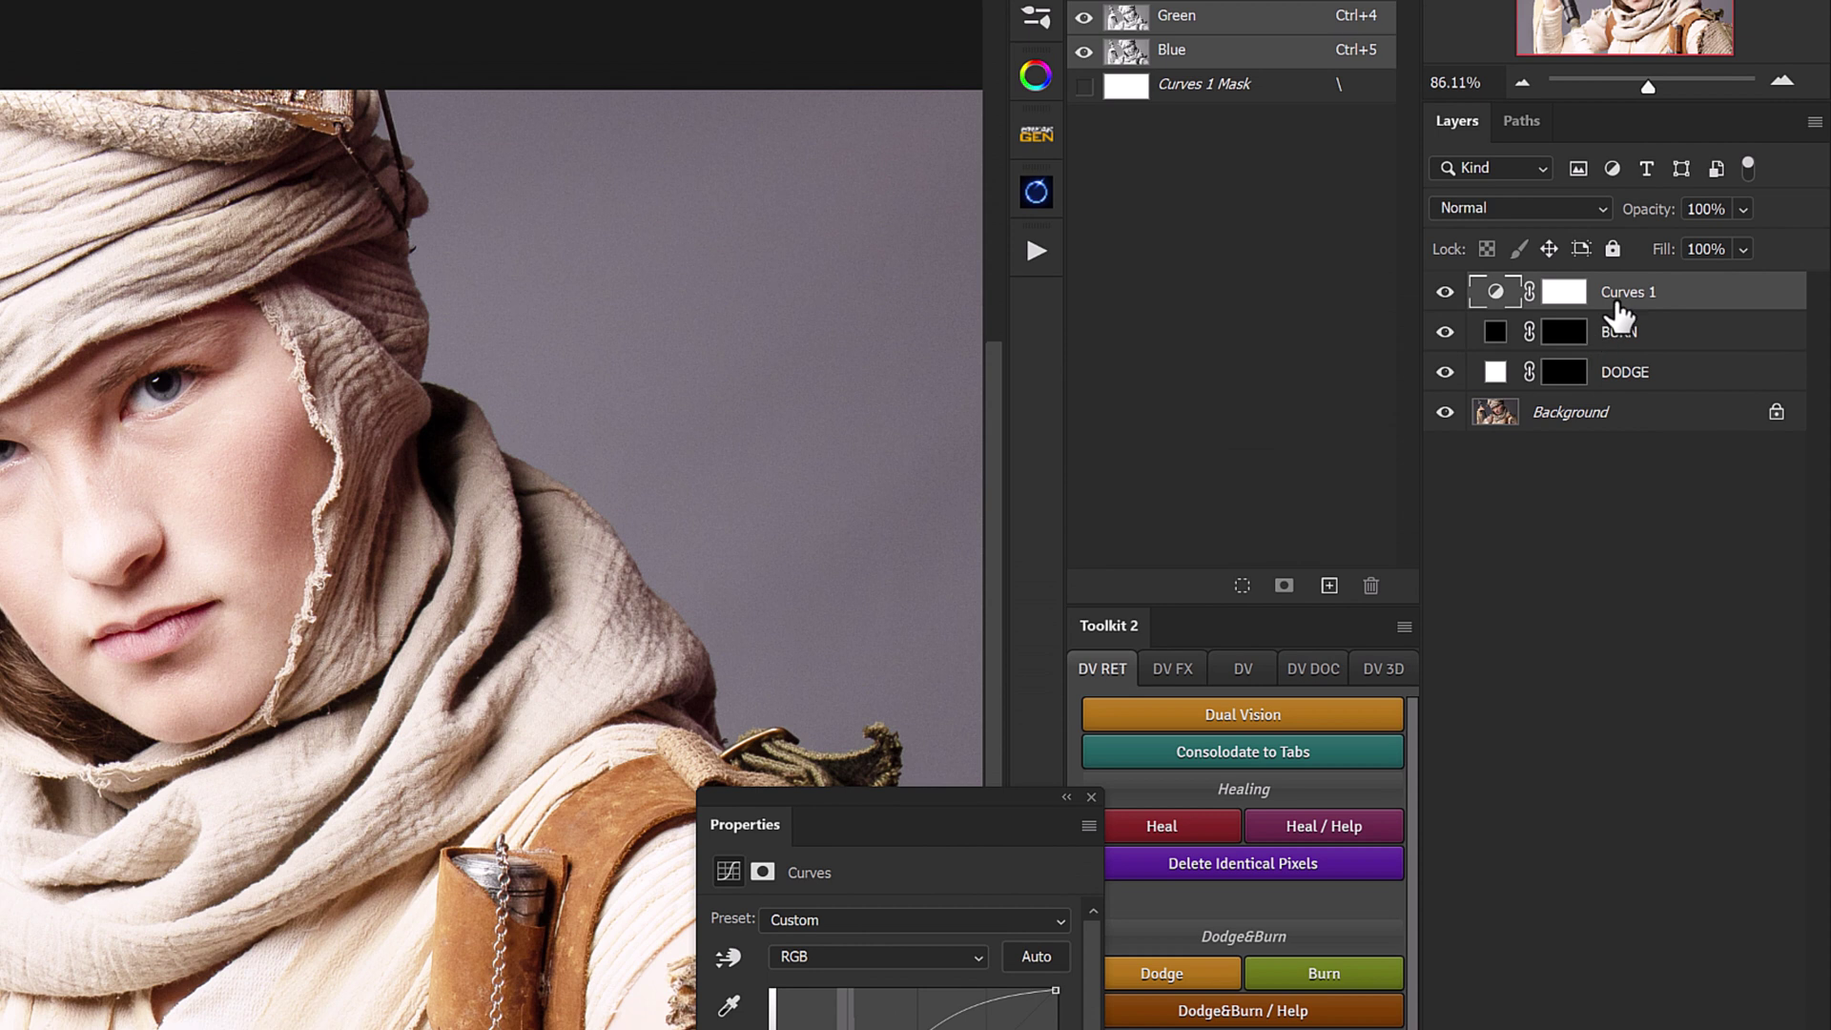
{"action": "double_click", "coordinate": [1617, 301]}
{"action": "type", "text": "Eye Pop"}
{"action": "key", "text": "Return"}
Step: Duplicate the Eye Pop layer and rename the copy Shine
{"action": "left_click_drag", "start_coordinate": [1513, 333], "coordinate": [1504, 328]}
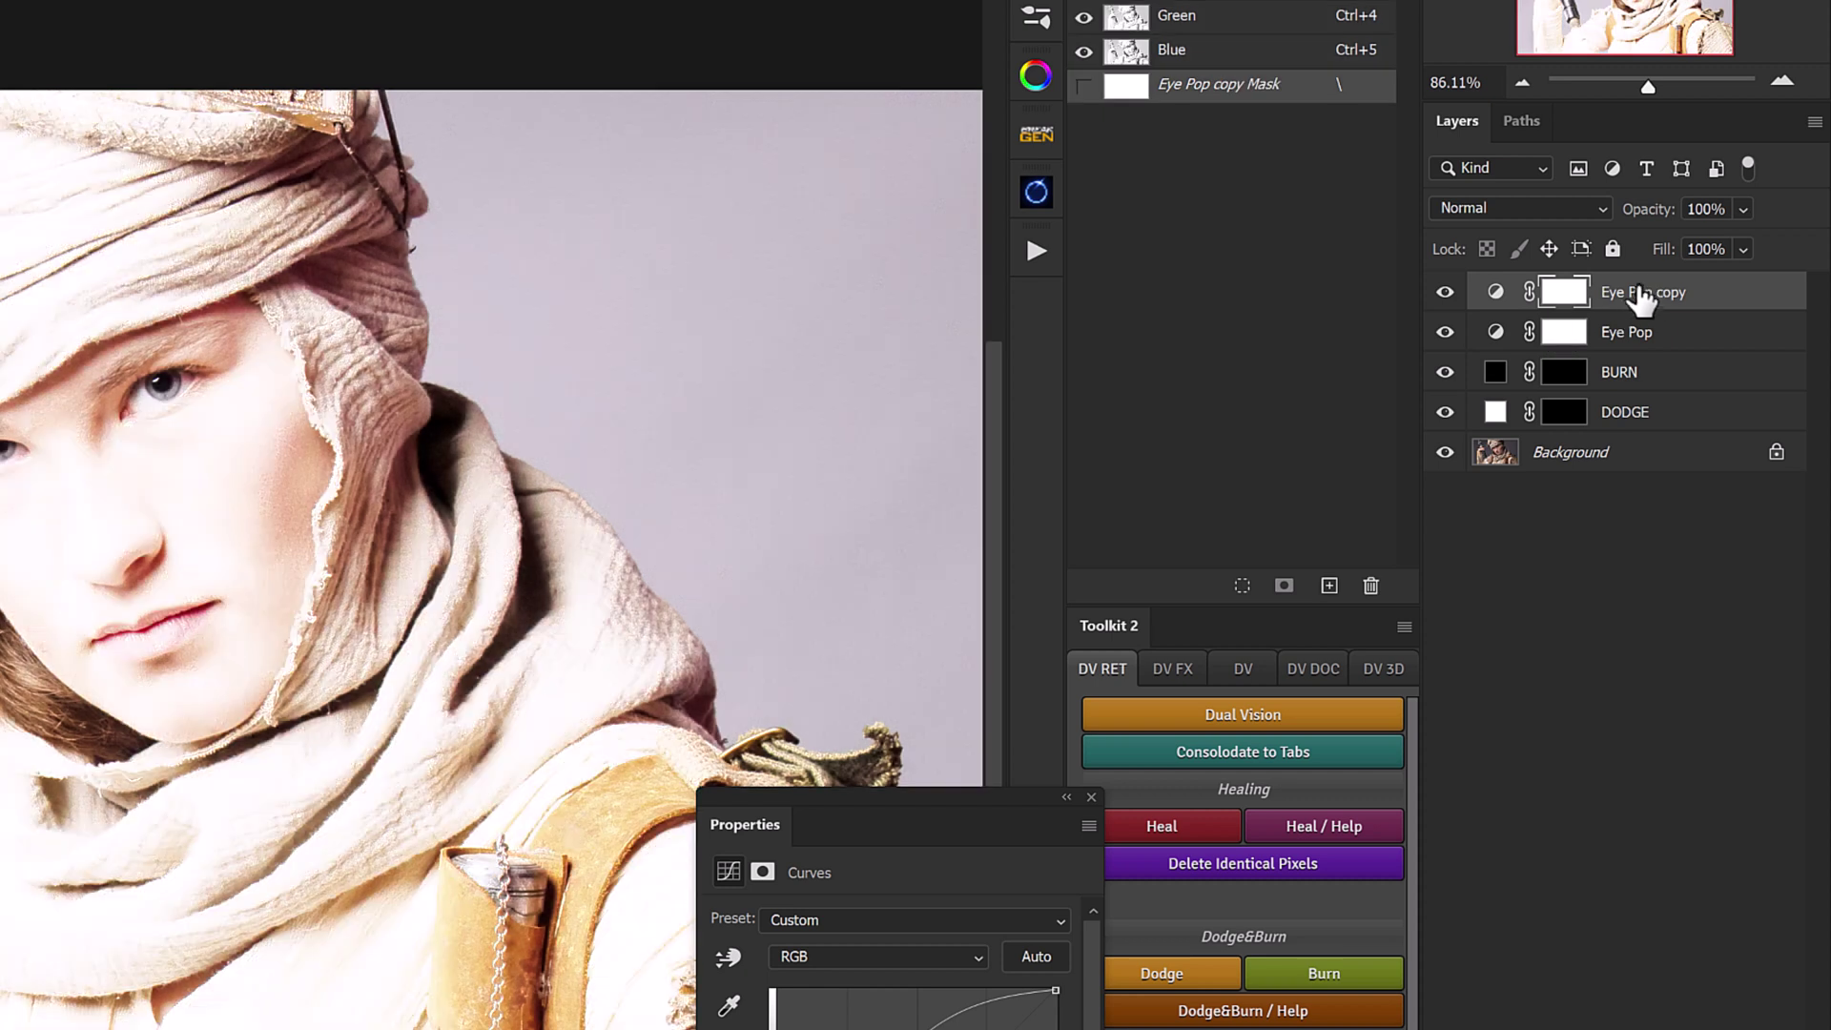
{"action": "double_click", "coordinate": [1627, 294]}
{"action": "double_click", "coordinate": [1637, 291]}
{"action": "key", "text": "ctrl+a"}
{"action": "type", "text": "Shine"}
{"action": "key", "text": "Return"}
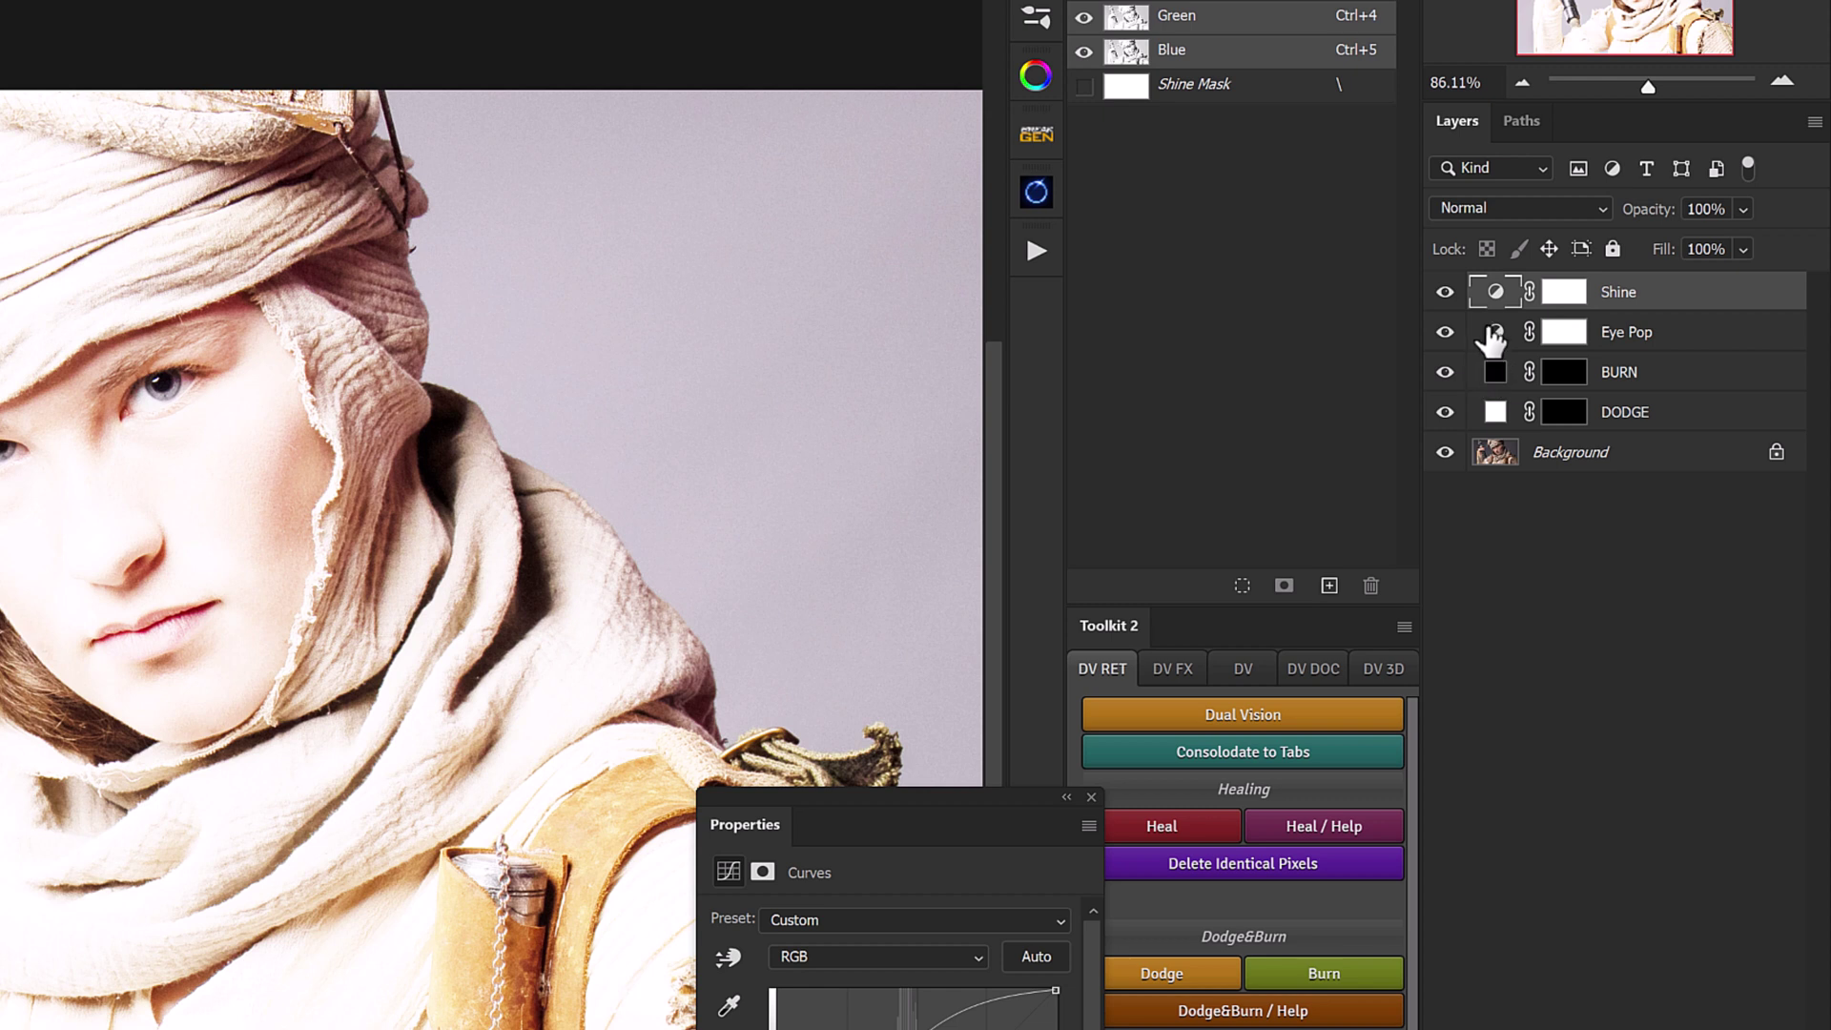
Step: With Shine hidden, invert Eye Pop's mask to black, then show and select Shine again
{"action": "left_click", "coordinate": [1445, 291]}
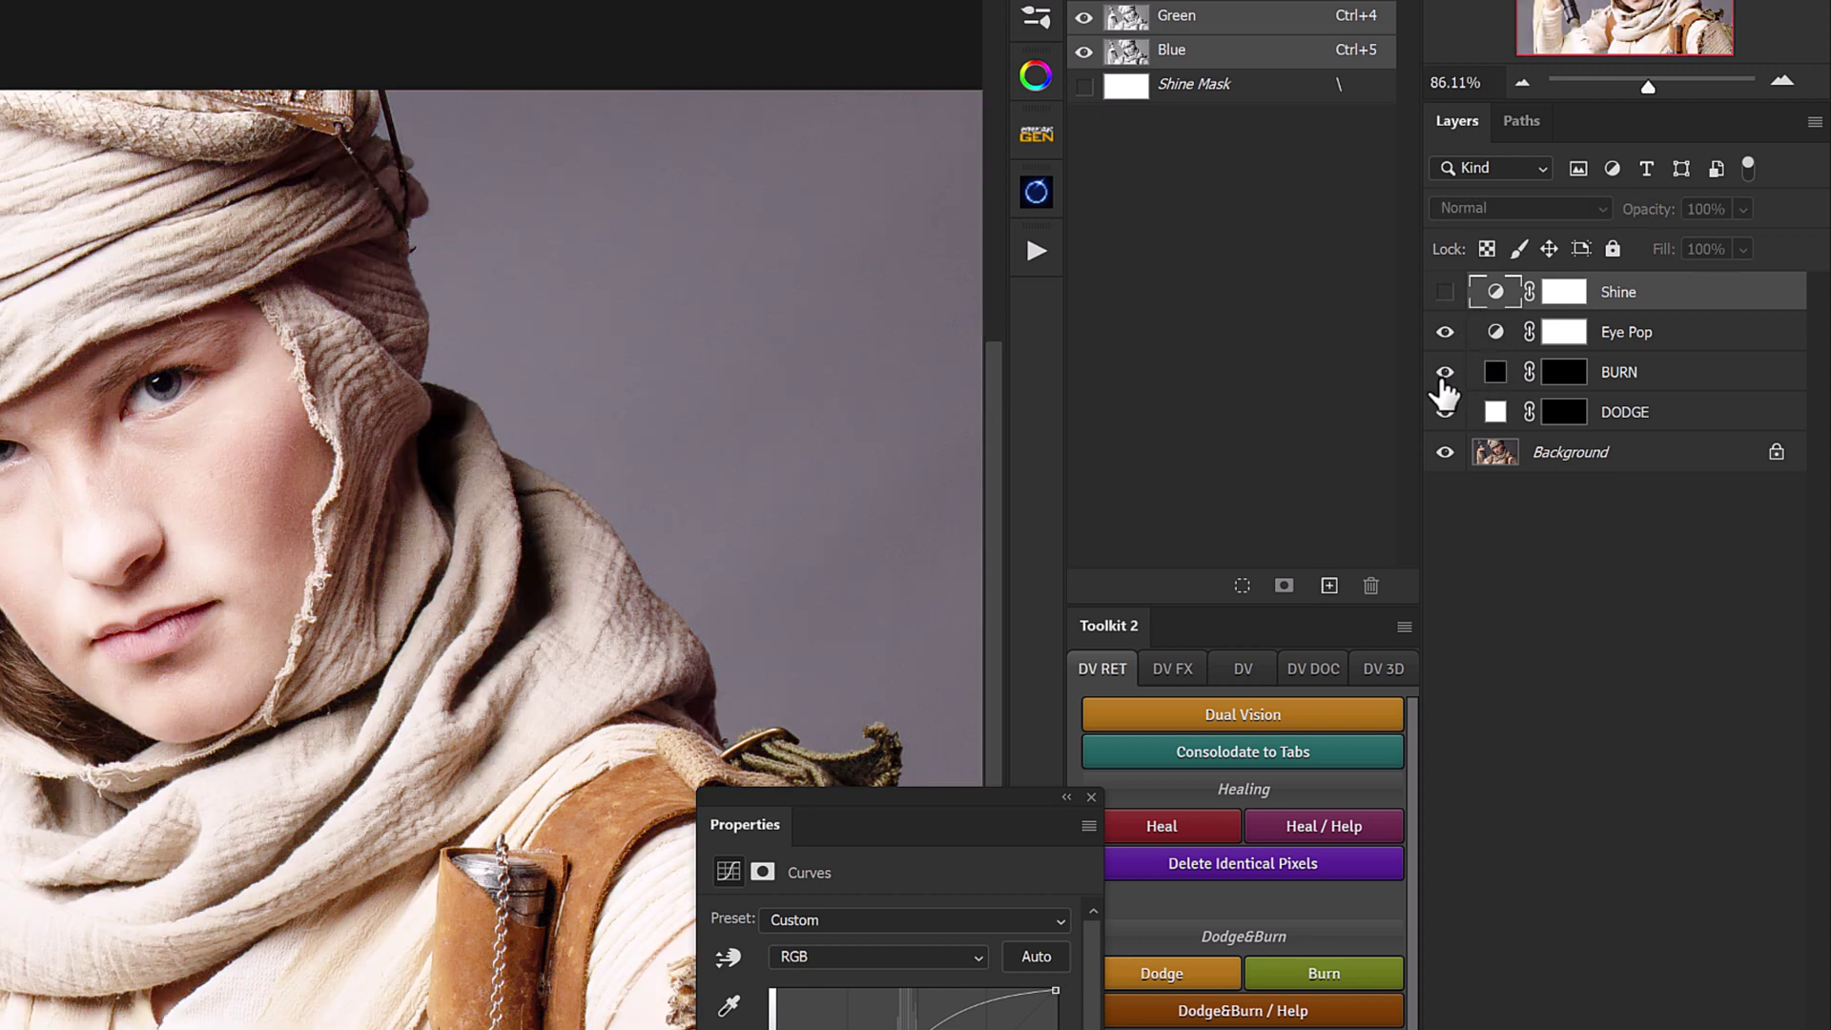
{"action": "left_click", "coordinate": [1556, 345]}
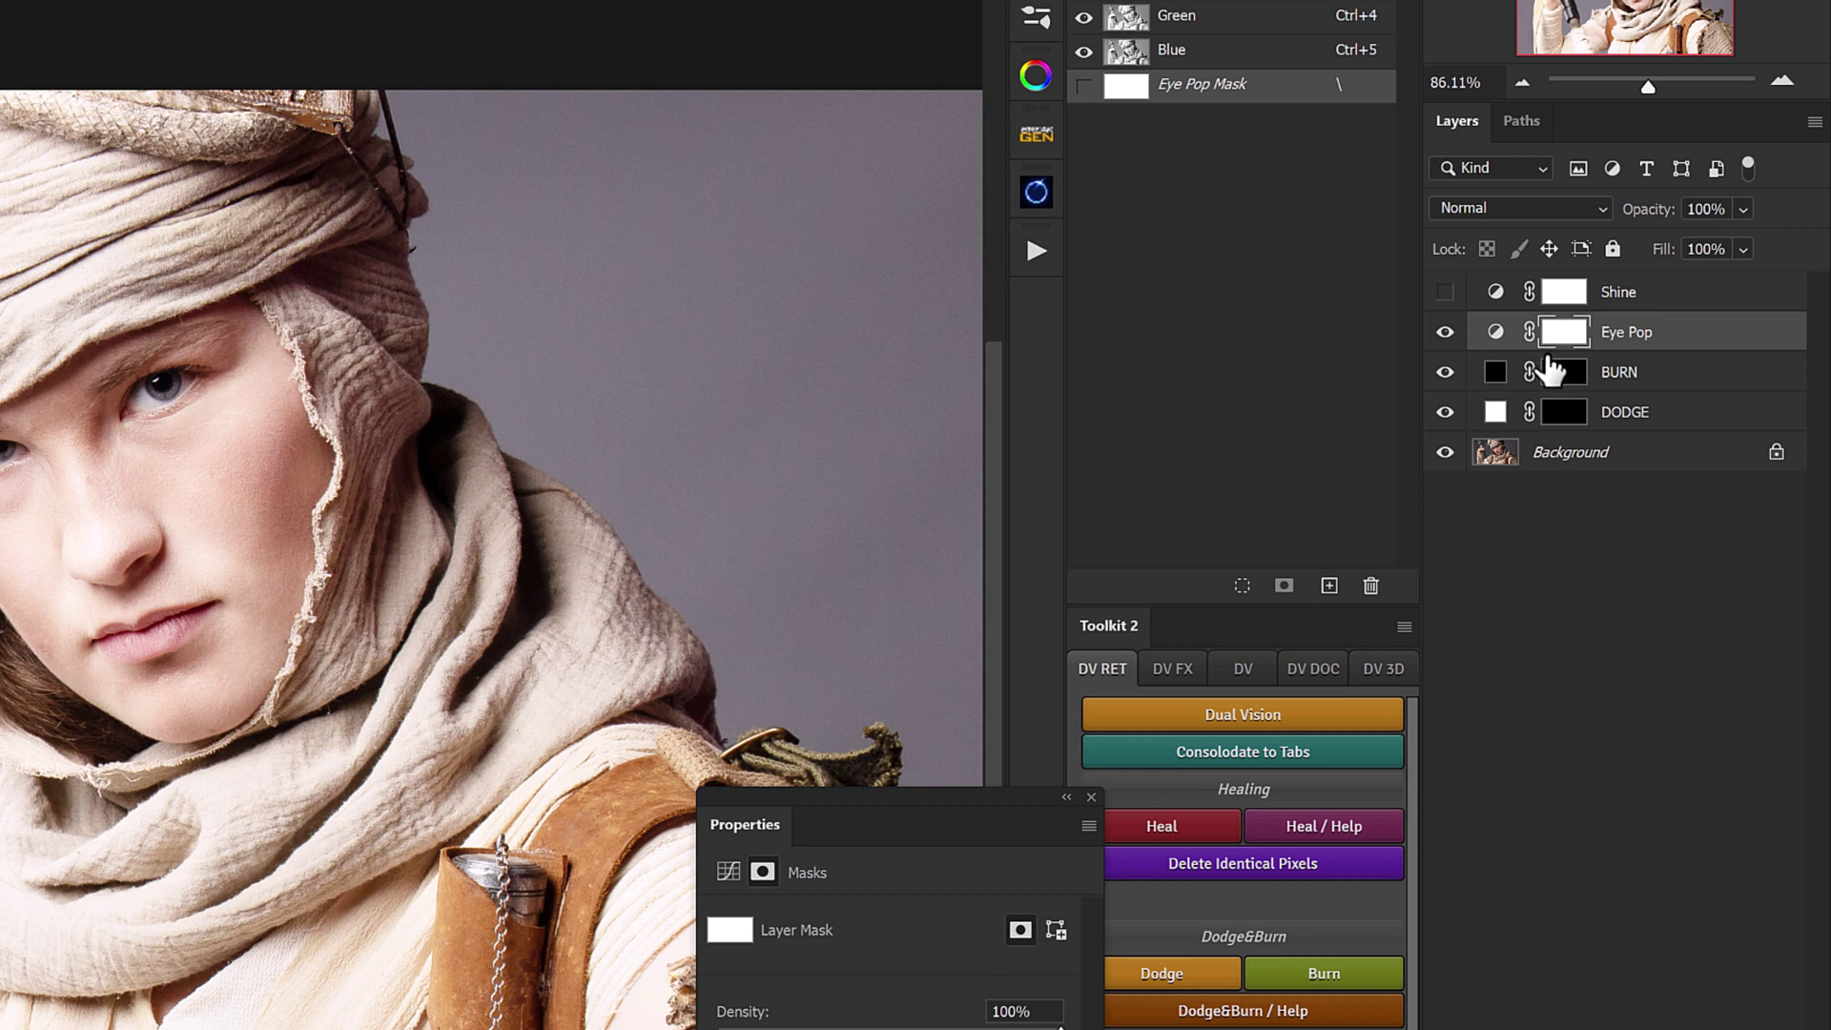
{"action": "key", "text": "ctrl+i"}
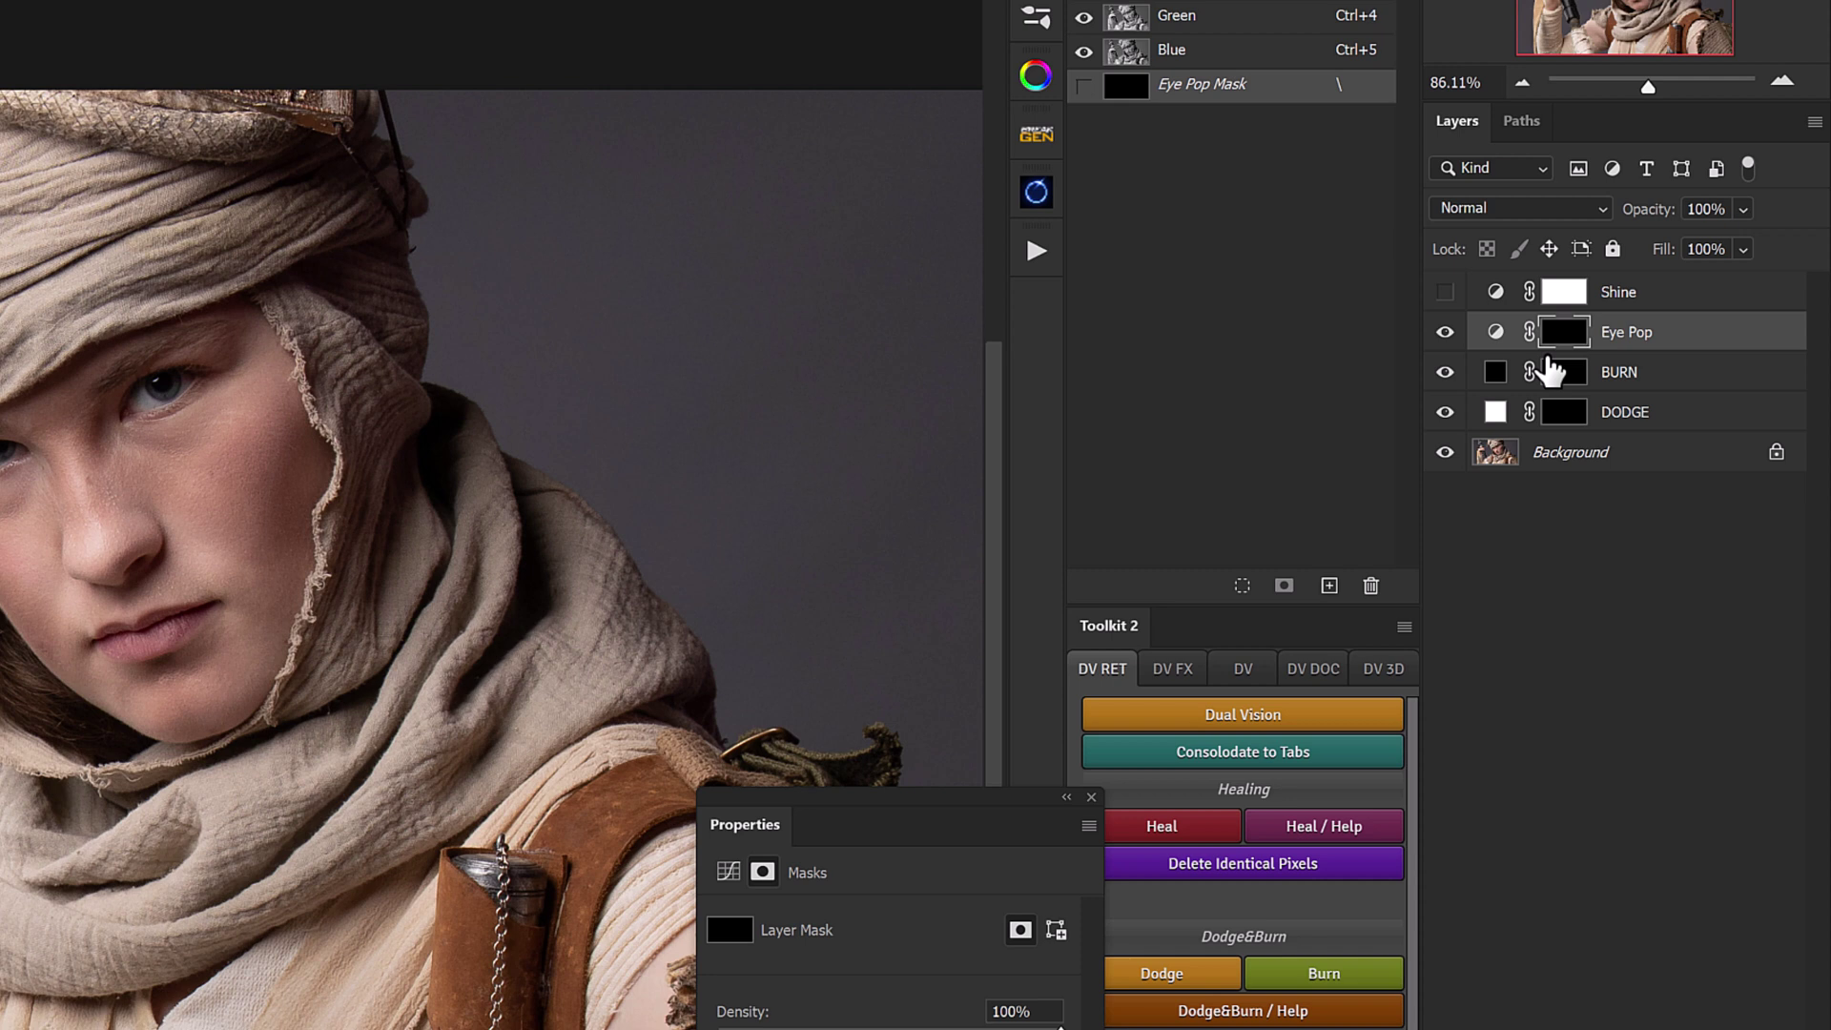
{"action": "left_click", "coordinate": [1445, 292]}
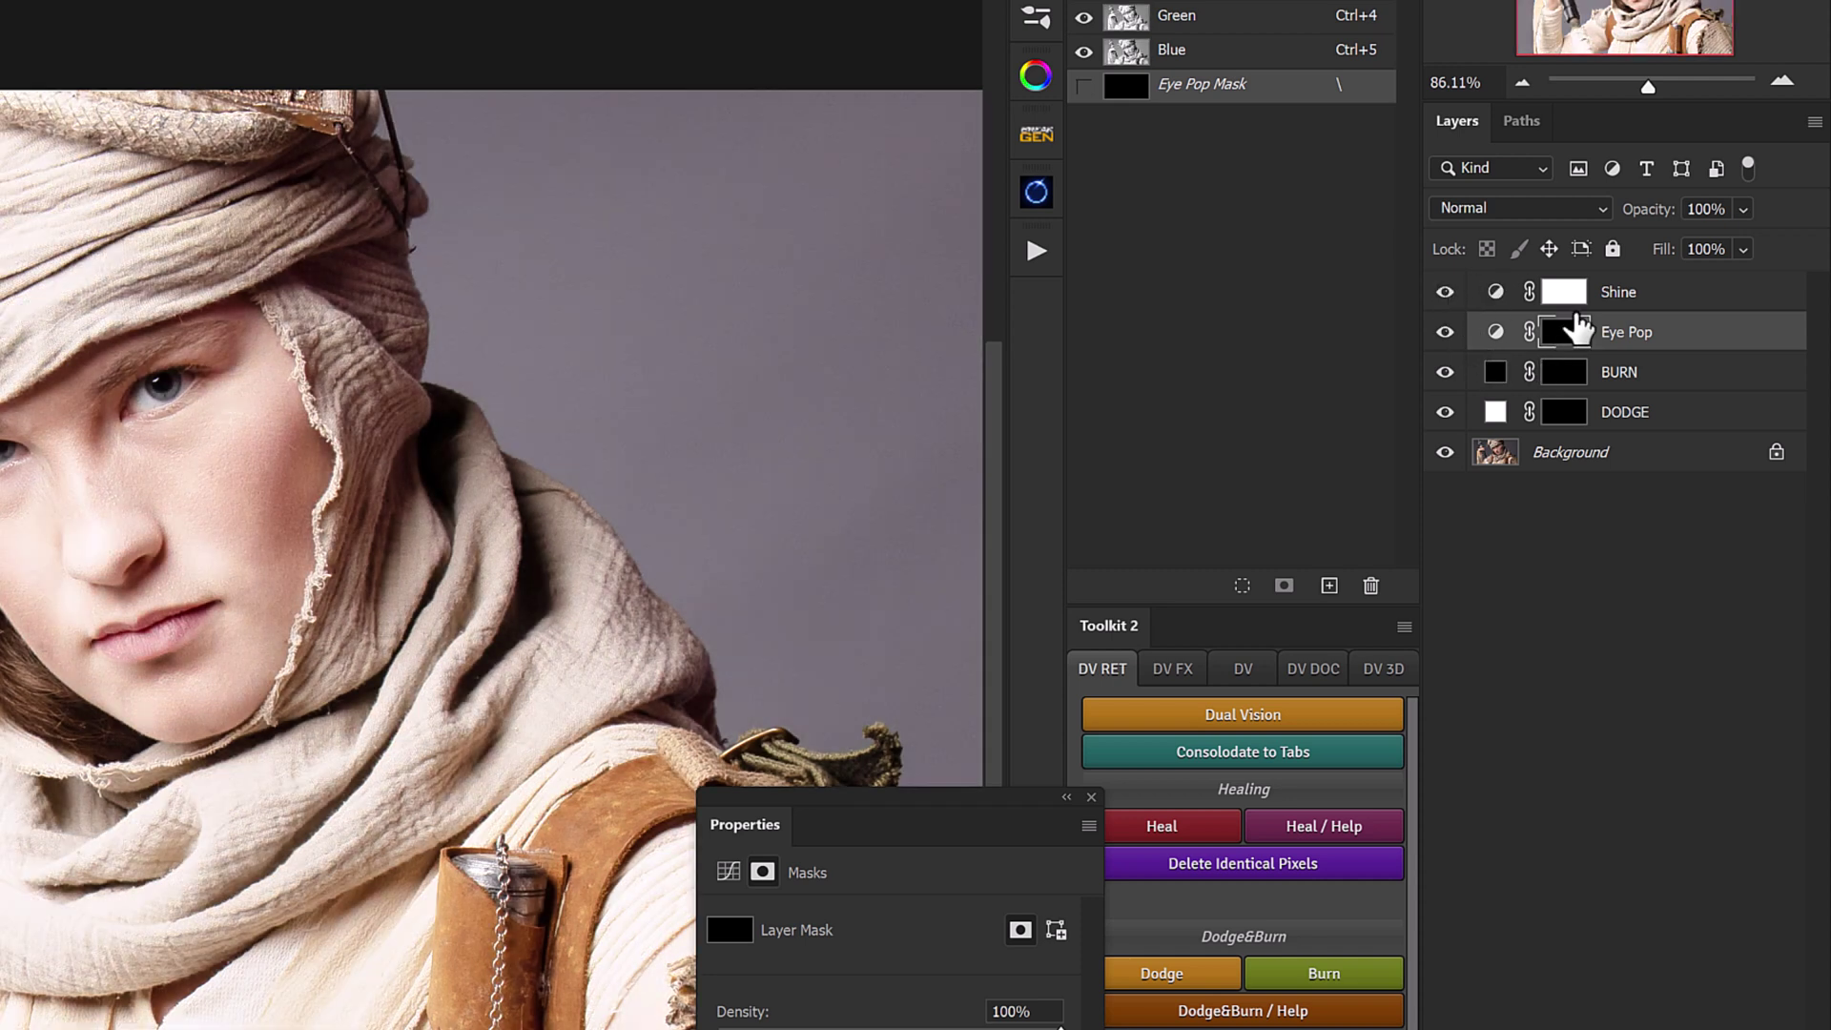
{"action": "left_click", "coordinate": [1582, 334]}
{"action": "left_click", "coordinate": [1568, 305]}
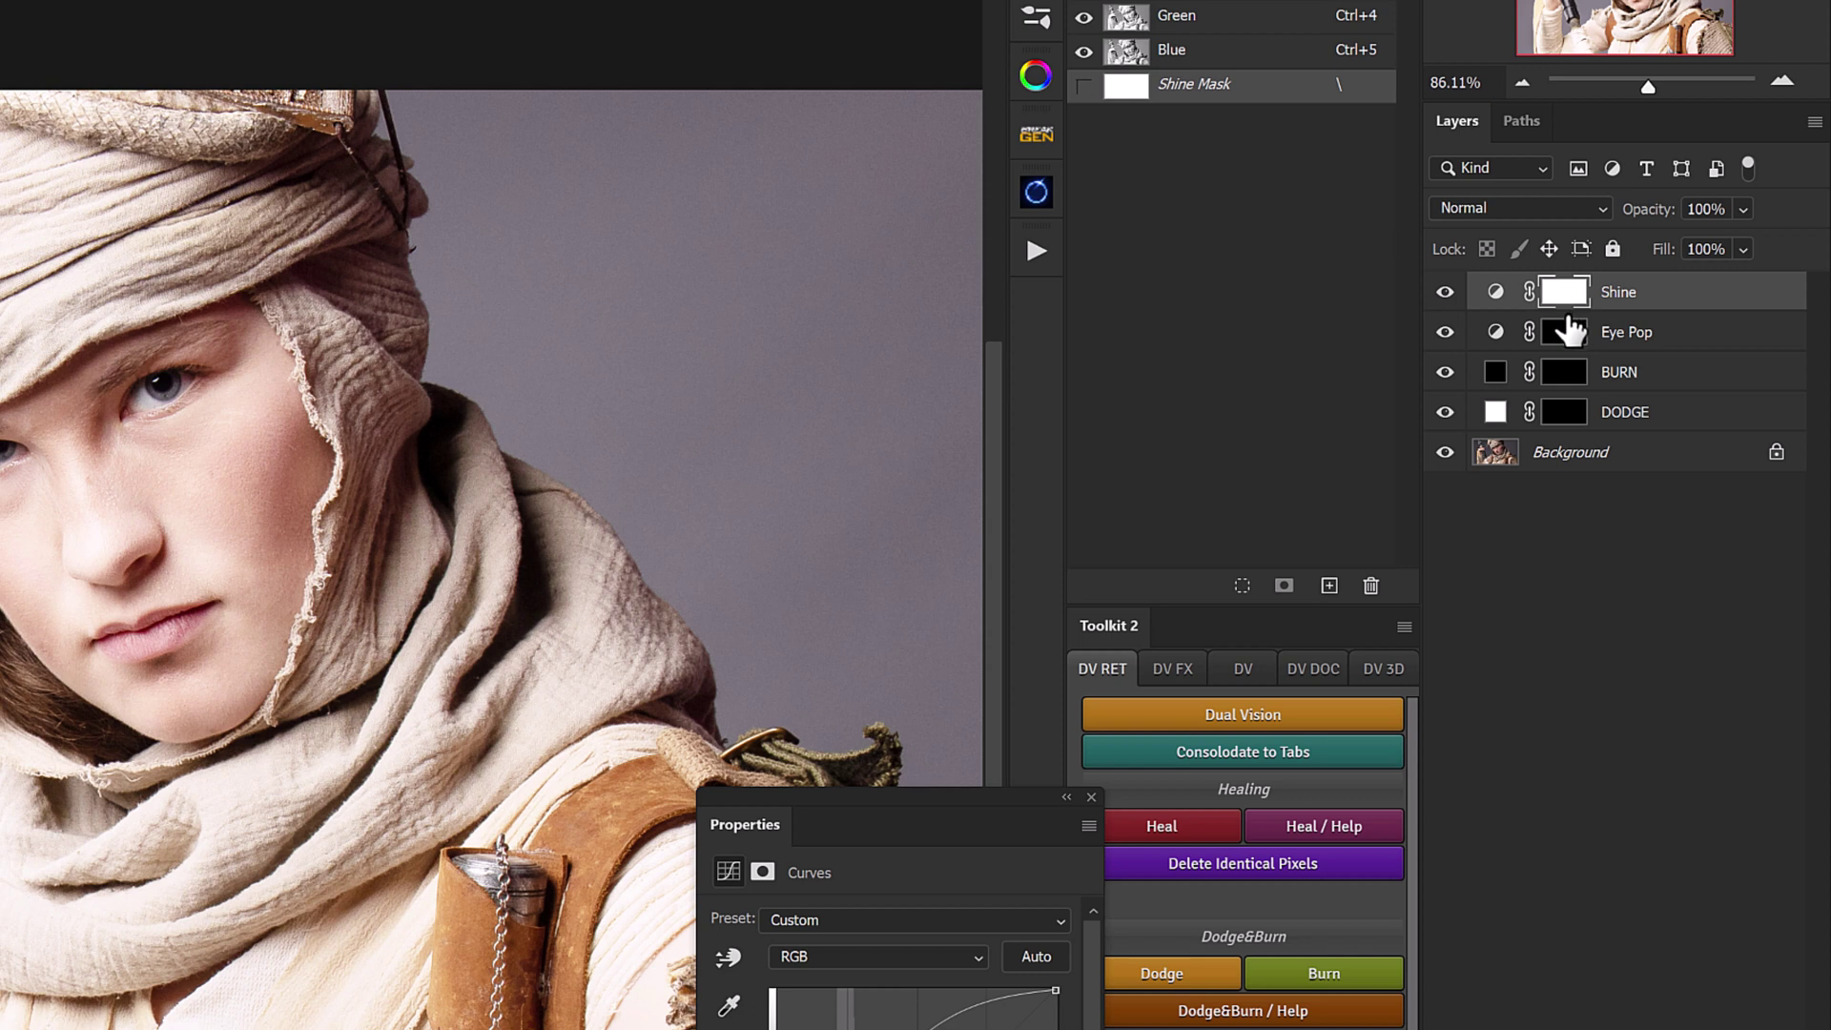
{"action": "left_click", "coordinate": [1655, 294]}
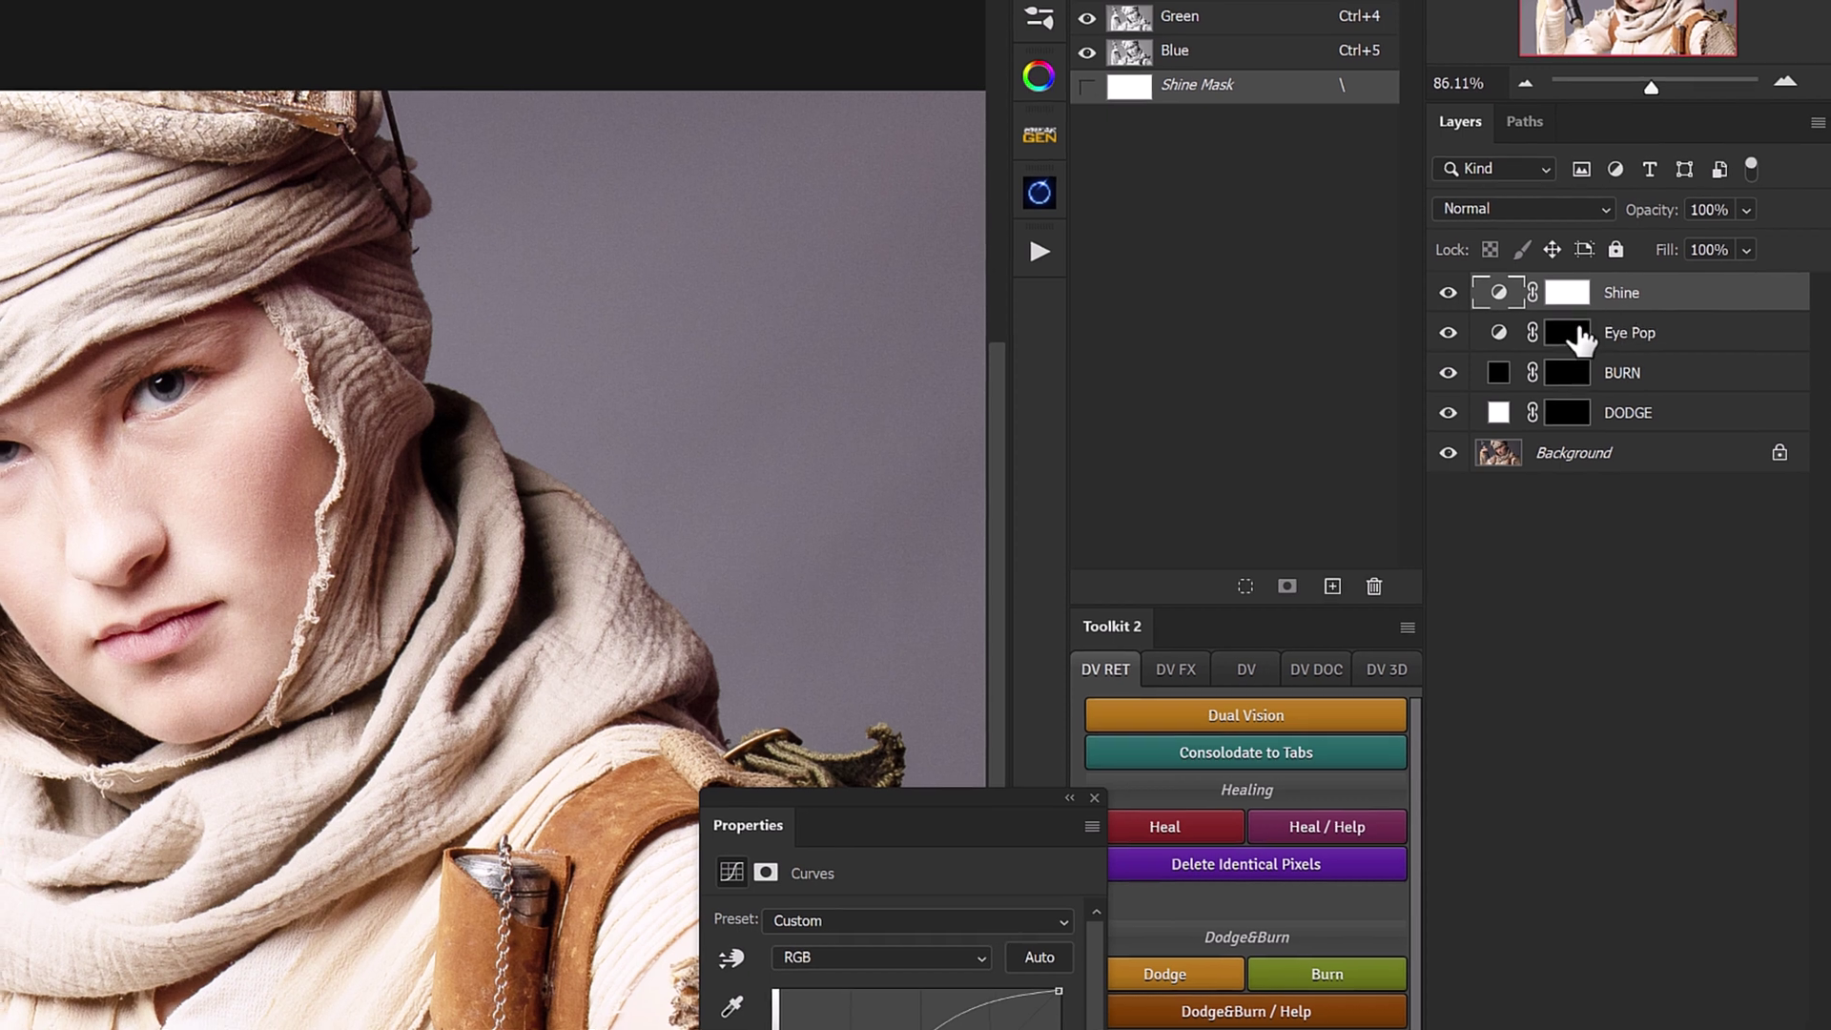
Step: In Shine's Blending Options, split the Underlying Layer black slider to 108/185 and apply
{"action": "double_click", "coordinate": [1583, 329]}
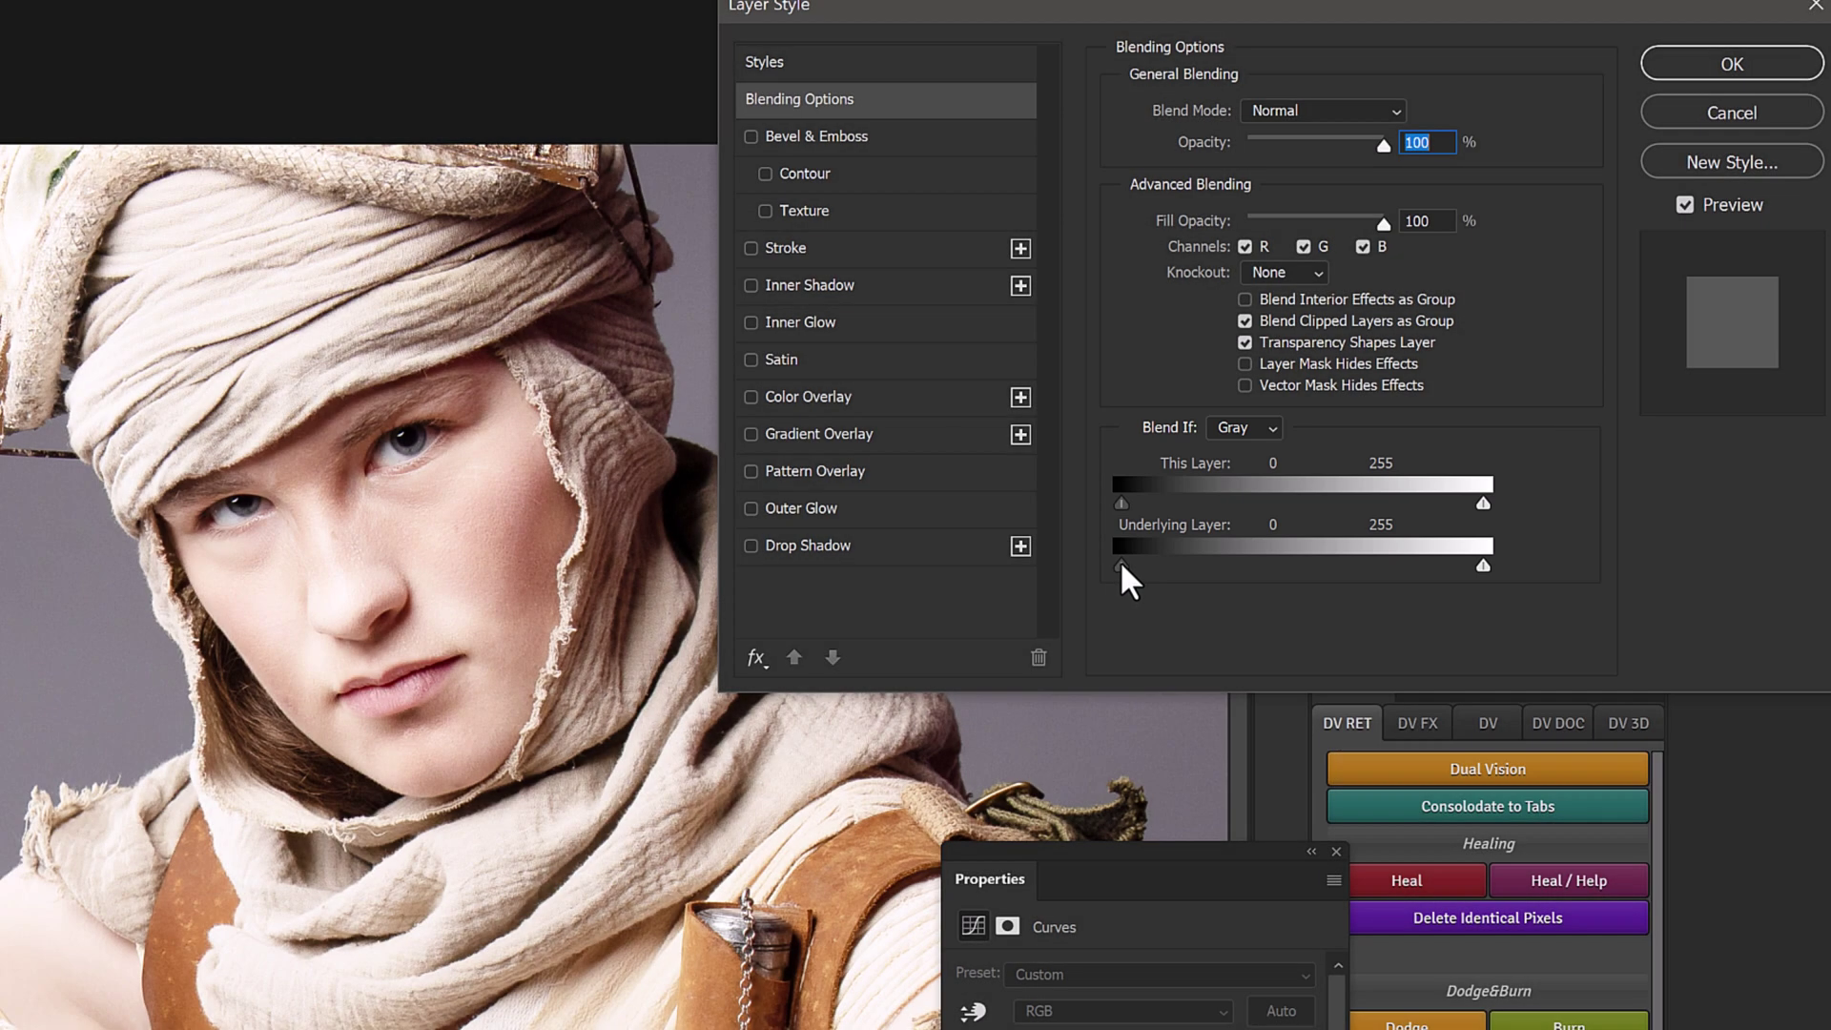
{"action": "left_click_drag", "start_coordinate": [1120, 559], "coordinate": [1251, 569]}
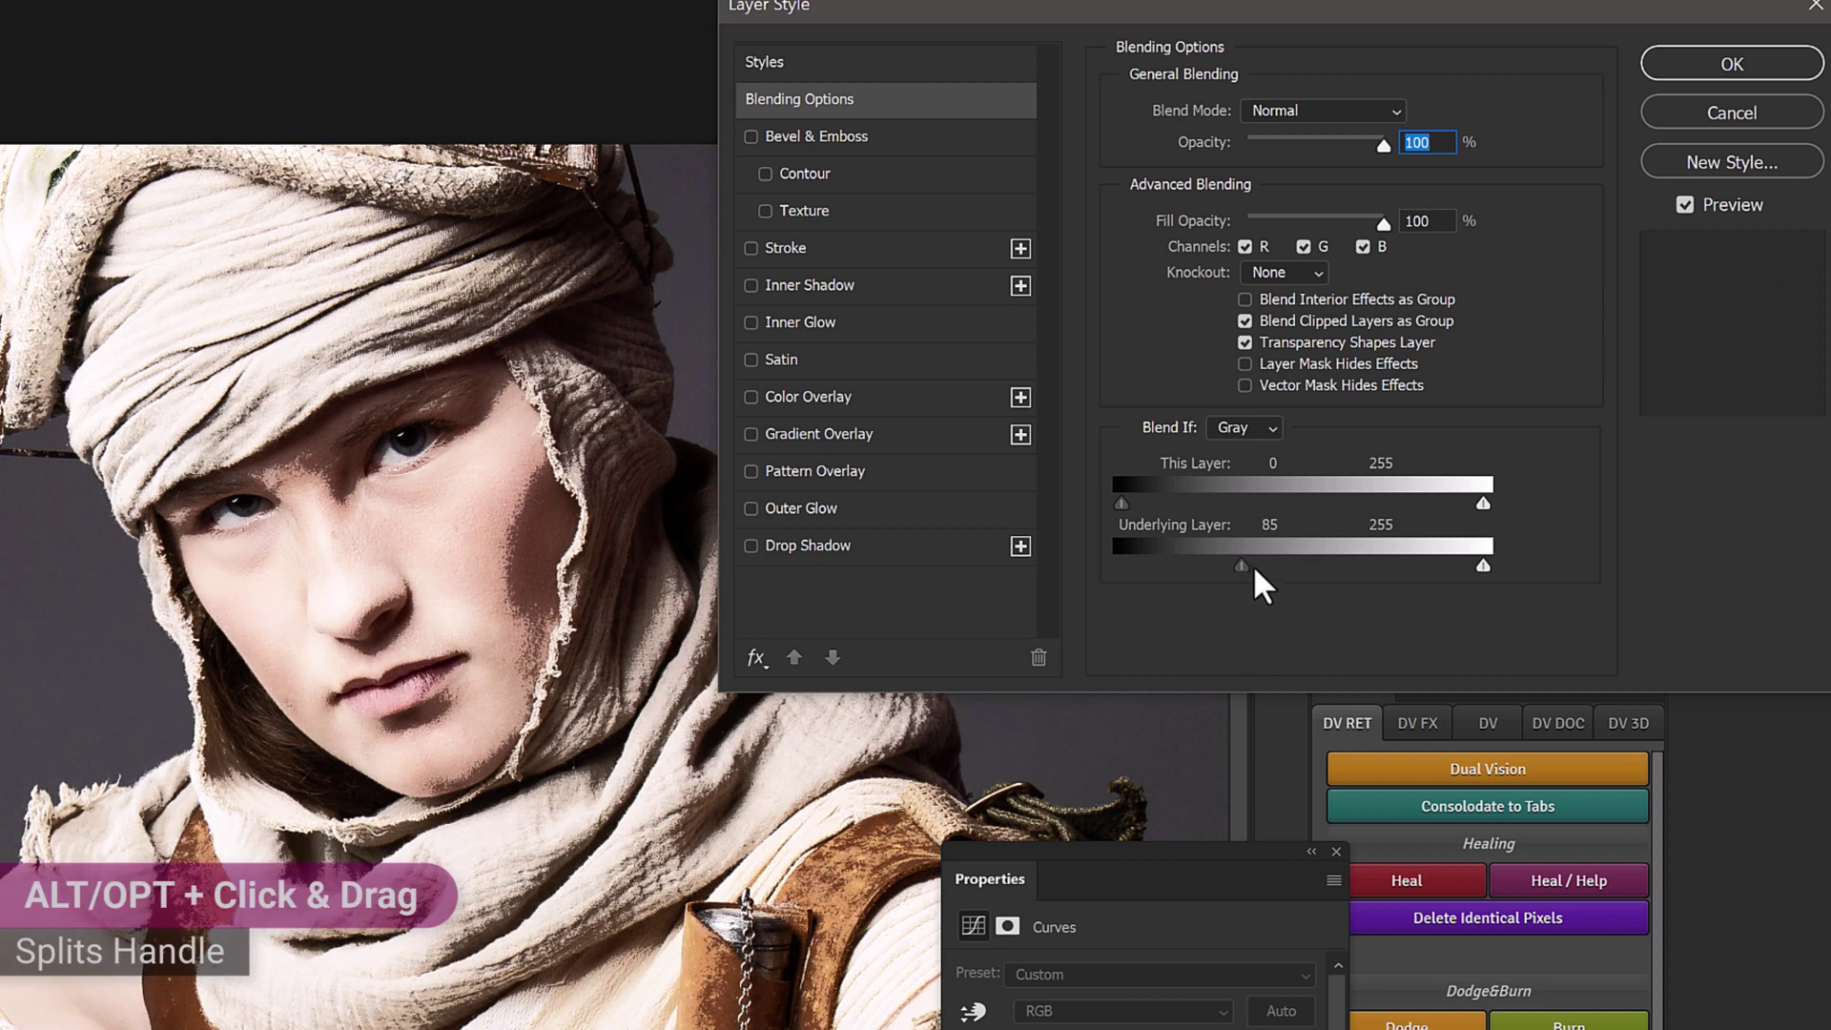
{"action": "left_click_drag", "start_coordinate": [1247, 562], "coordinate": [1350, 559]}
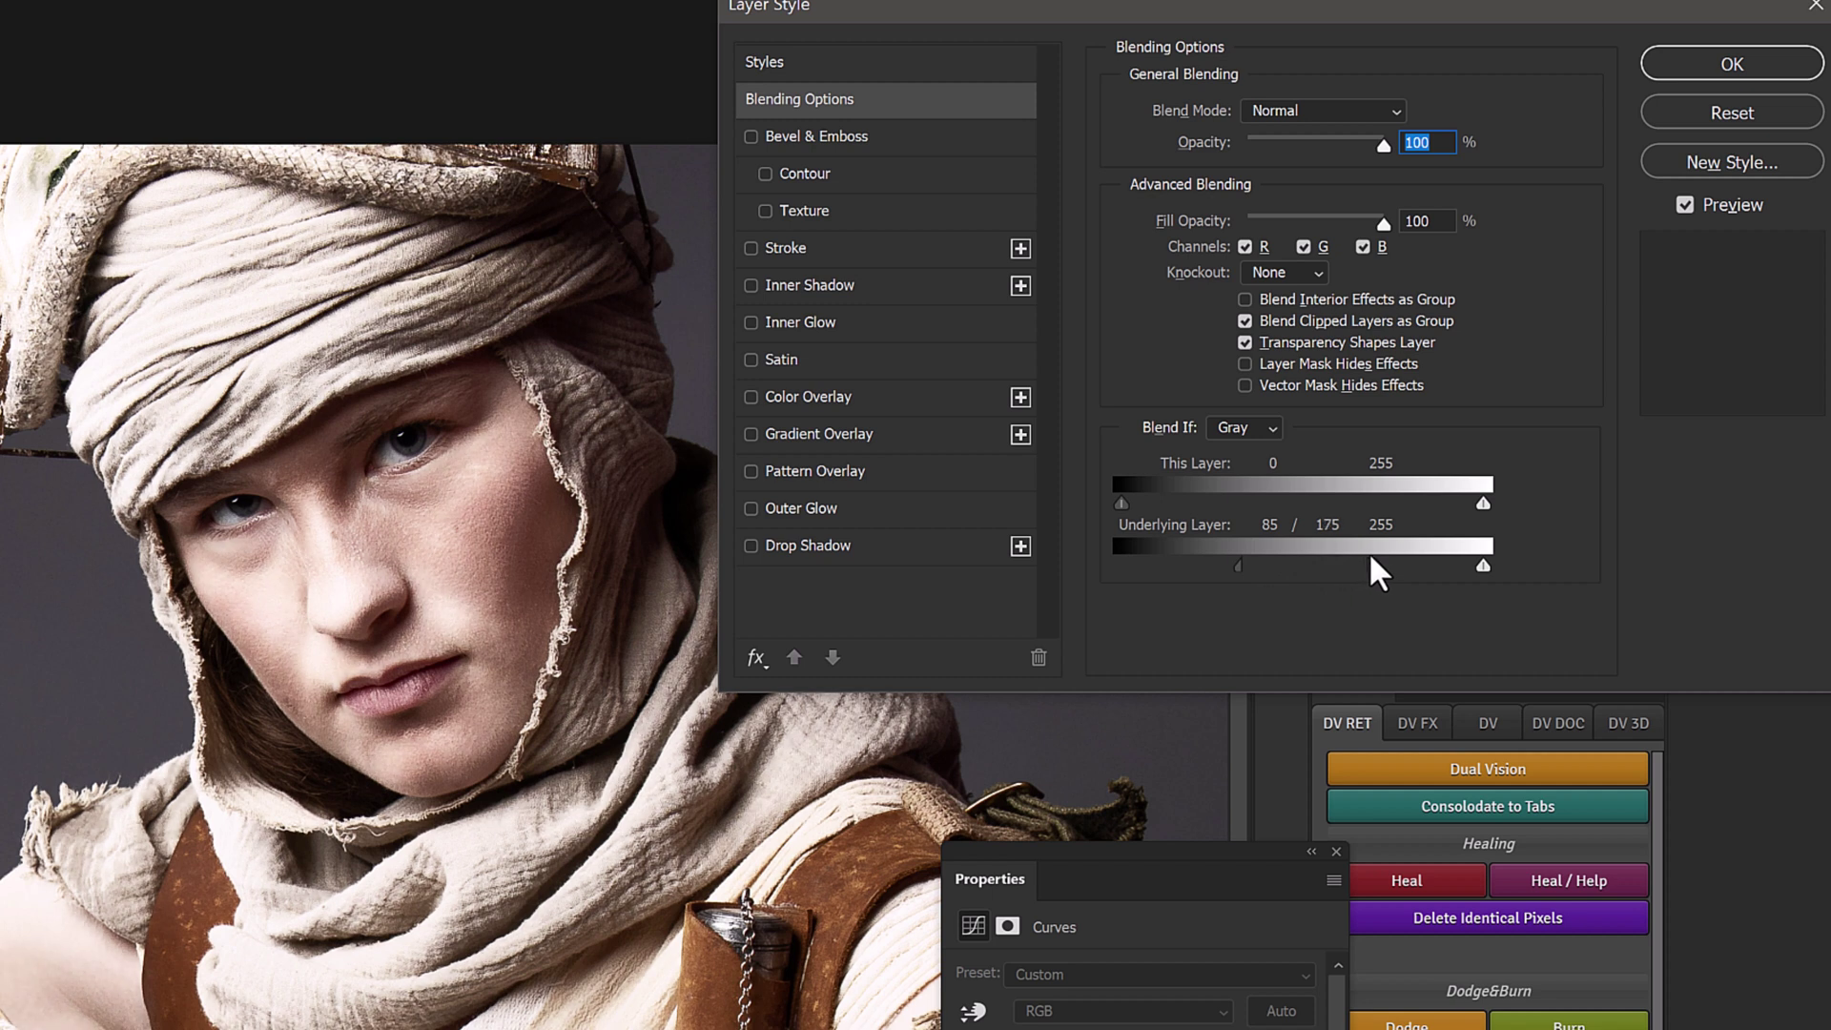
{"action": "mouse_move", "coordinate": [1254, 562]}
{"action": "left_mouse_down"}
{"action": "mouse_move", "coordinate": [1312, 556]}
{"action": "mouse_move", "coordinate": [1257, 570]}
{"action": "left_mouse_up"}
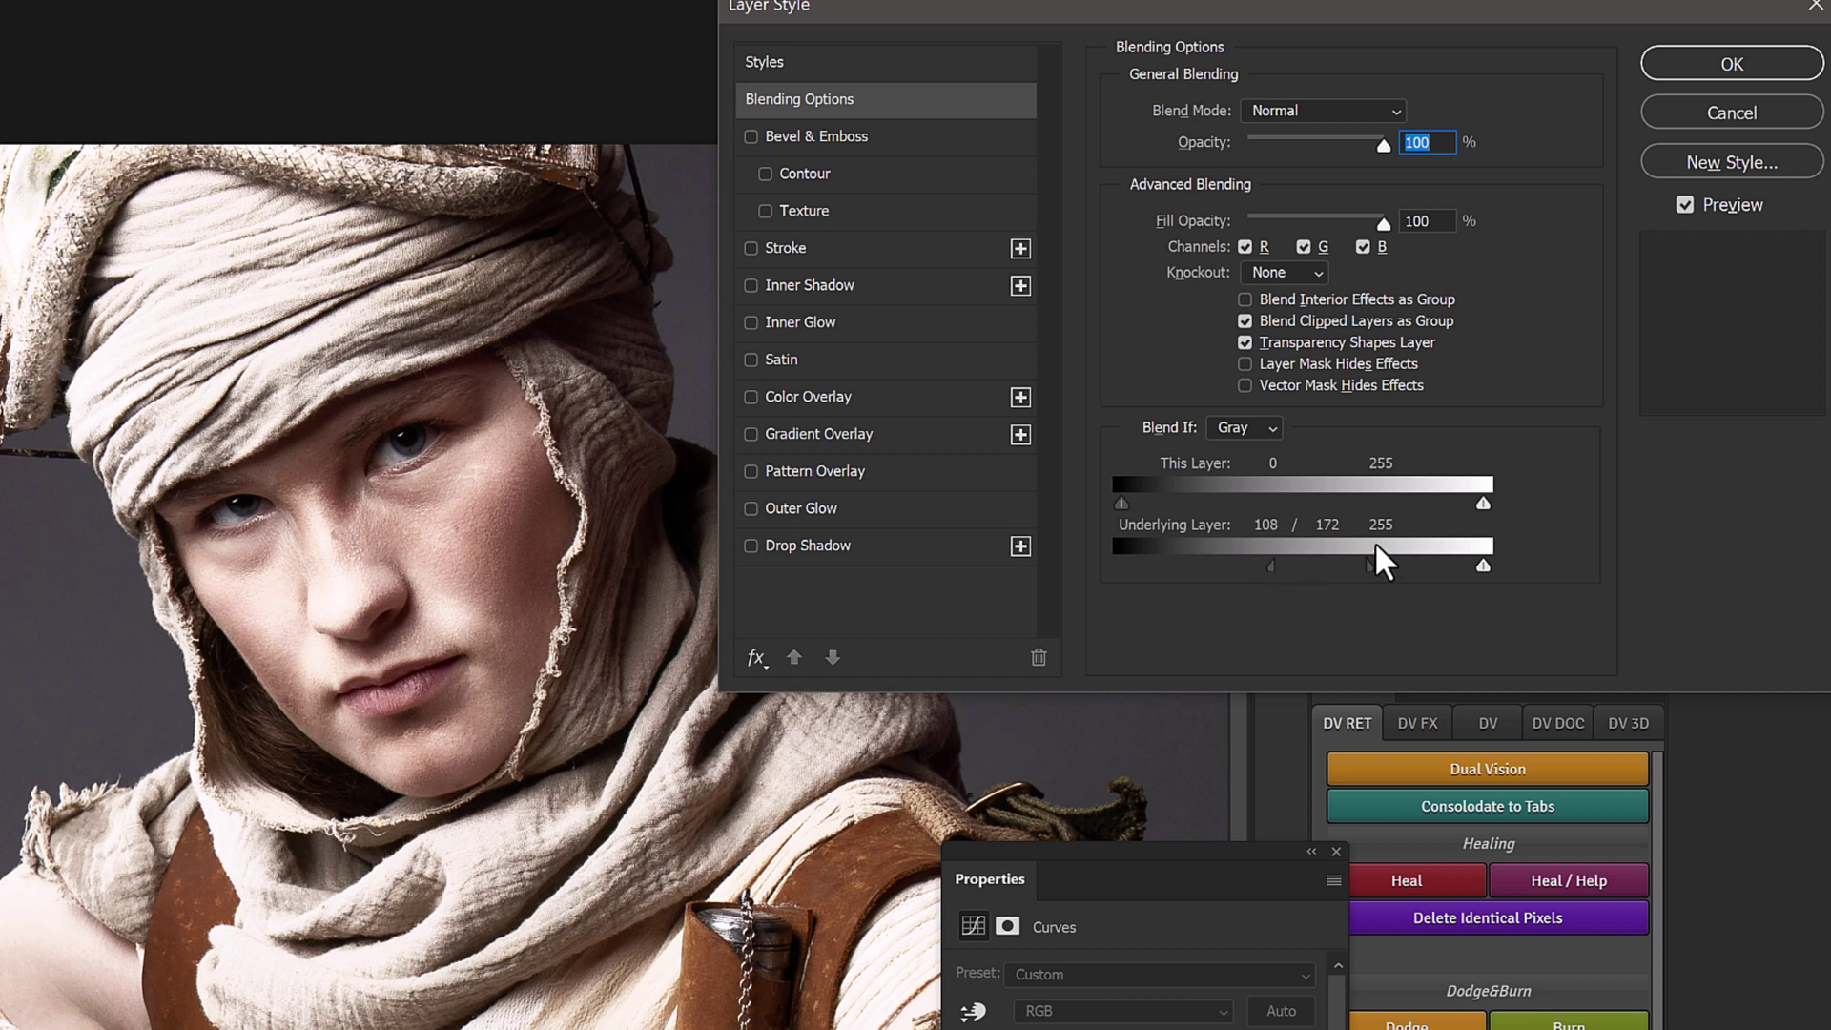
{"action": "left_click_drag", "start_coordinate": [1375, 560], "coordinate": [1395, 565]}
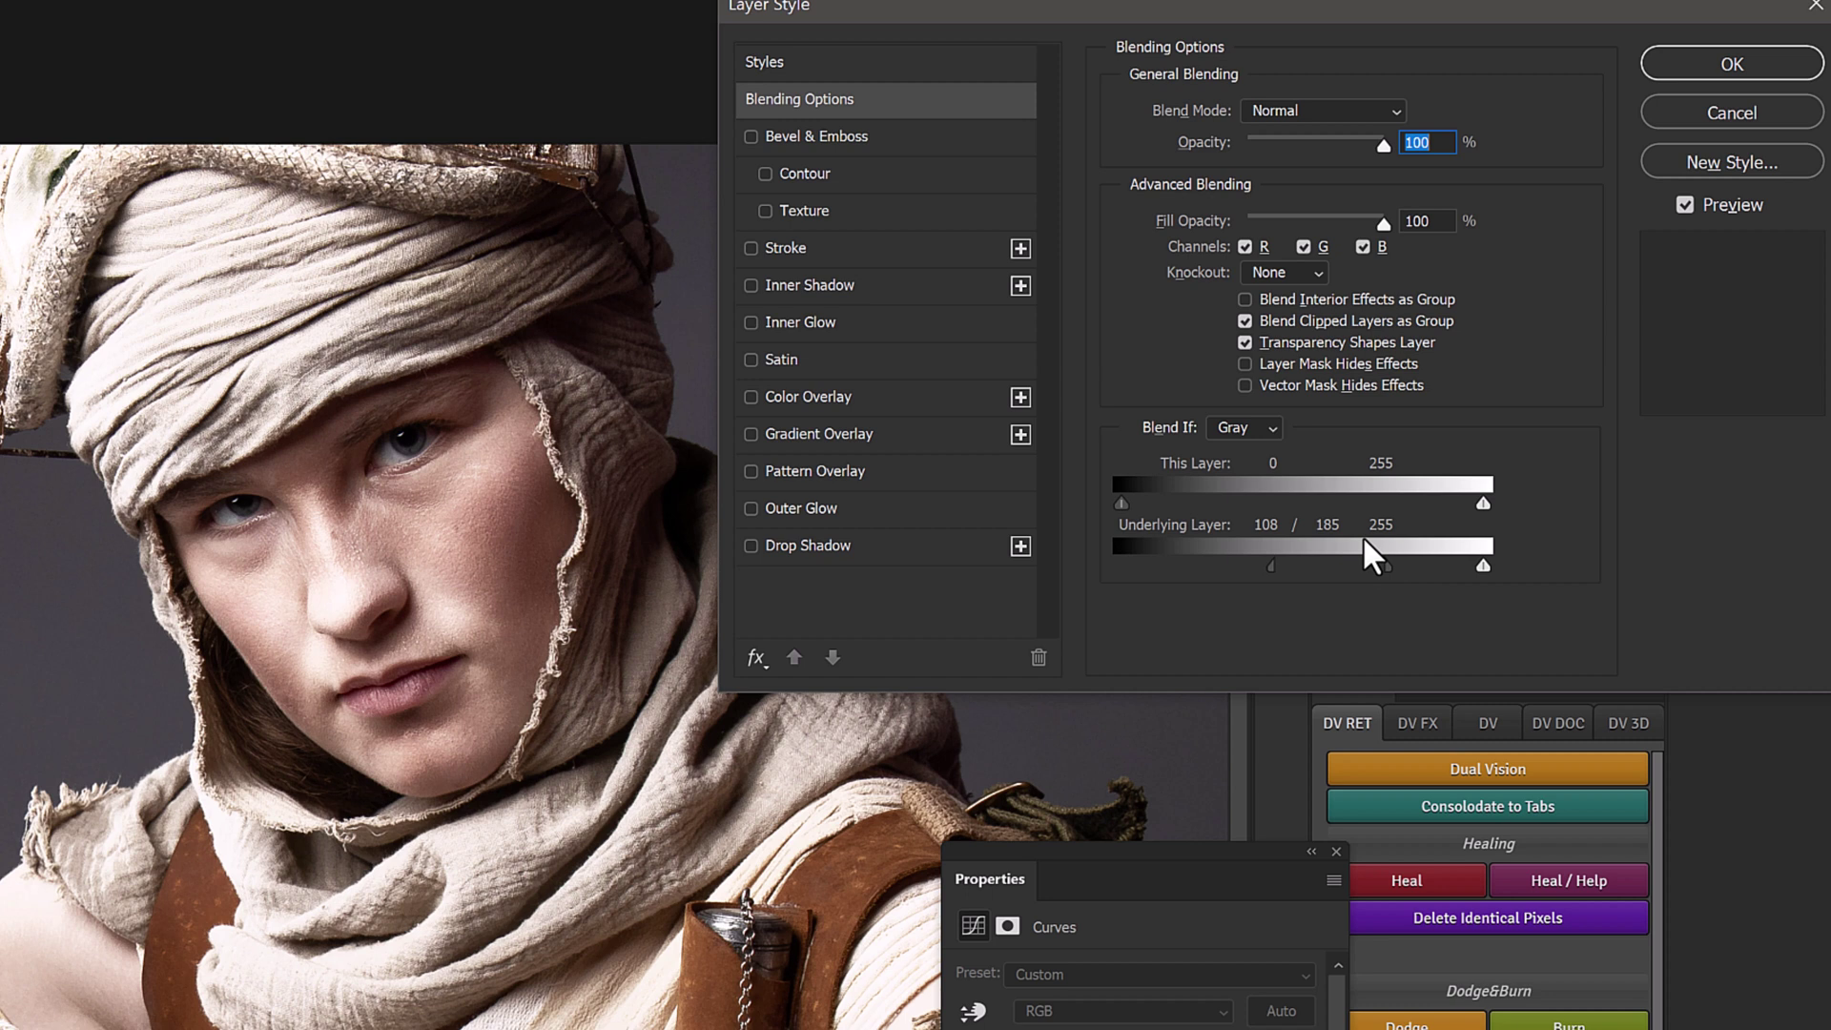
{"action": "left_click", "coordinate": [1731, 63]}
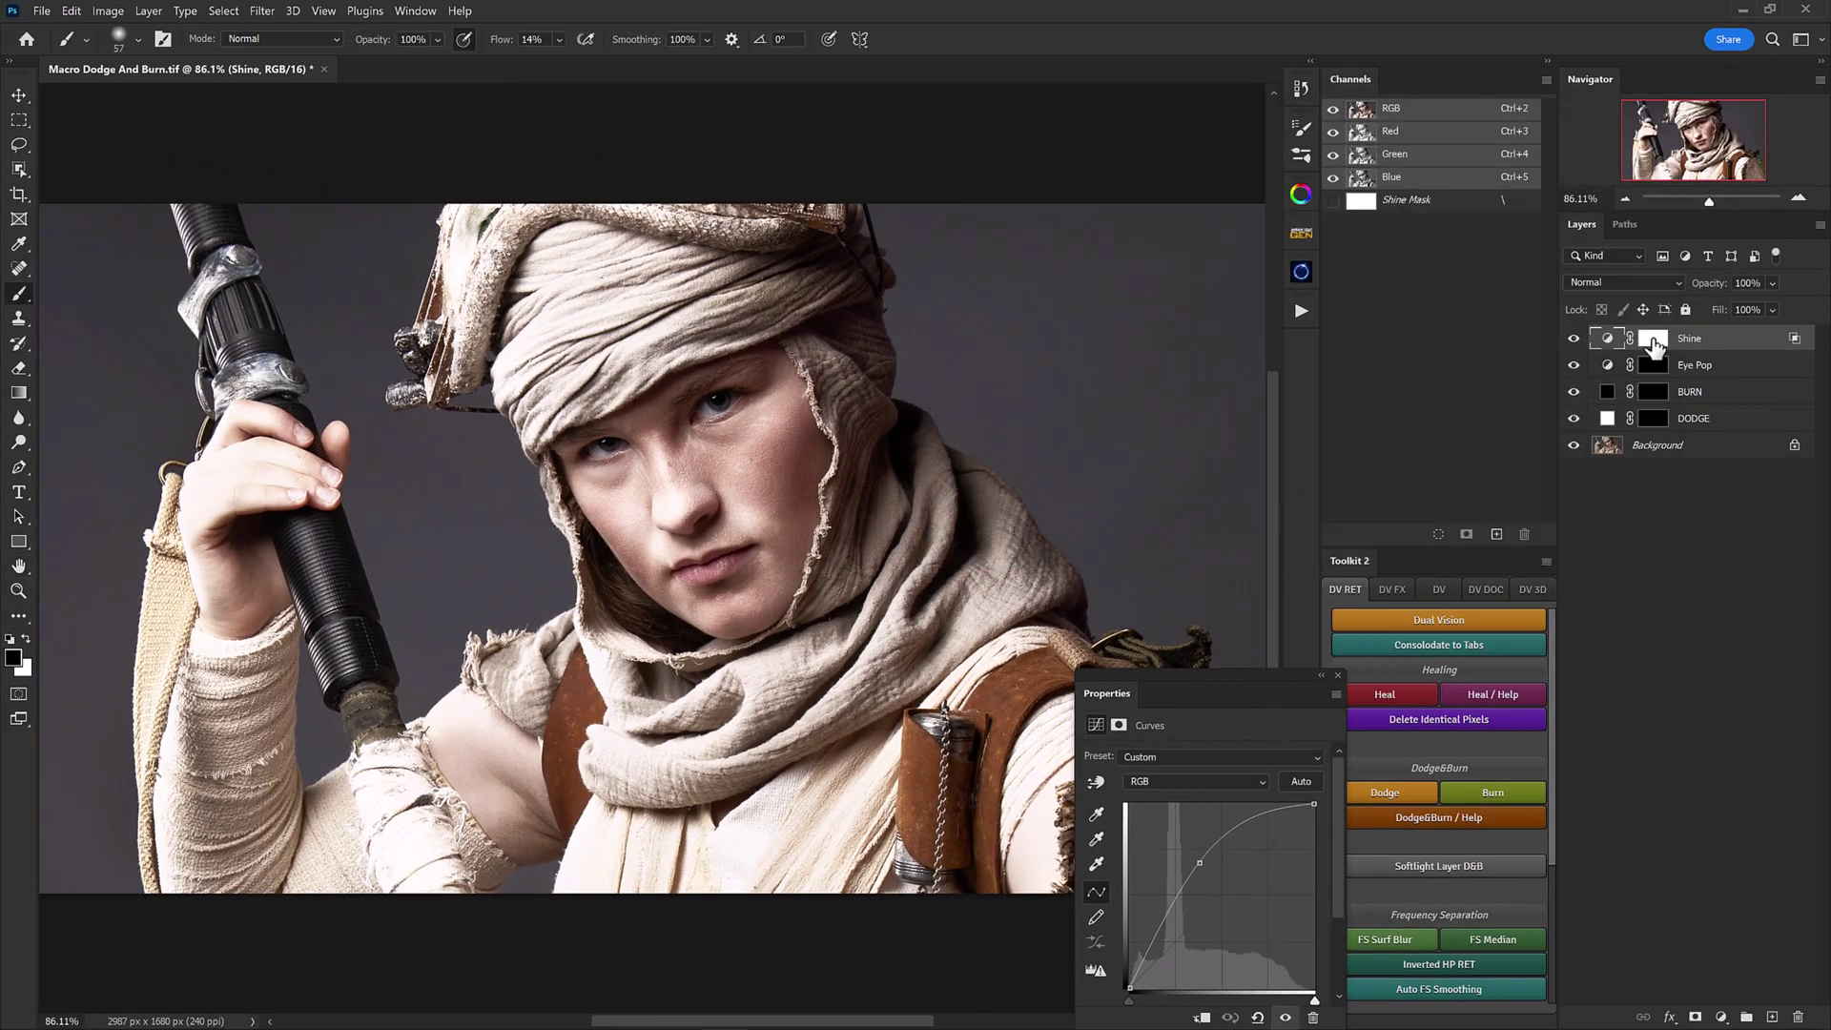
Step: Invert the Shine layer's mask to solid black
{"action": "left_click", "coordinate": [1654, 339]}
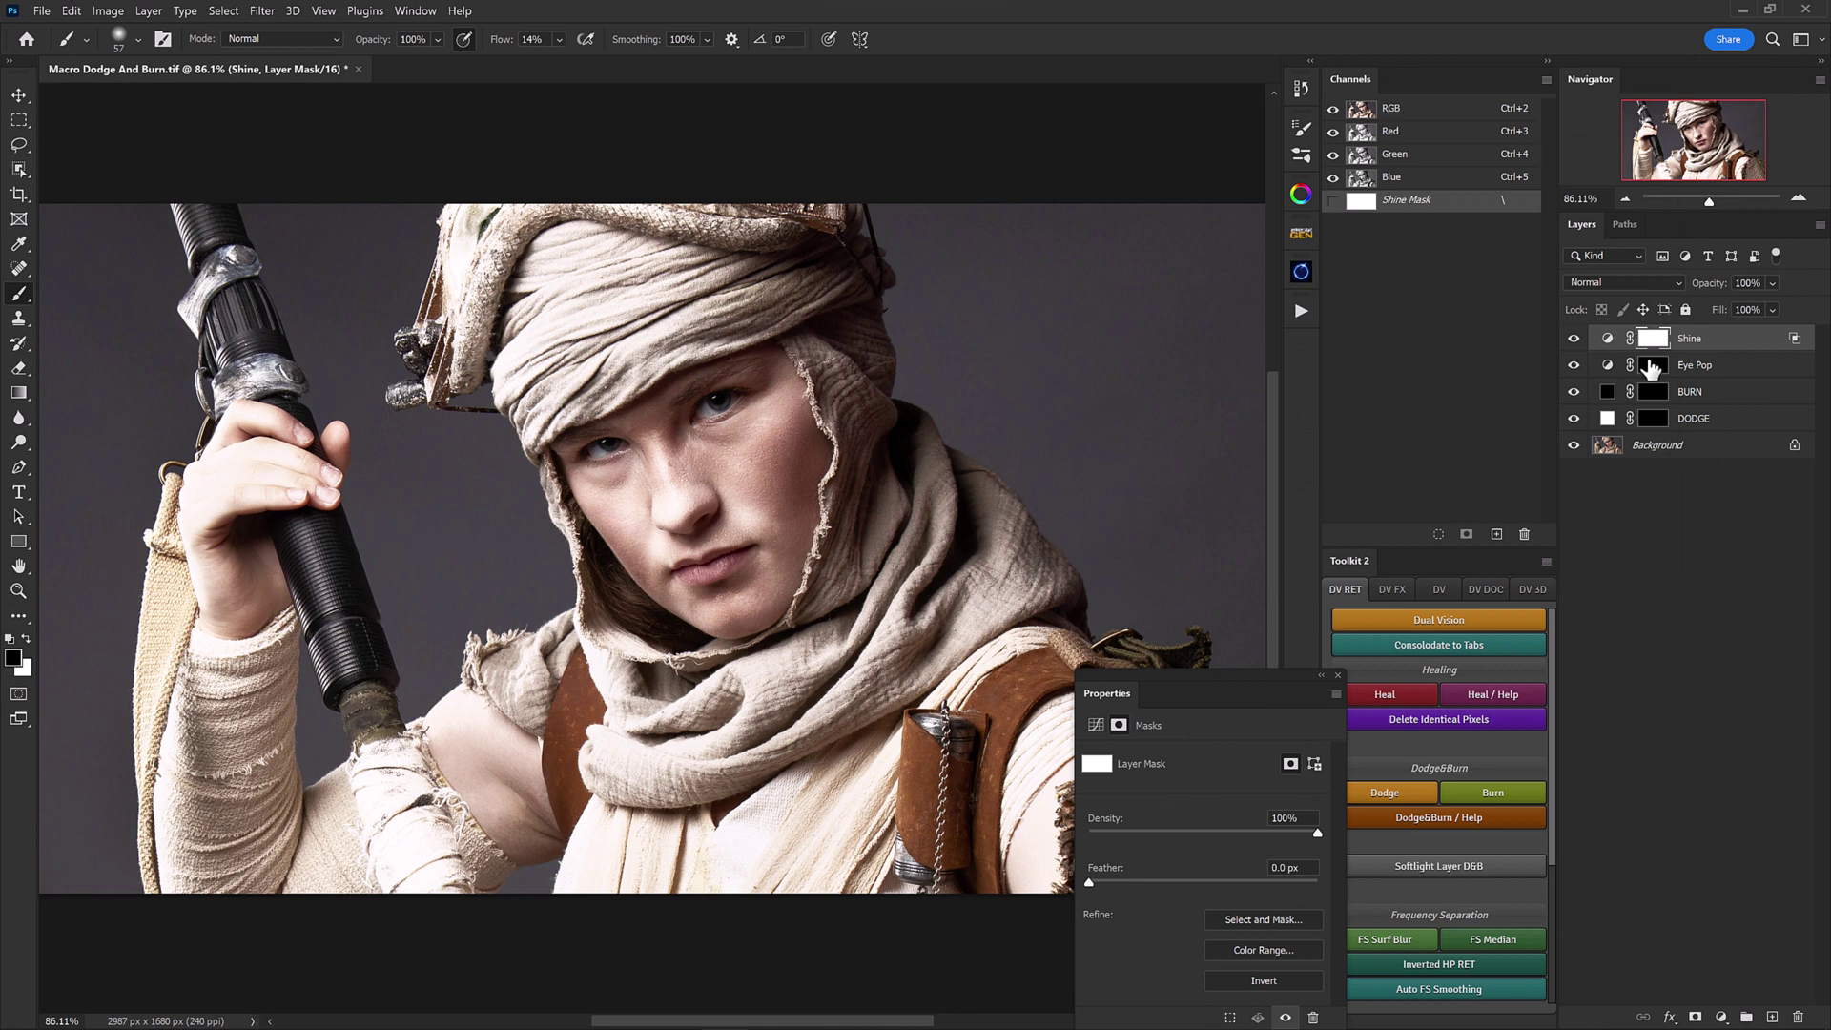
{"action": "left_click_drag", "start_coordinate": [1651, 369], "coordinate": [1660, 333]}
{"action": "key", "text": "ctrl+i"}
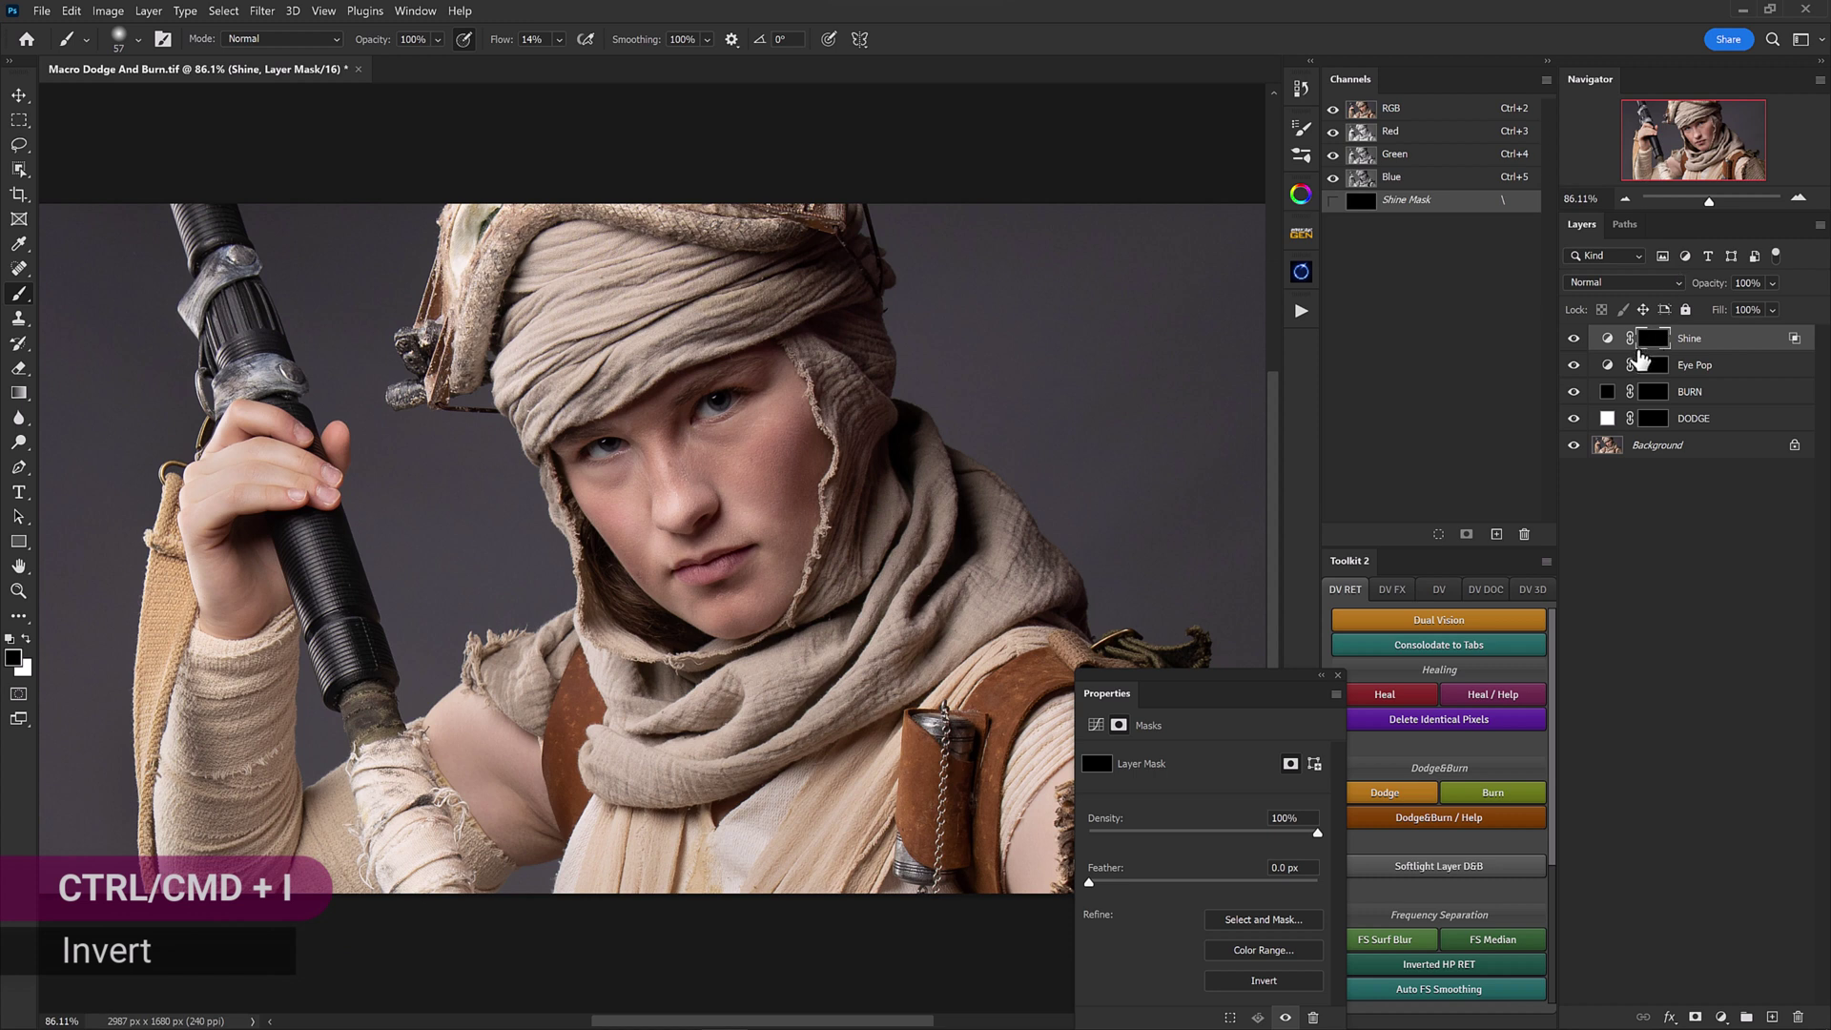
{"action": "left_click", "coordinate": [1686, 397]}
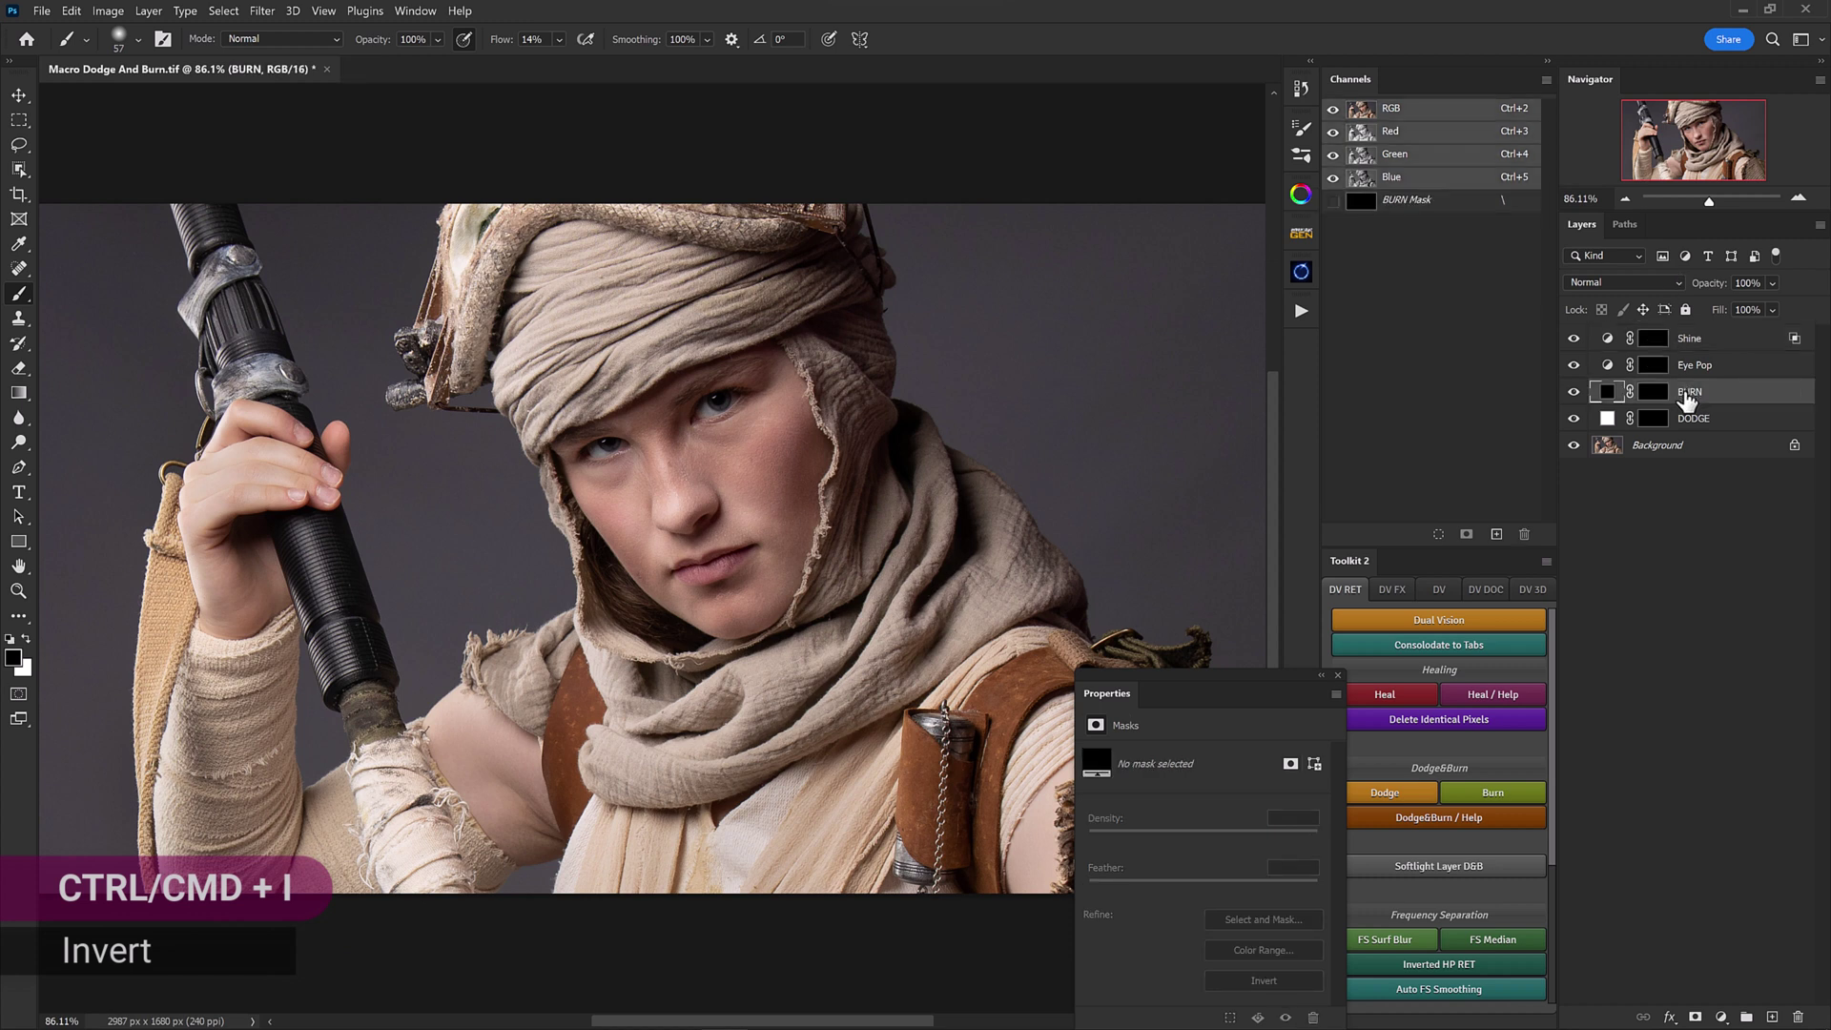
Step: Set the BURN layer to Soft Light, then select all four layers from DODGE to Shine
{"action": "left_click", "coordinate": [1683, 421]}
{"action": "left_click", "coordinate": [1687, 396]}
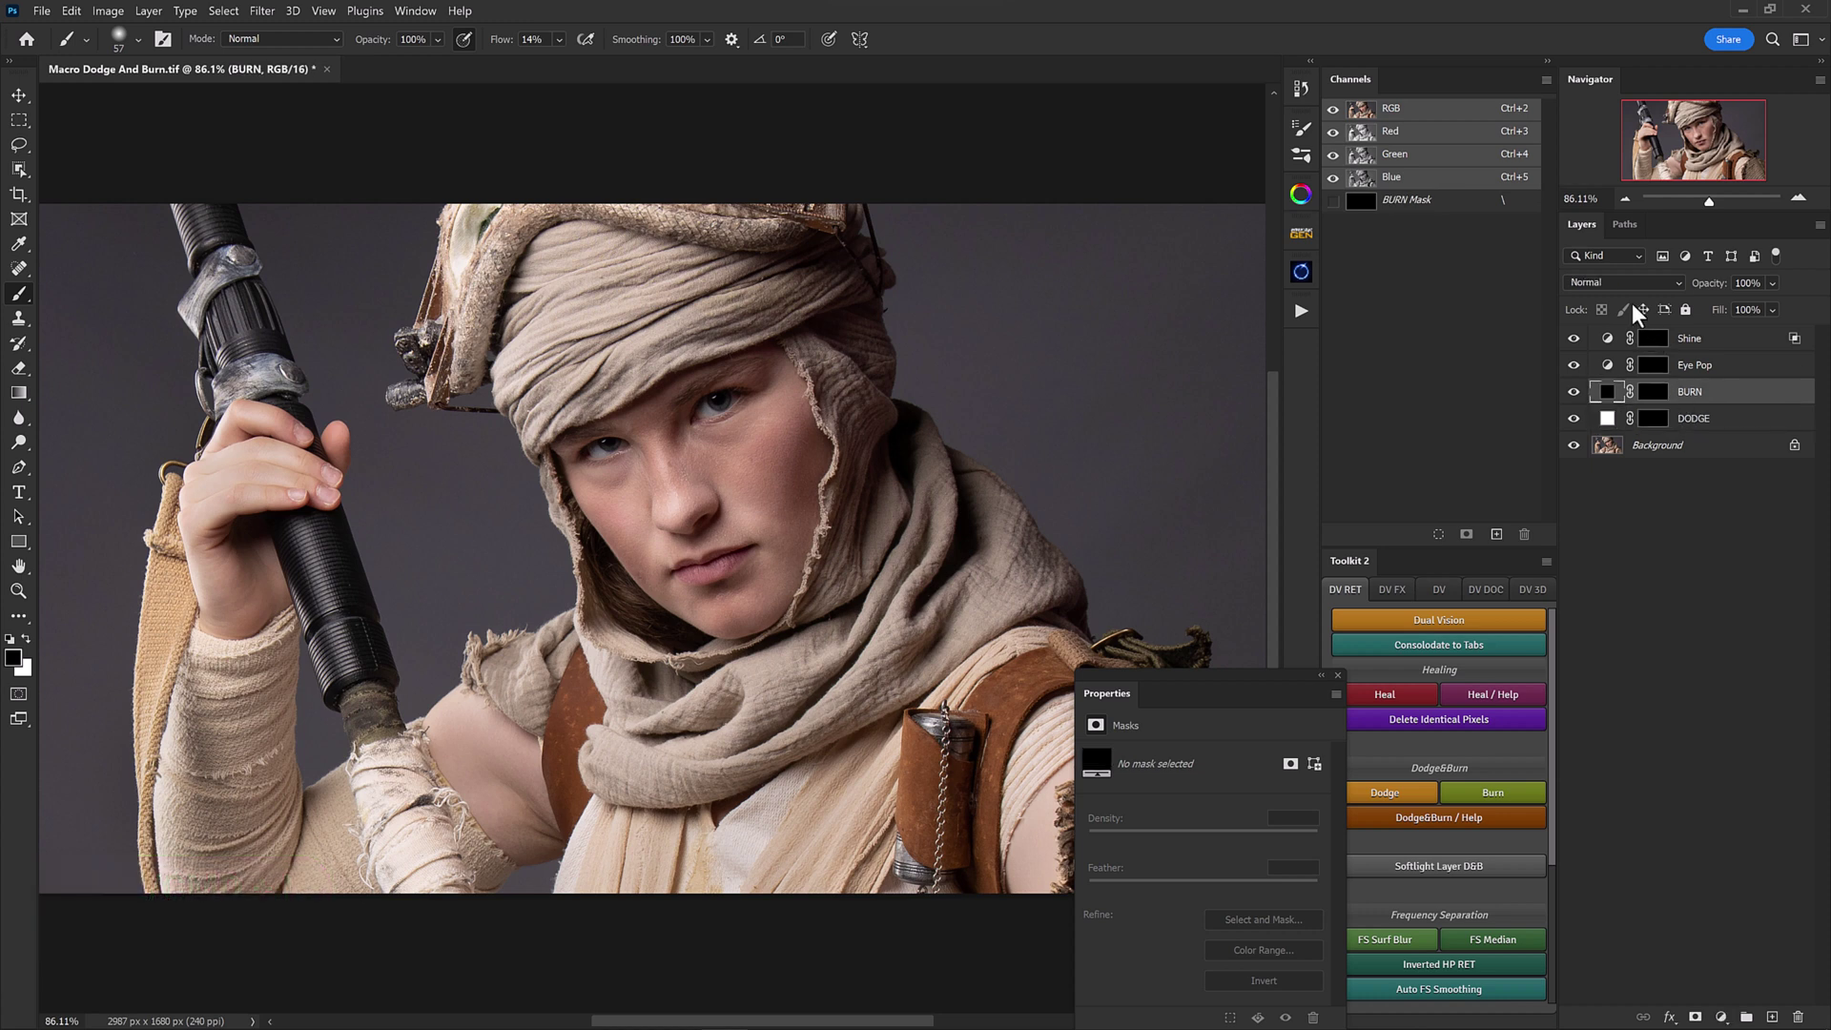
{"action": "left_click", "coordinate": [1626, 283]}
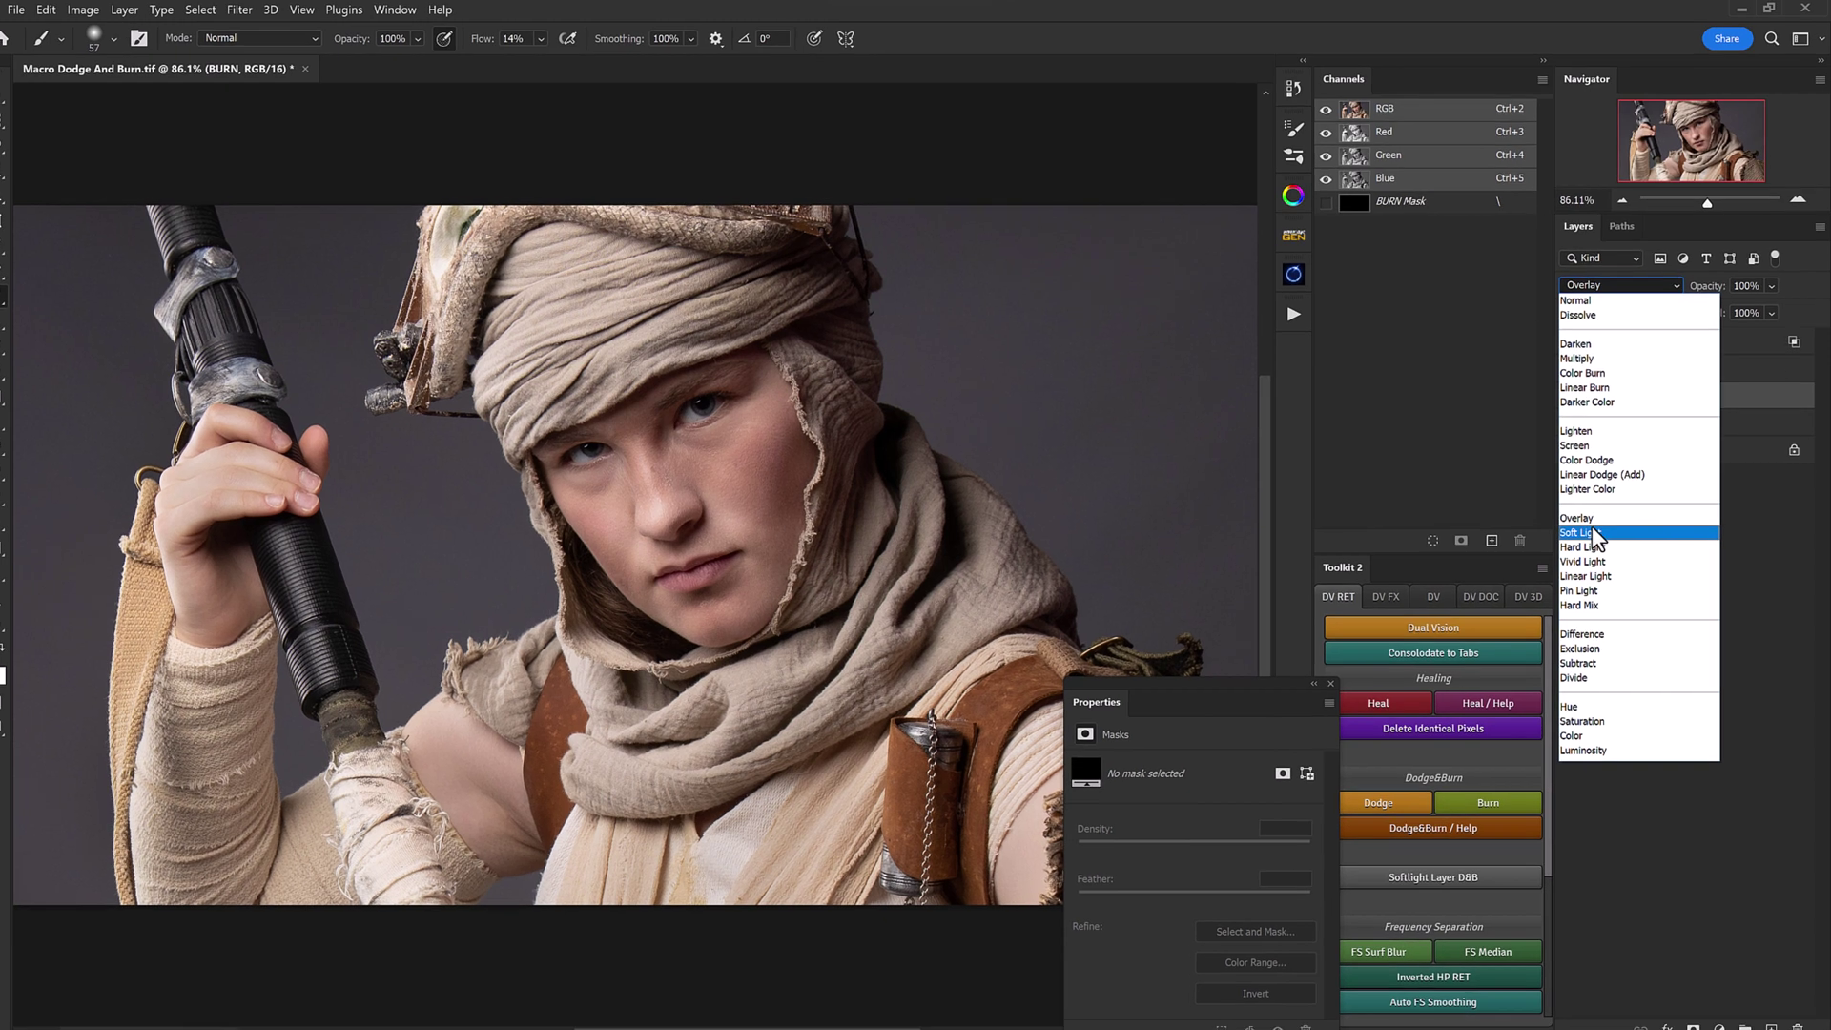
{"action": "left_click", "coordinate": [1592, 531]}
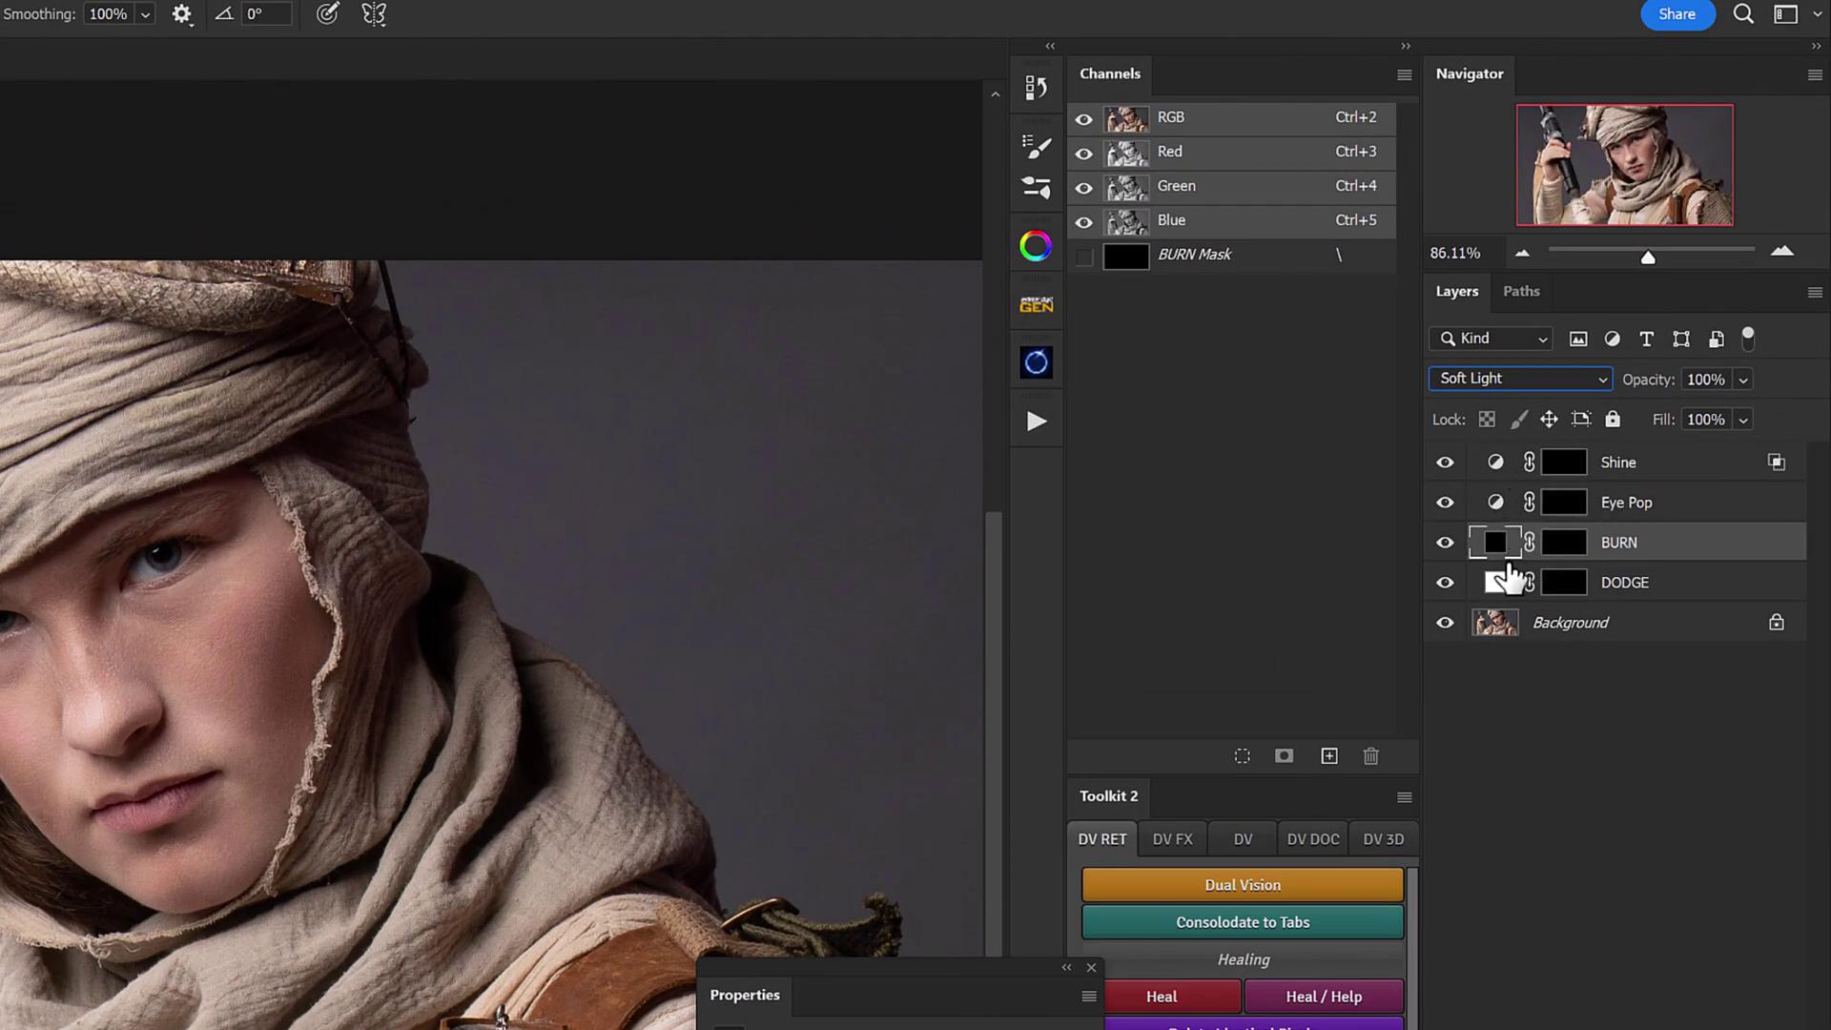
{"action": "left_click", "coordinate": [1624, 584]}
{"action": "left_click", "coordinate": [1618, 467], "text": "shift"}
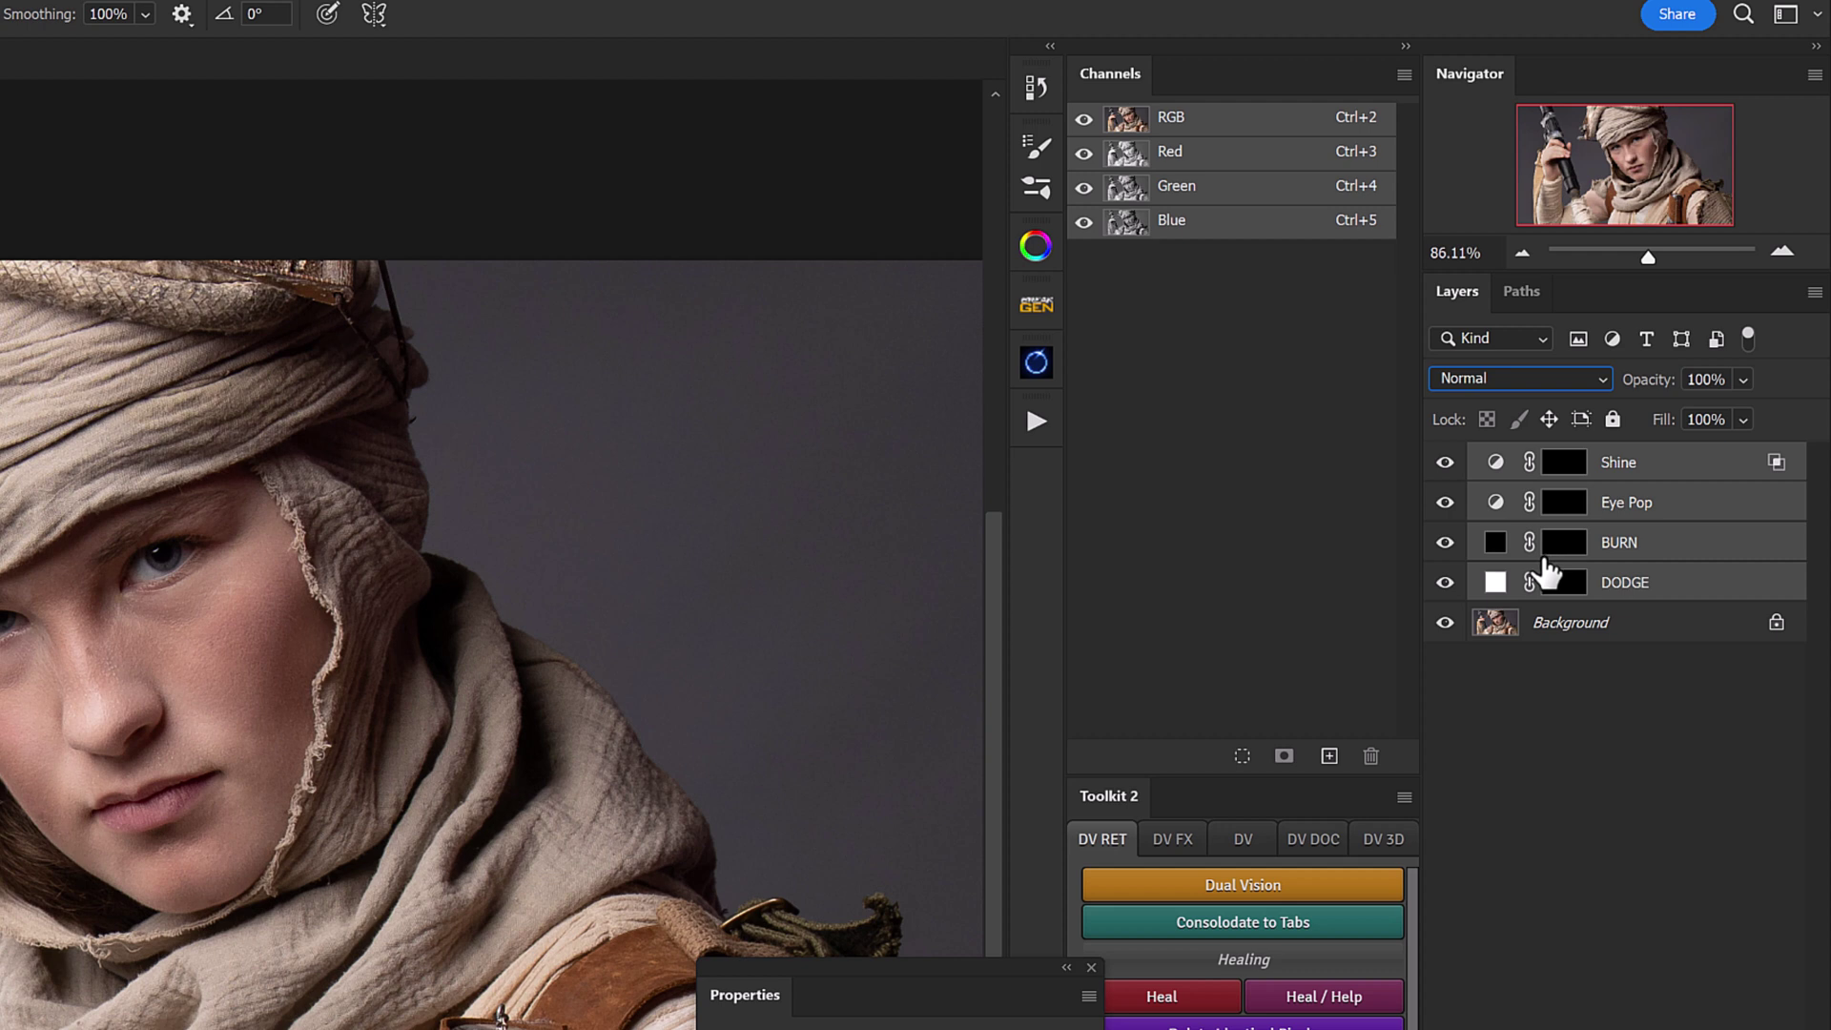
Step: Group the four selected layers as D&B, expand the group, and target the DODGE mask
{"action": "left_click_drag", "start_coordinate": [1549, 544], "coordinate": [1545, 544]}
{"action": "key", "text": "ctrl+g"}
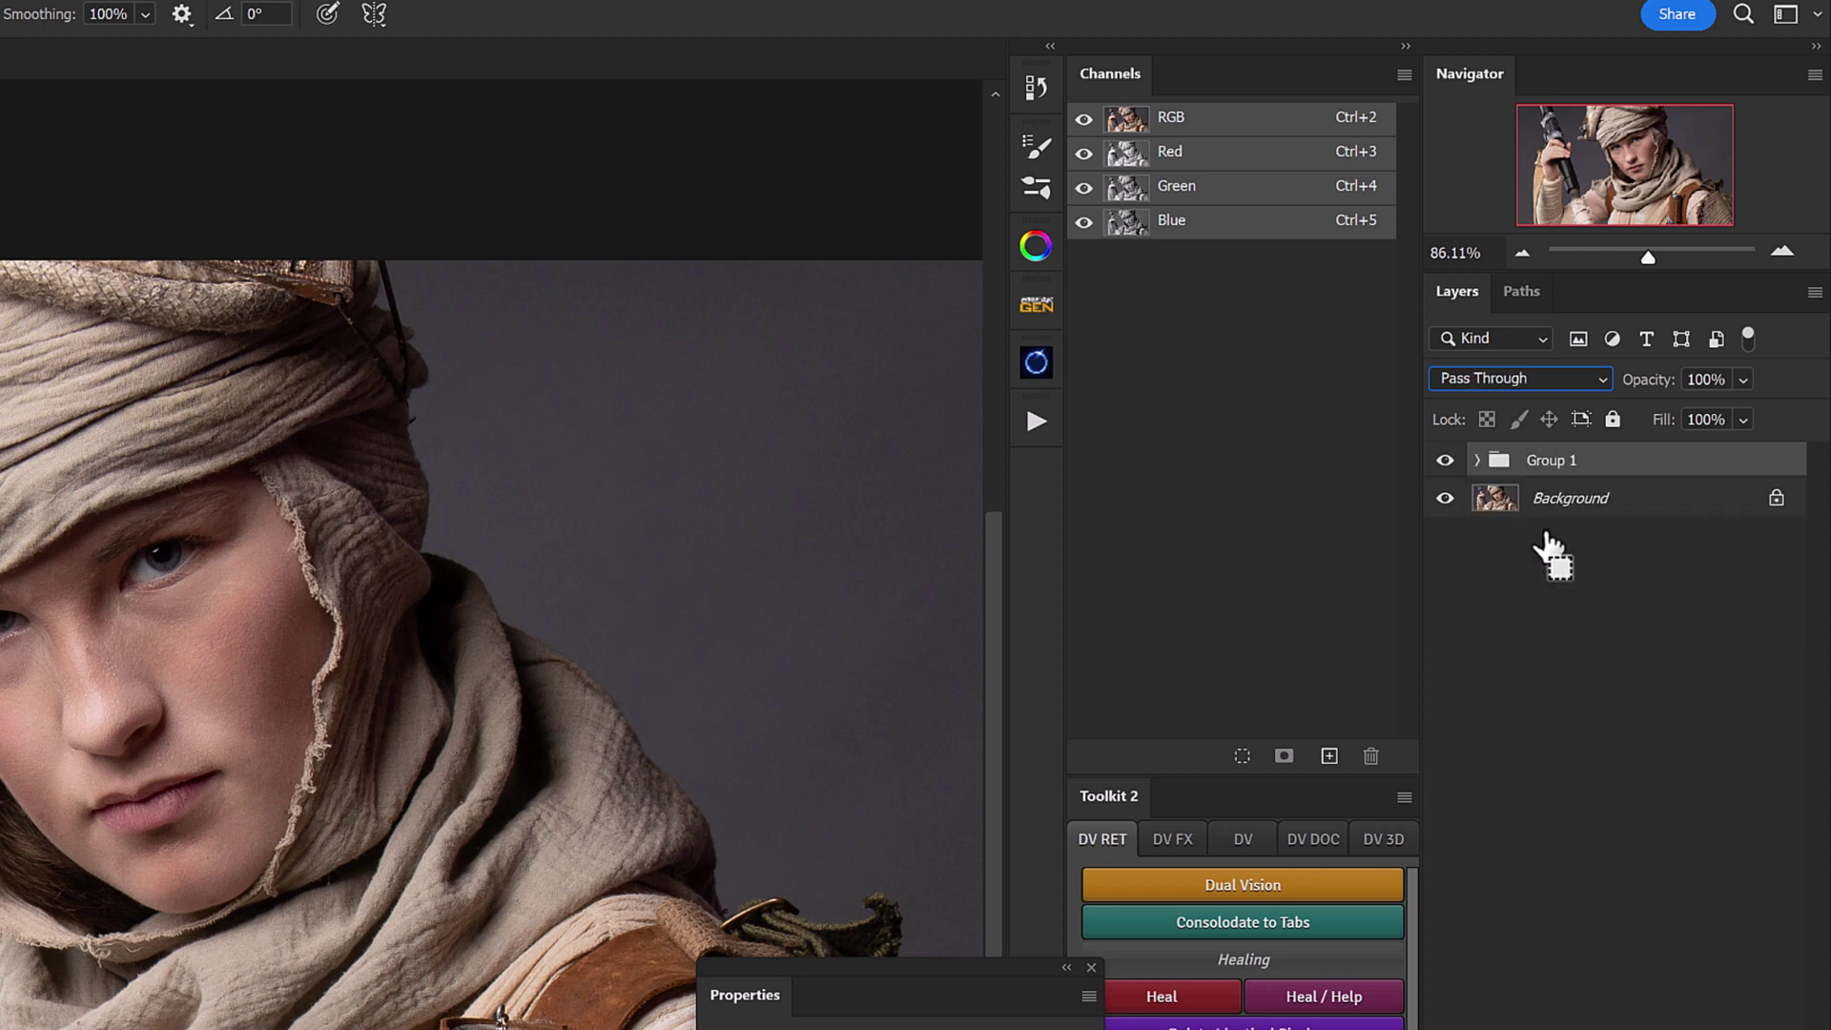
{"action": "double_click", "coordinate": [1558, 467]}
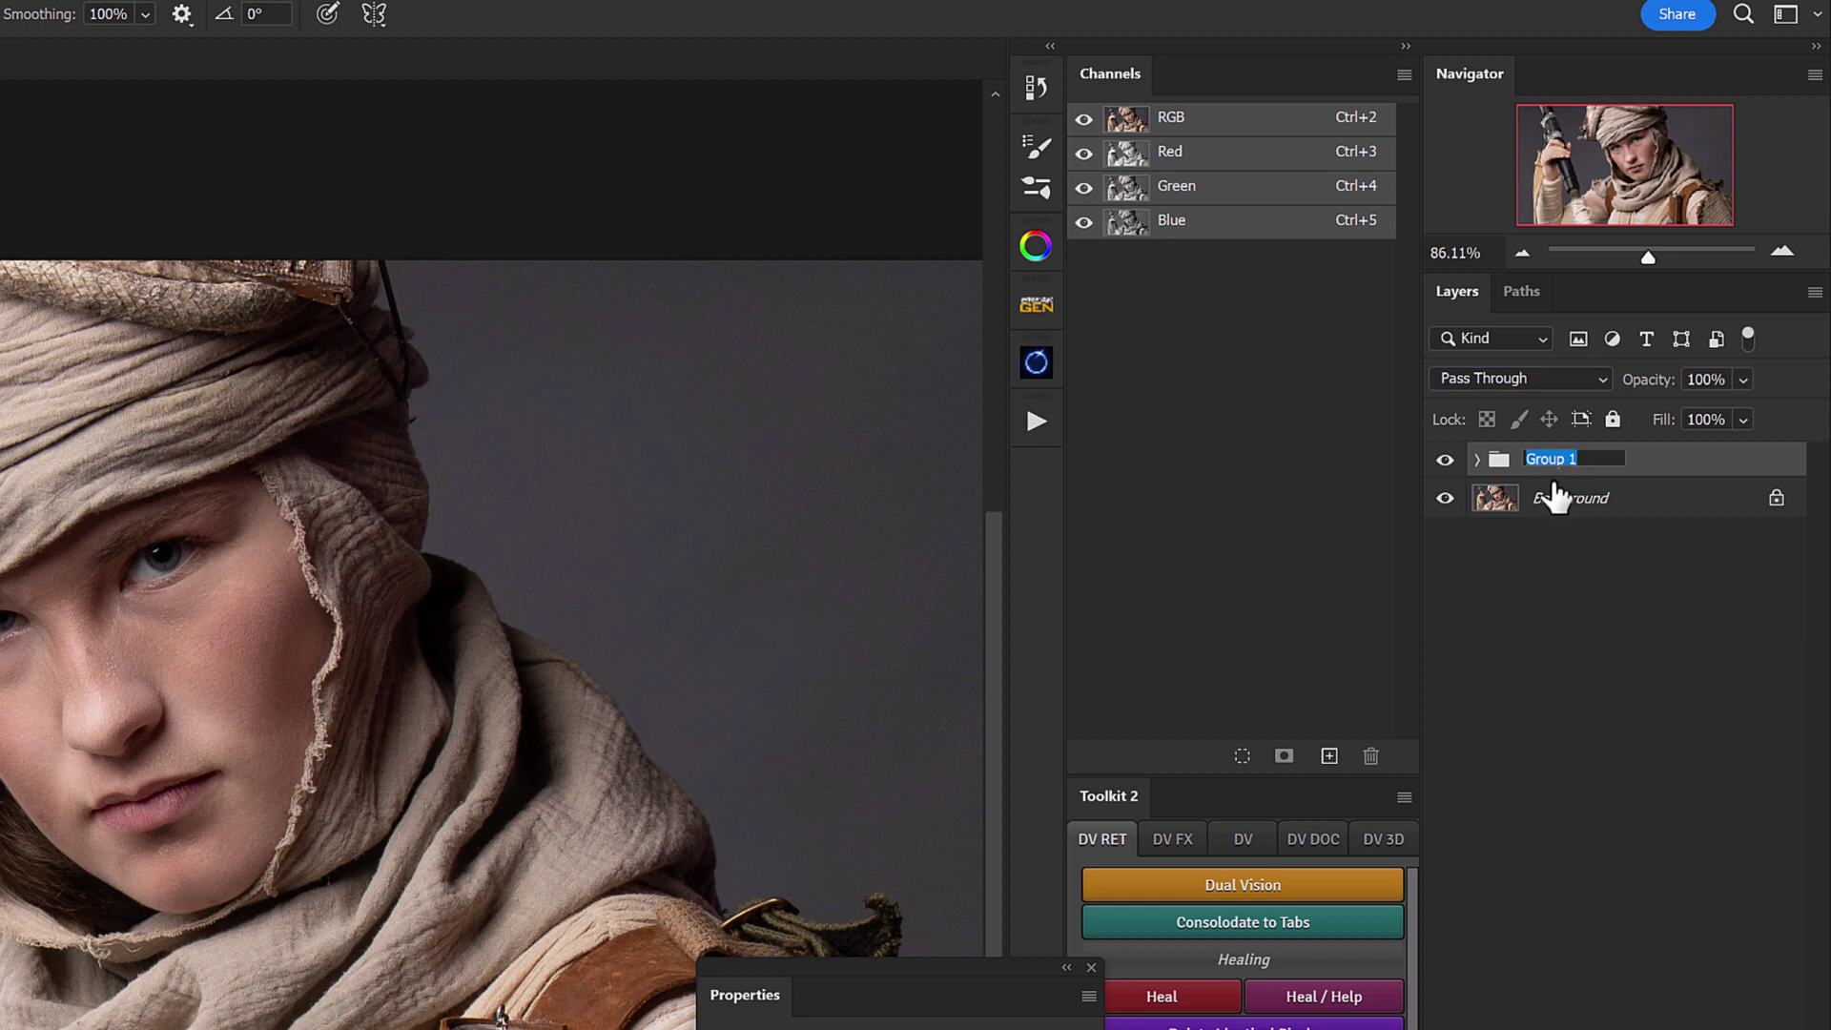
{"action": "type", "text": "D&B"}
{"action": "key", "text": "Return"}
{"action": "left_click", "coordinate": [1478, 460]}
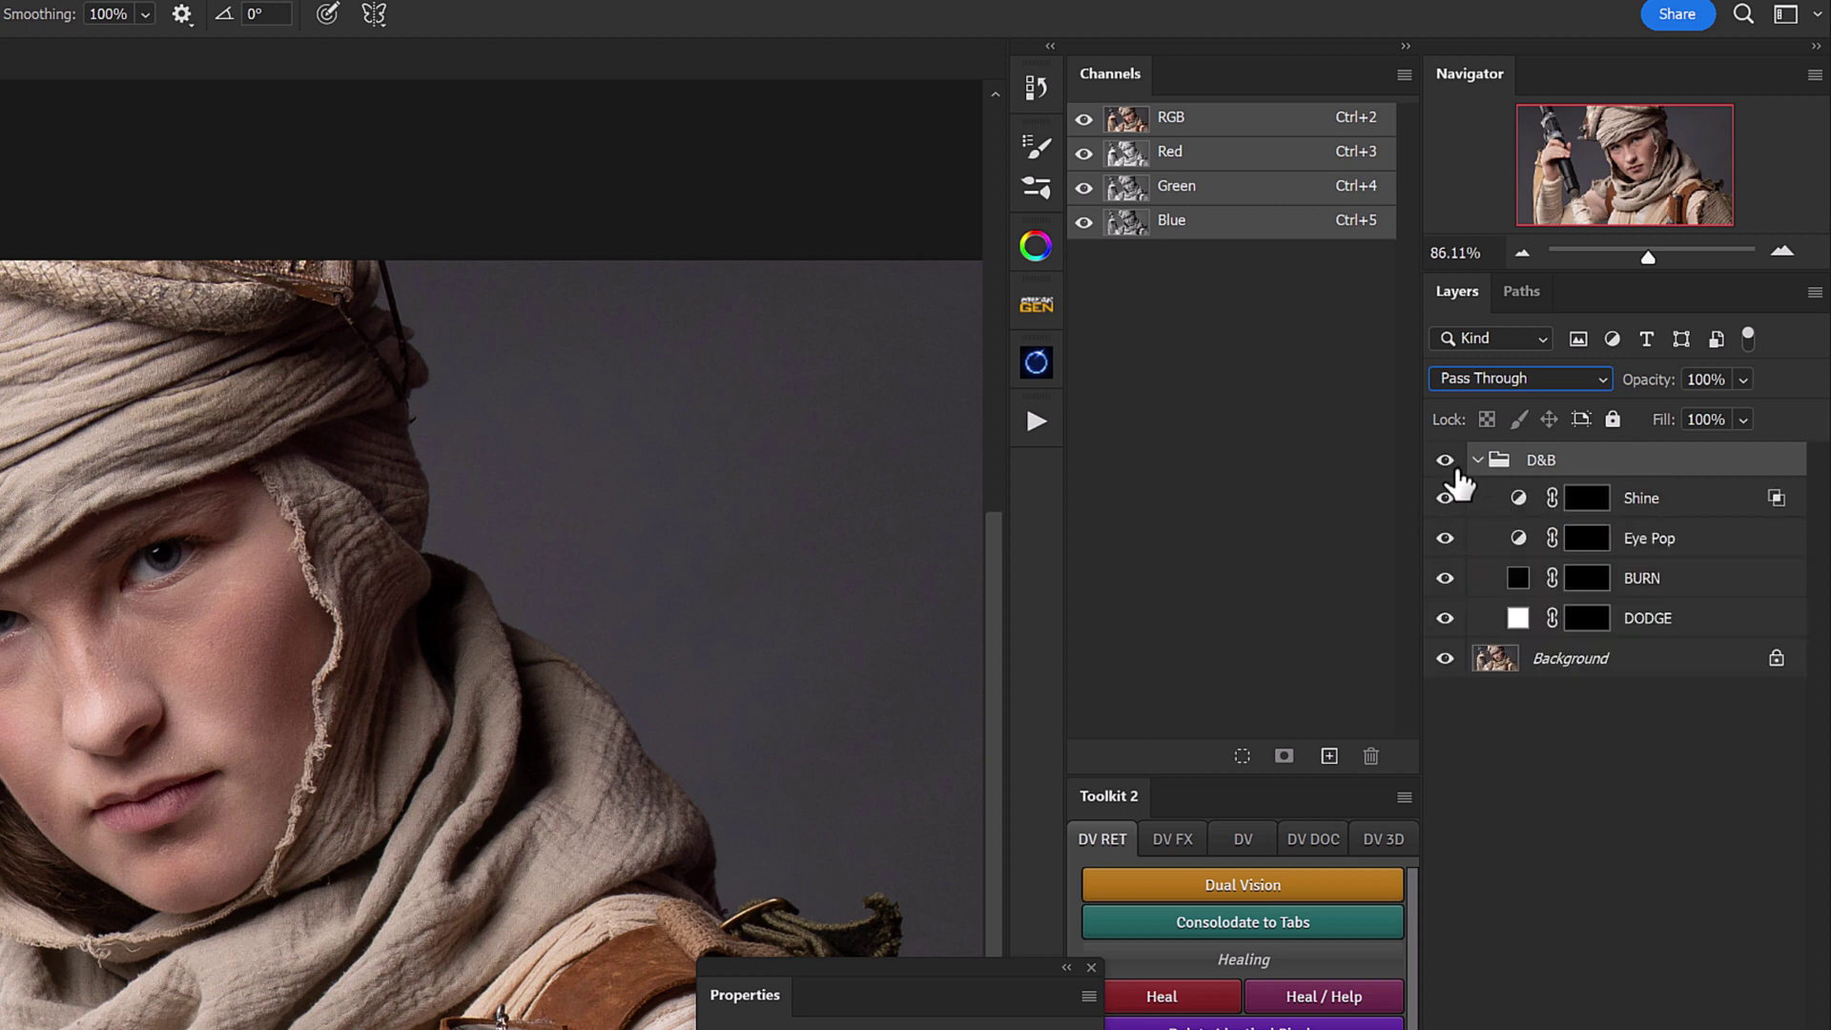
{"action": "left_click", "coordinate": [1585, 619]}
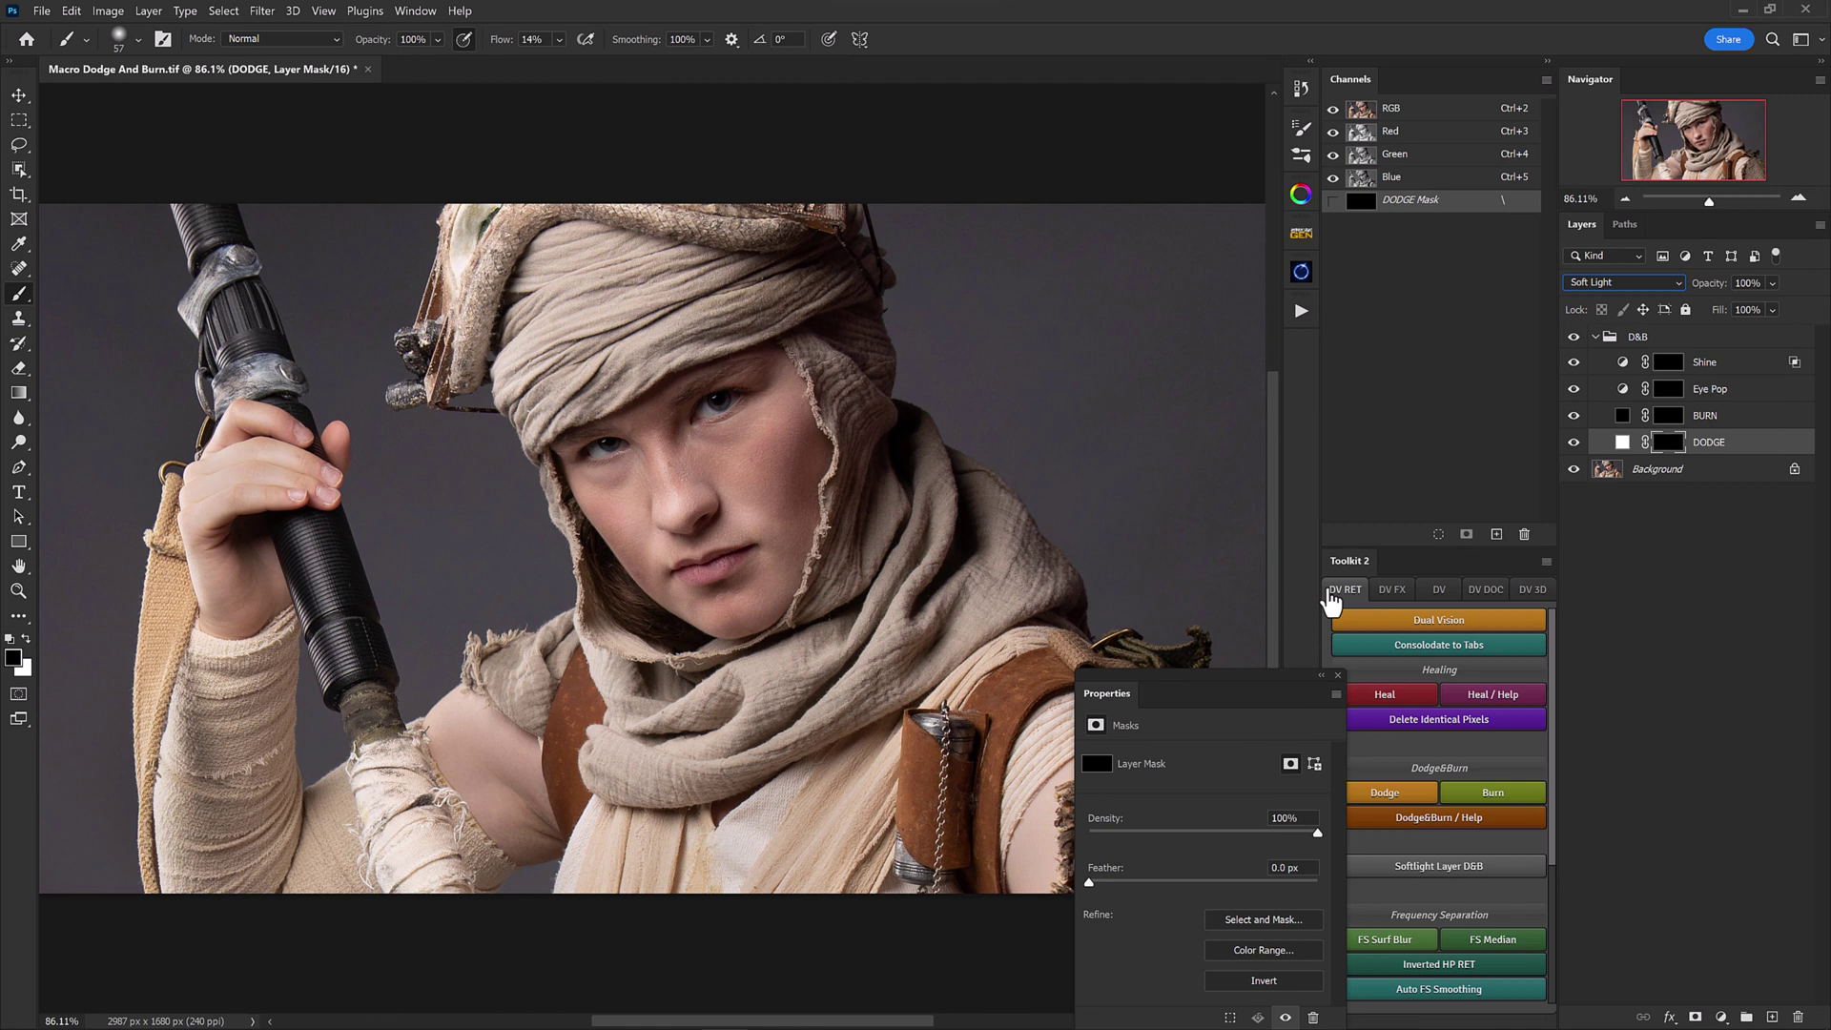
Step: Choose the Soft Round brush preset and zoom in on the face to about 152%
{"action": "right_click", "coordinate": [783, 382]}
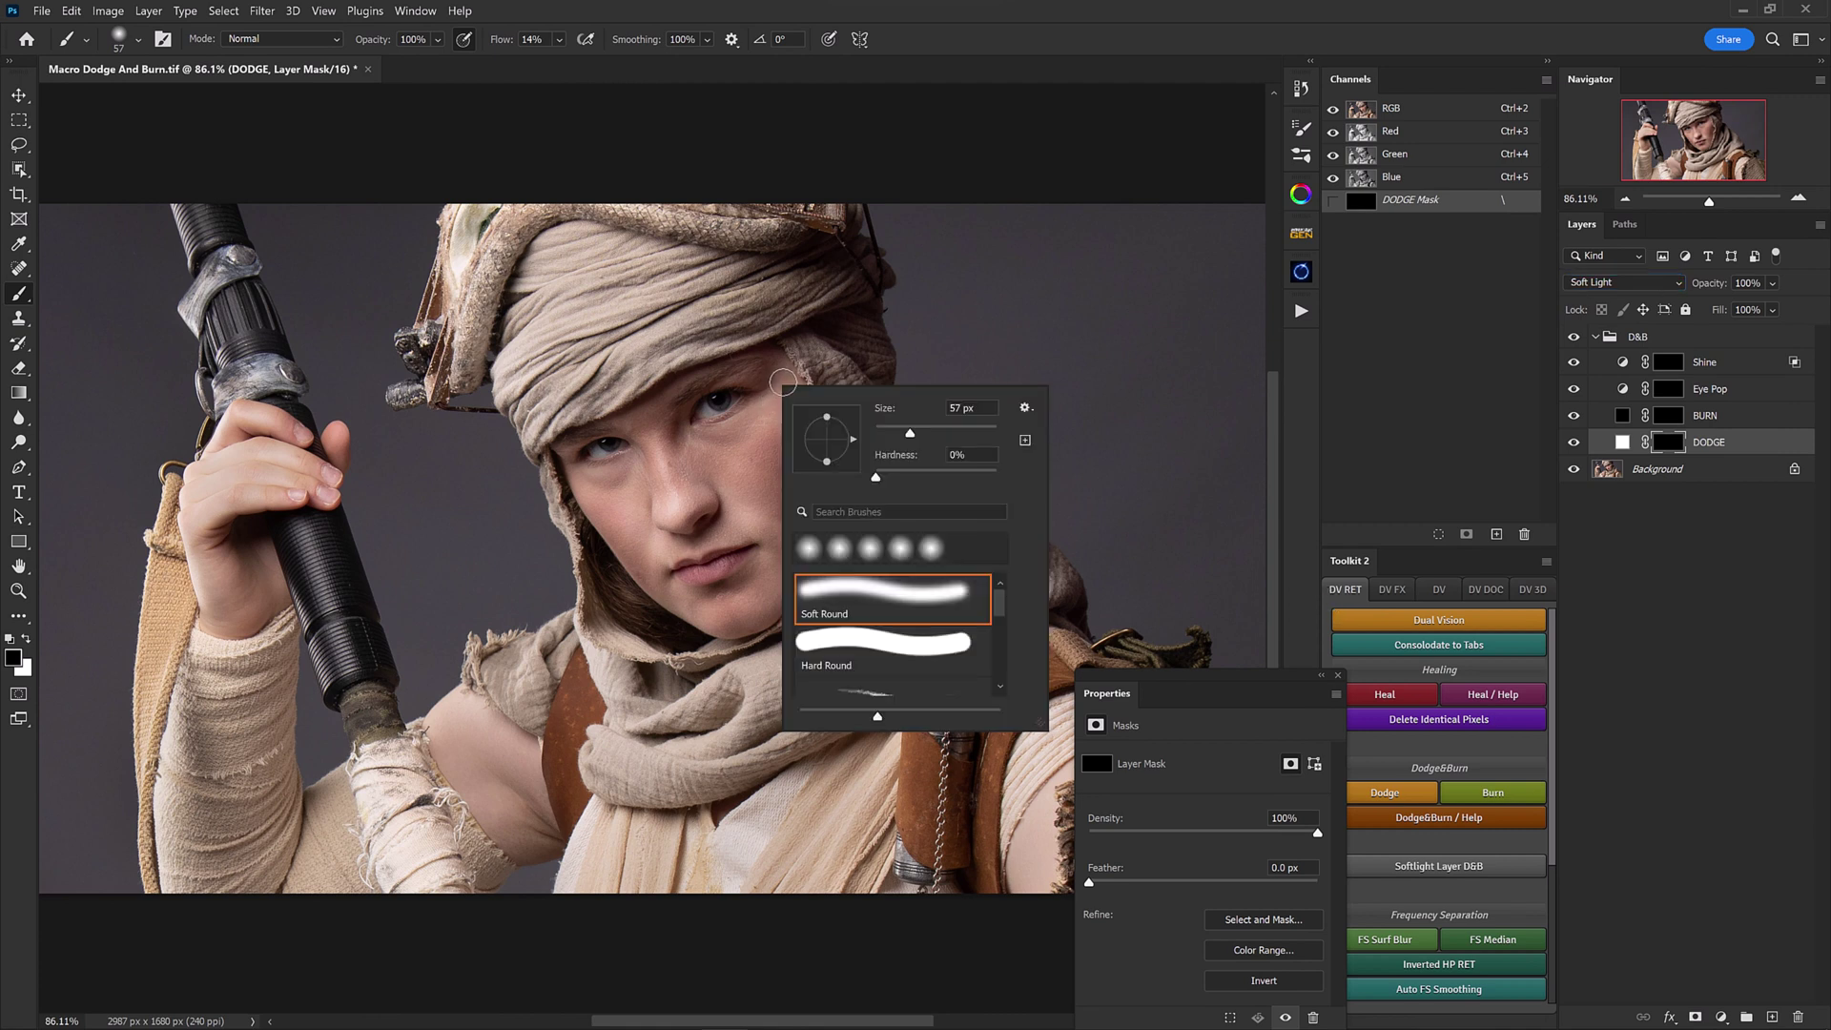
{"action": "double_click", "coordinate": [833, 589]}
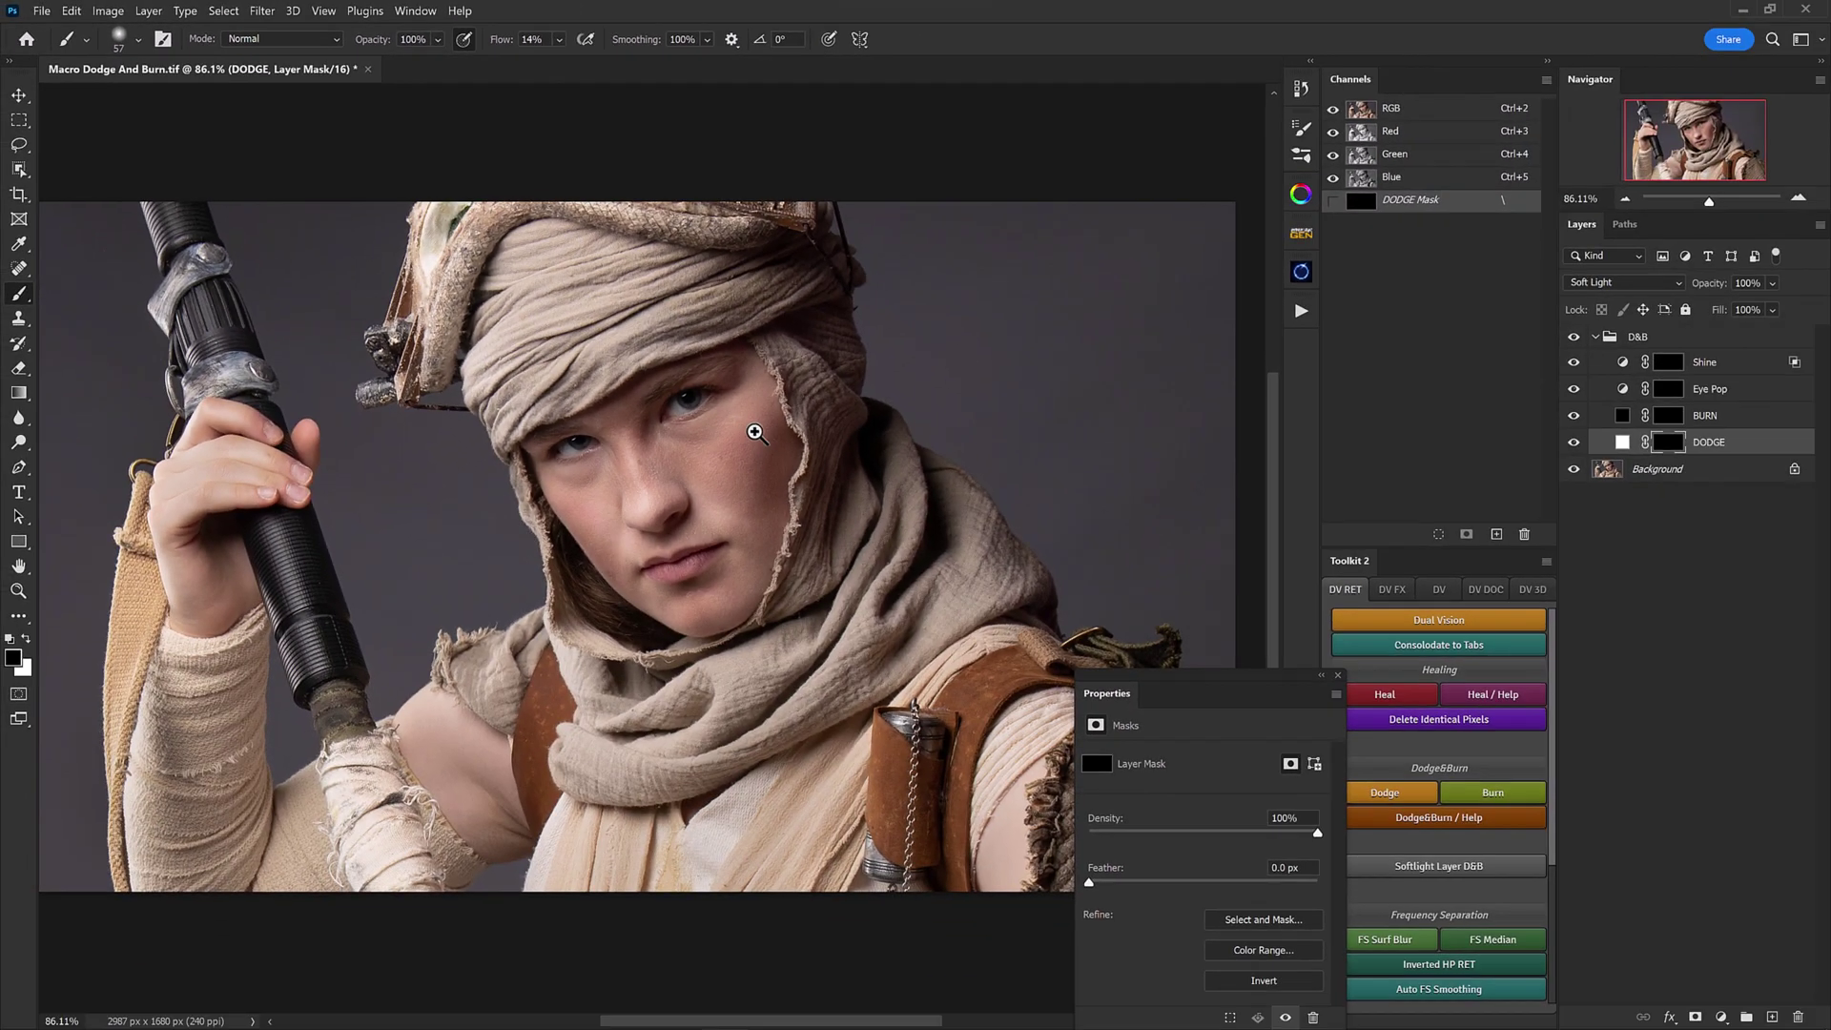
{"action": "left_click_drag", "start_coordinate": [969, 564], "coordinate": [1047, 548]}
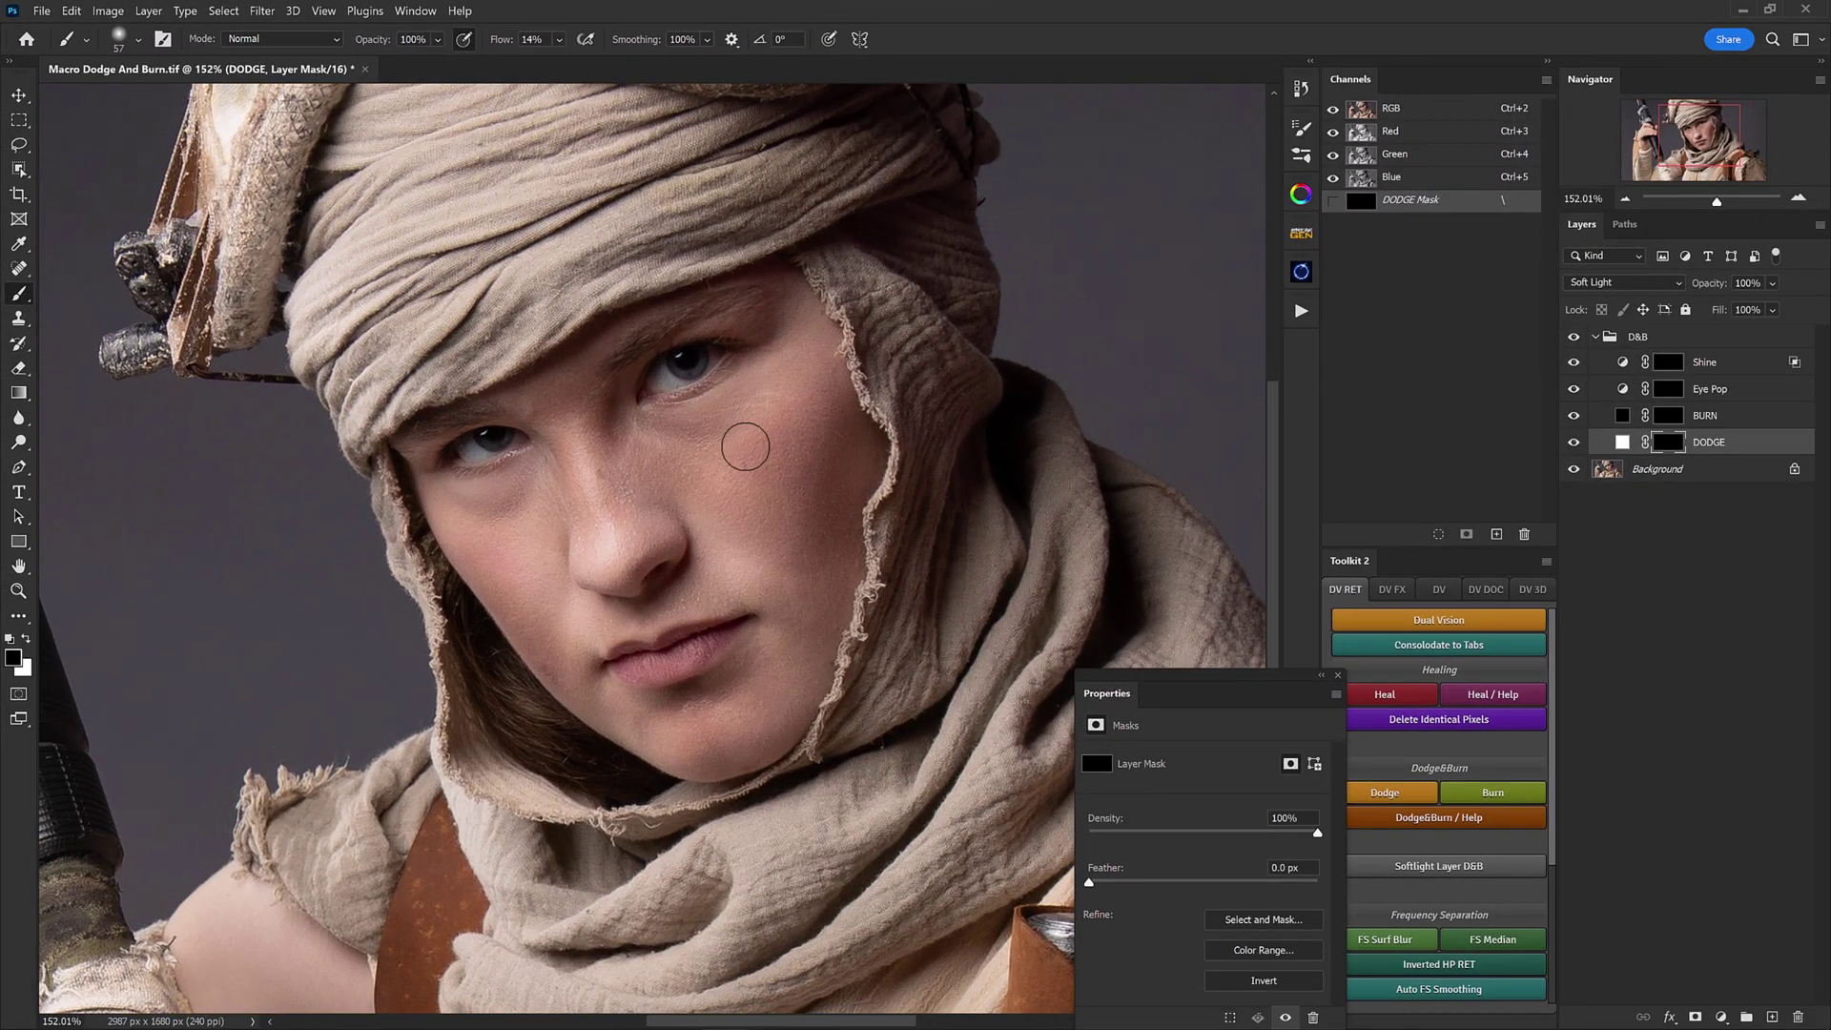
Step: Paint white onto the DODGE mask under both eyes with a soft brush of about 48–90 px
{"action": "key", "text": "x"}
{"action": "right_click", "coordinate": [761, 412], "text": "alt"}
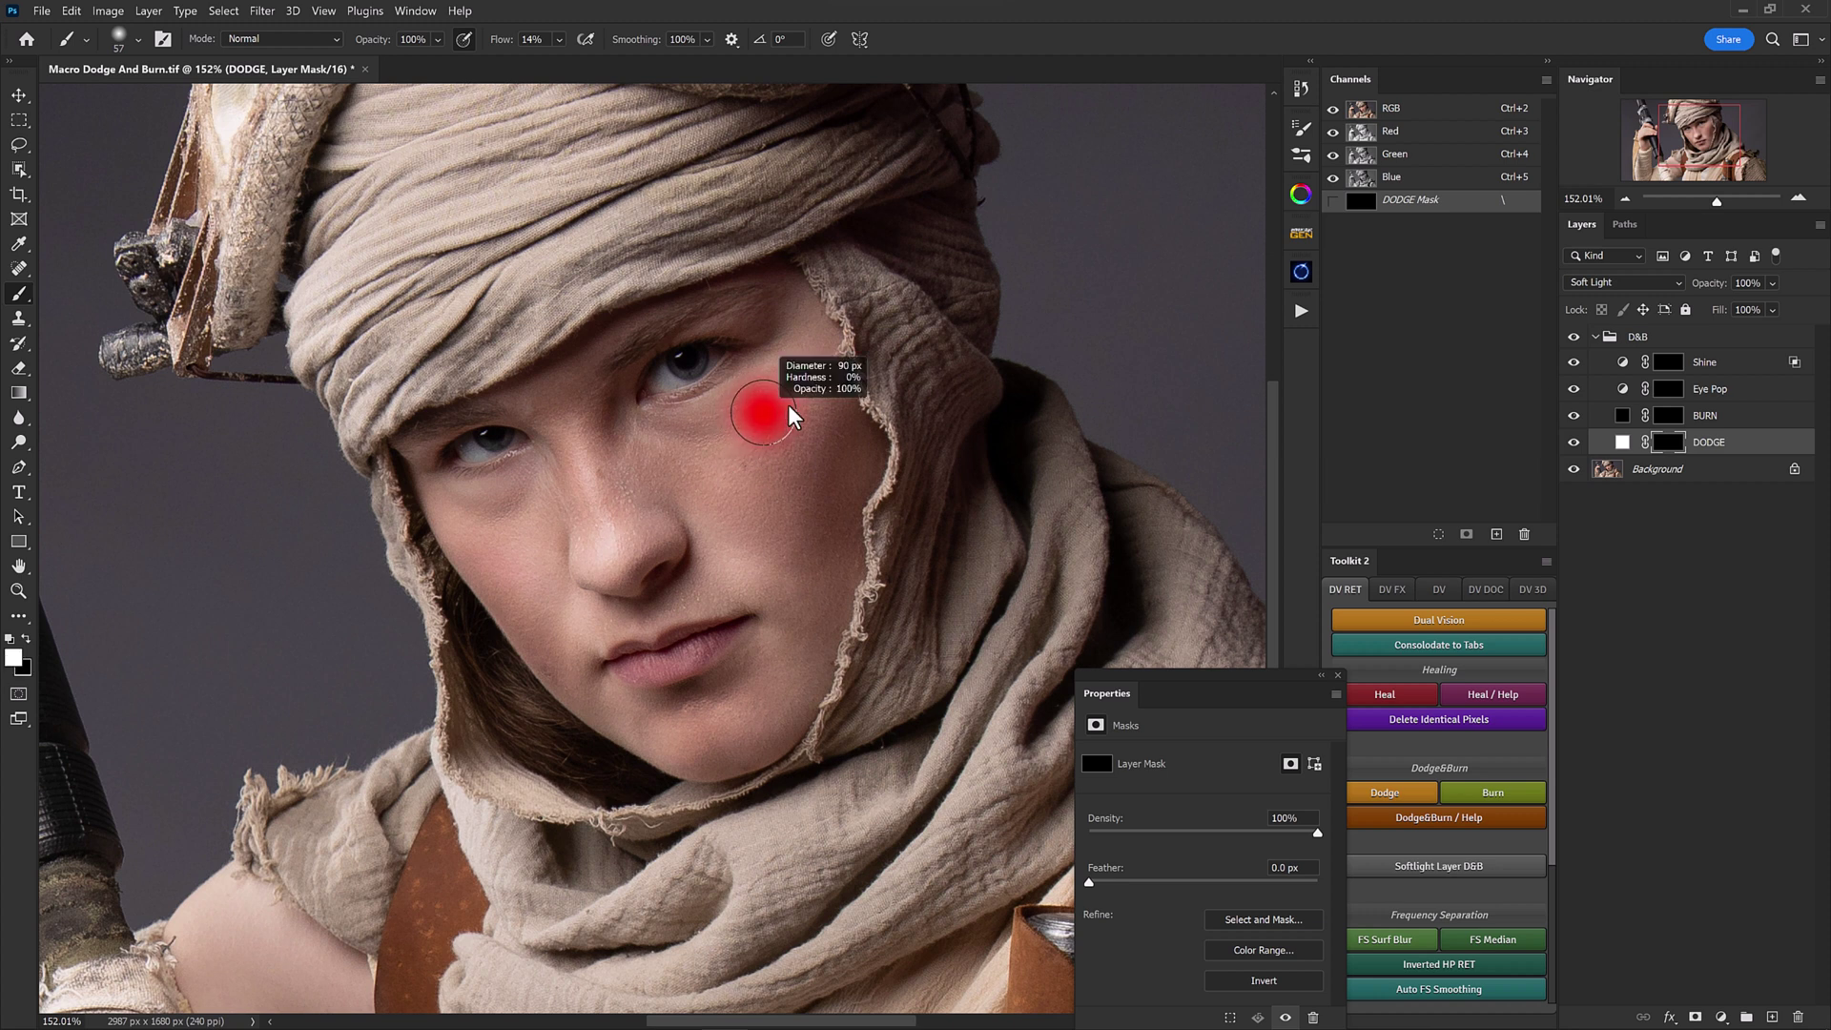
{"action": "left_click_drag", "start_coordinate": [732, 444], "coordinate": [670, 439]}
{"action": "right_click", "coordinate": [725, 424], "text": "alt"}
{"action": "right_click", "coordinate": [746, 411], "text": "alt"}
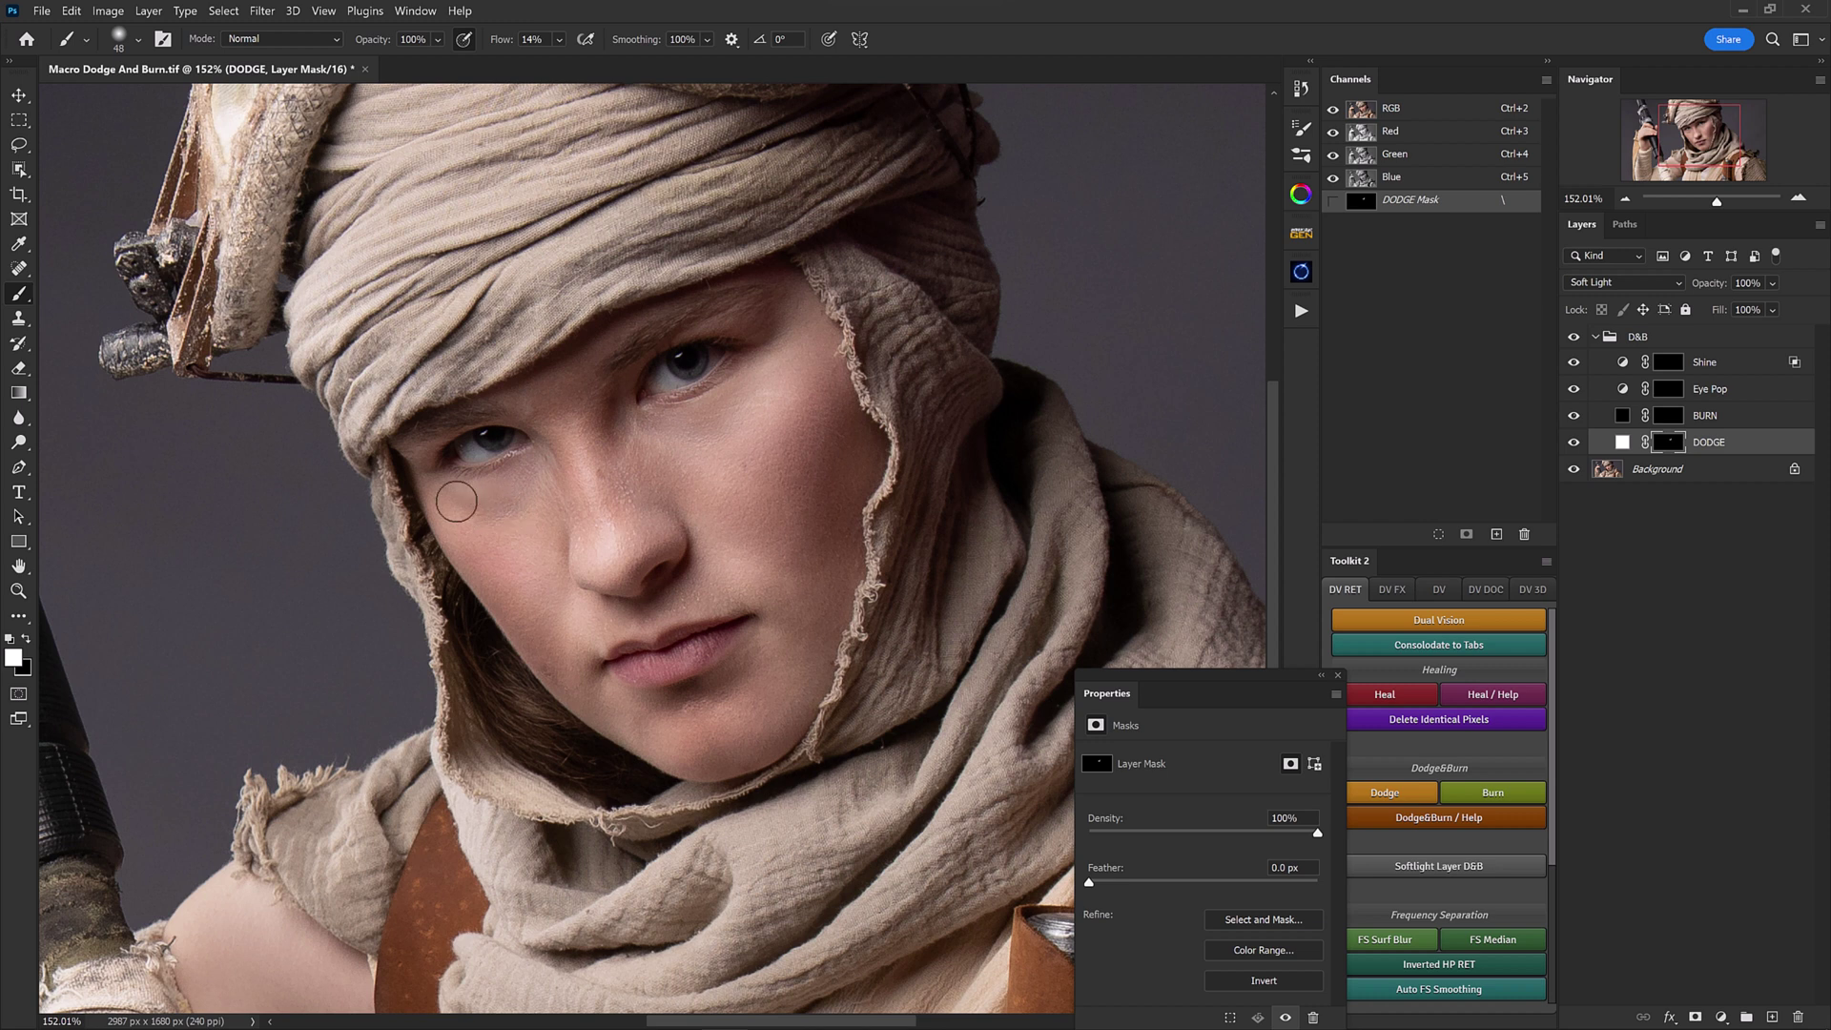
{"action": "mouse_move", "coordinate": [511, 511]}
{"action": "left_mouse_down"}
{"action": "mouse_move", "coordinate": [530, 467]}
{"action": "mouse_move", "coordinate": [505, 518]}
{"action": "left_mouse_up"}
{"action": "left_click_drag", "start_coordinate": [761, 449], "coordinate": [774, 449]}
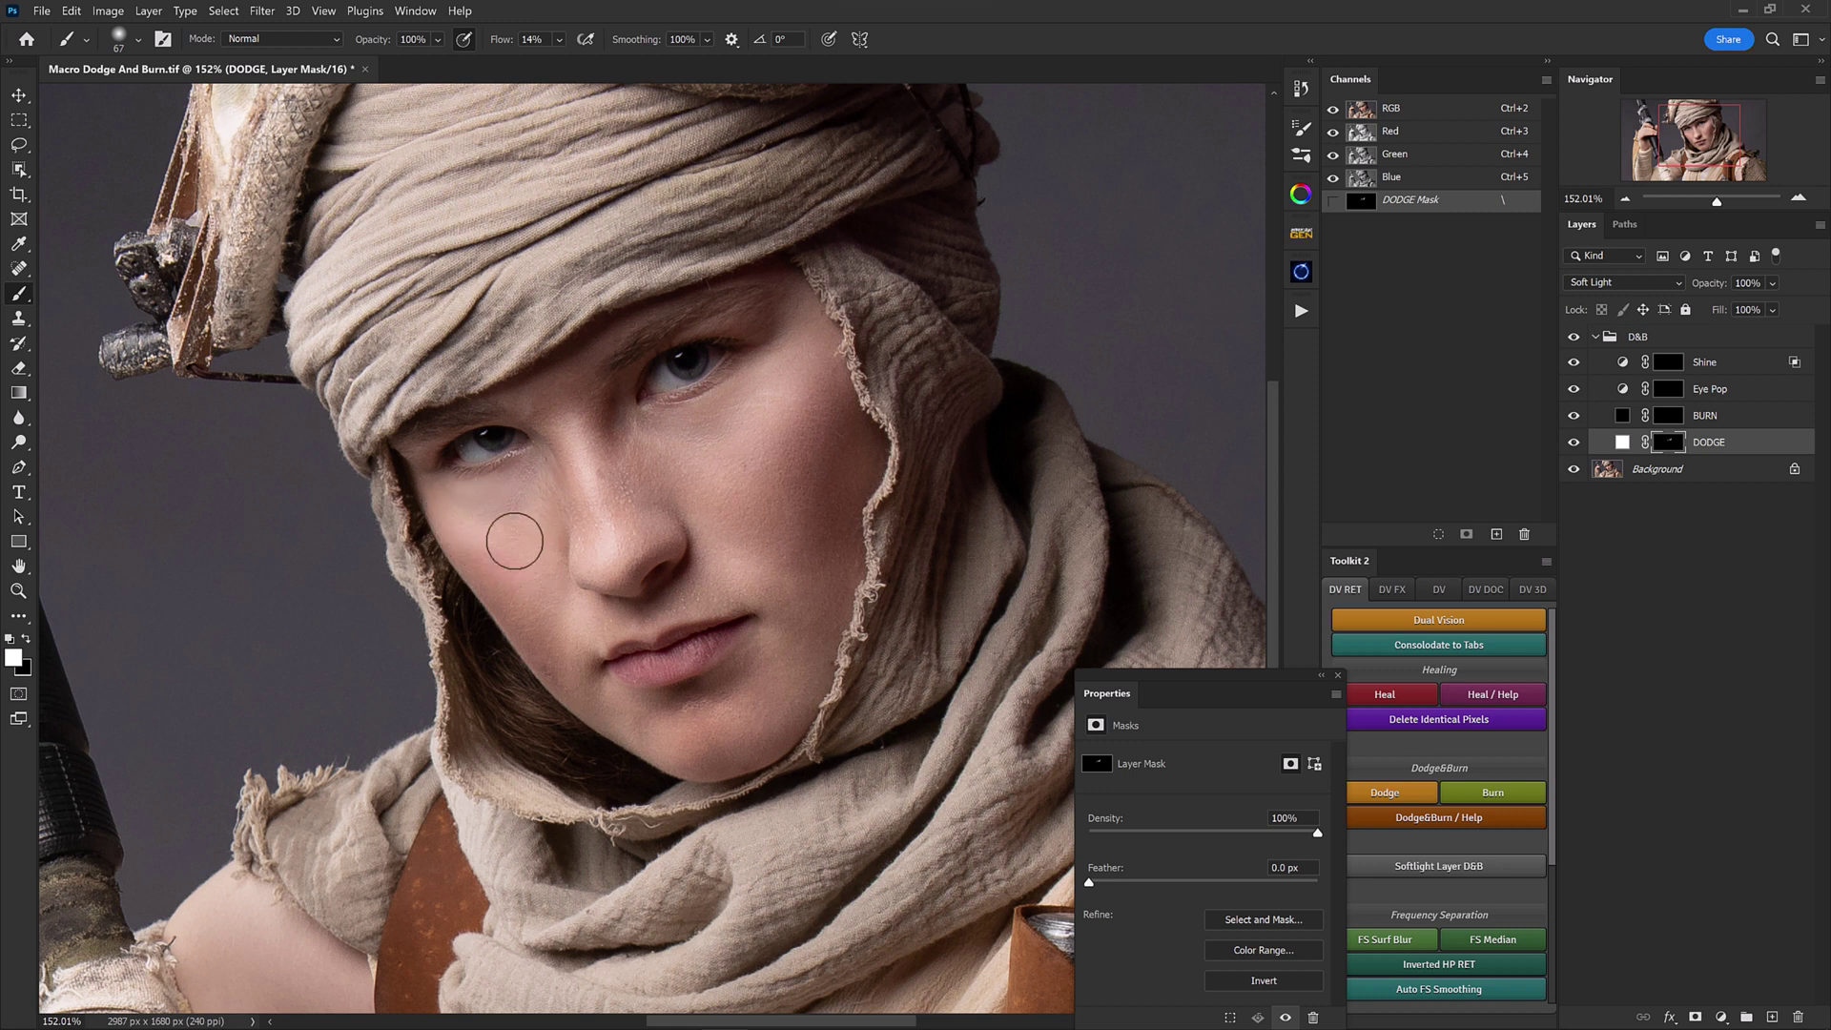
Step: Paint white over the chin on the DODGE mask with an 87 px brush, then zoom out
{"action": "key", "text": "x"}
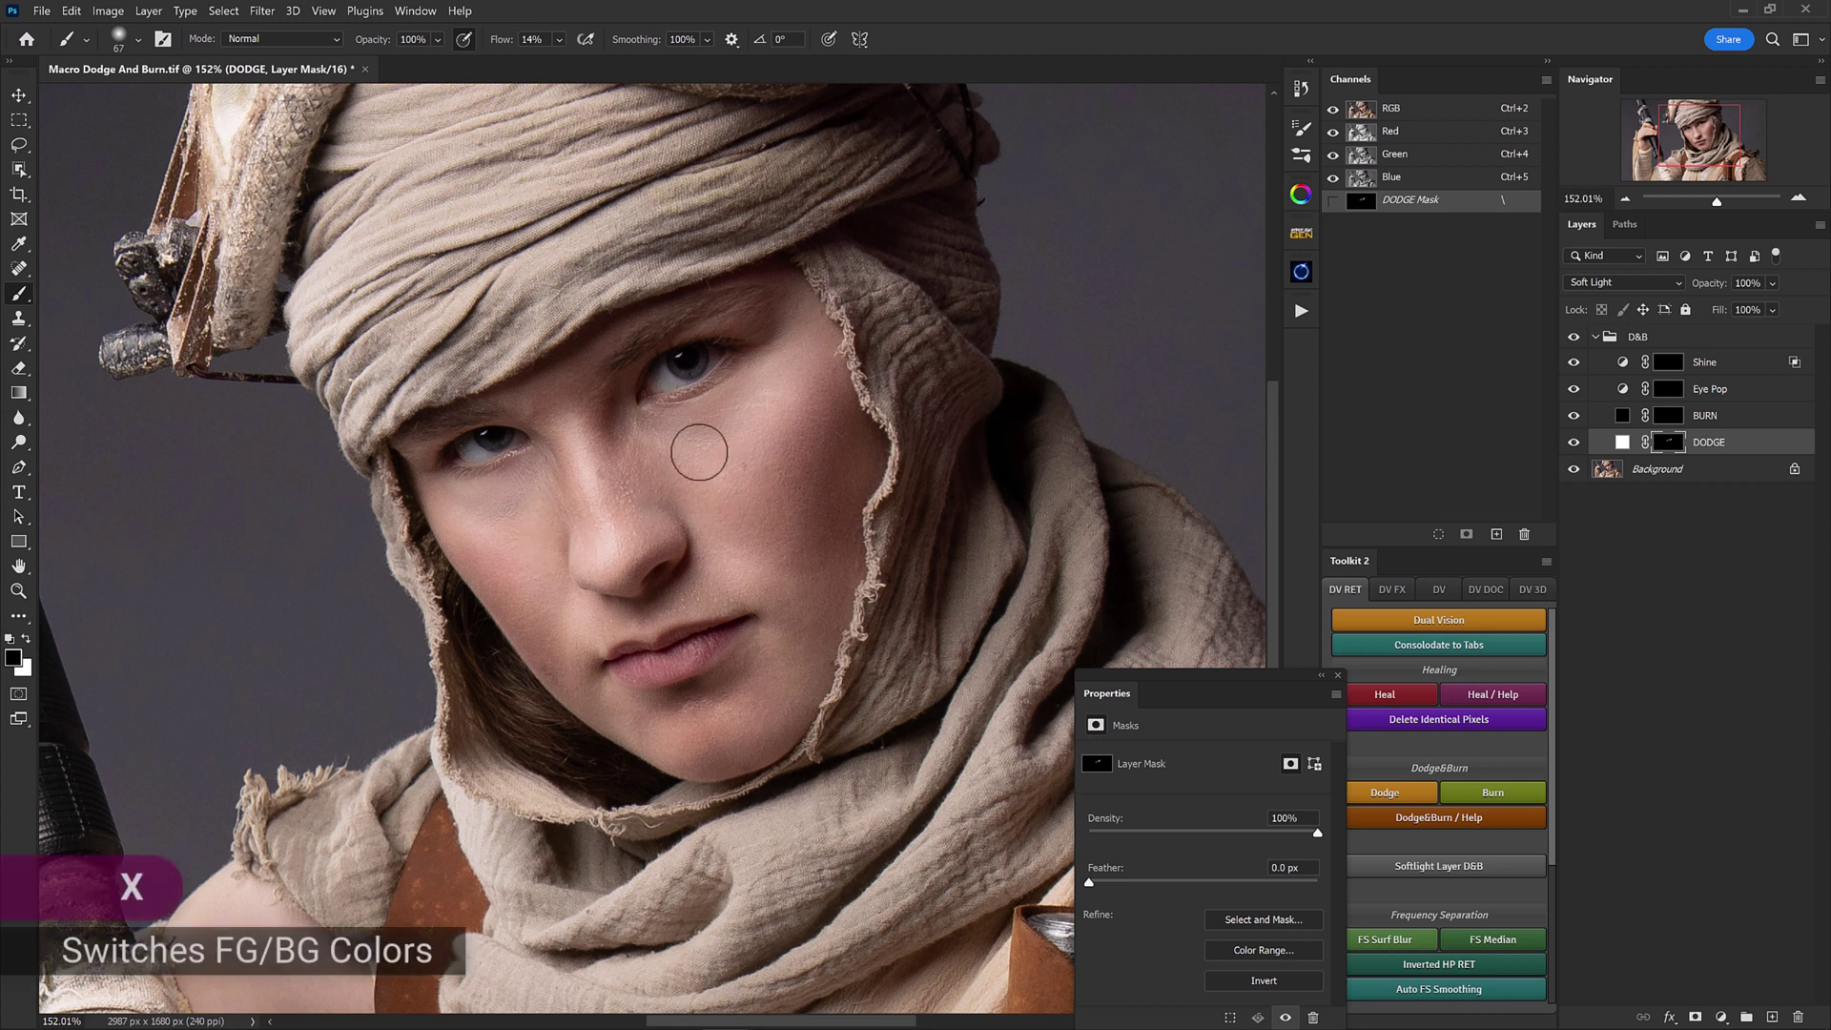
{"action": "key", "text": "x"}
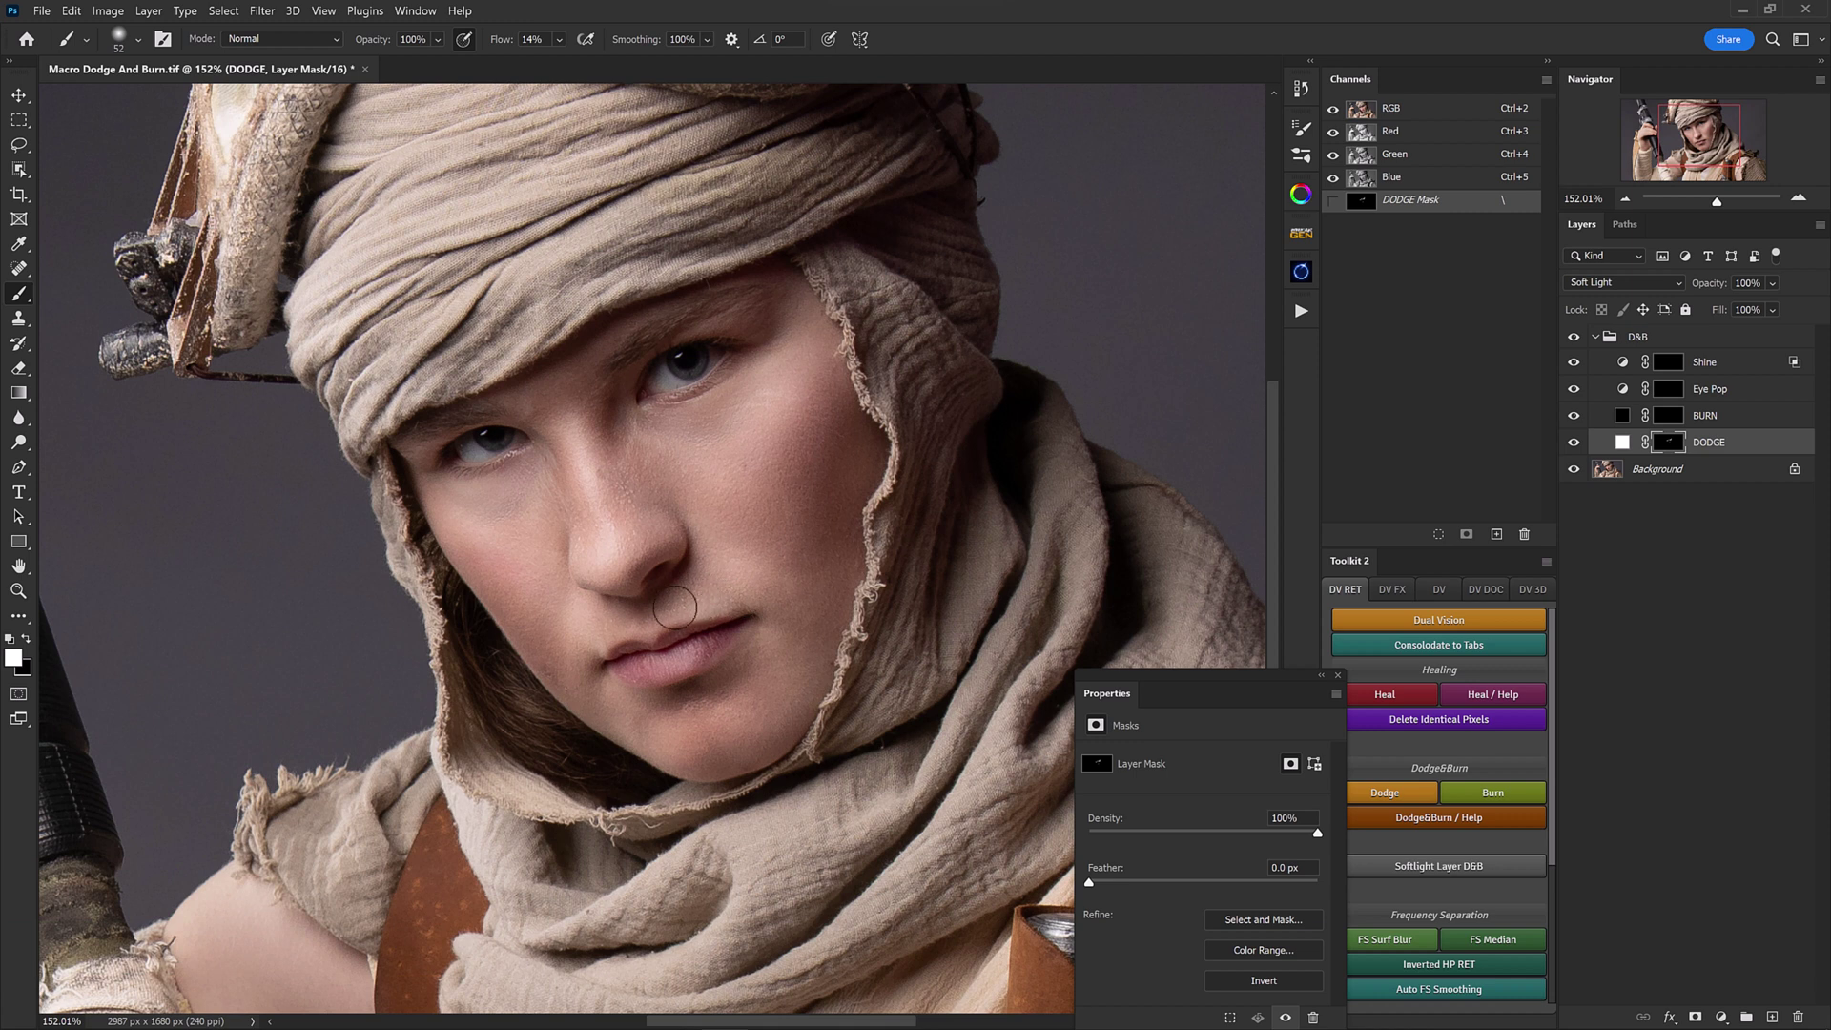
{"action": "right_click", "coordinate": [727, 720], "text": "alt"}
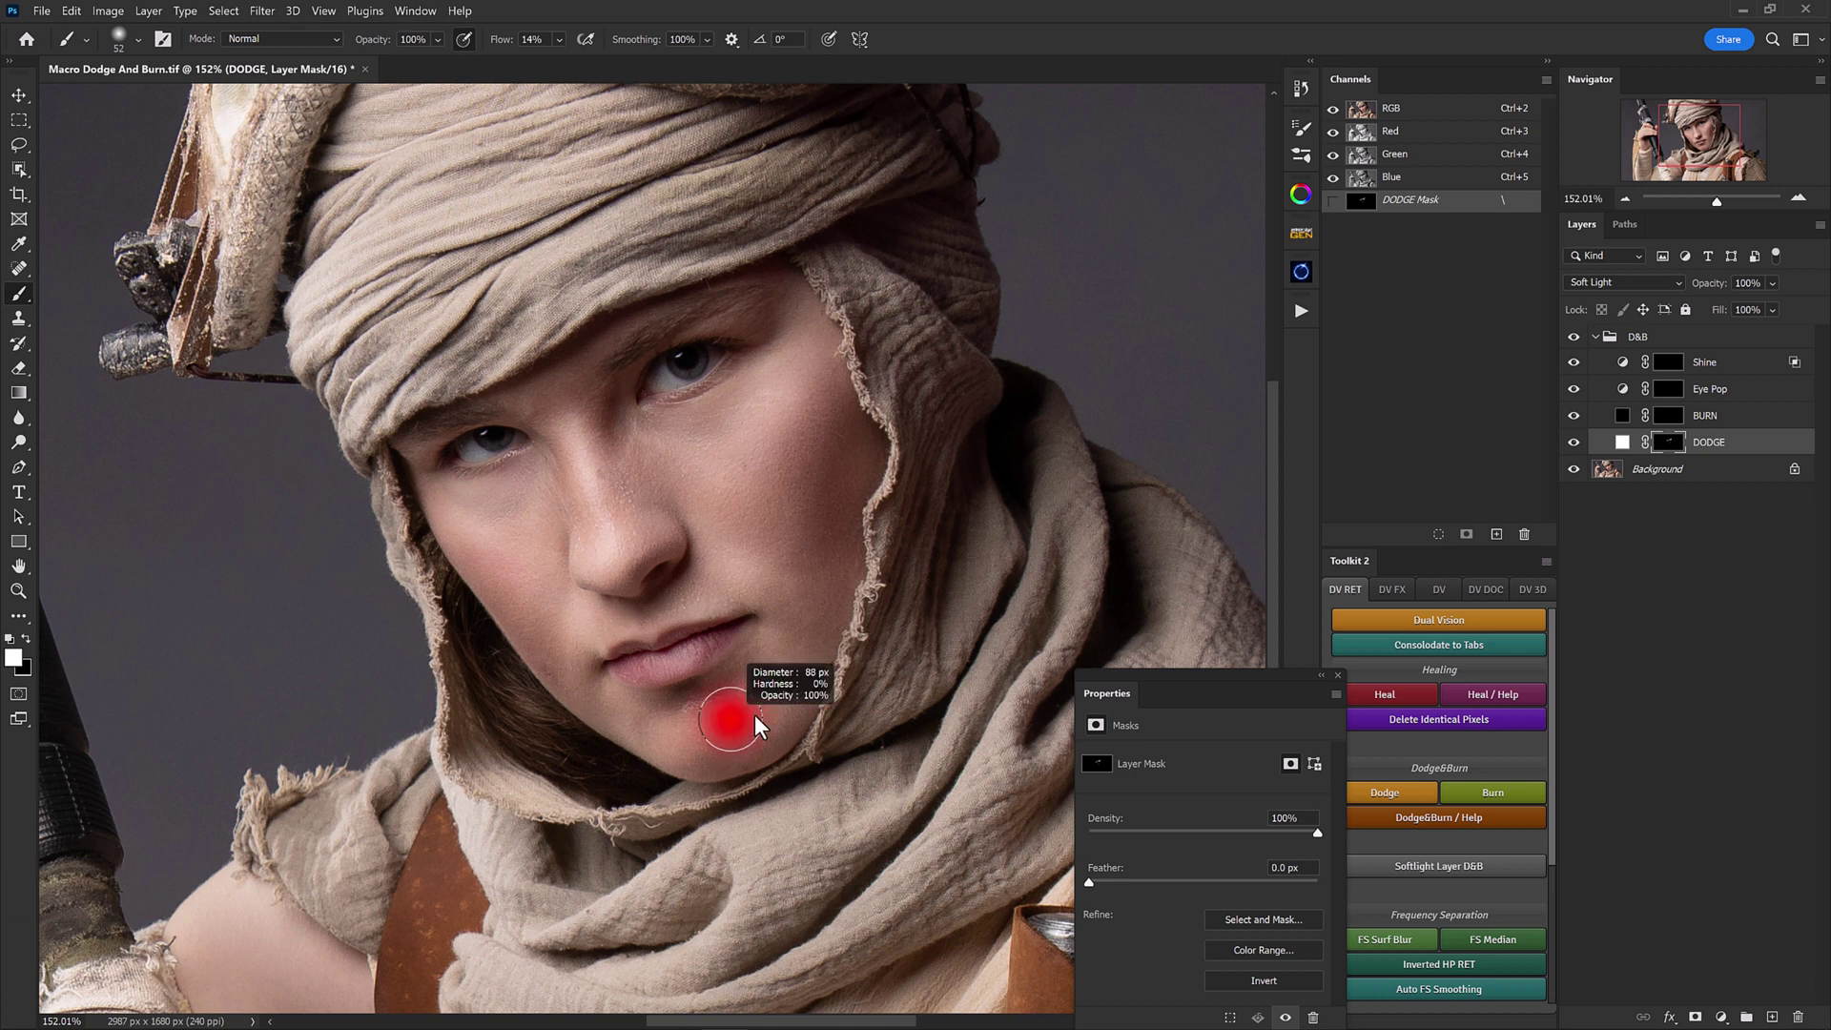
{"action": "mouse_move", "coordinate": [751, 709]}
{"action": "left_mouse_down"}
{"action": "mouse_move", "coordinate": [675, 738]}
{"action": "mouse_move", "coordinate": [765, 709]}
{"action": "mouse_move", "coordinate": [731, 728]}
{"action": "left_mouse_up"}
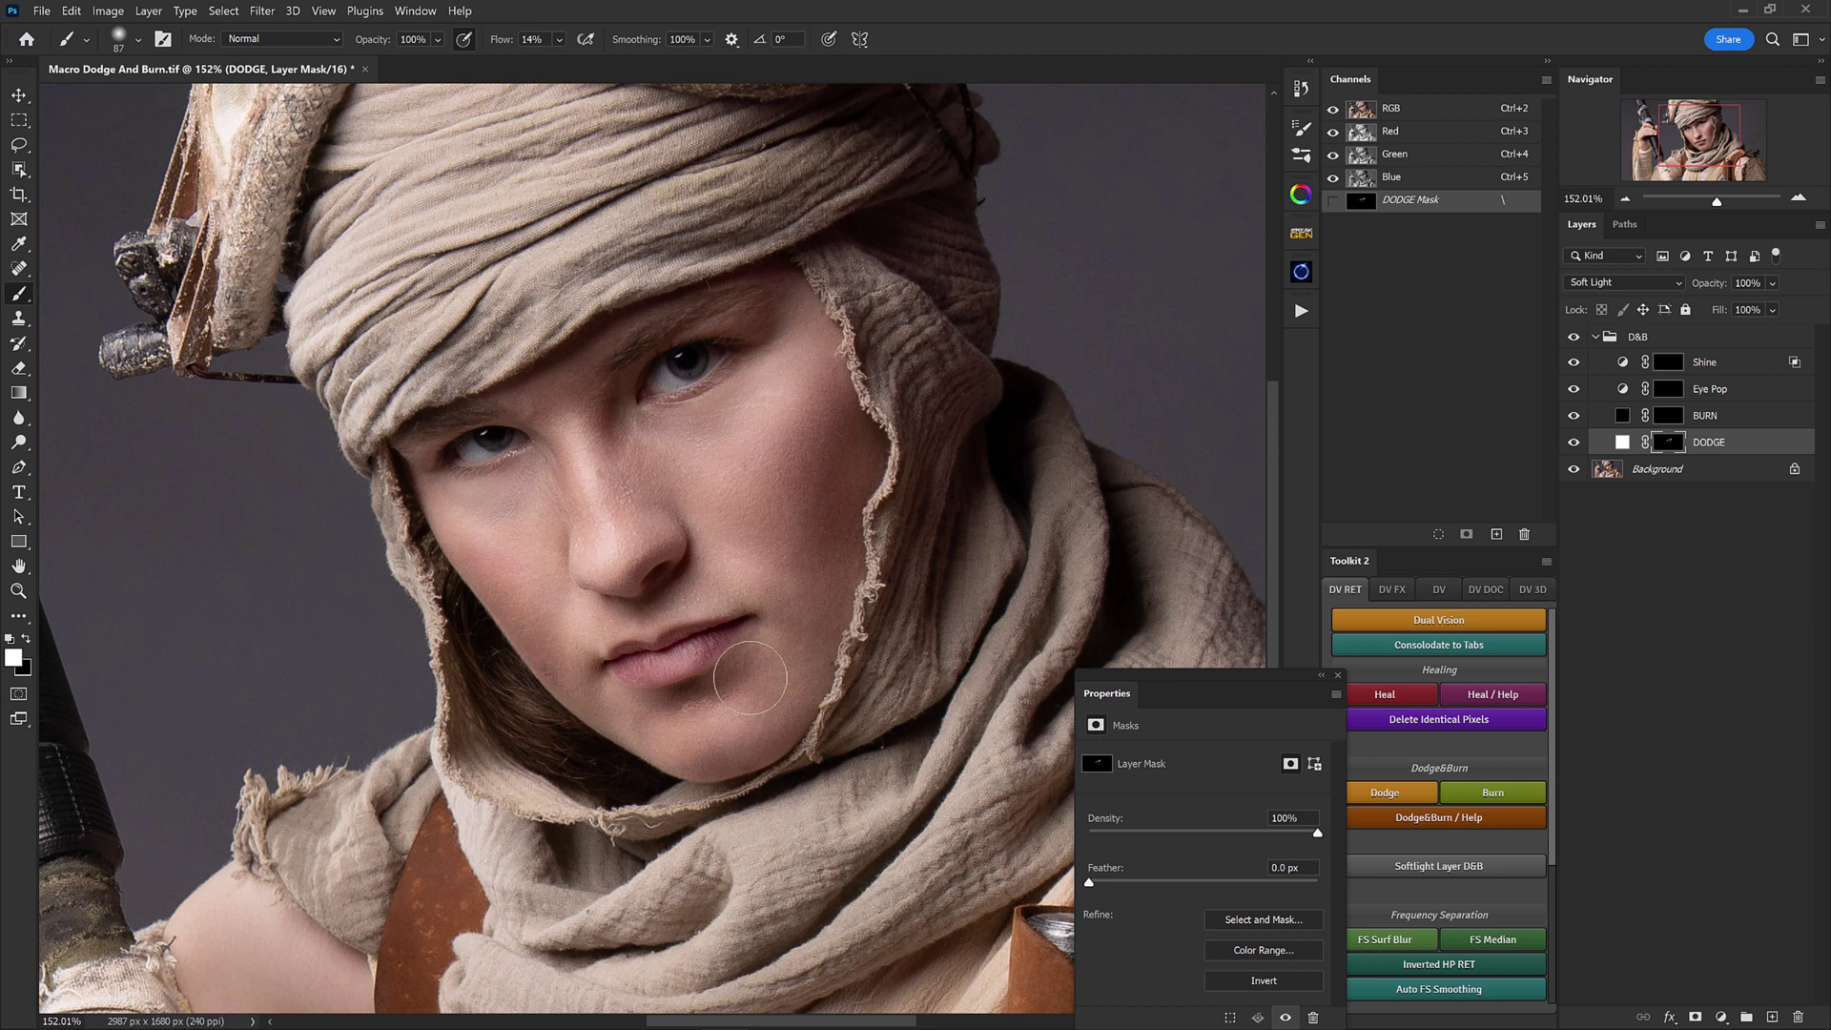
{"action": "left_click_drag", "start_coordinate": [613, 462], "coordinate": [613, 520]}
{"action": "right_click", "coordinate": [717, 372], "text": "alt"}
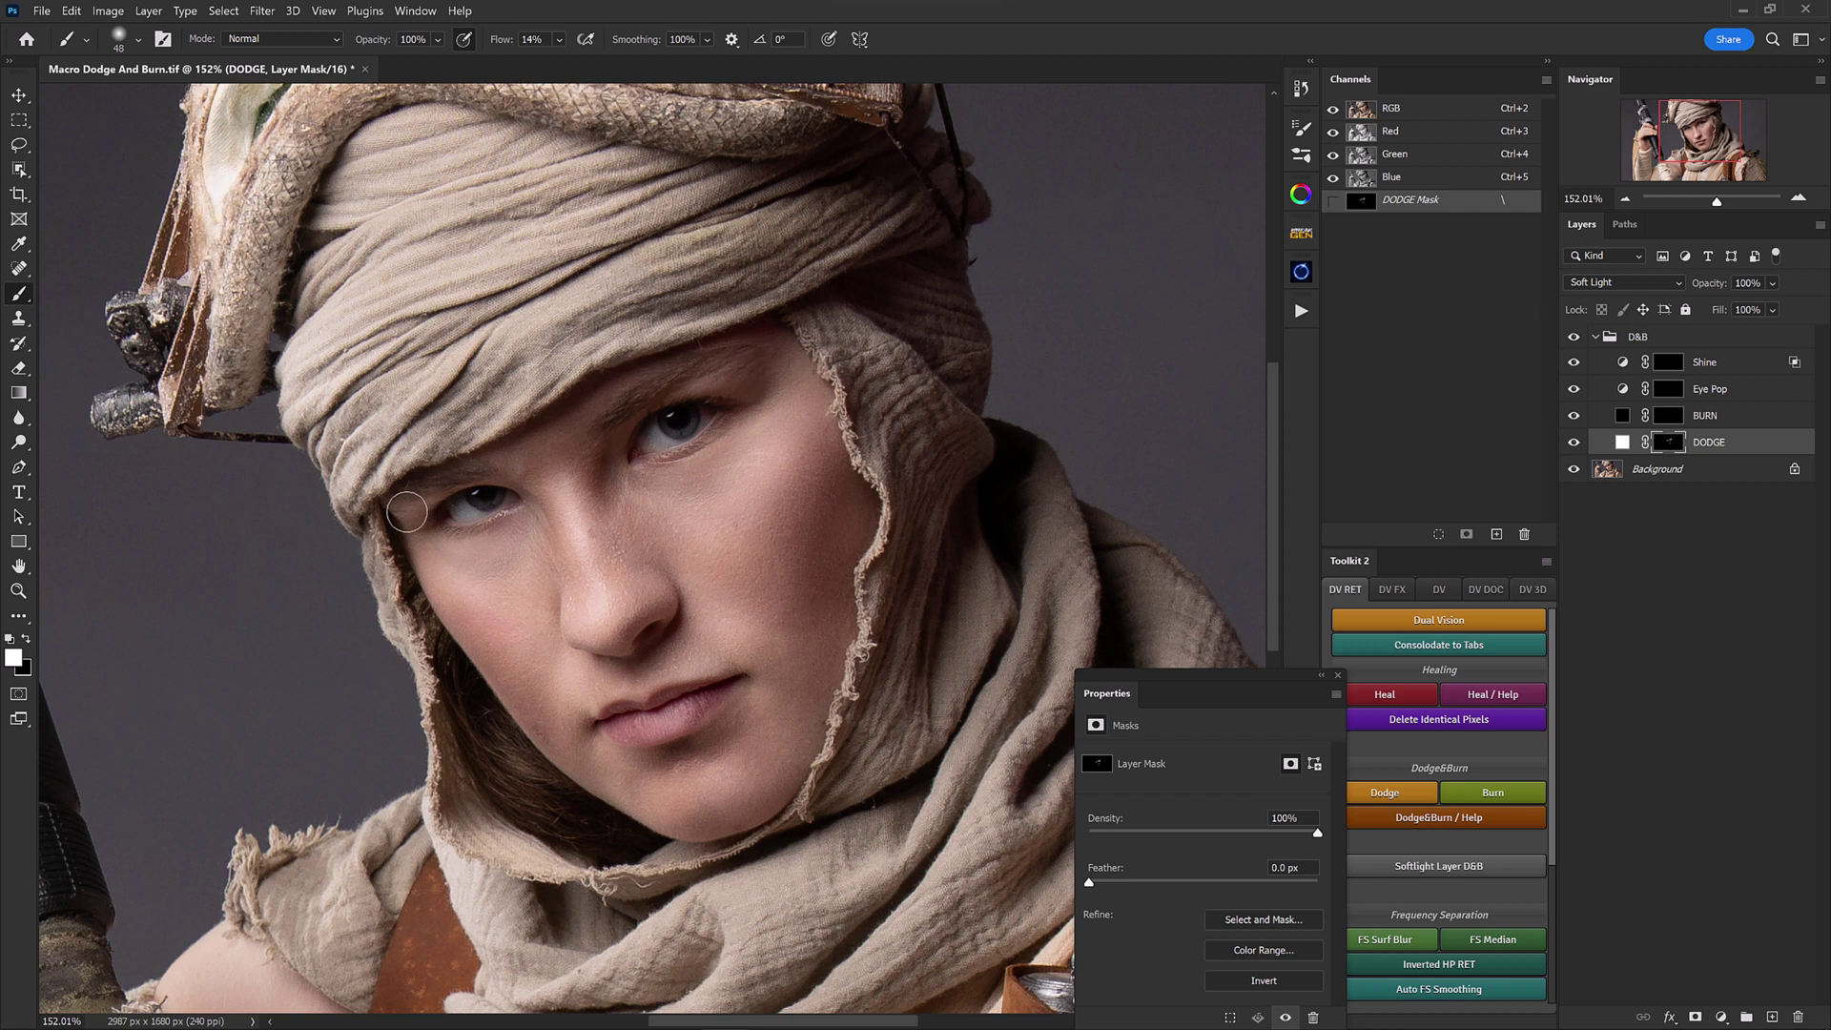
{"action": "scroll", "coordinate": [658, 477], "scroll_direction": "down", "scroll_amount": 4}
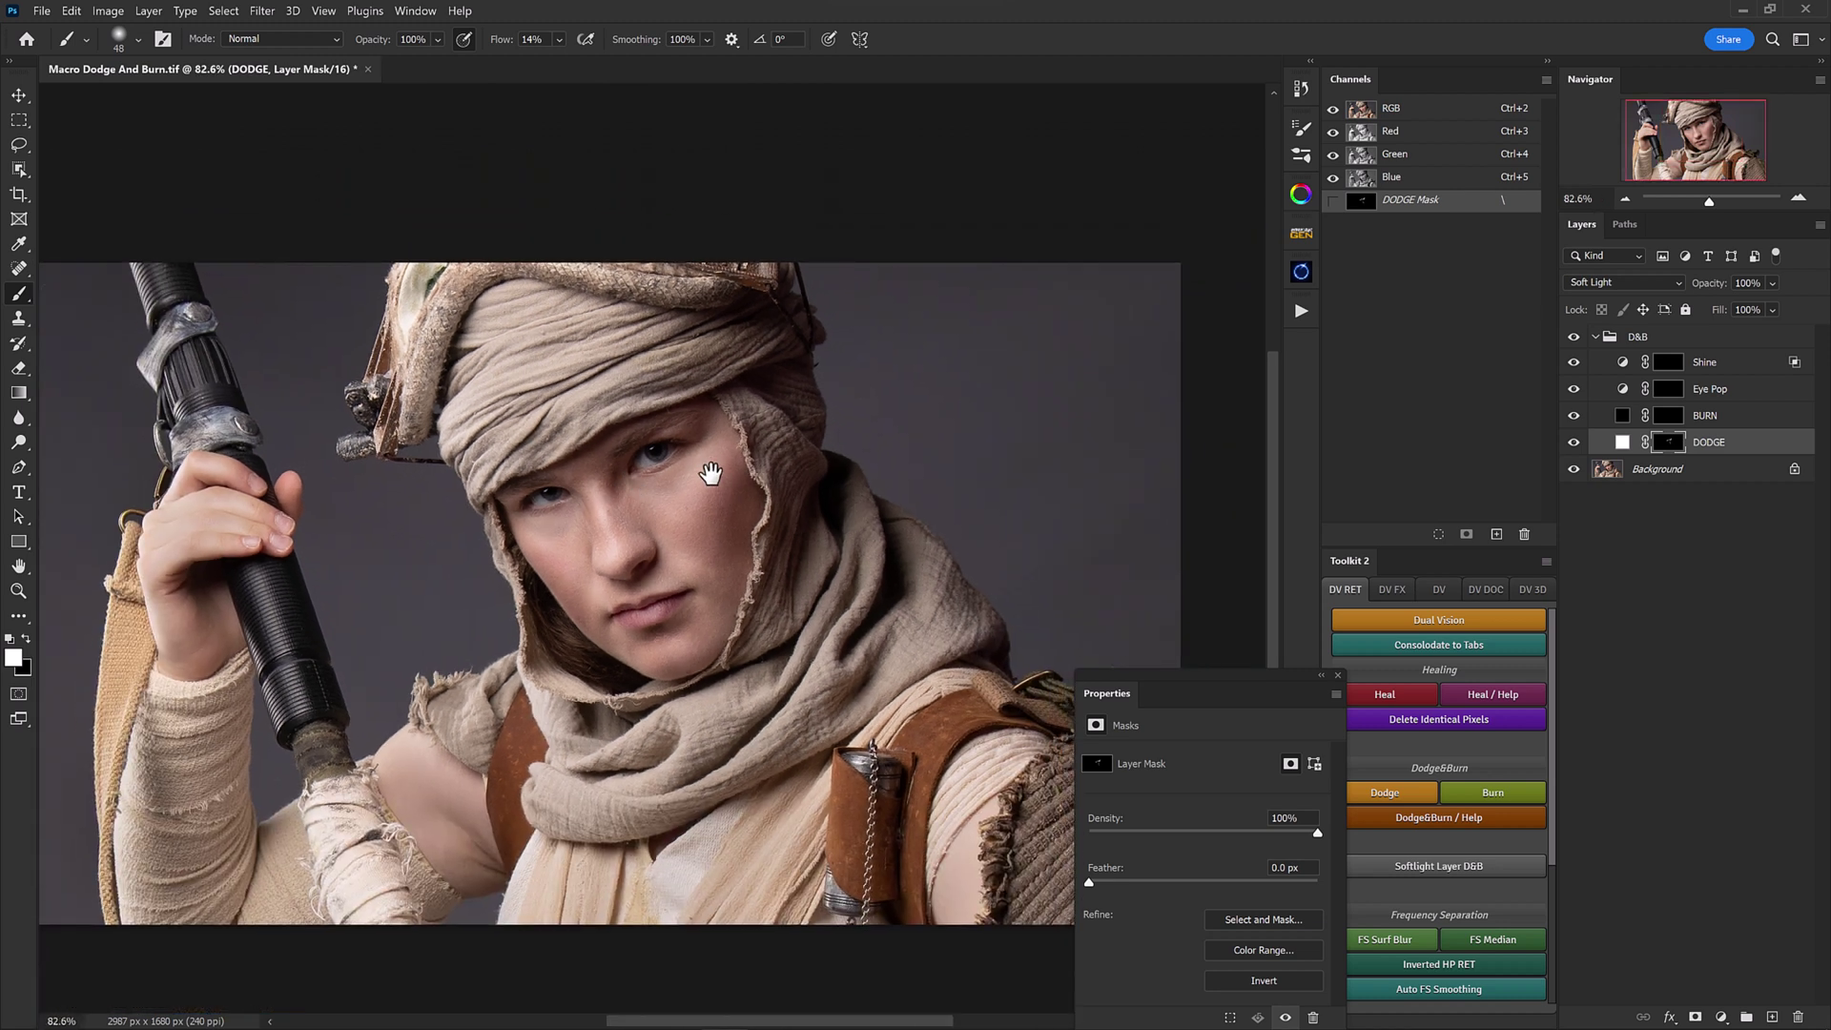
{"action": "left_click_drag", "start_coordinate": [711, 472], "coordinate": [690, 433]}
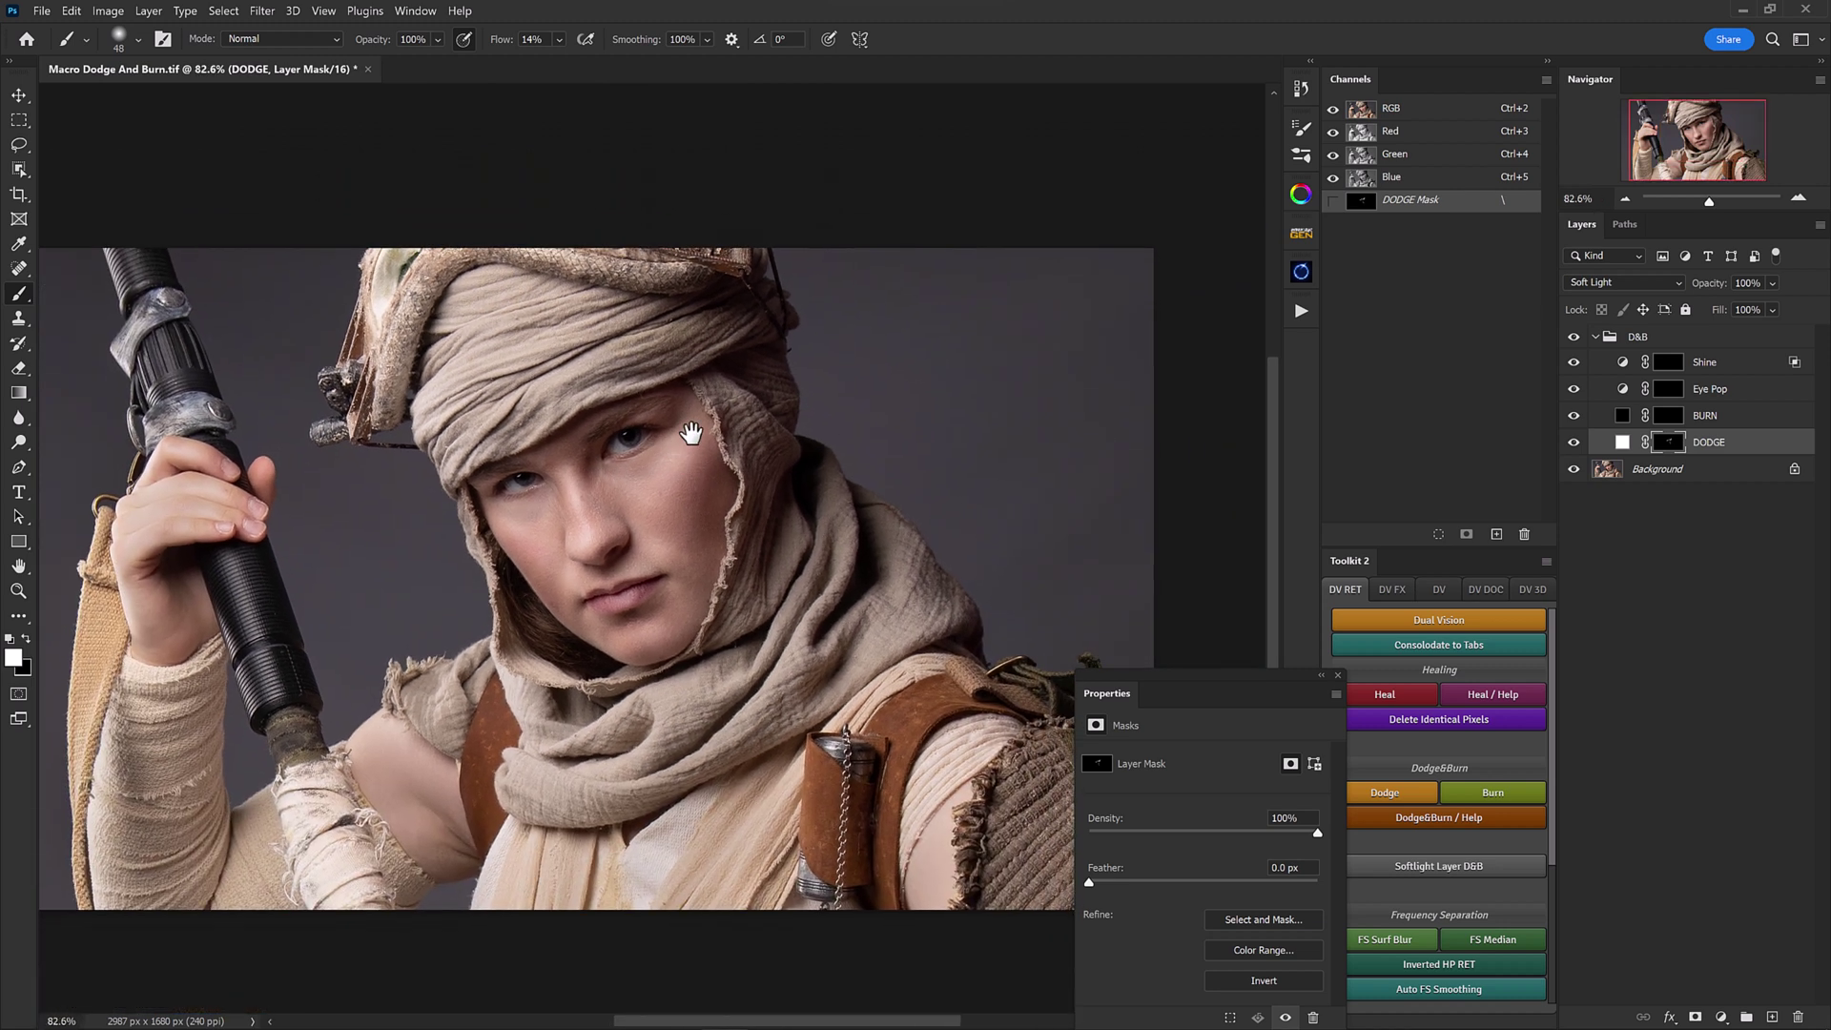
{"action": "left_click", "coordinate": [1573, 443]}
{"action": "left_click", "coordinate": [1574, 443]}
{"action": "left_click", "coordinate": [1573, 443]}
{"action": "left_click", "coordinate": [1573, 443]}
{"action": "left_click", "coordinate": [1573, 444]}
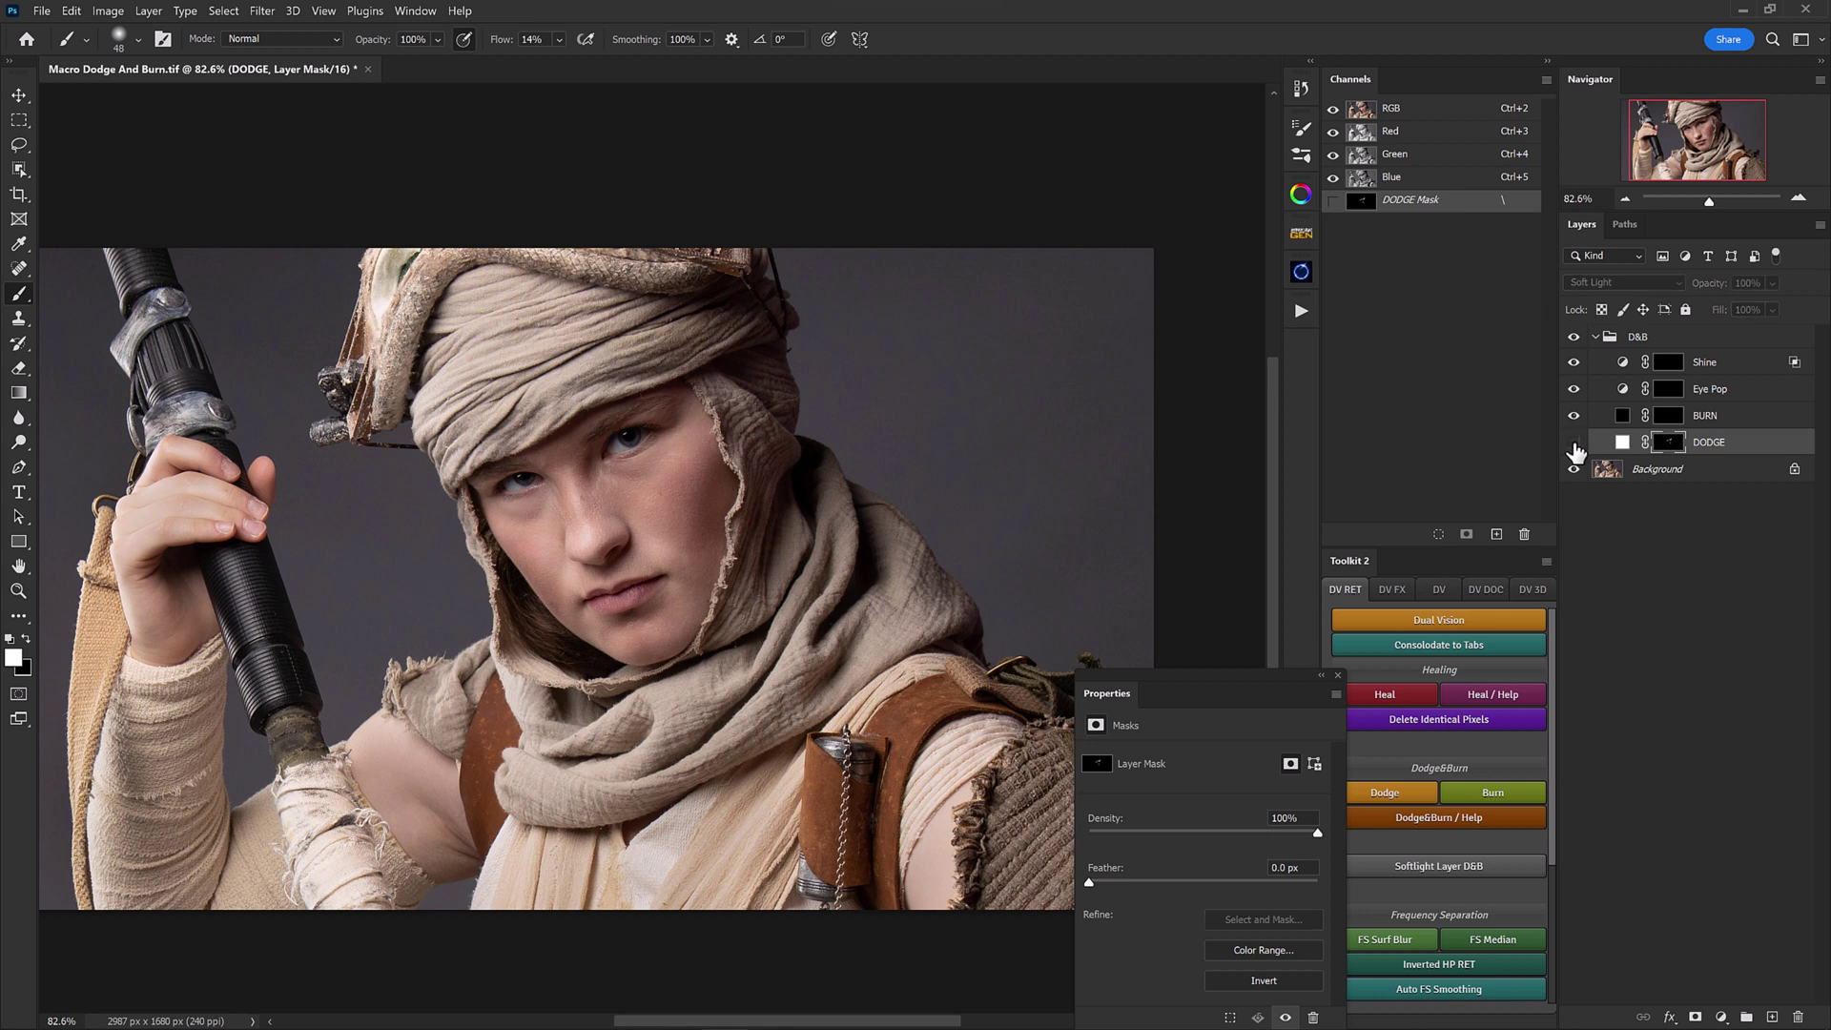
{"action": "left_click", "coordinate": [1573, 443]}
{"action": "left_click", "coordinate": [1573, 443]}
{"action": "left_click", "coordinate": [1573, 444]}
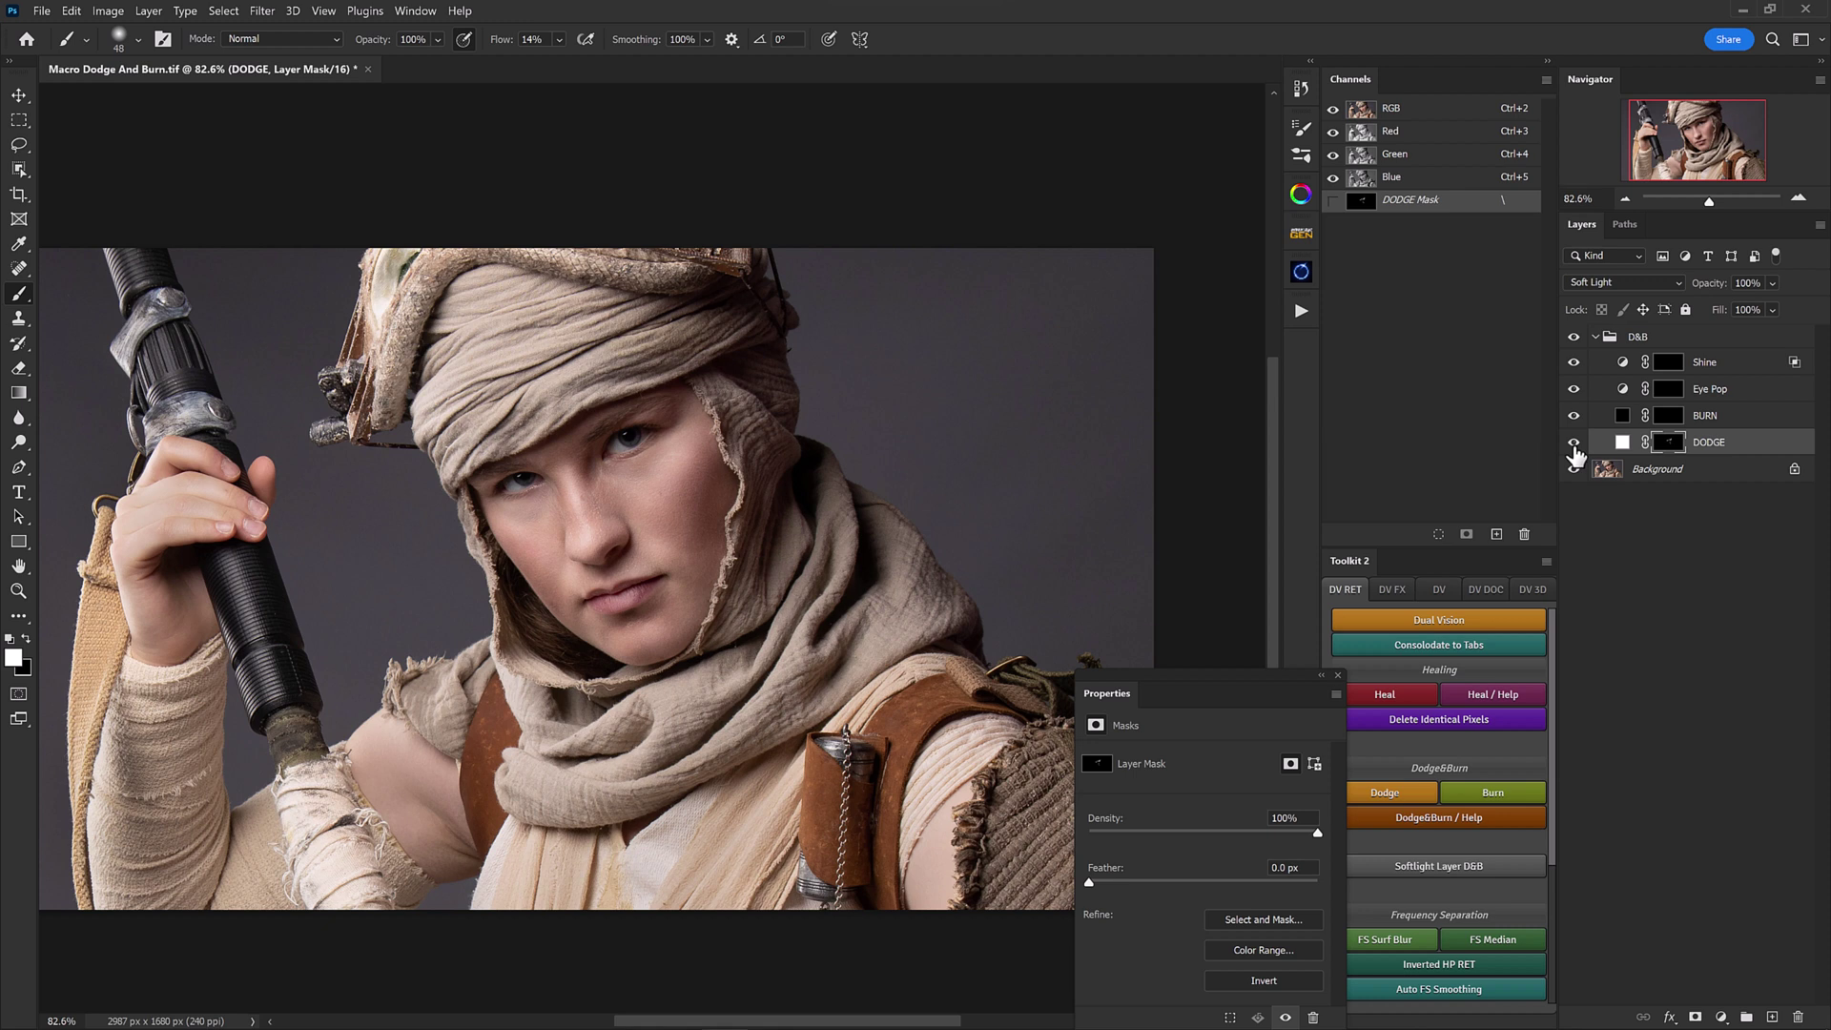
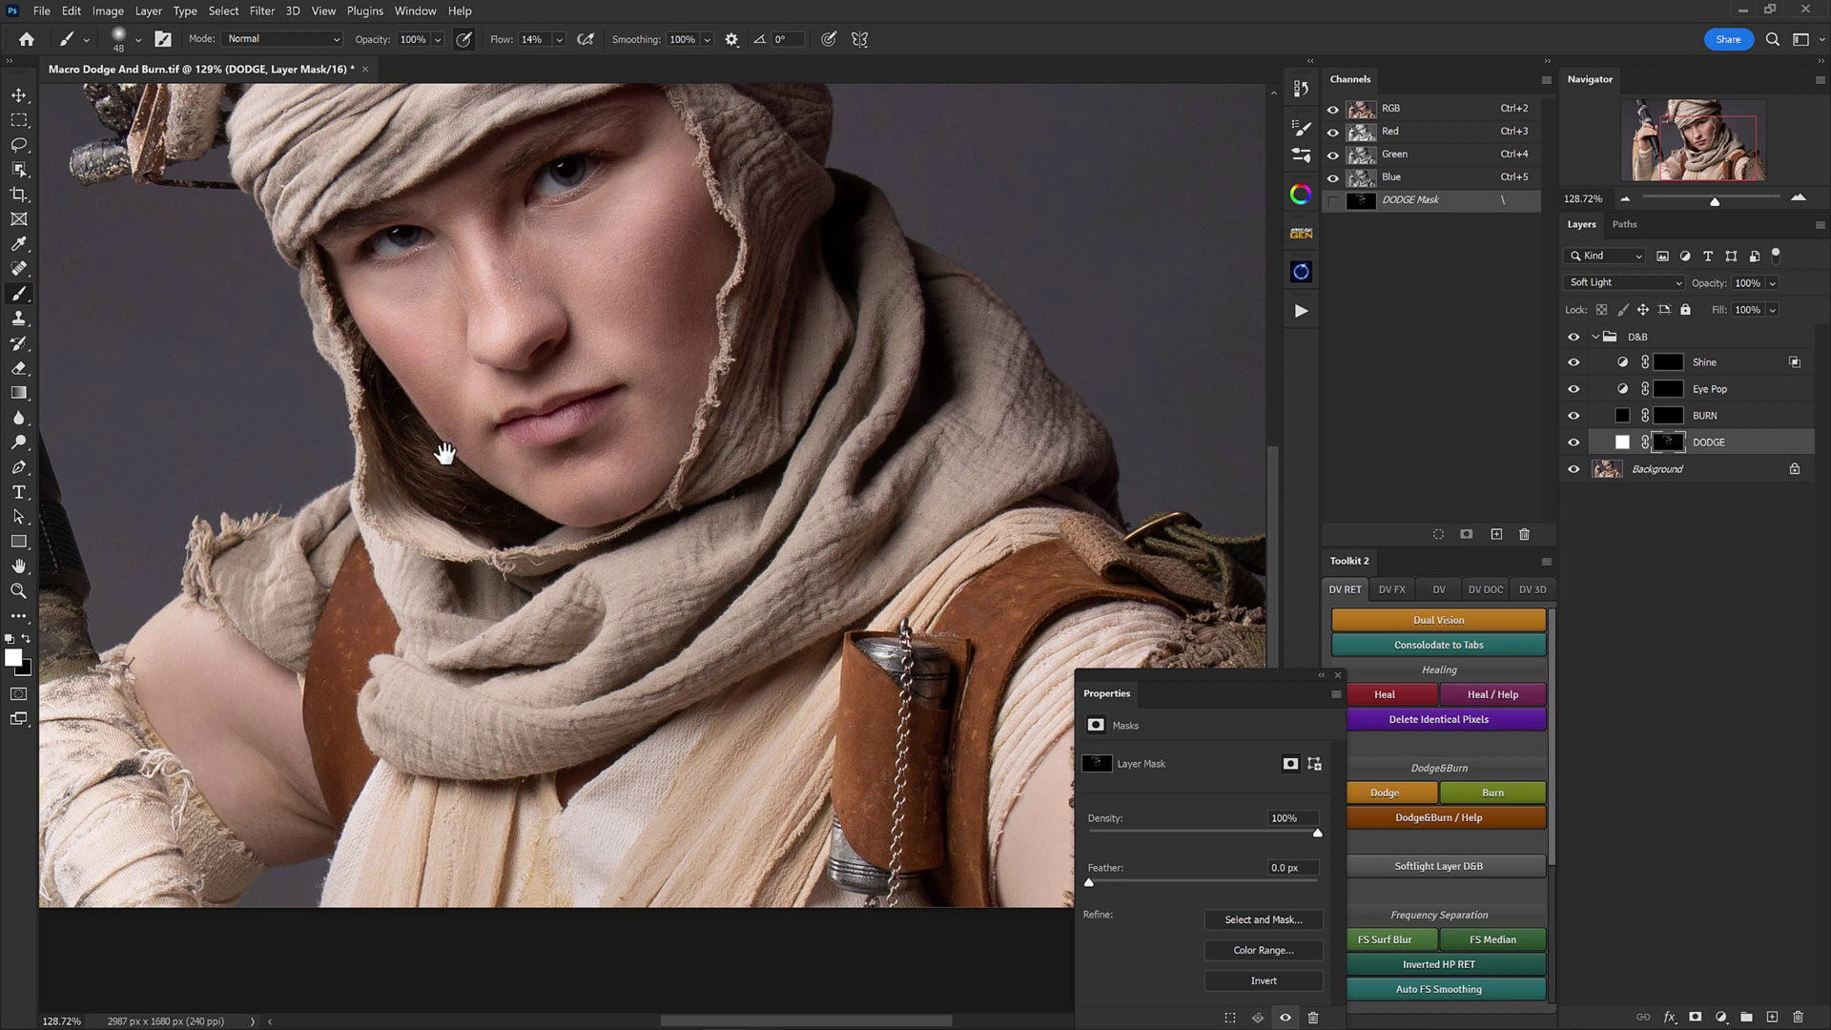
Step: Zoom in and back out to check the dodge strokes along the jaw and neck shadow
{"action": "scroll", "coordinate": [444, 453], "scroll_direction": "up", "scroll_amount": 6}
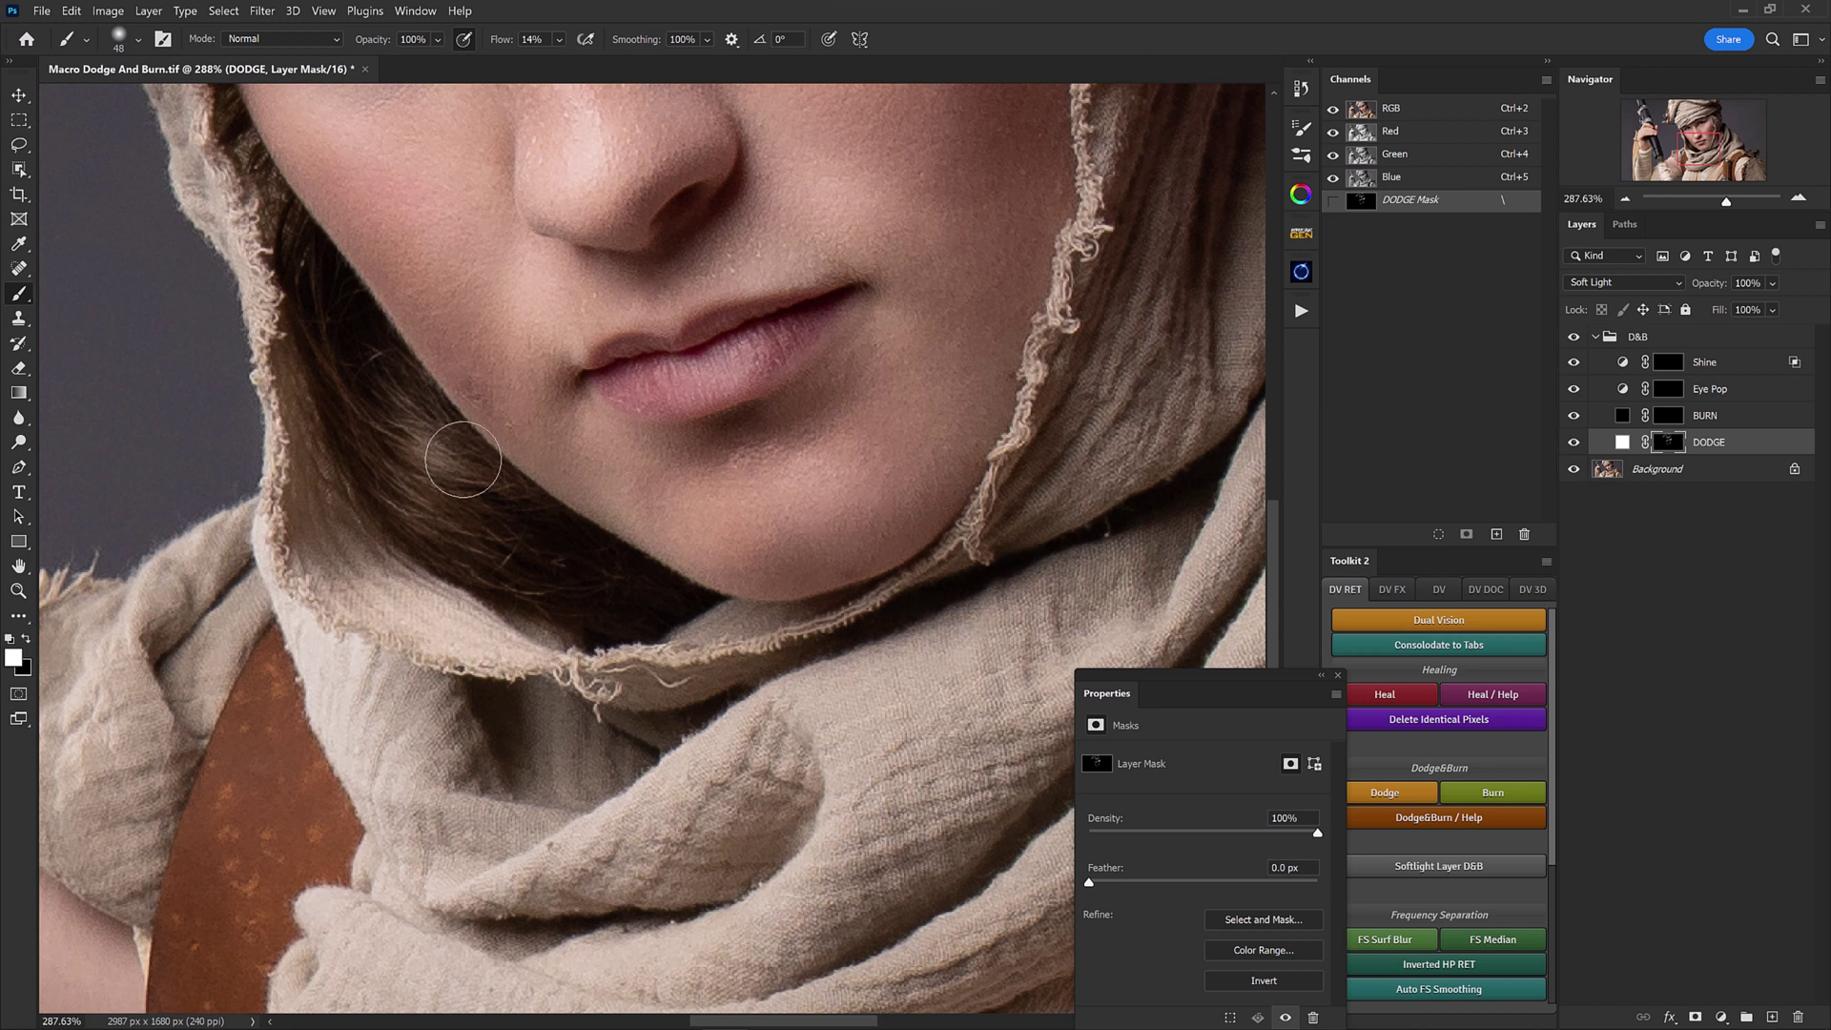
{"action": "scroll", "coordinate": [508, 520], "scroll_direction": "down", "scroll_amount": 5}
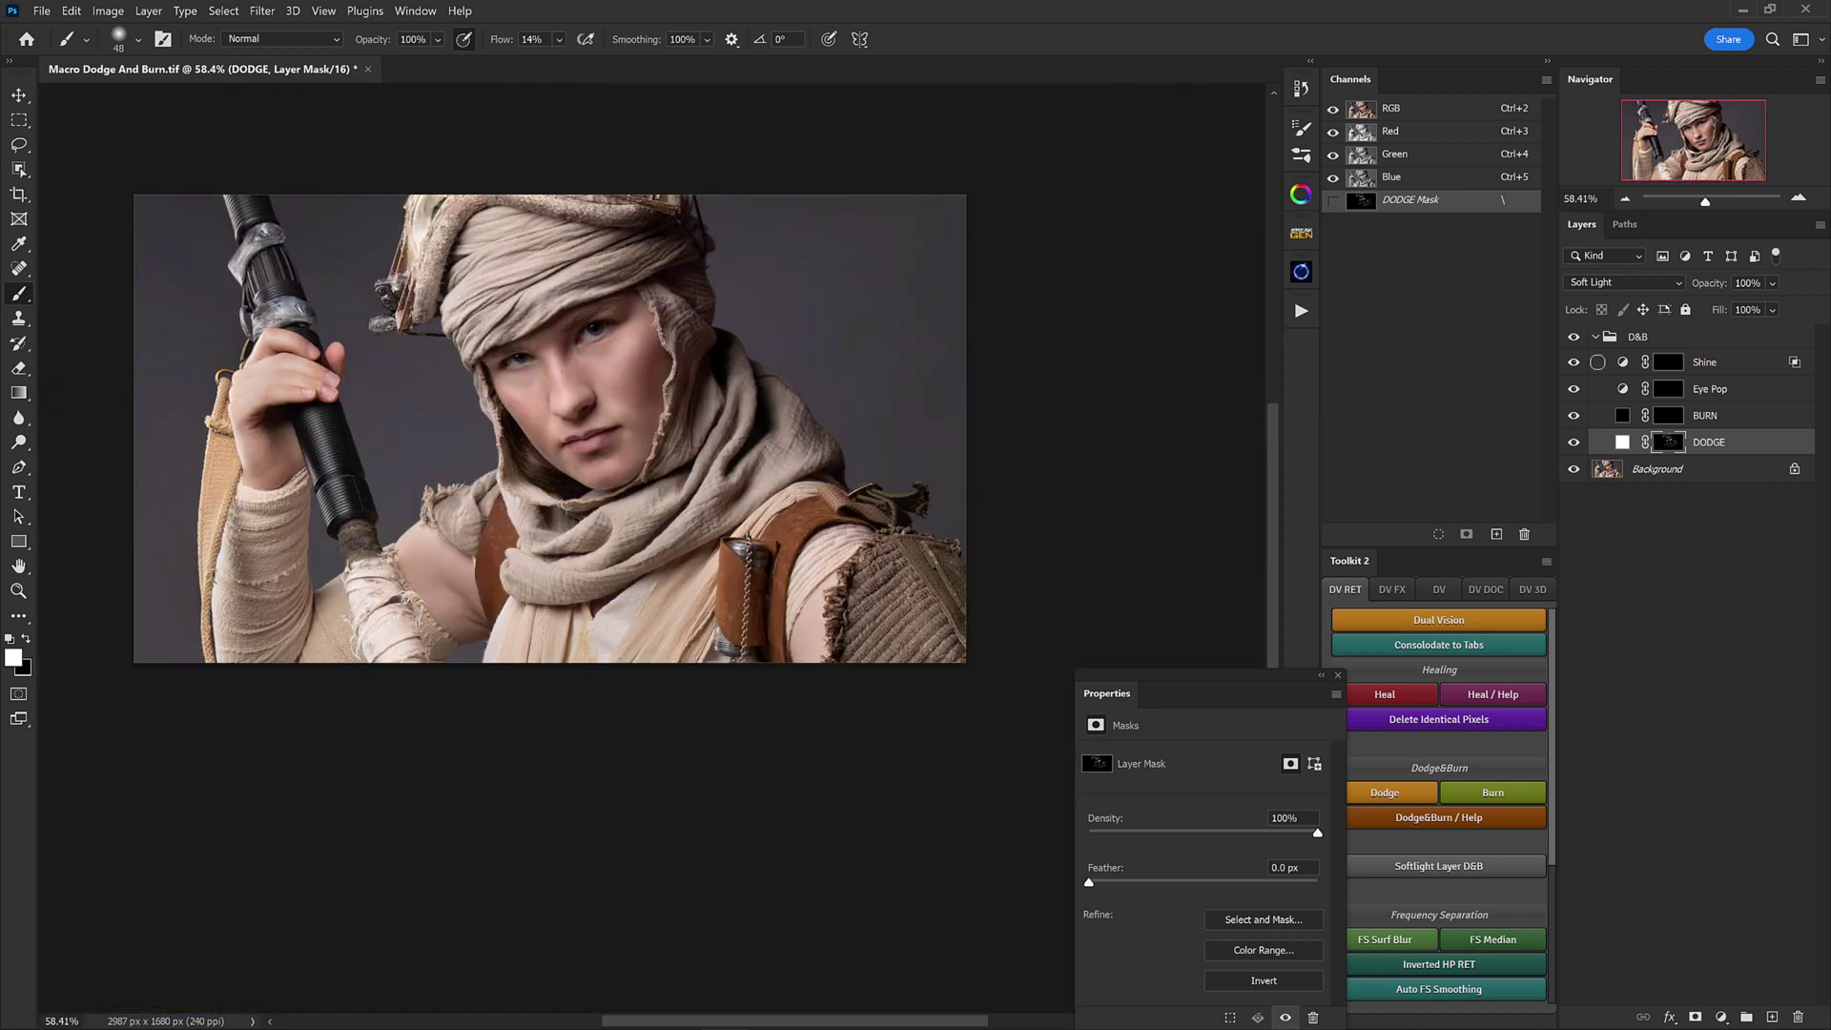
Step: Compare the DODGE layer off and on, and enlarge the brush to about 87 px
{"action": "left_click", "coordinate": [1574, 443]}
{"action": "left_click", "coordinate": [1574, 443]}
{"action": "left_click", "coordinate": [1573, 445]}
{"action": "left_click", "coordinate": [1573, 444]}
{"action": "left_click_drag", "start_coordinate": [856, 559], "coordinate": [873, 560]}
{"action": "left_click_drag", "start_coordinate": [731, 487], "coordinate": [696, 426]}
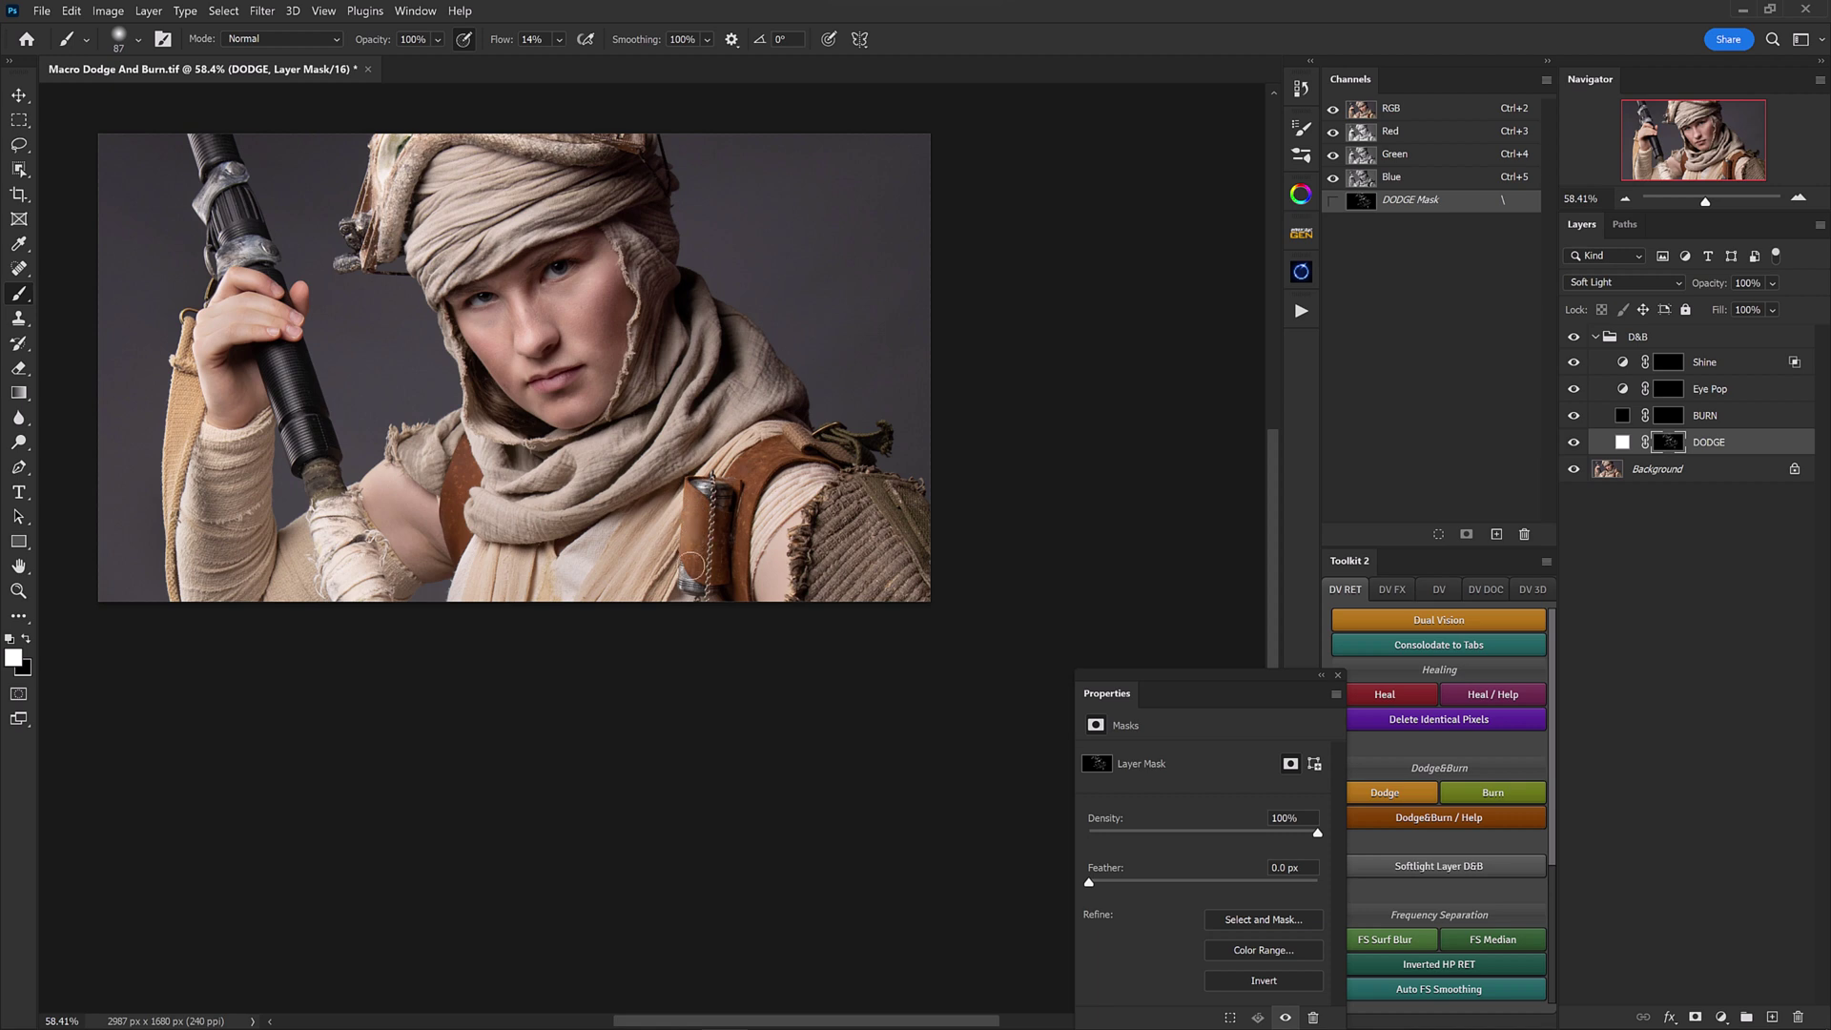
{"action": "scroll", "coordinate": [692, 565], "scroll_direction": "up", "scroll_amount": 4}
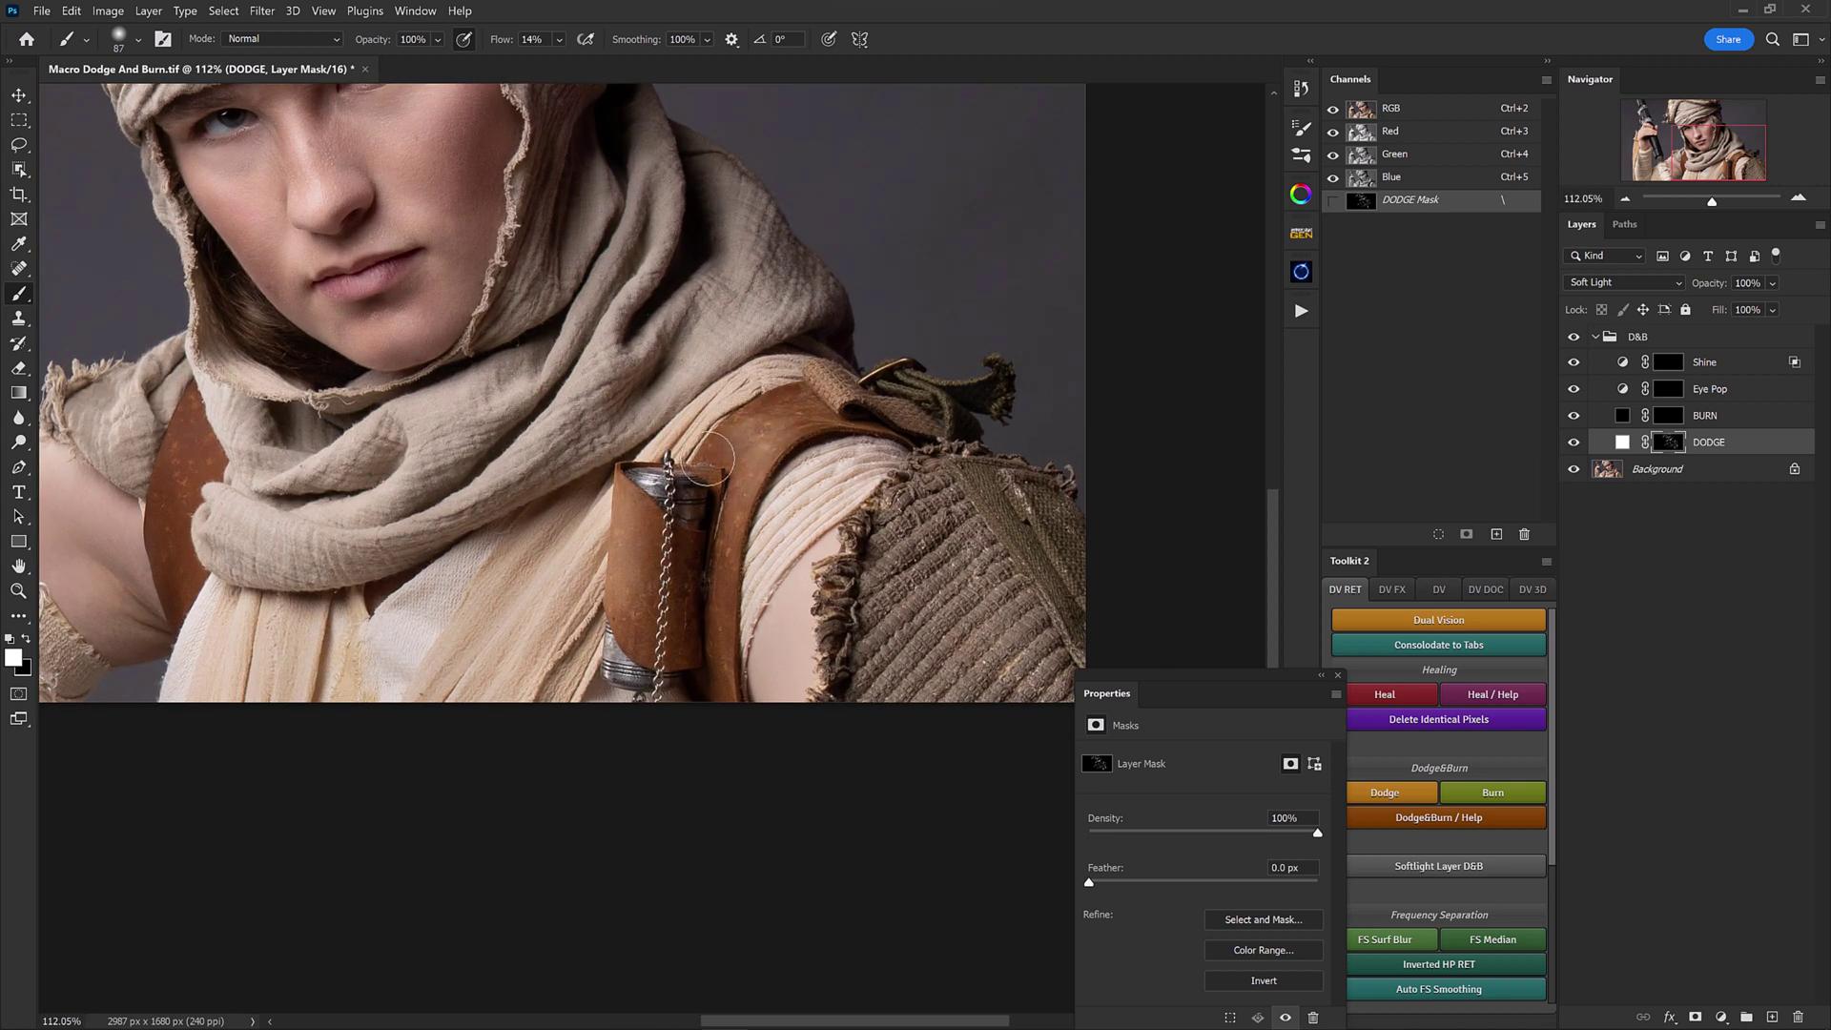
Step: Lighten the flashlight barrel on the DODGE mask, refining it with a 55 px brush
{"action": "left_click_drag", "start_coordinate": [539, 493], "coordinate": [950, 528]}
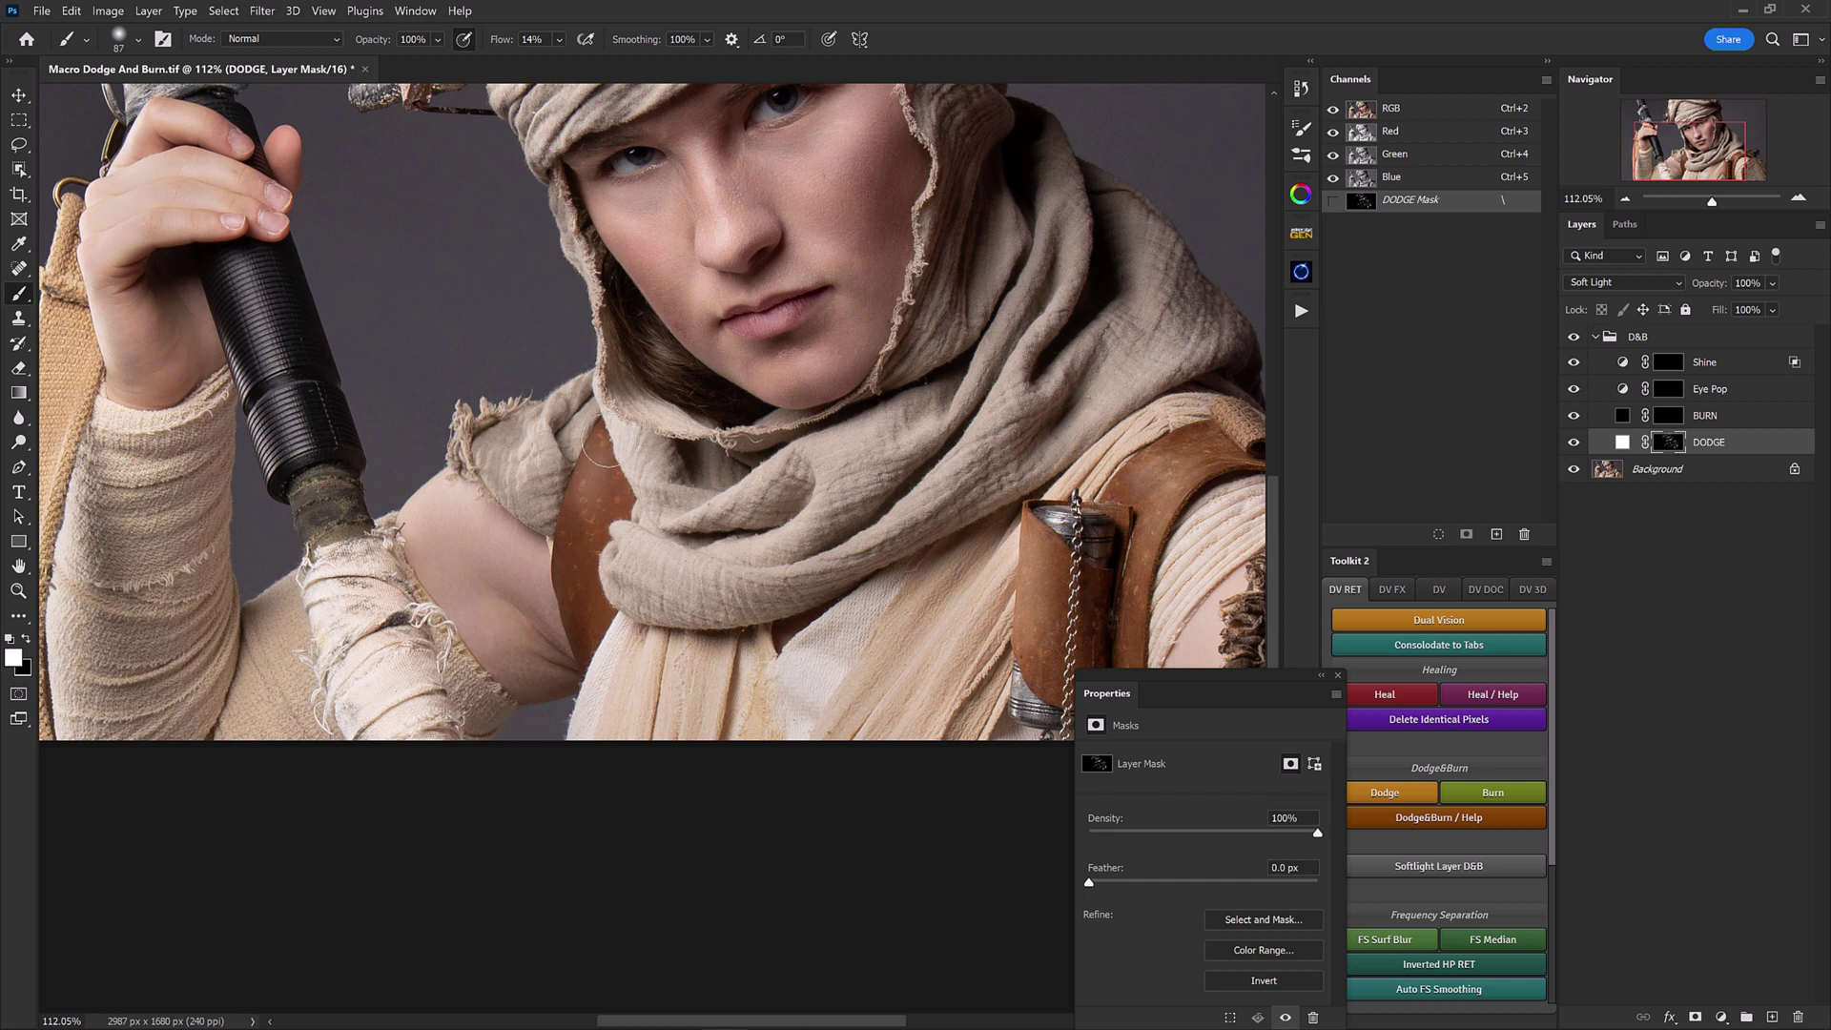
{"action": "left_click_drag", "start_coordinate": [667, 529], "coordinate": [802, 520]}
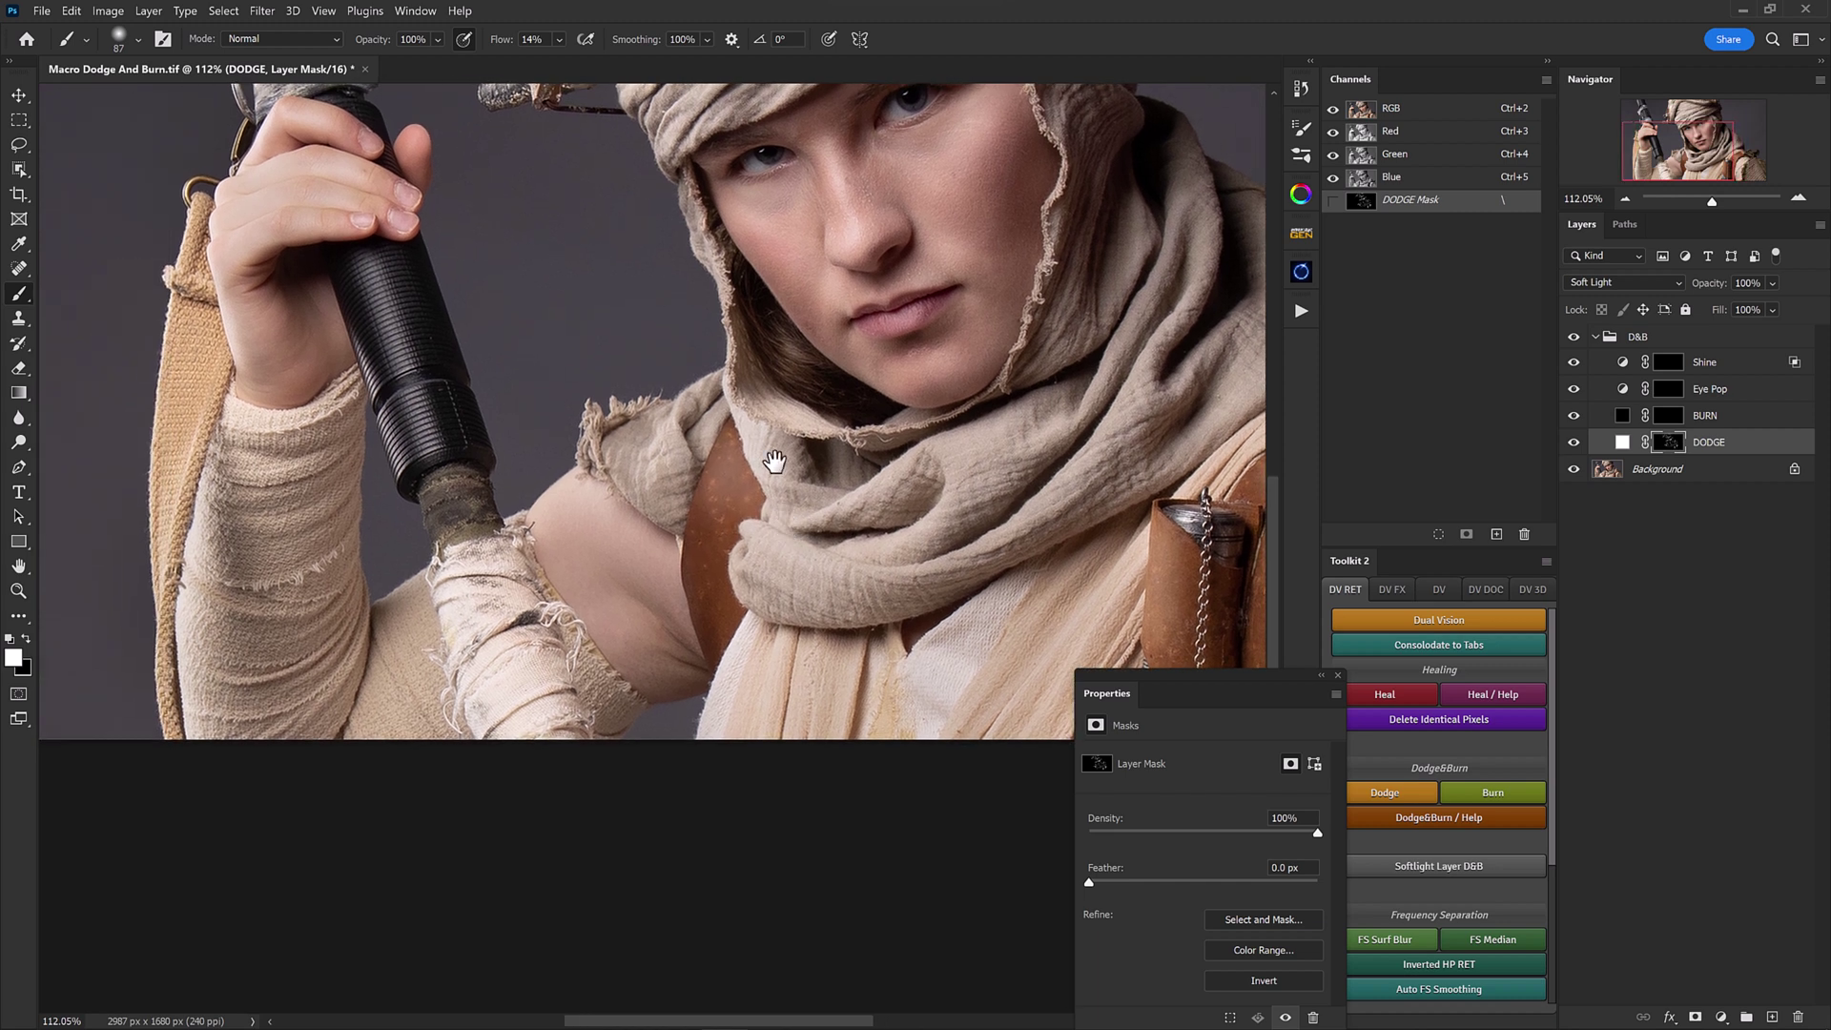
{"action": "left_click_drag", "start_coordinate": [459, 503], "coordinate": [515, 563]}
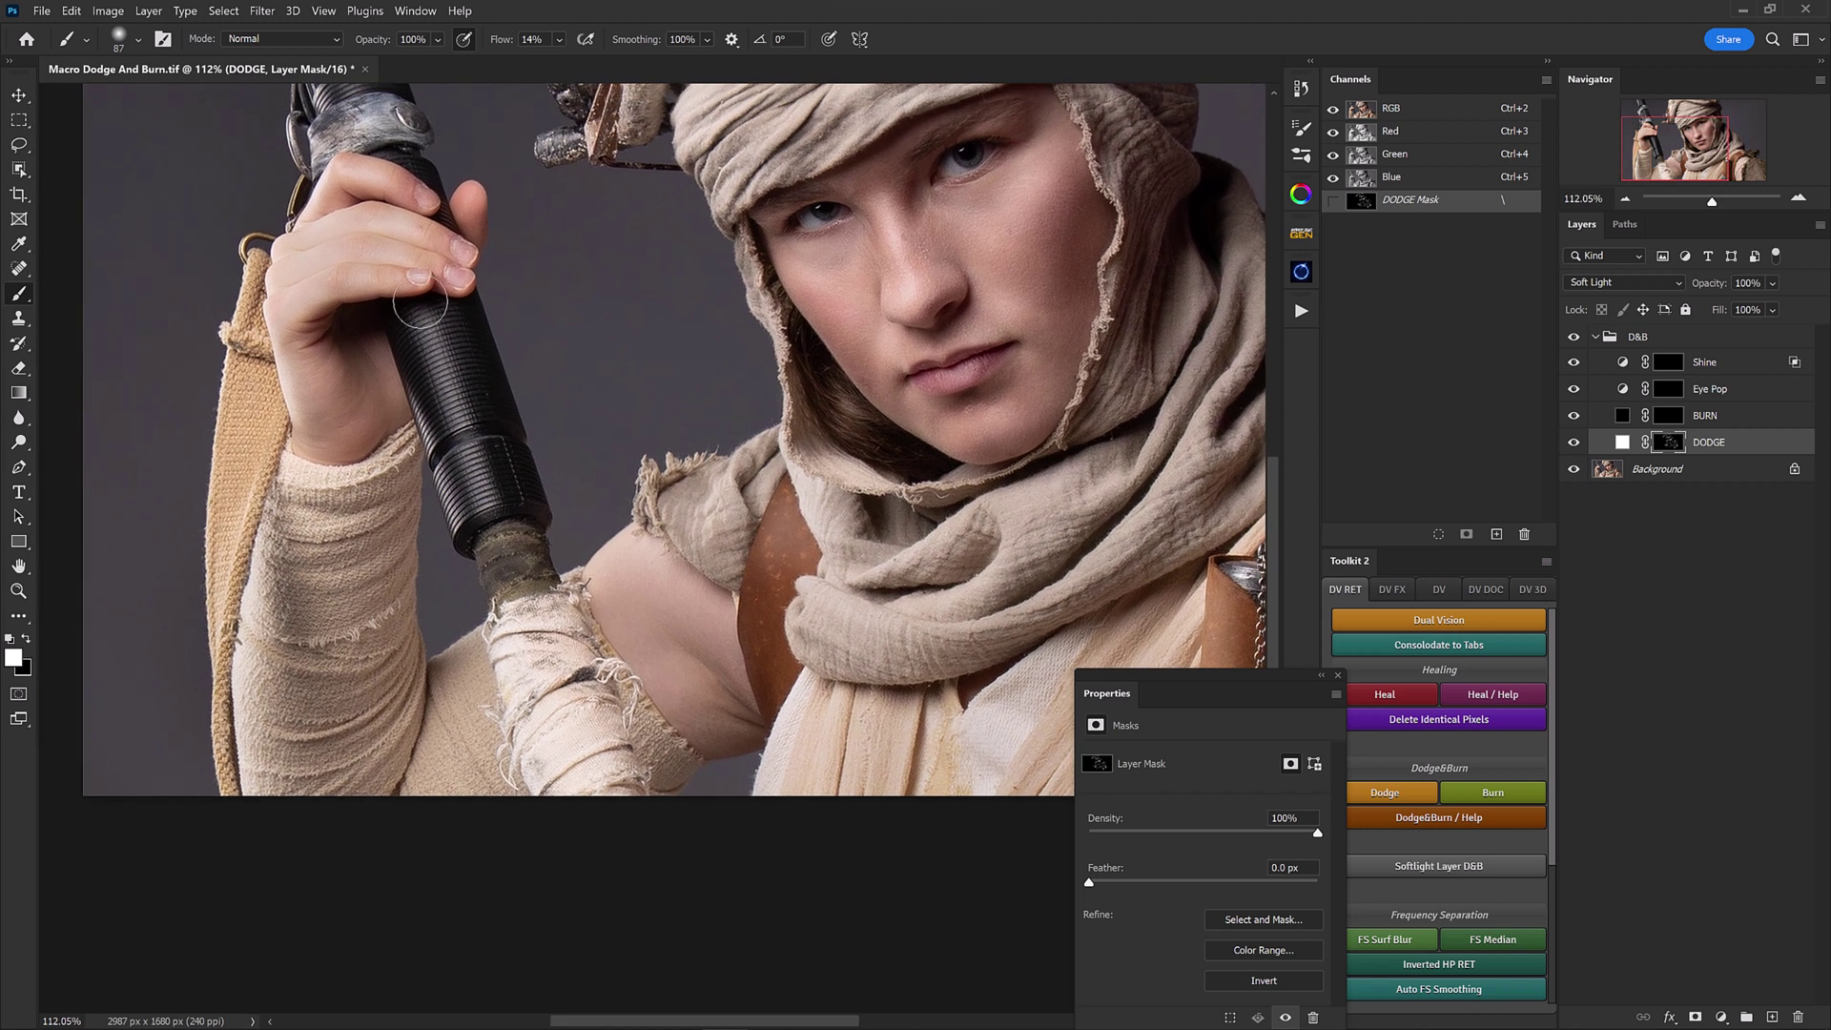
{"action": "left_click_drag", "start_coordinate": [433, 290], "coordinate": [514, 595]}
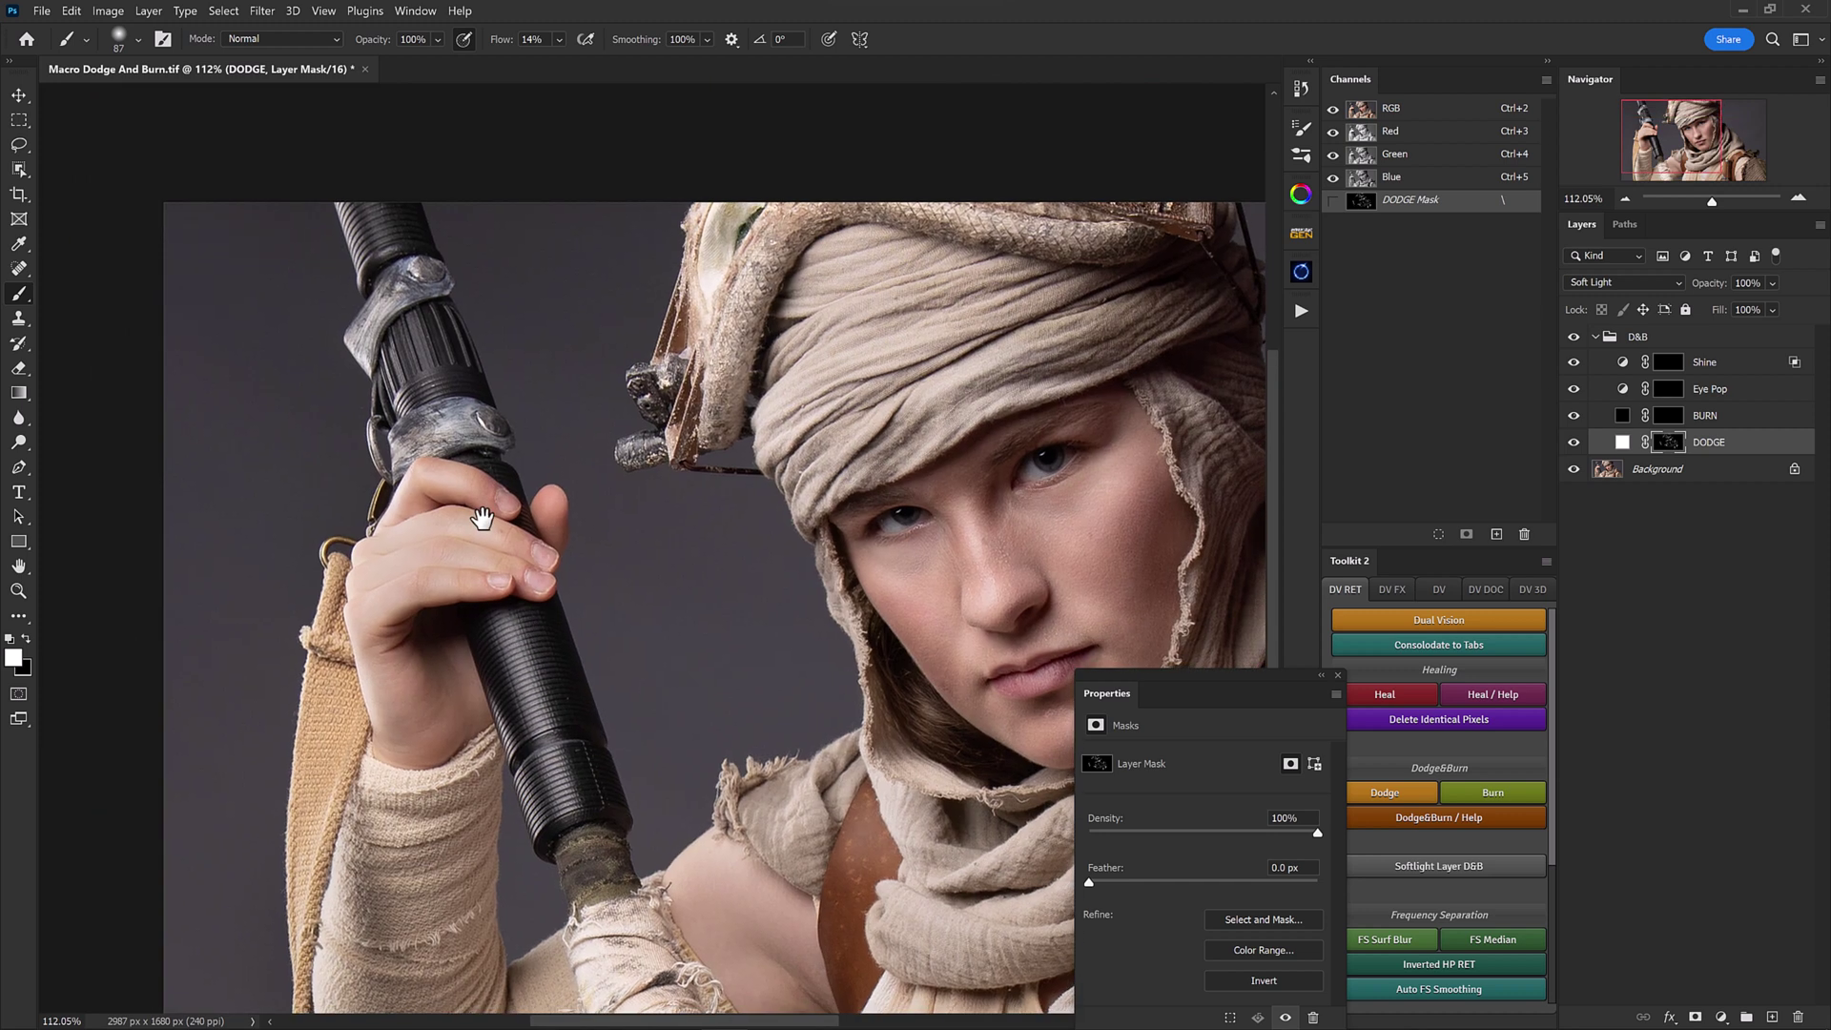
{"action": "mouse_move", "coordinate": [387, 229]}
{"action": "left_mouse_down"}
{"action": "mouse_move", "coordinate": [450, 449]}
{"action": "mouse_move", "coordinate": [412, 348]}
{"action": "left_mouse_up"}
{"action": "mouse_move", "coordinate": [536, 634]}
{"action": "left_mouse_down"}
{"action": "mouse_move", "coordinate": [495, 636]}
{"action": "mouse_move", "coordinate": [477, 266]}
{"action": "left_mouse_up"}
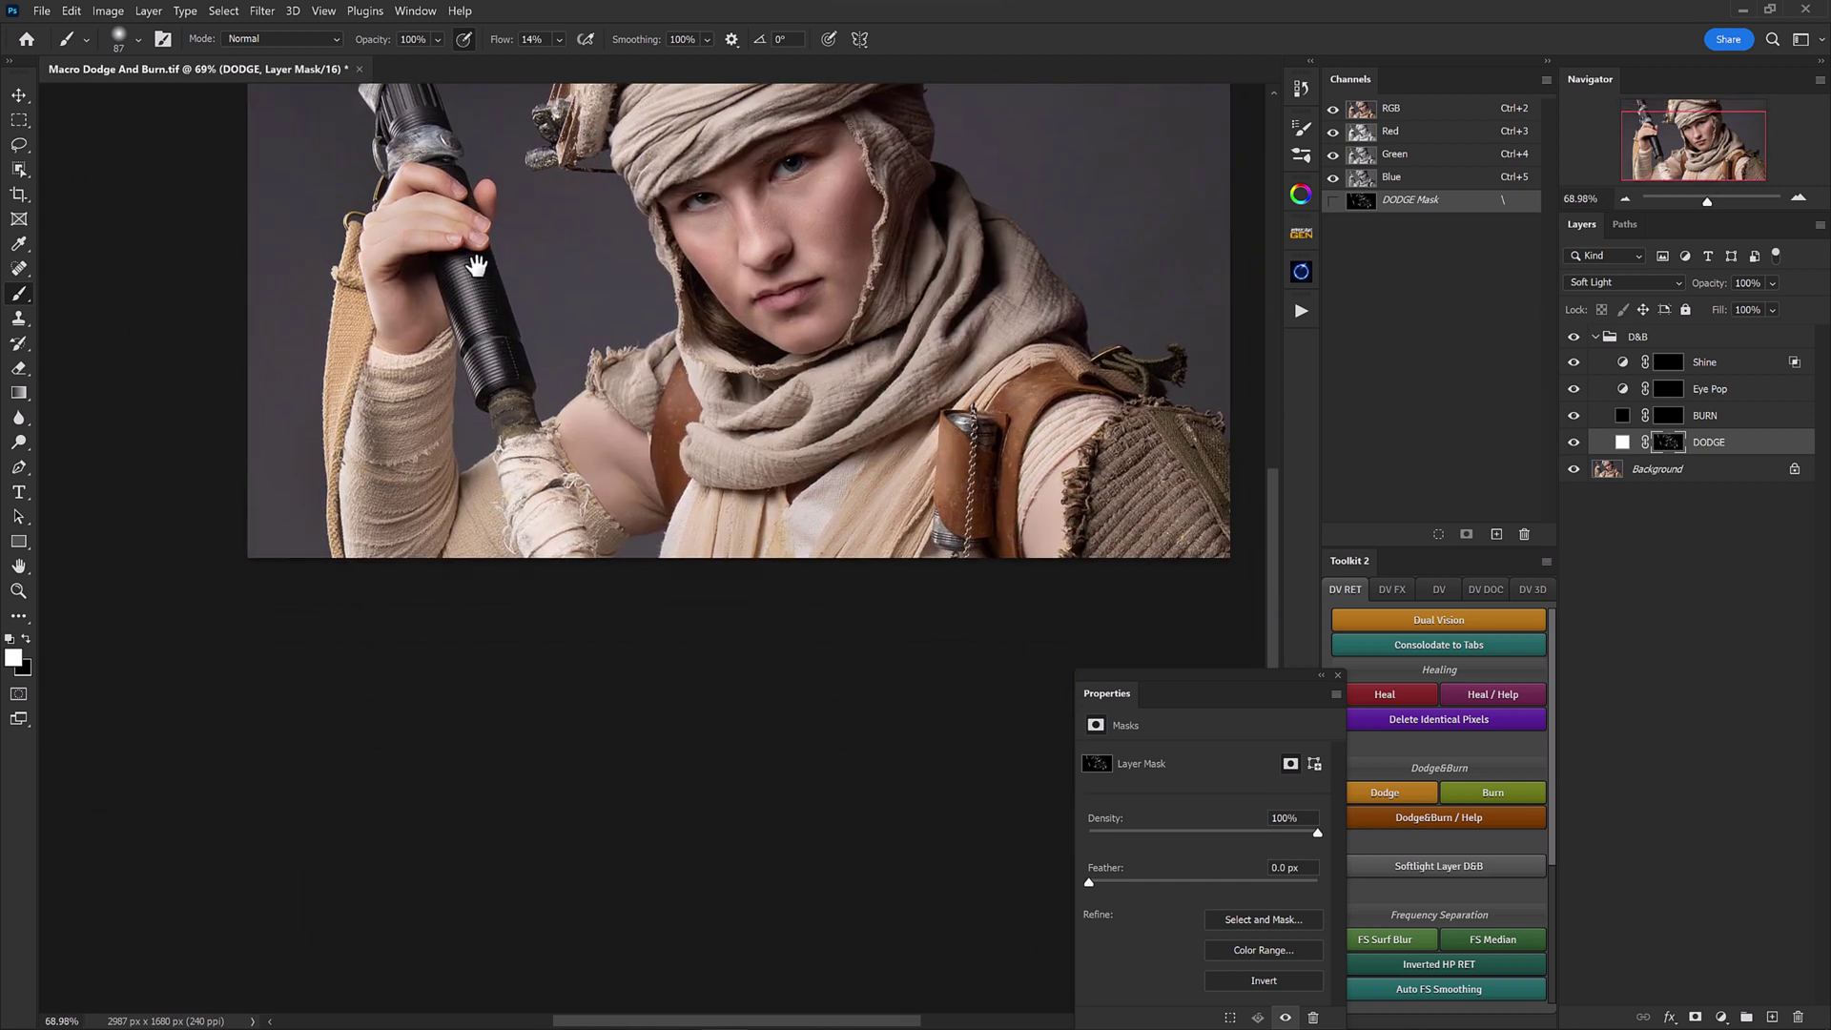
{"action": "right_click", "coordinate": [481, 343], "text": "alt"}
{"action": "mouse_move", "coordinate": [469, 349]}
{"action": "left_mouse_down"}
{"action": "mouse_move", "coordinate": [481, 389]}
{"action": "mouse_move", "coordinate": [470, 358]}
{"action": "left_mouse_up"}
{"action": "left_click_drag", "start_coordinate": [534, 428], "coordinate": [566, 482]}
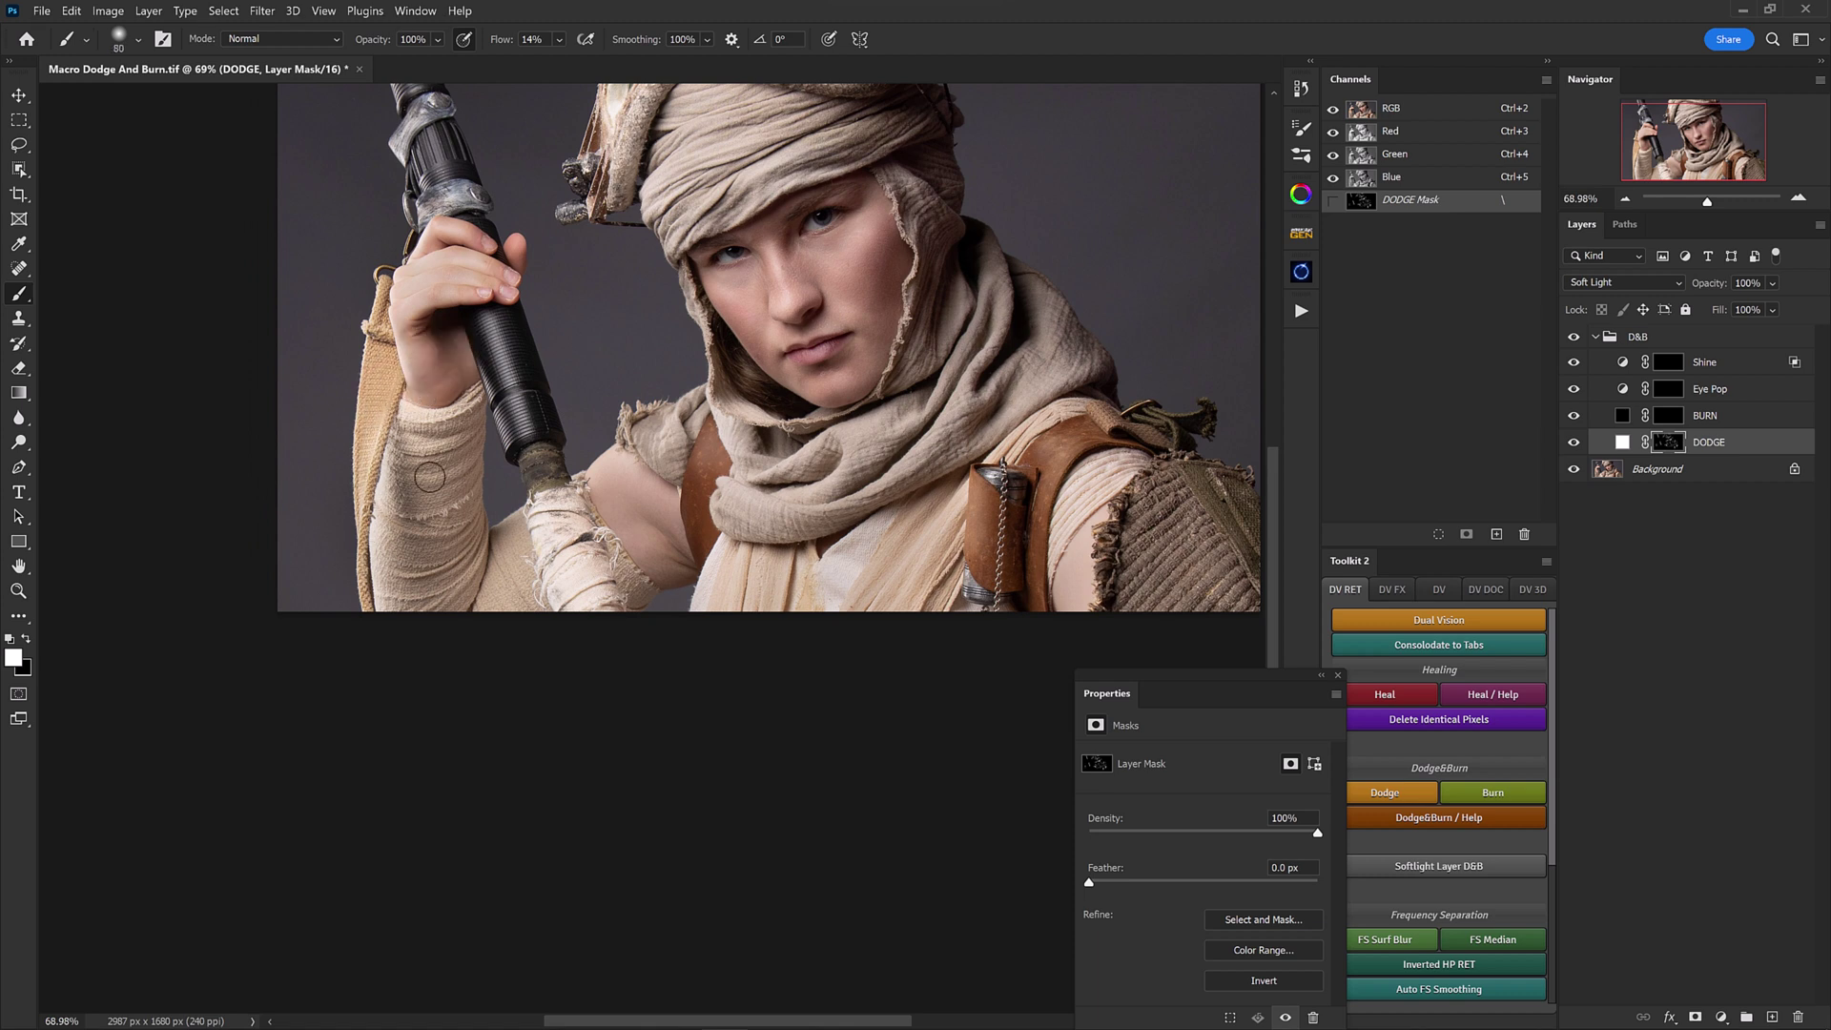
Step: Zoom in on the head and scarf and compare the DODGE layer off and on
{"action": "left_click_drag", "start_coordinate": [436, 536], "coordinate": [534, 534]}
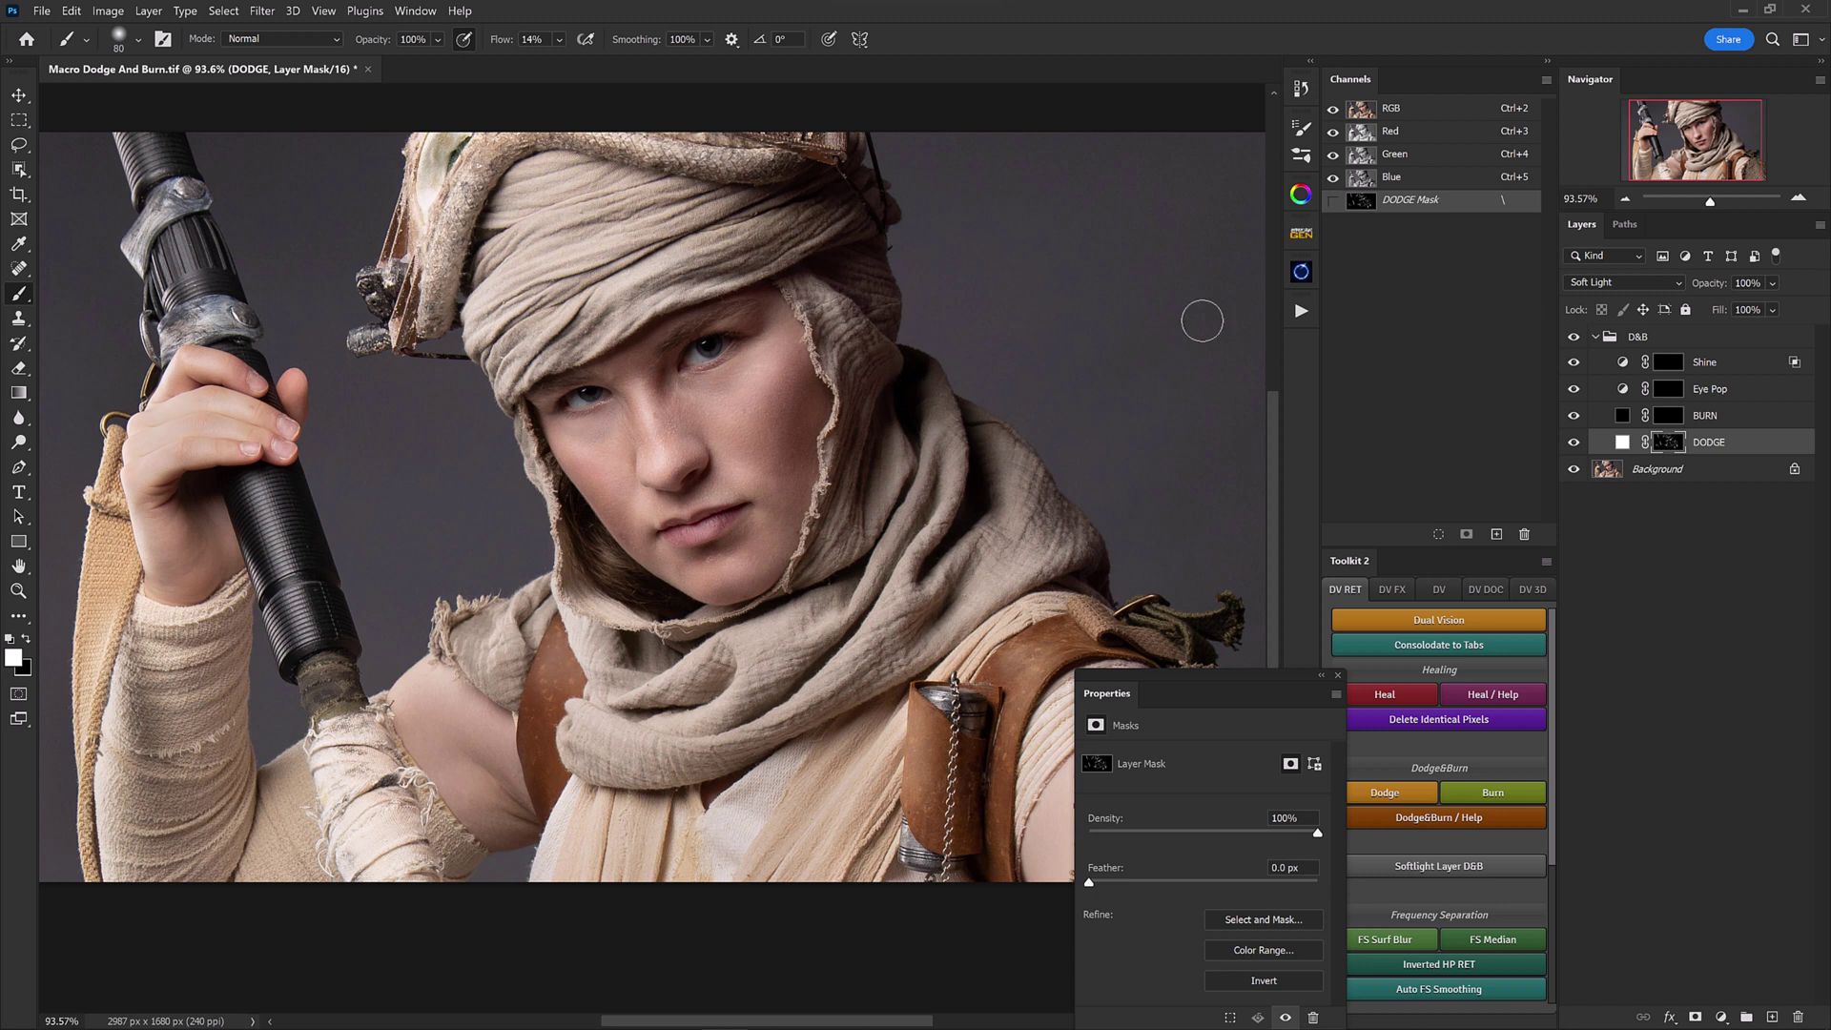
{"action": "left_click", "coordinate": [1574, 444]}
{"action": "left_click", "coordinate": [1574, 443]}
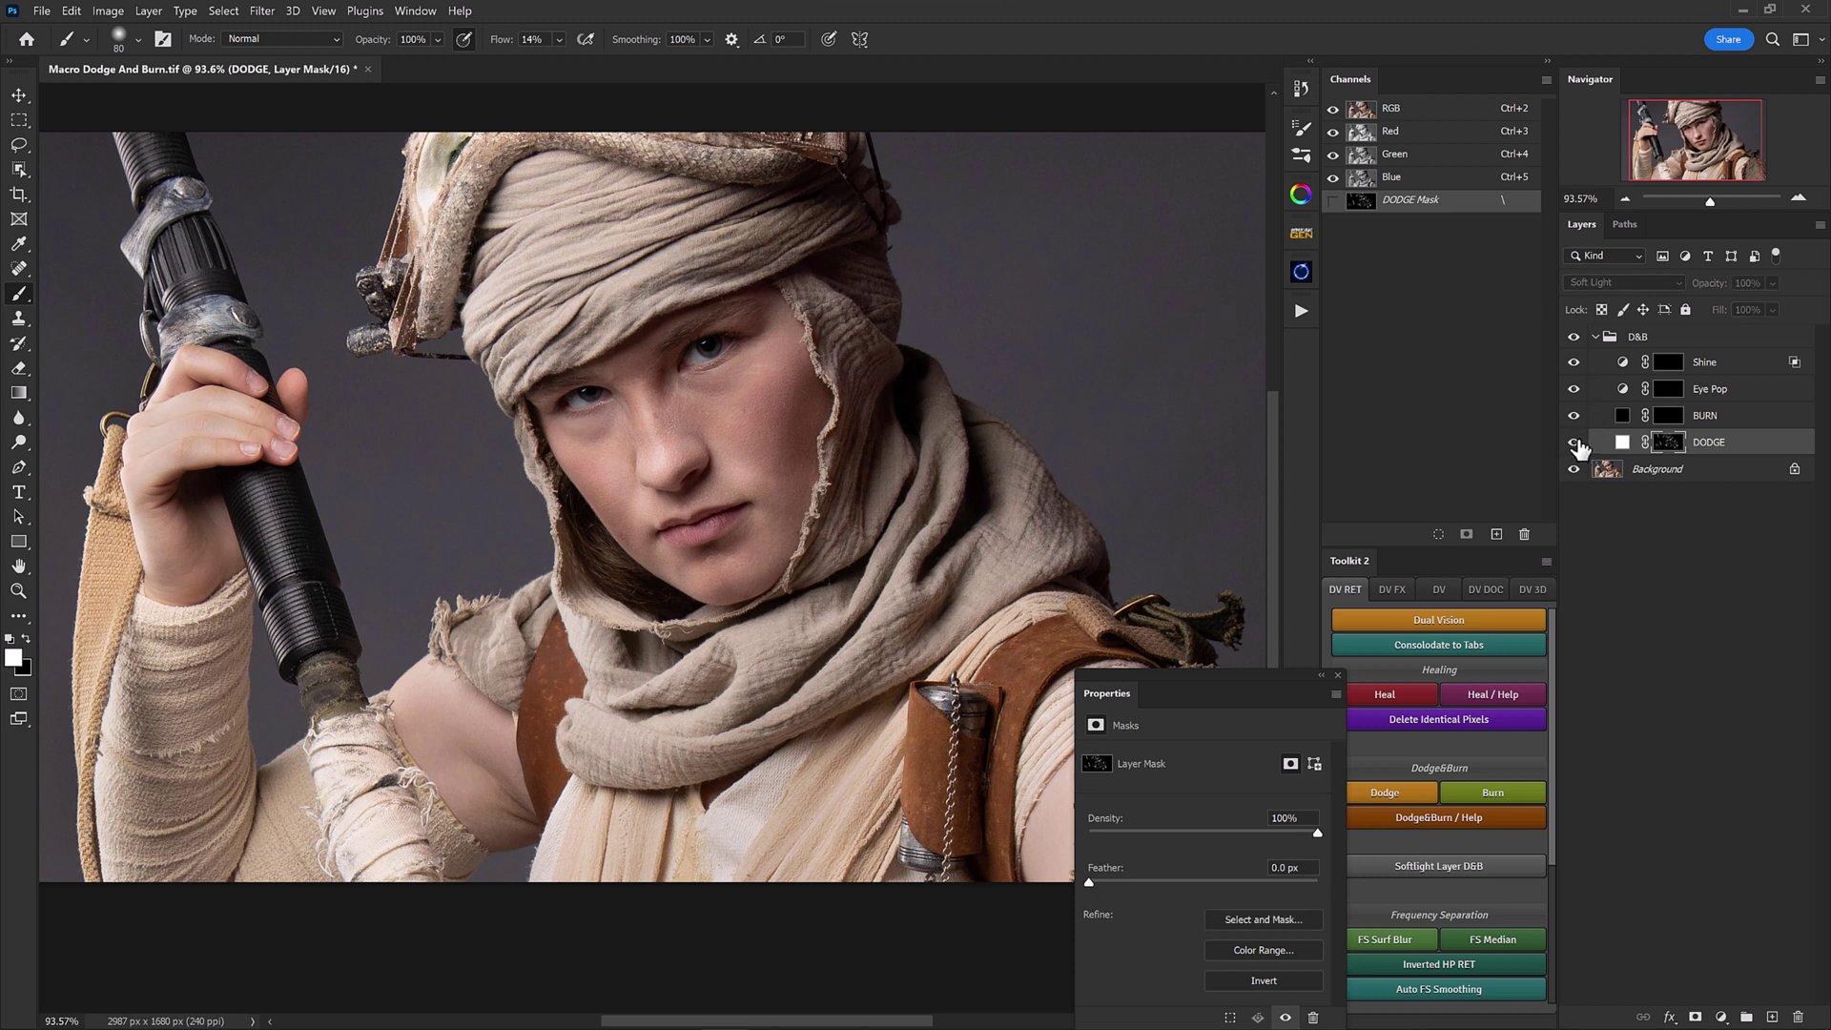
{"action": "left_click", "coordinate": [1574, 444]}
{"action": "left_click", "coordinate": [1574, 443]}
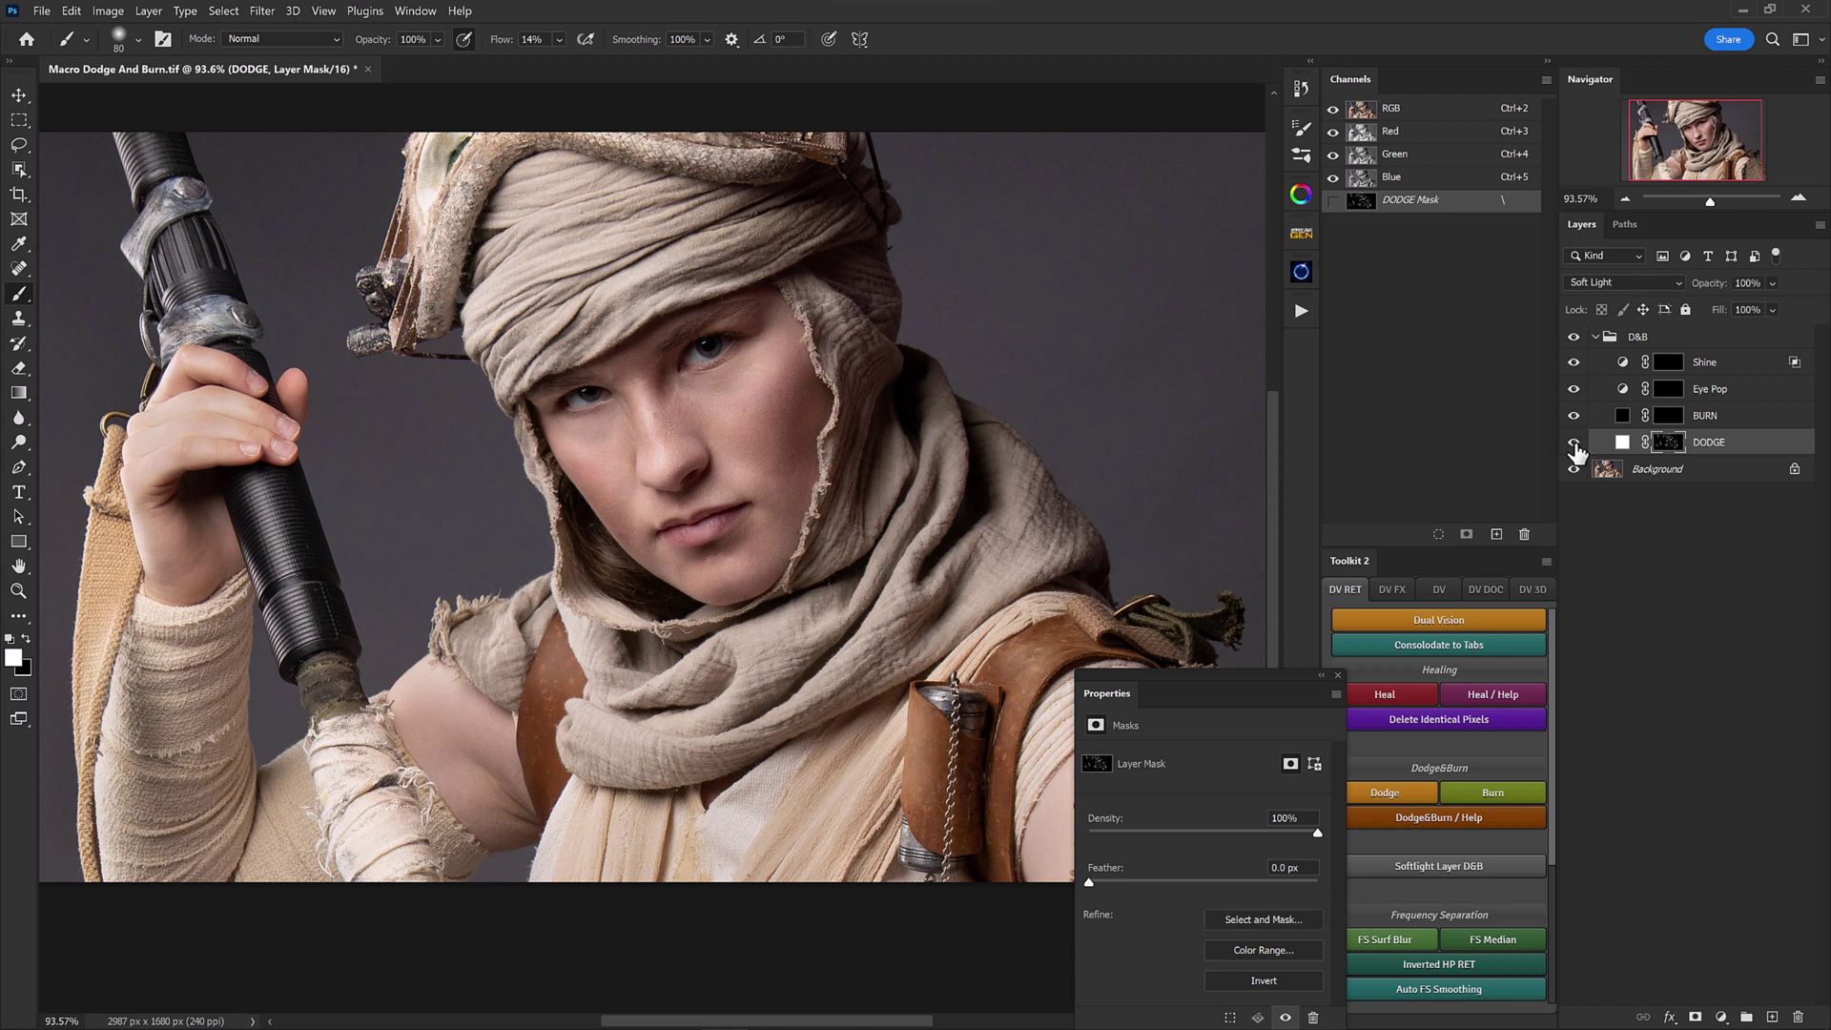
Step: On the BURN mask, darken the cheek beside the scarf and the temple
{"action": "left_click", "coordinate": [1667, 416]}
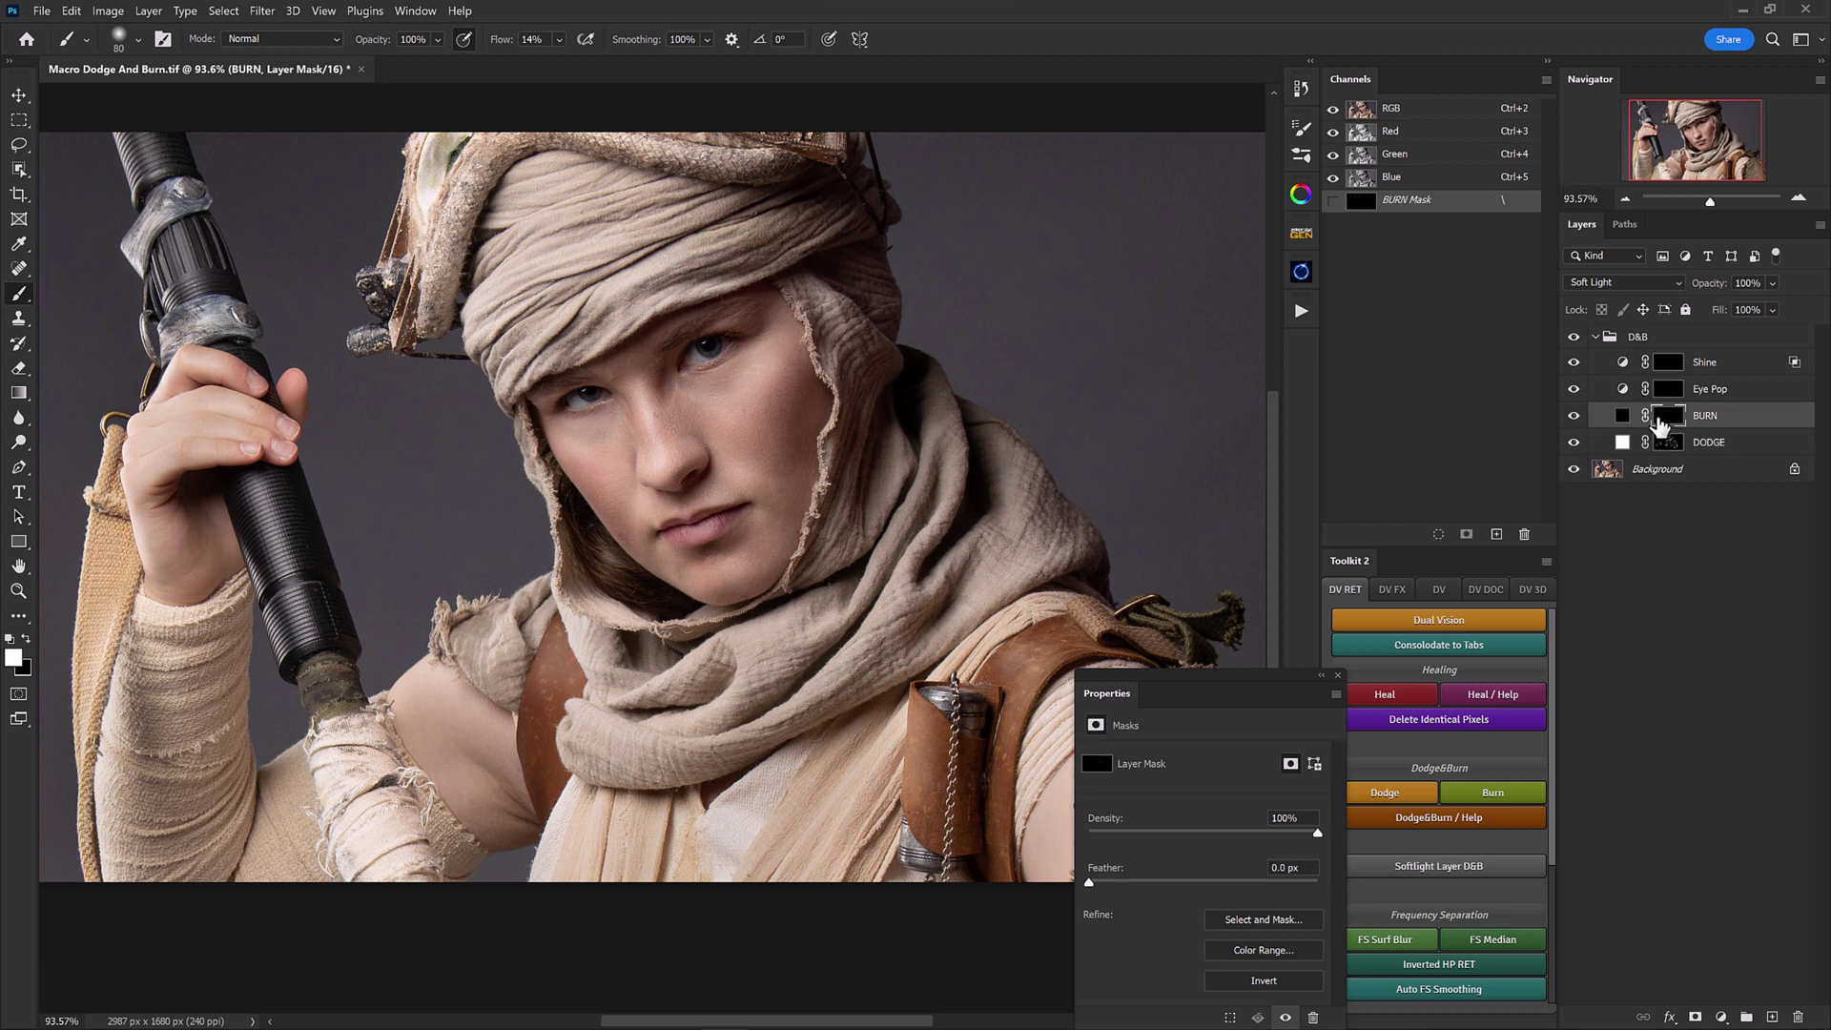
{"action": "left_click_drag", "start_coordinate": [749, 391], "coordinate": [728, 388]}
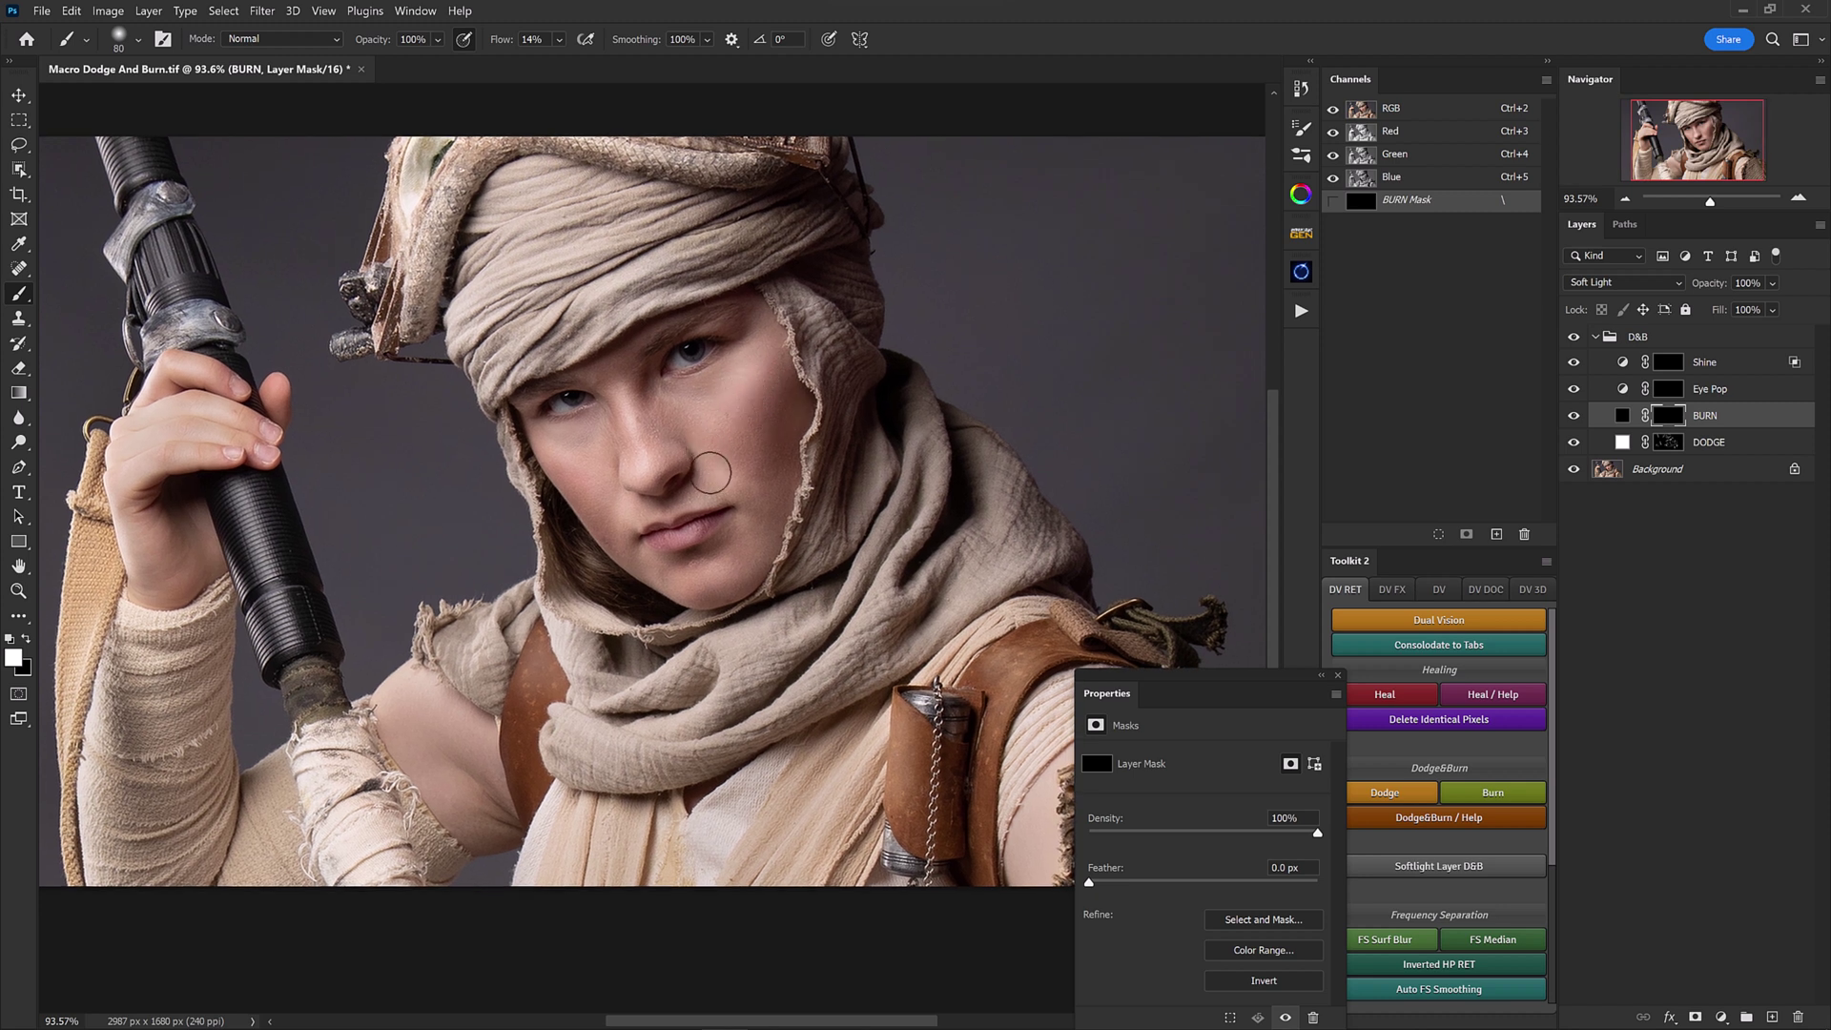
{"action": "left_click", "coordinate": [779, 417]}
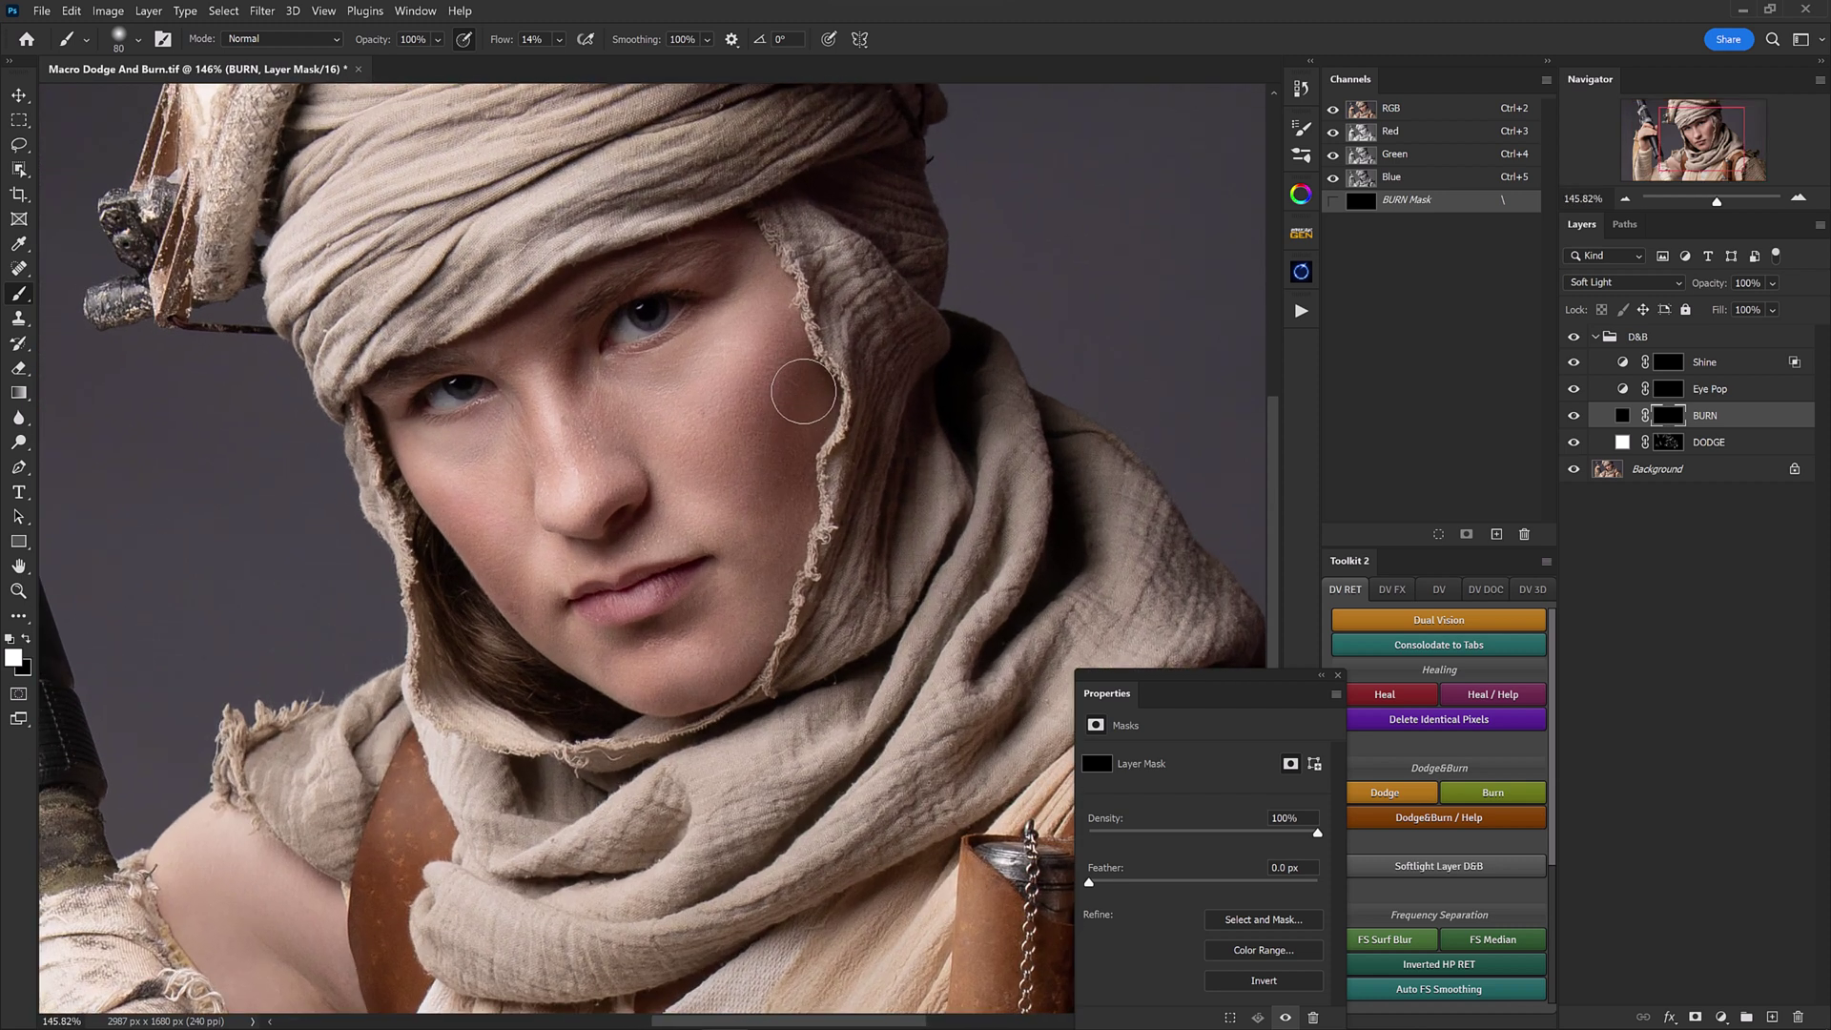
{"action": "mouse_move", "coordinate": [811, 353]}
{"action": "left_mouse_down"}
{"action": "mouse_move", "coordinate": [779, 498]}
{"action": "mouse_move", "coordinate": [823, 377]}
{"action": "mouse_move", "coordinate": [820, 410]}
{"action": "mouse_move", "coordinate": [749, 492]}
{"action": "mouse_move", "coordinate": [754, 369]}
{"action": "mouse_move", "coordinate": [780, 362]}
{"action": "mouse_move", "coordinate": [794, 507]}
{"action": "mouse_move", "coordinate": [845, 370]}
{"action": "mouse_move", "coordinate": [806, 462]}
{"action": "mouse_move", "coordinate": [781, 426]}
{"action": "mouse_move", "coordinate": [741, 463]}
{"action": "mouse_move", "coordinate": [768, 438]}
{"action": "mouse_move", "coordinate": [787, 312]}
{"action": "mouse_move", "coordinate": [786, 400]}
{"action": "mouse_move", "coordinate": [776, 344]}
{"action": "left_mouse_up"}
{"action": "mouse_move", "coordinate": [724, 244]}
{"action": "left_mouse_down"}
{"action": "mouse_move", "coordinate": [736, 226]}
{"action": "mouse_move", "coordinate": [711, 325]}
{"action": "mouse_move", "coordinate": [744, 252]}
{"action": "mouse_move", "coordinate": [726, 288]}
{"action": "left_mouse_up"}
{"action": "key", "text": "bracketleft"}
{"action": "key", "text": "bracketleft"}
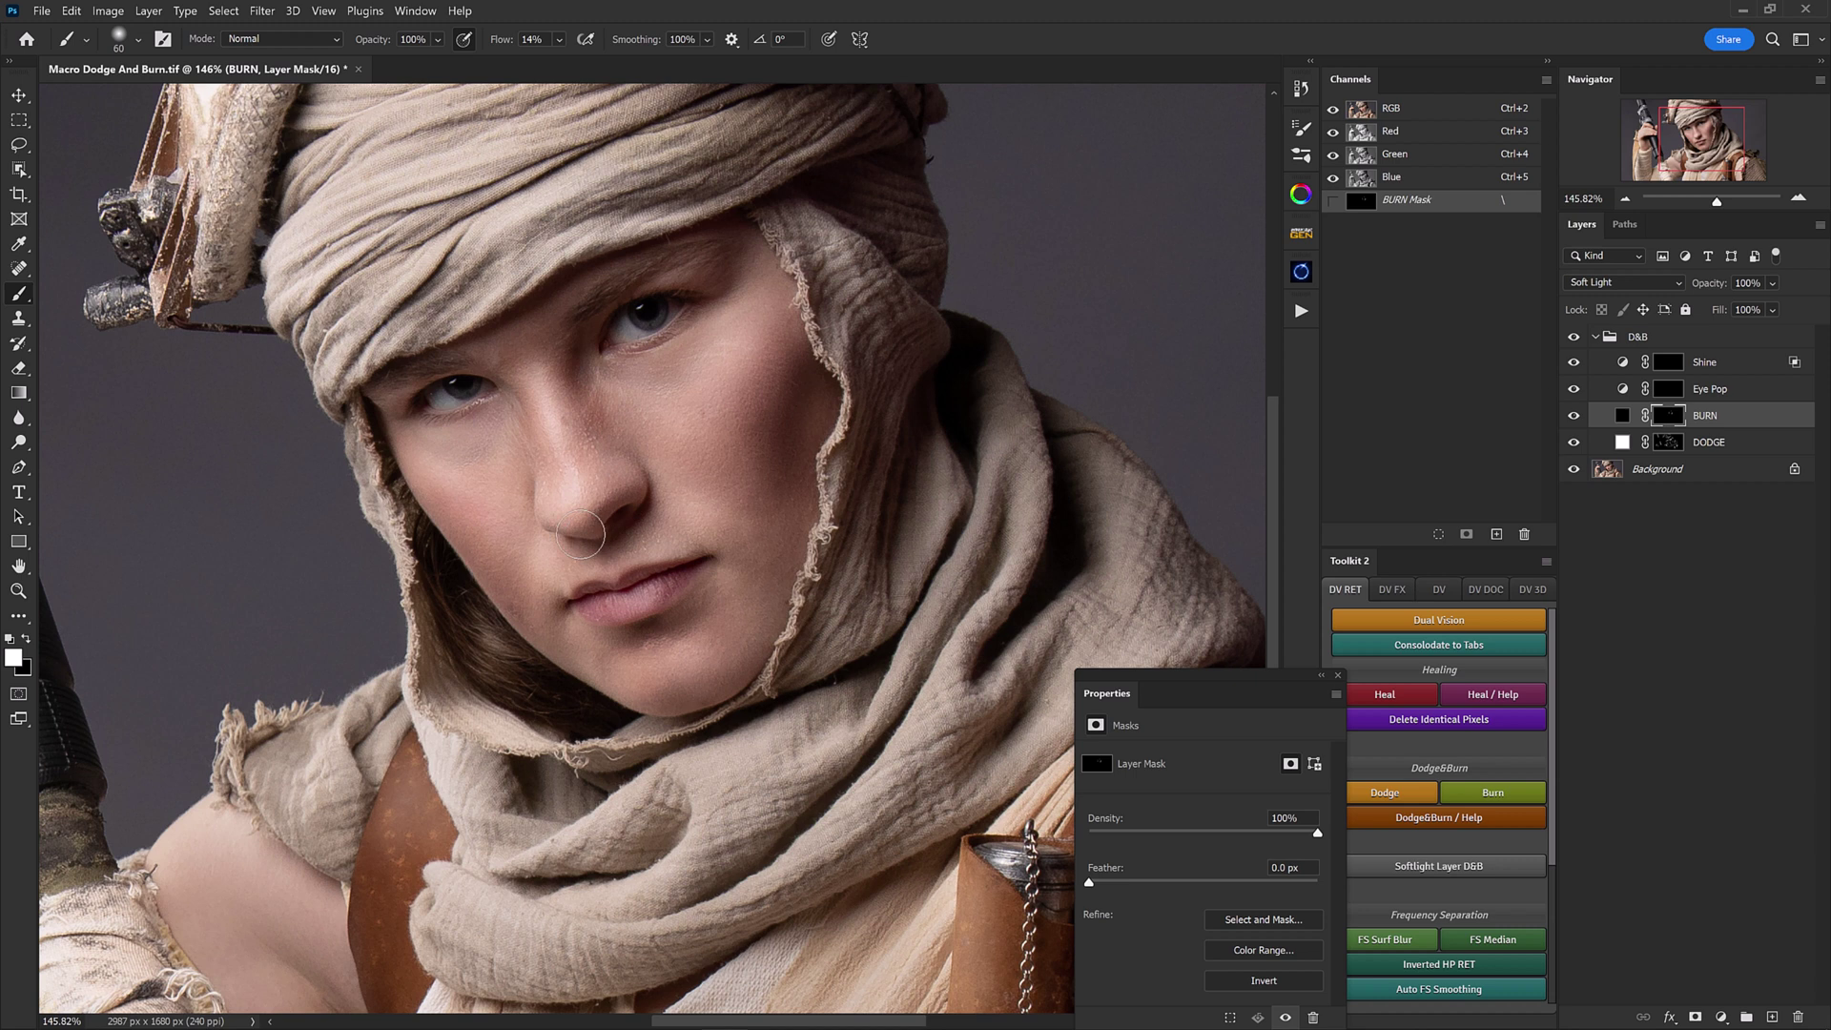
Step: Darken the jawline on both sides with a brush of about 28 px
{"action": "left_click_drag", "start_coordinate": [709, 536], "coordinate": [742, 416]}
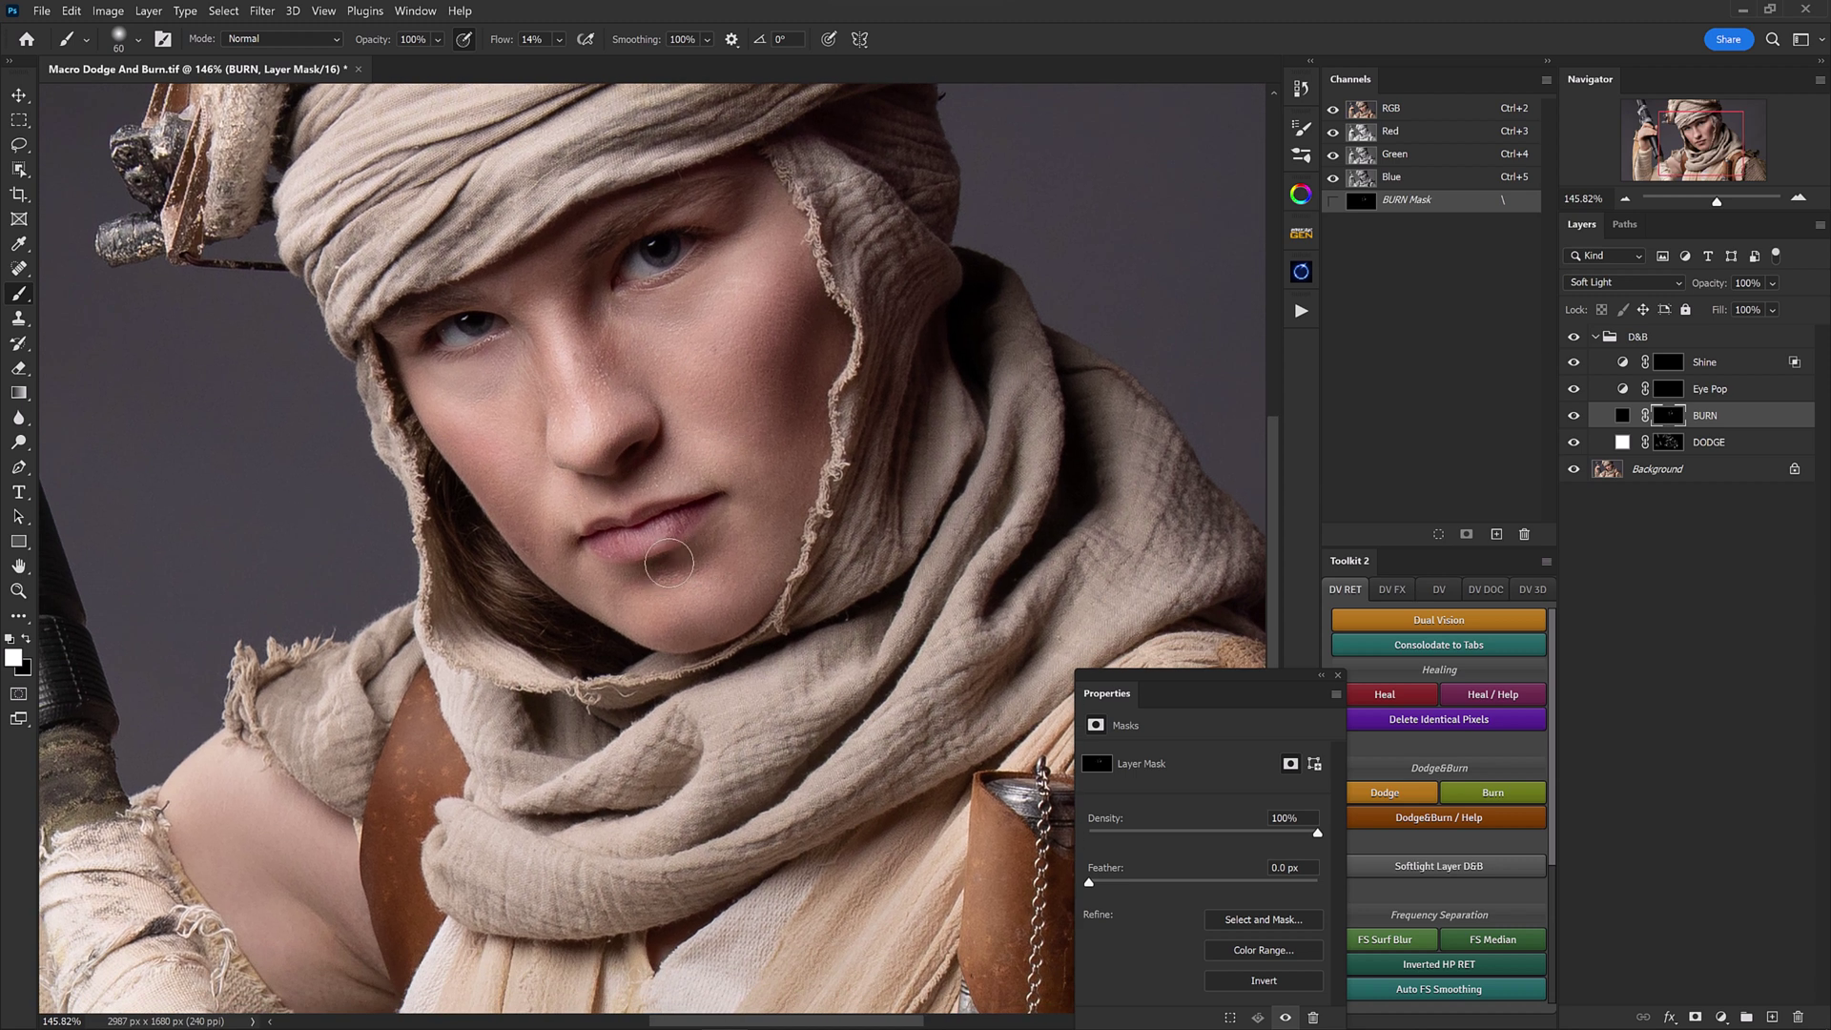
{"action": "left_click_drag", "start_coordinate": [714, 535], "coordinate": [660, 558]}
{"action": "mouse_move", "coordinate": [797, 582]}
{"action": "left_mouse_down"}
{"action": "mouse_move", "coordinate": [702, 656]}
{"action": "mouse_move", "coordinate": [795, 535]}
{"action": "left_mouse_up"}
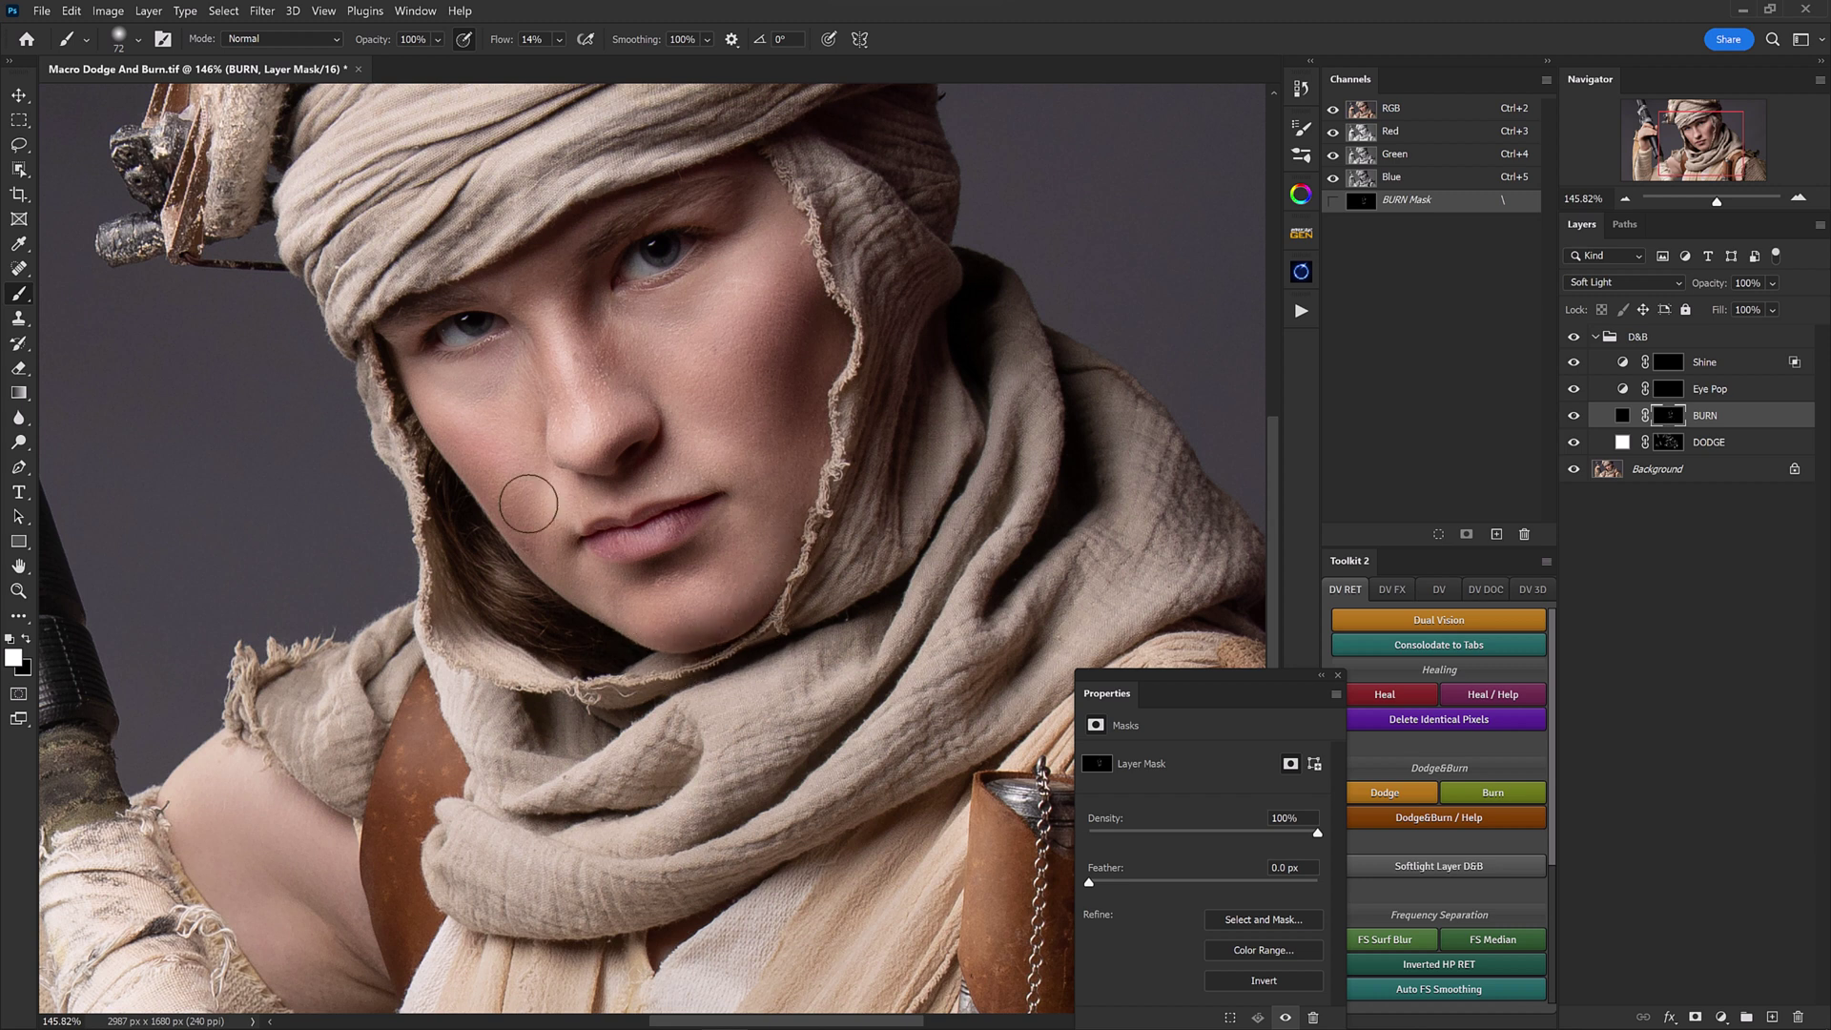
{"action": "mouse_move", "coordinate": [446, 473]}
{"action": "left_mouse_down"}
{"action": "mouse_move", "coordinate": [512, 526]}
{"action": "mouse_move", "coordinate": [471, 503]}
{"action": "mouse_move", "coordinate": [515, 550]}
{"action": "mouse_move", "coordinate": [460, 491]}
{"action": "mouse_move", "coordinate": [522, 563]}
{"action": "left_mouse_up"}
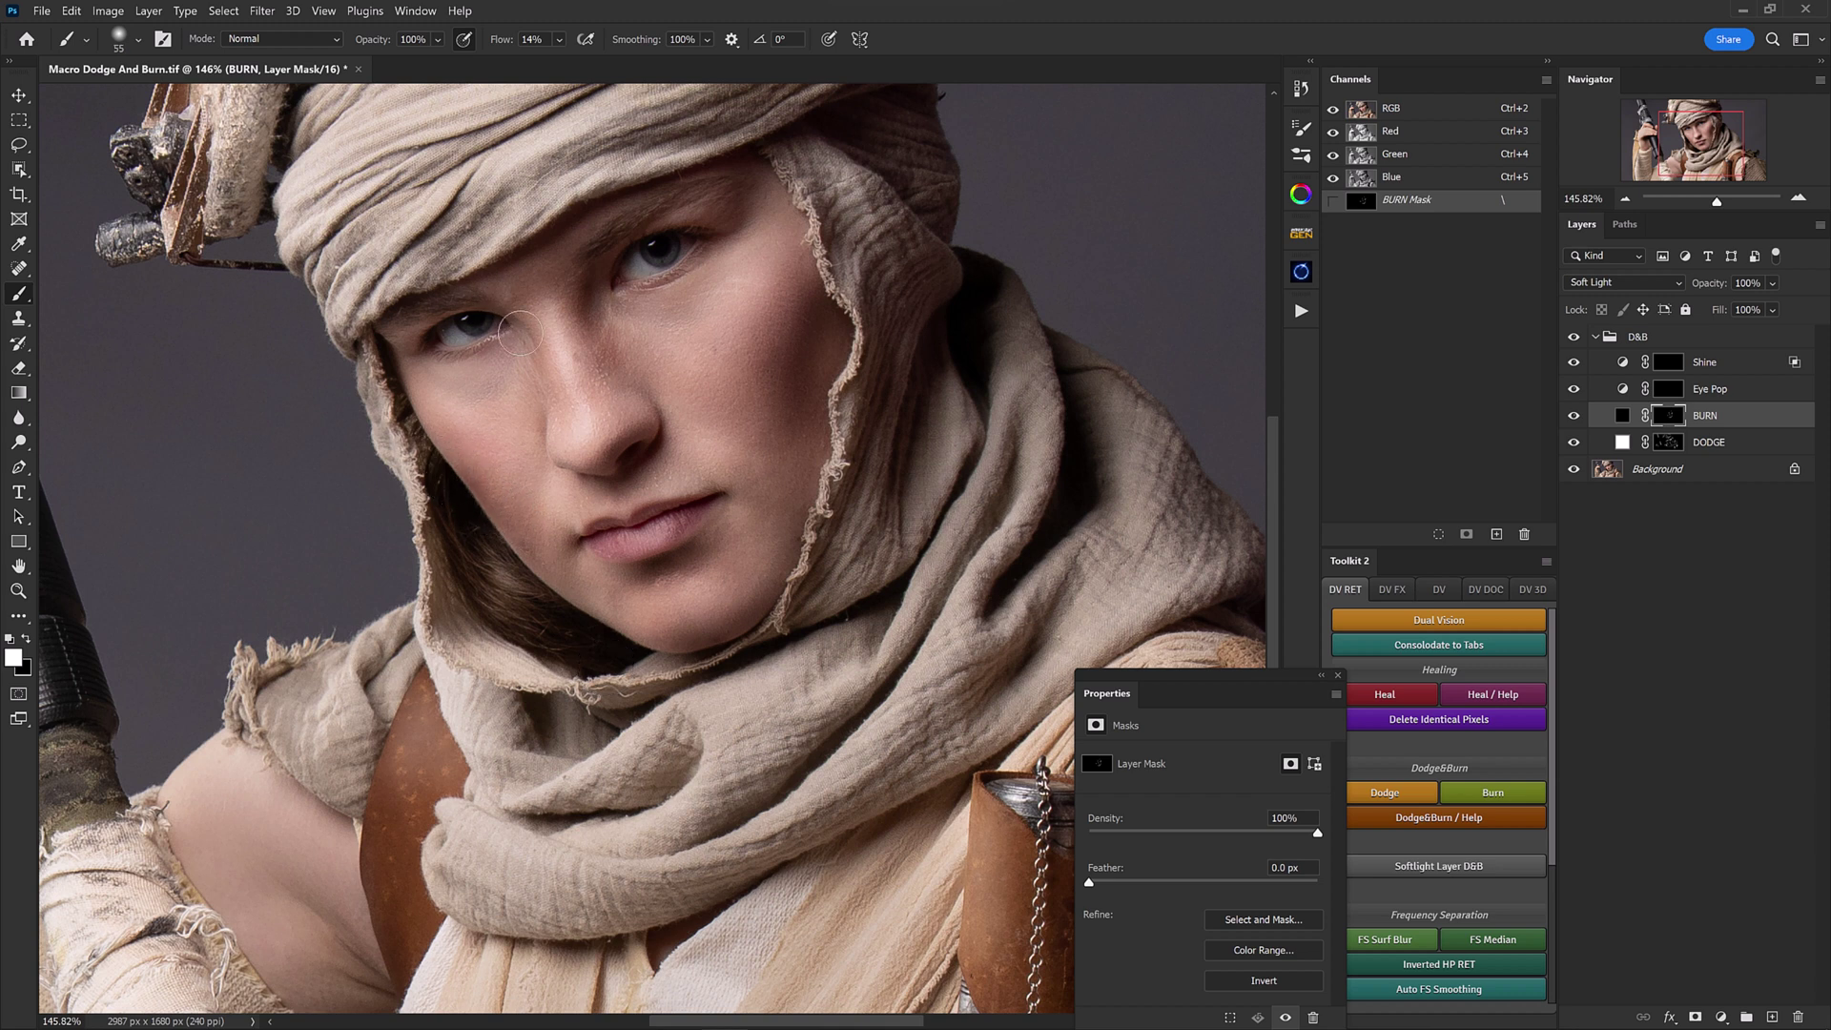
Step: Darken the inner brow, eyelid crease and beside the eye with a 20 px brush
{"action": "mouse_move", "coordinate": [649, 223]}
{"action": "left_mouse_down"}
{"action": "mouse_move", "coordinate": [621, 230]}
{"action": "mouse_move", "coordinate": [722, 180]}
{"action": "left_mouse_up"}
{"action": "mouse_move", "coordinate": [648, 305]}
{"action": "left_mouse_down"}
{"action": "mouse_move", "coordinate": [663, 372]}
{"action": "mouse_move", "coordinate": [710, 328]}
{"action": "mouse_move", "coordinate": [632, 330]}
{"action": "left_mouse_up"}
{"action": "right_click", "coordinate": [683, 305], "text": "alt"}
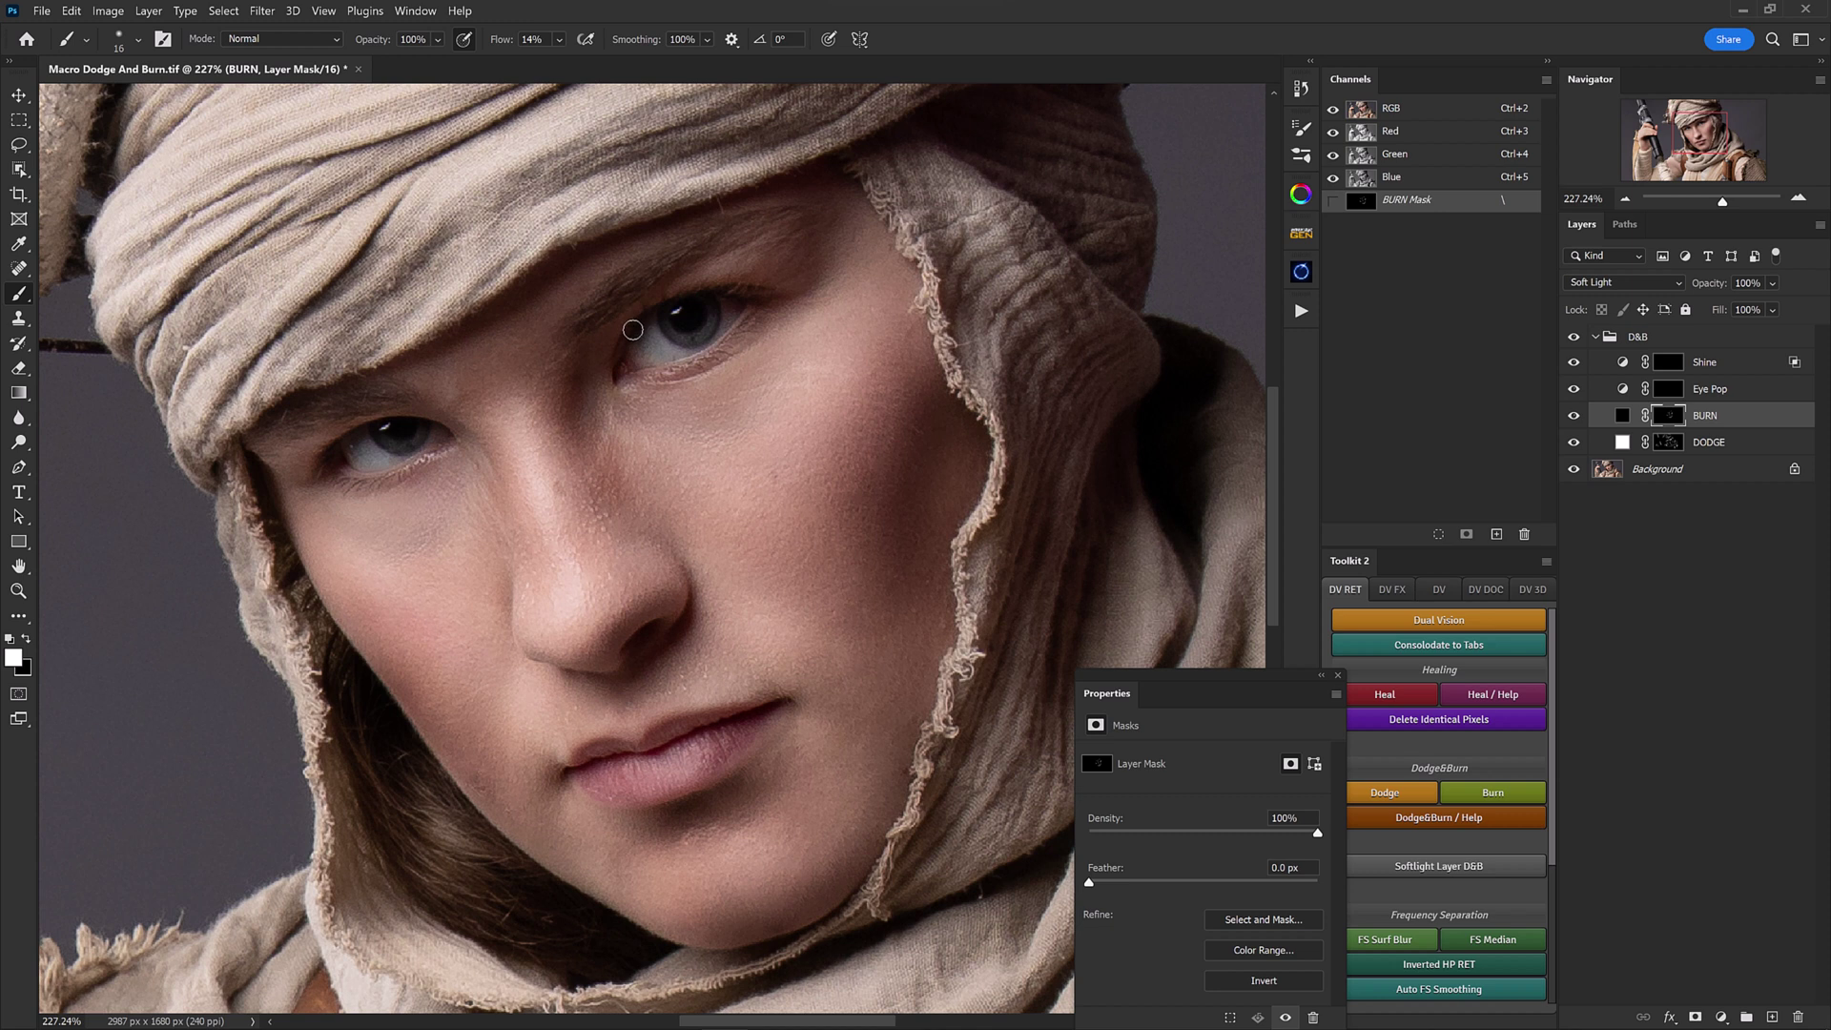
{"action": "right_click", "coordinate": [625, 437], "text": "alt"}
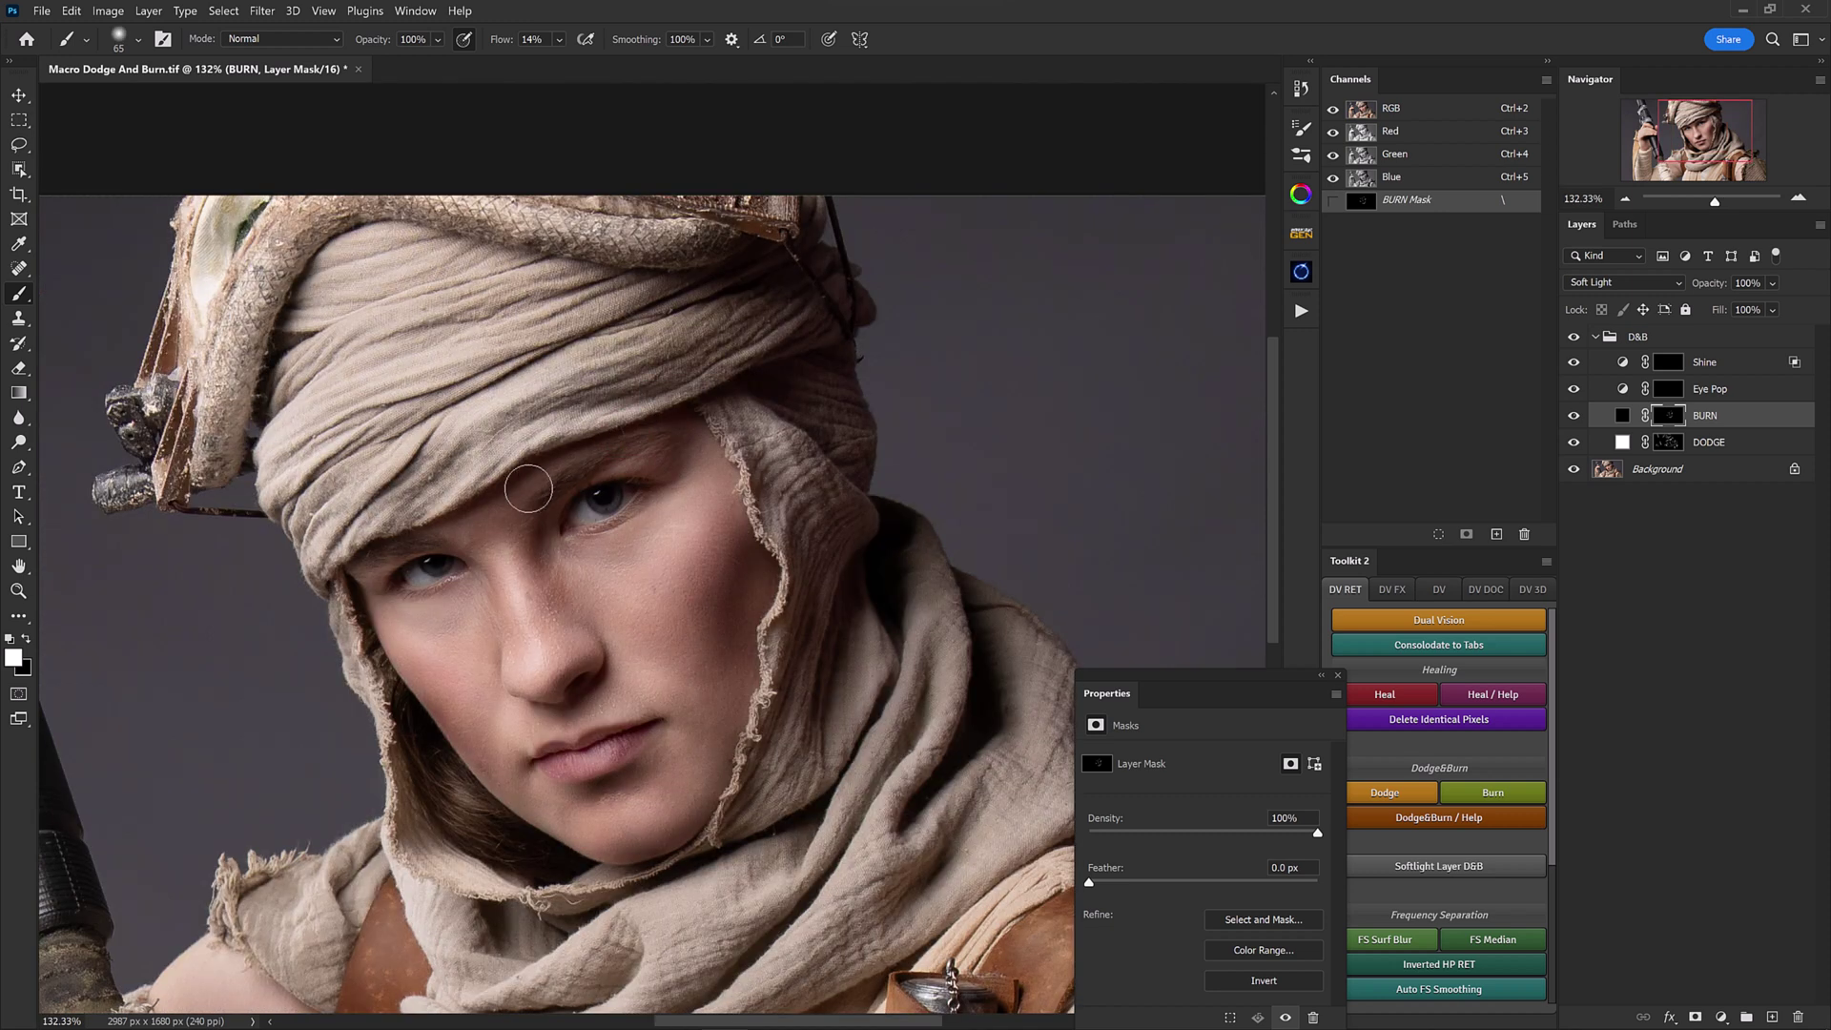
{"action": "right_click", "coordinate": [534, 477], "text": "alt"}
Step: Darken the folds and edges of the head wrap on the BURN mask
{"action": "scroll", "coordinate": [713, 382], "scroll_direction": "down", "scroll_amount": 4}
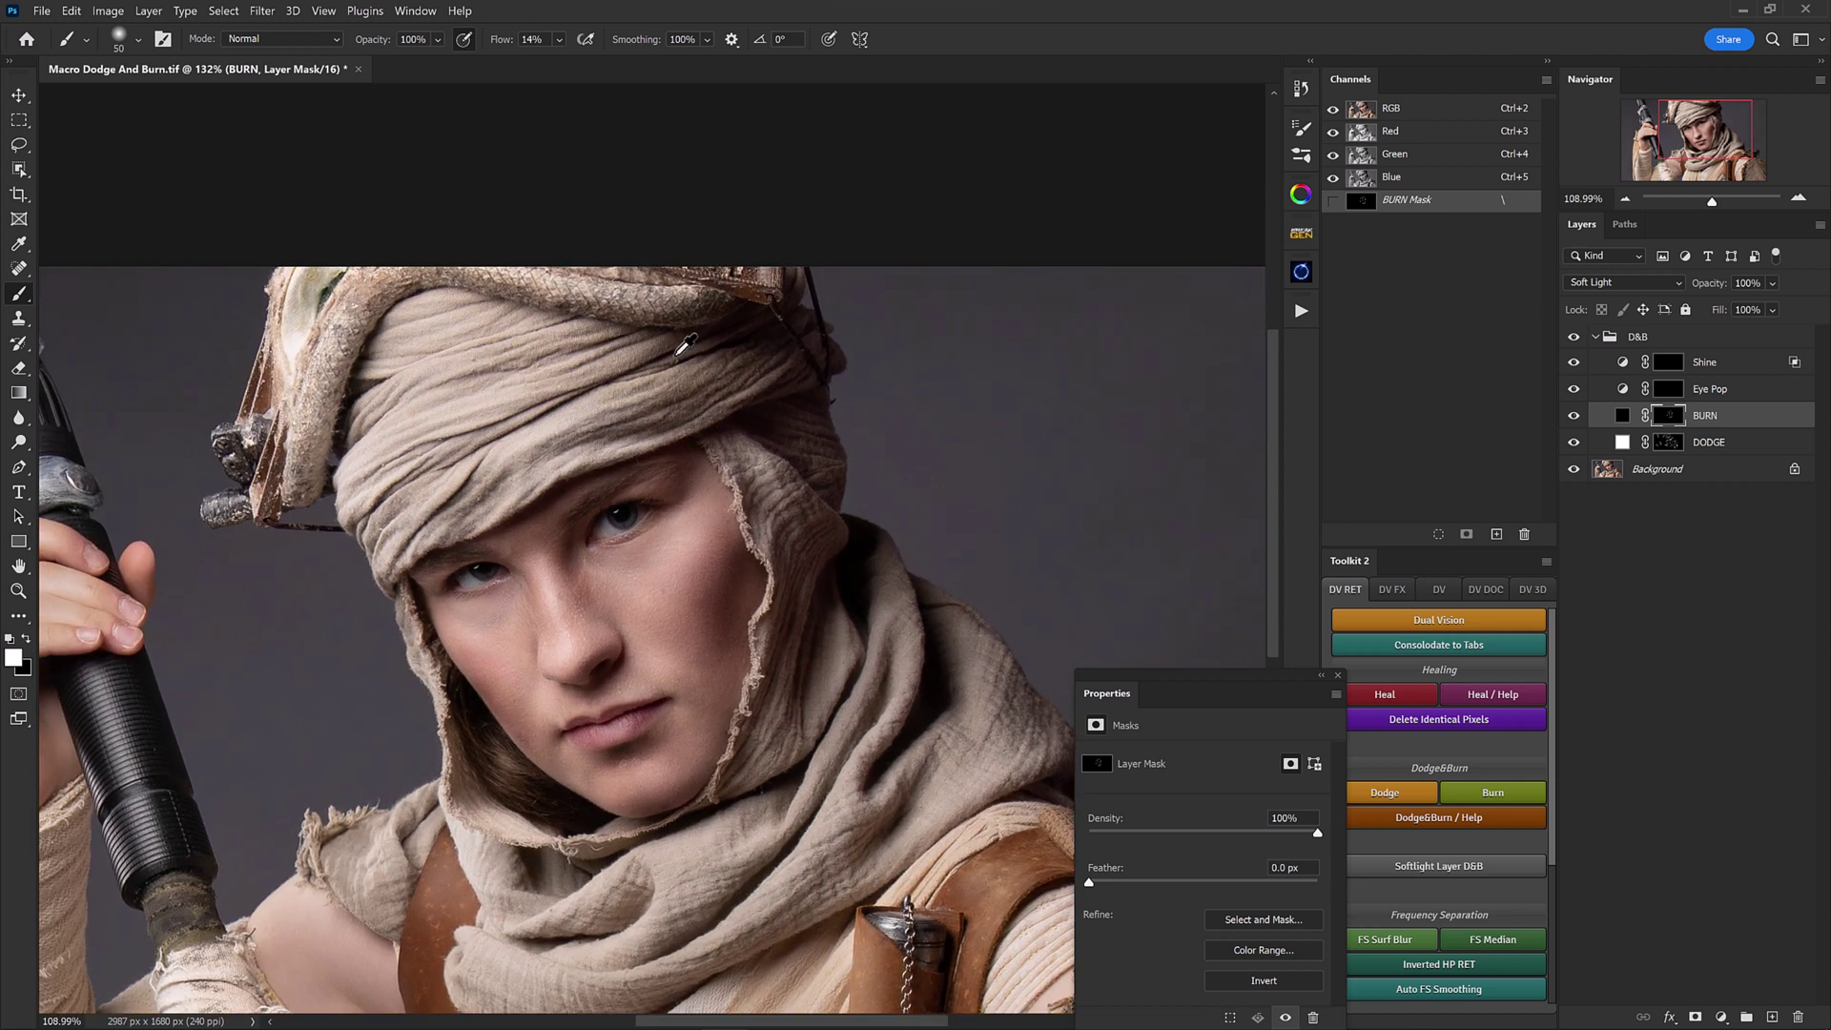
{"action": "left_click_drag", "start_coordinate": [774, 344], "coordinate": [631, 414]}
{"action": "mouse_move", "coordinate": [774, 372]}
{"action": "left_mouse_down"}
{"action": "mouse_move", "coordinate": [583, 458]}
{"action": "mouse_move", "coordinate": [717, 353]}
{"action": "mouse_move", "coordinate": [622, 378]}
{"action": "mouse_move", "coordinate": [665, 331]}
{"action": "mouse_move", "coordinate": [579, 331]}
{"action": "mouse_move", "coordinate": [617, 322]}
{"action": "mouse_move", "coordinate": [439, 287]}
{"action": "mouse_move", "coordinate": [640, 317]}
{"action": "mouse_move", "coordinate": [582, 355]}
{"action": "mouse_move", "coordinate": [576, 309]}
{"action": "mouse_move", "coordinate": [515, 306]}
{"action": "mouse_move", "coordinate": [531, 313]}
{"action": "mouse_move", "coordinate": [322, 445]}
{"action": "mouse_move", "coordinate": [312, 481]}
{"action": "mouse_move", "coordinate": [363, 330]}
{"action": "mouse_move", "coordinate": [307, 491]}
{"action": "mouse_move", "coordinate": [392, 314]}
{"action": "mouse_move", "coordinate": [449, 284]}
{"action": "left_mouse_up"}
{"action": "left_click_drag", "start_coordinate": [371, 352], "coordinate": [381, 309]}
{"action": "left_click_drag", "start_coordinate": [326, 458], "coordinate": [278, 499]}
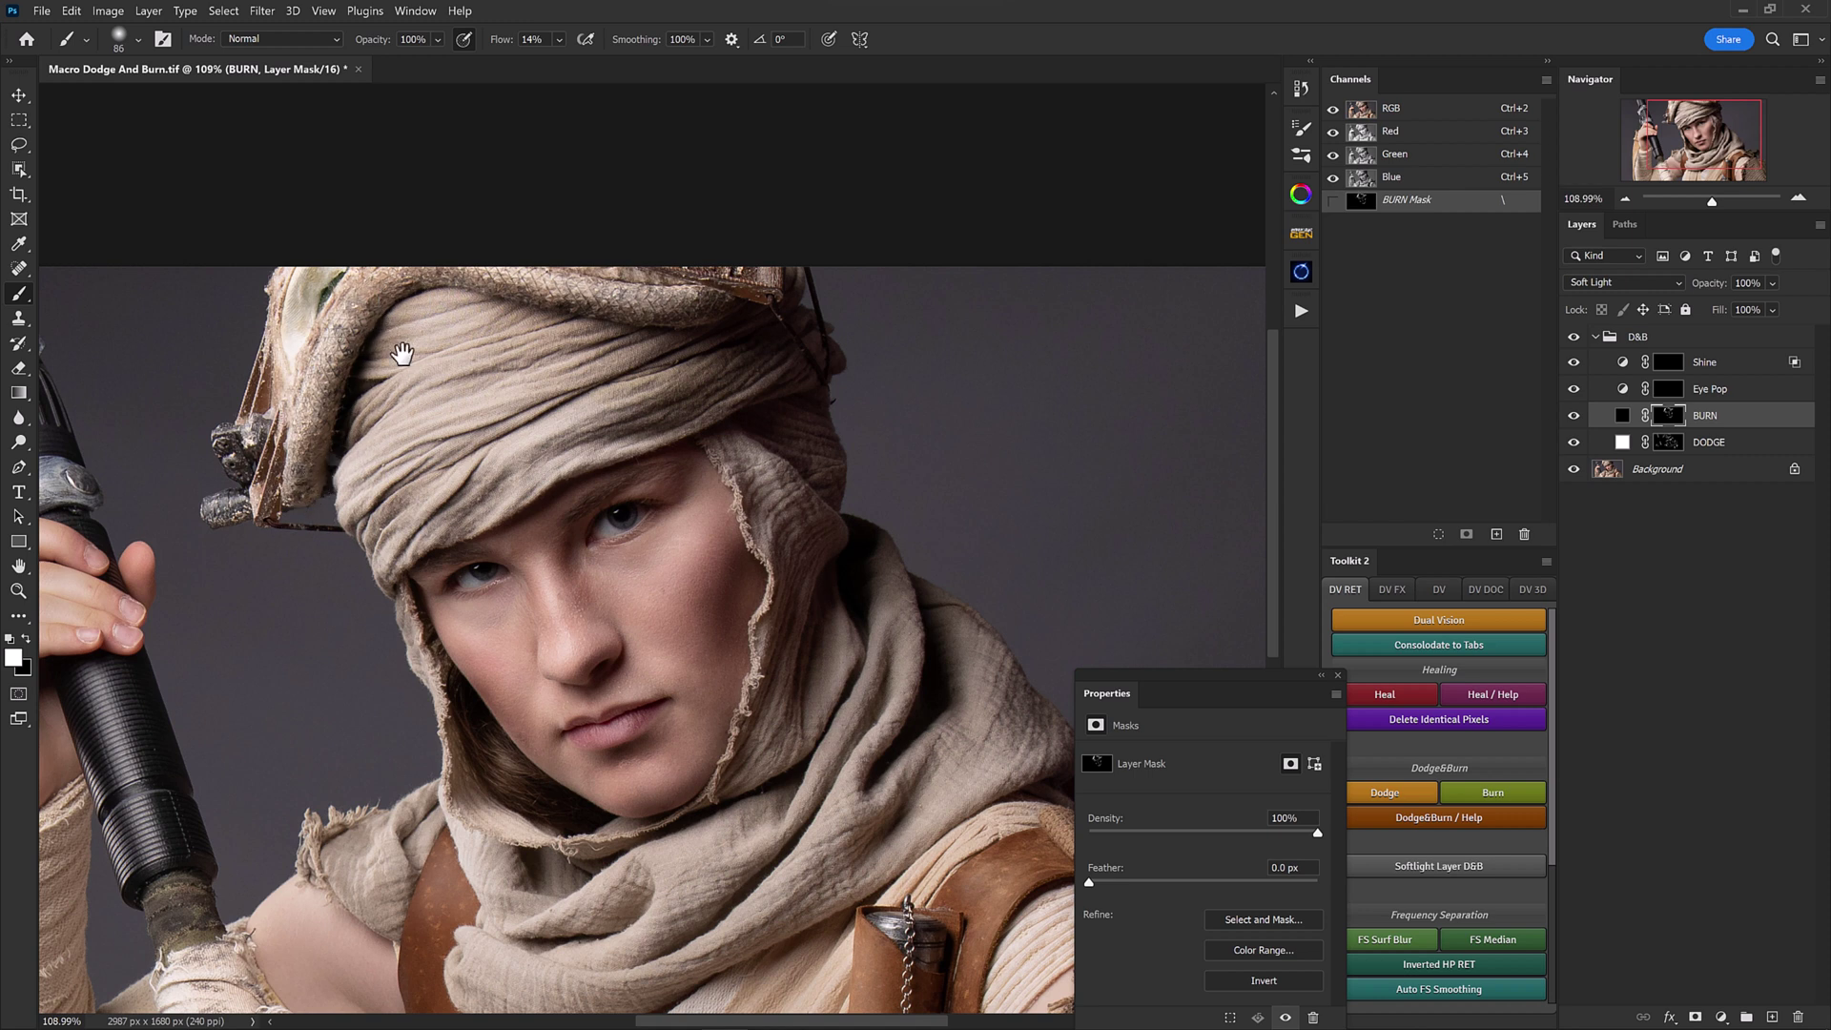
Step: Zoom out to the scarf and shoulders and darken the scarf folds
{"action": "left_click_drag", "start_coordinate": [484, 470], "coordinate": [596, 462]}
{"action": "left_click_drag", "start_coordinate": [596, 461], "coordinate": [424, 232]}
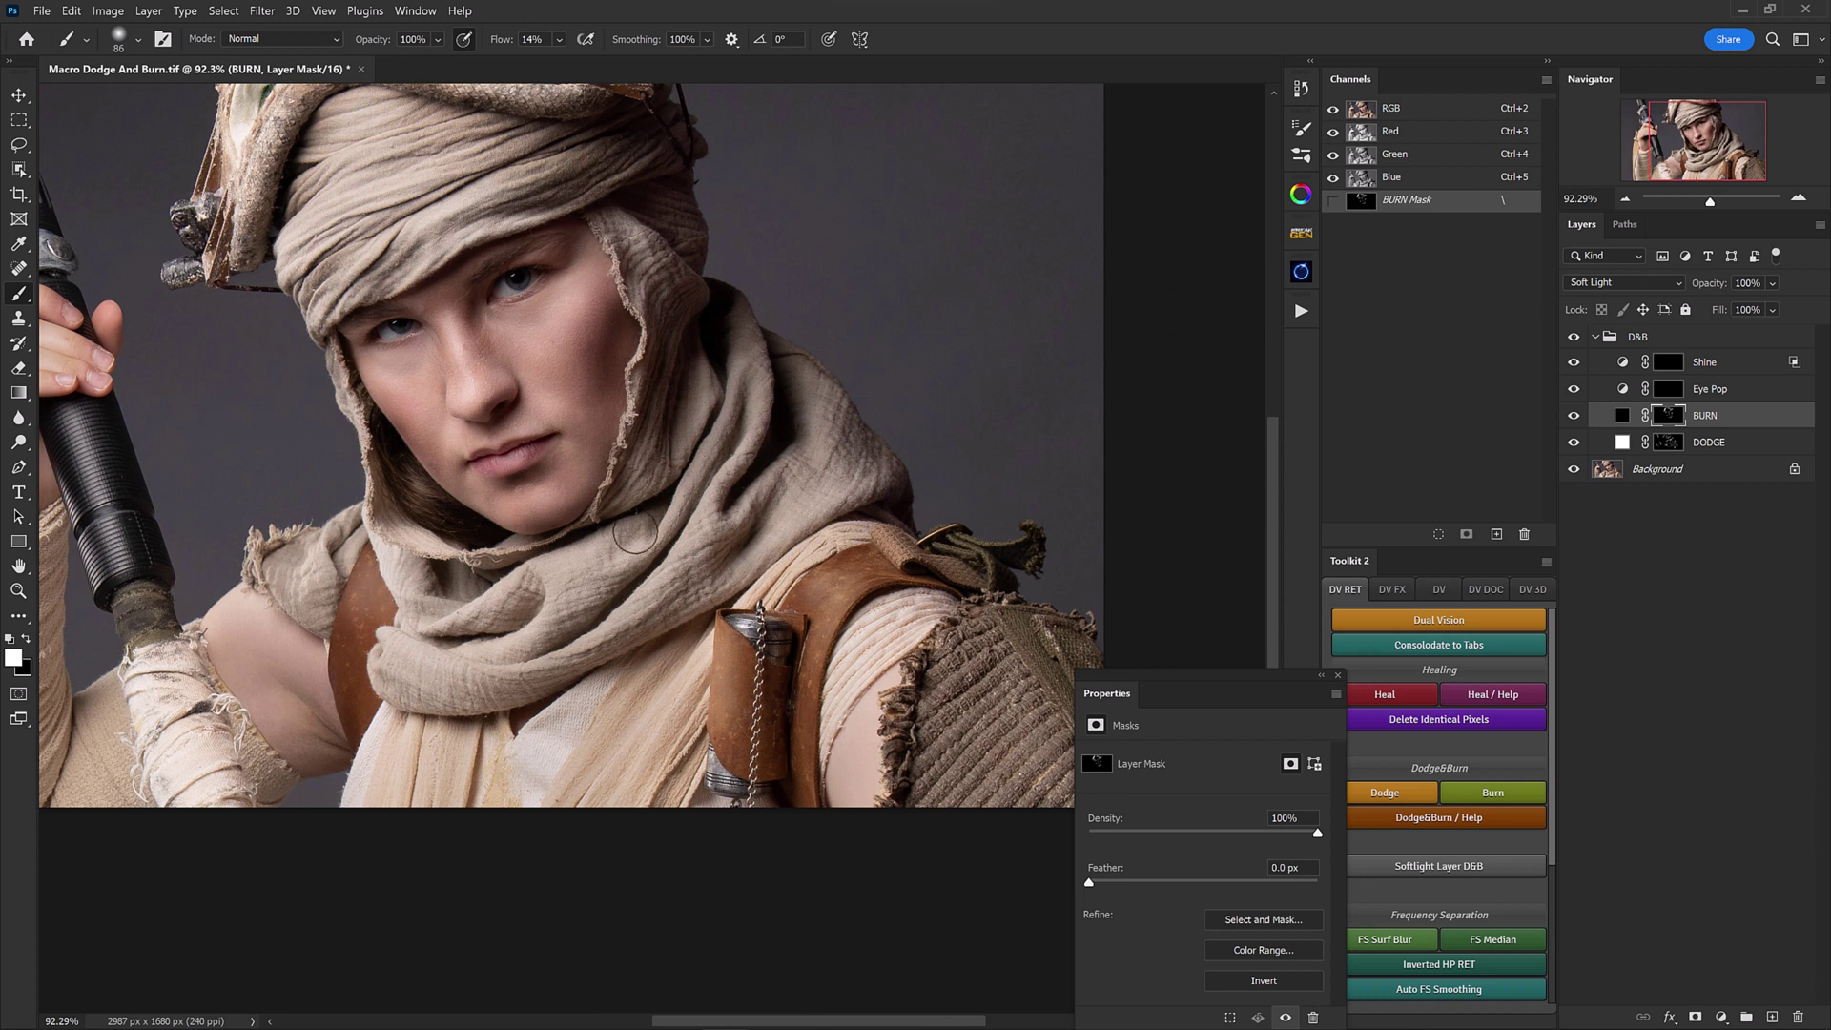
{"action": "left_click_drag", "start_coordinate": [735, 456], "coordinate": [749, 410]}
{"action": "mouse_move", "coordinate": [490, 582]}
{"action": "left_mouse_down"}
{"action": "mouse_move", "coordinate": [449, 580]}
{"action": "mouse_move", "coordinate": [407, 539]}
{"action": "left_mouse_up"}
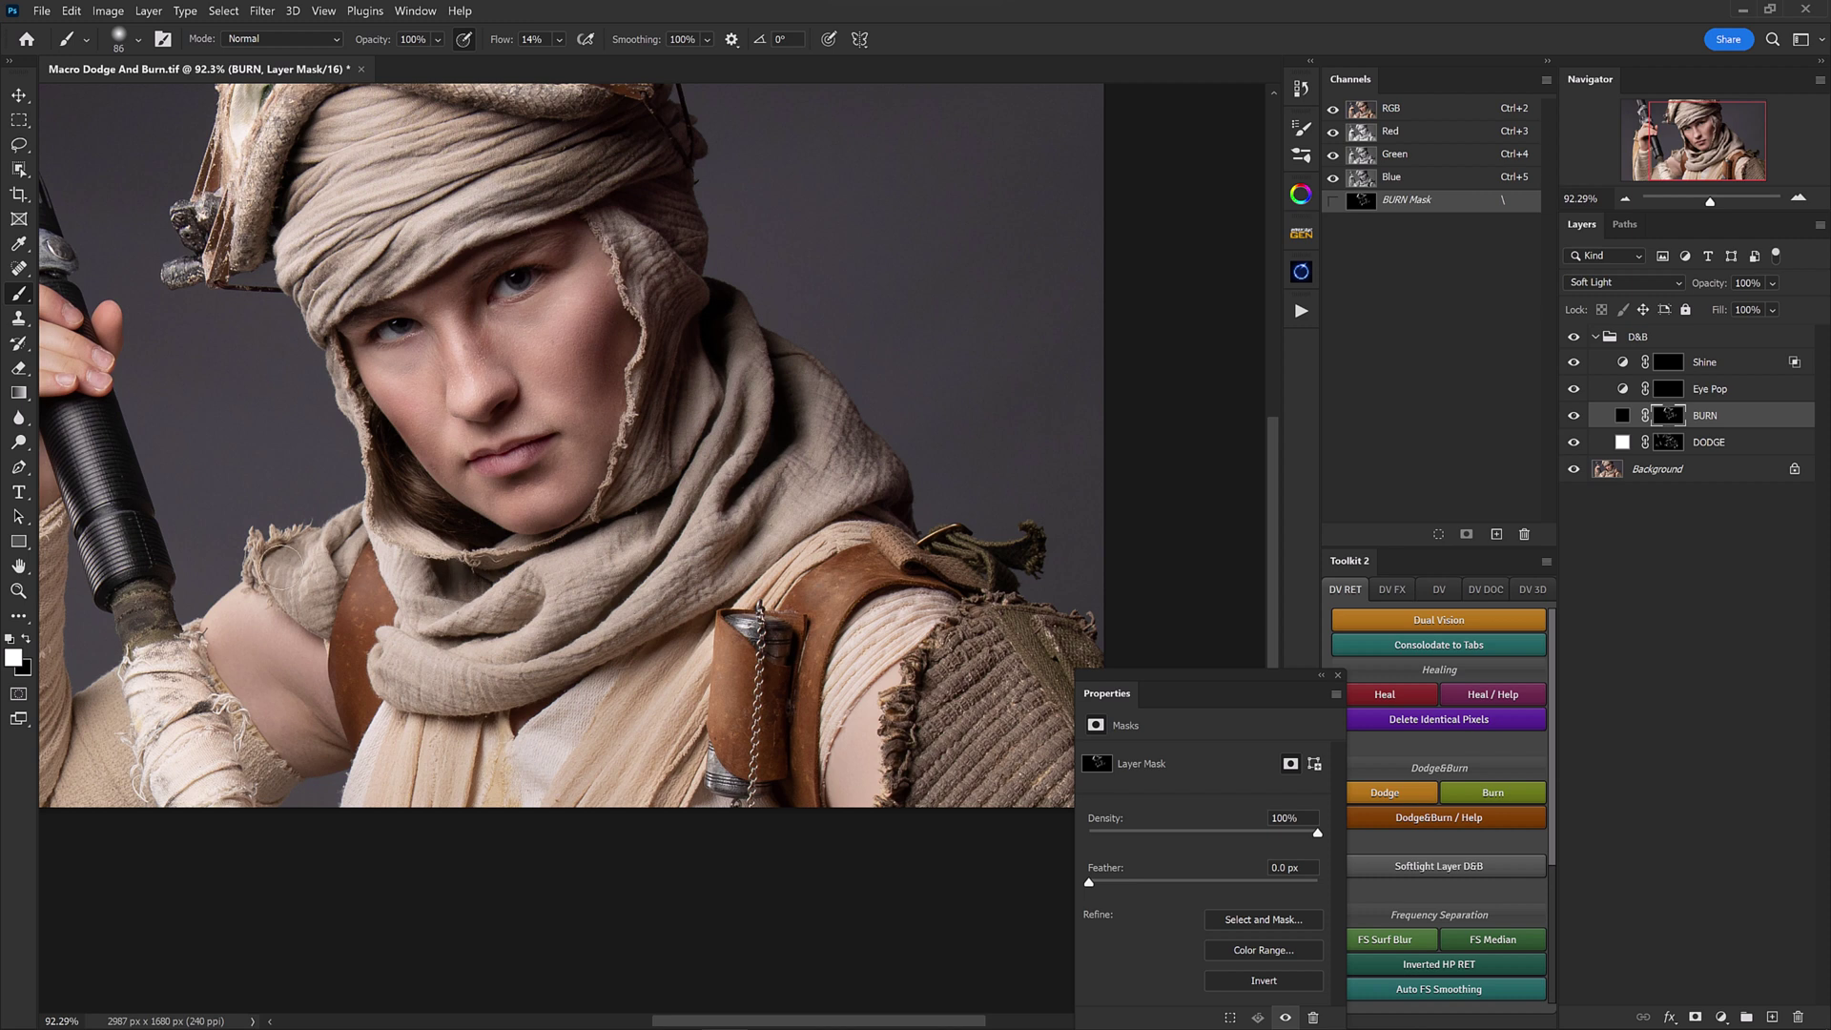
{"action": "scroll", "coordinate": [279, 561], "scroll_direction": "down", "scroll_amount": 3}
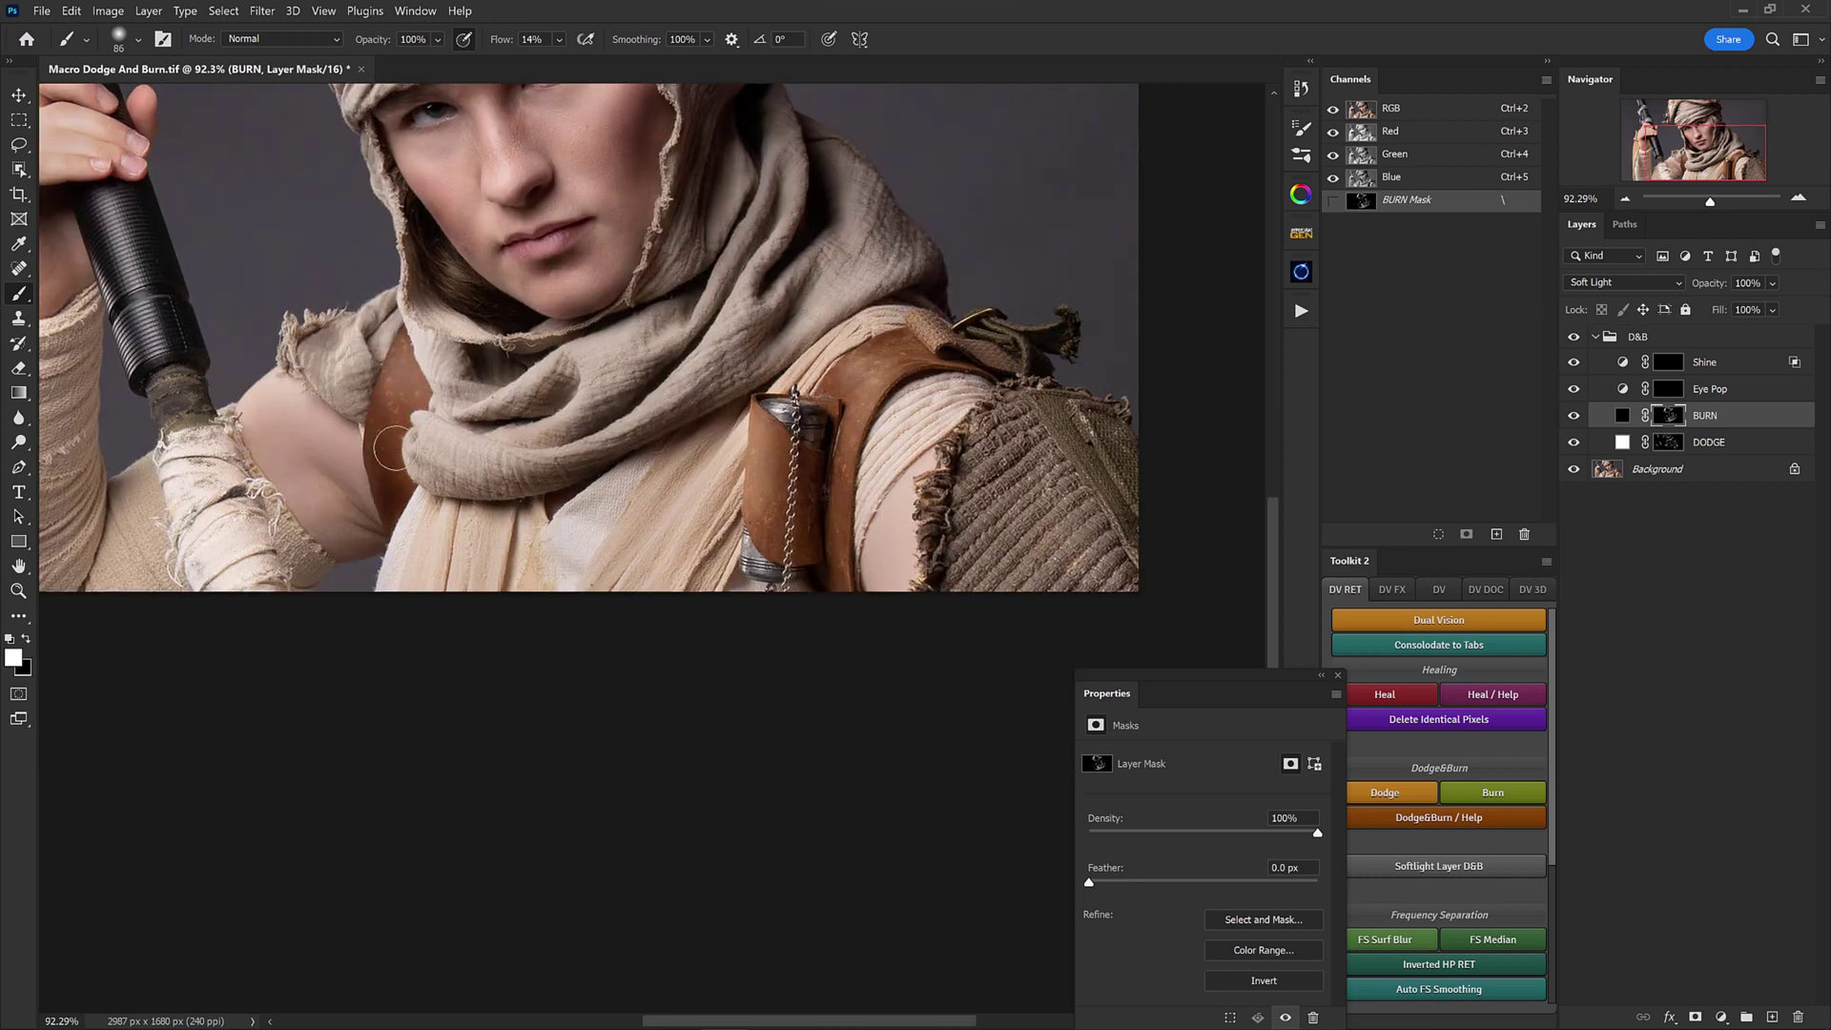
Step: Darken the leather strap, shoulder cloth, sleeve and scarf edge
{"action": "mouse_move", "coordinate": [820, 475]}
{"action": "left_mouse_down"}
{"action": "mouse_move", "coordinate": [689, 428]}
{"action": "mouse_move", "coordinate": [656, 393]}
{"action": "mouse_move", "coordinate": [644, 515]}
{"action": "mouse_move", "coordinate": [707, 423]}
{"action": "mouse_move", "coordinate": [717, 554]}
{"action": "mouse_move", "coordinate": [709, 424]}
{"action": "left_mouse_up"}
{"action": "mouse_move", "coordinate": [823, 352]}
{"action": "left_mouse_down"}
{"action": "mouse_move", "coordinate": [829, 398]}
{"action": "mouse_move", "coordinate": [866, 371]}
{"action": "mouse_move", "coordinate": [919, 412]}
{"action": "mouse_move", "coordinate": [919, 433]}
{"action": "mouse_move", "coordinate": [846, 482]}
{"action": "left_mouse_up"}
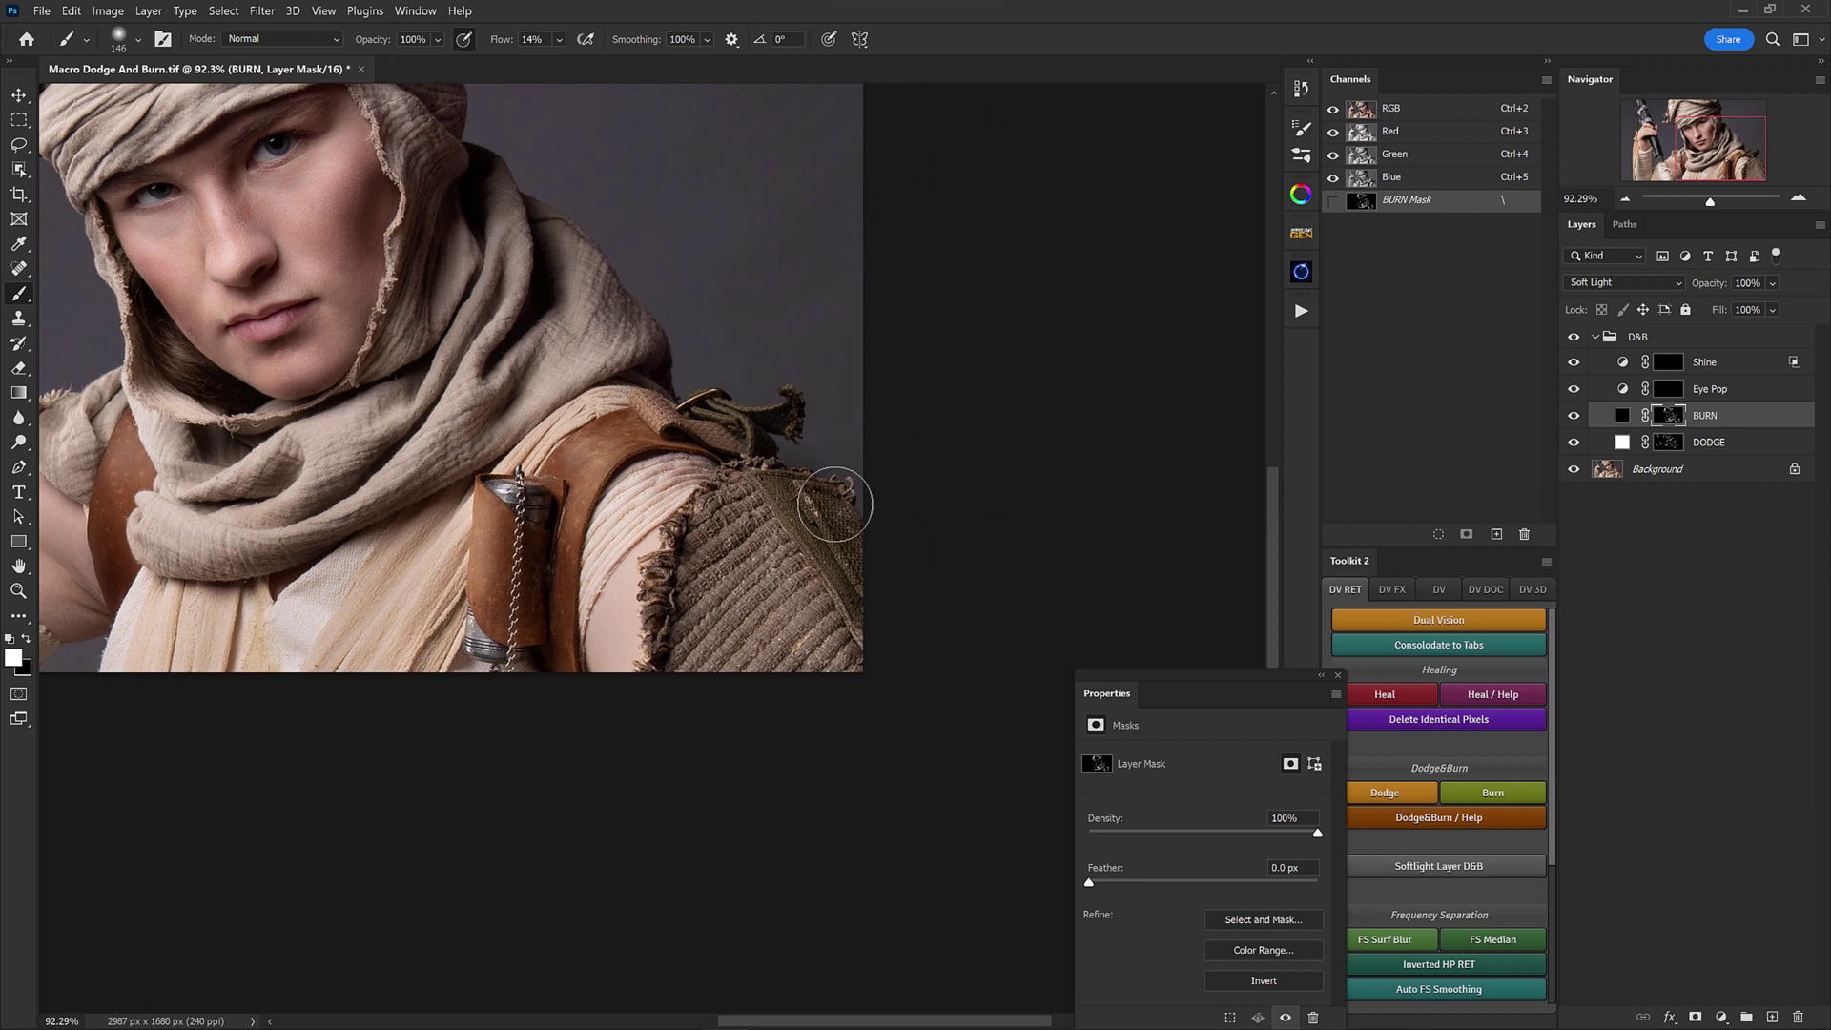
{"action": "left_click_drag", "start_coordinate": [801, 553], "coordinate": [813, 544]}
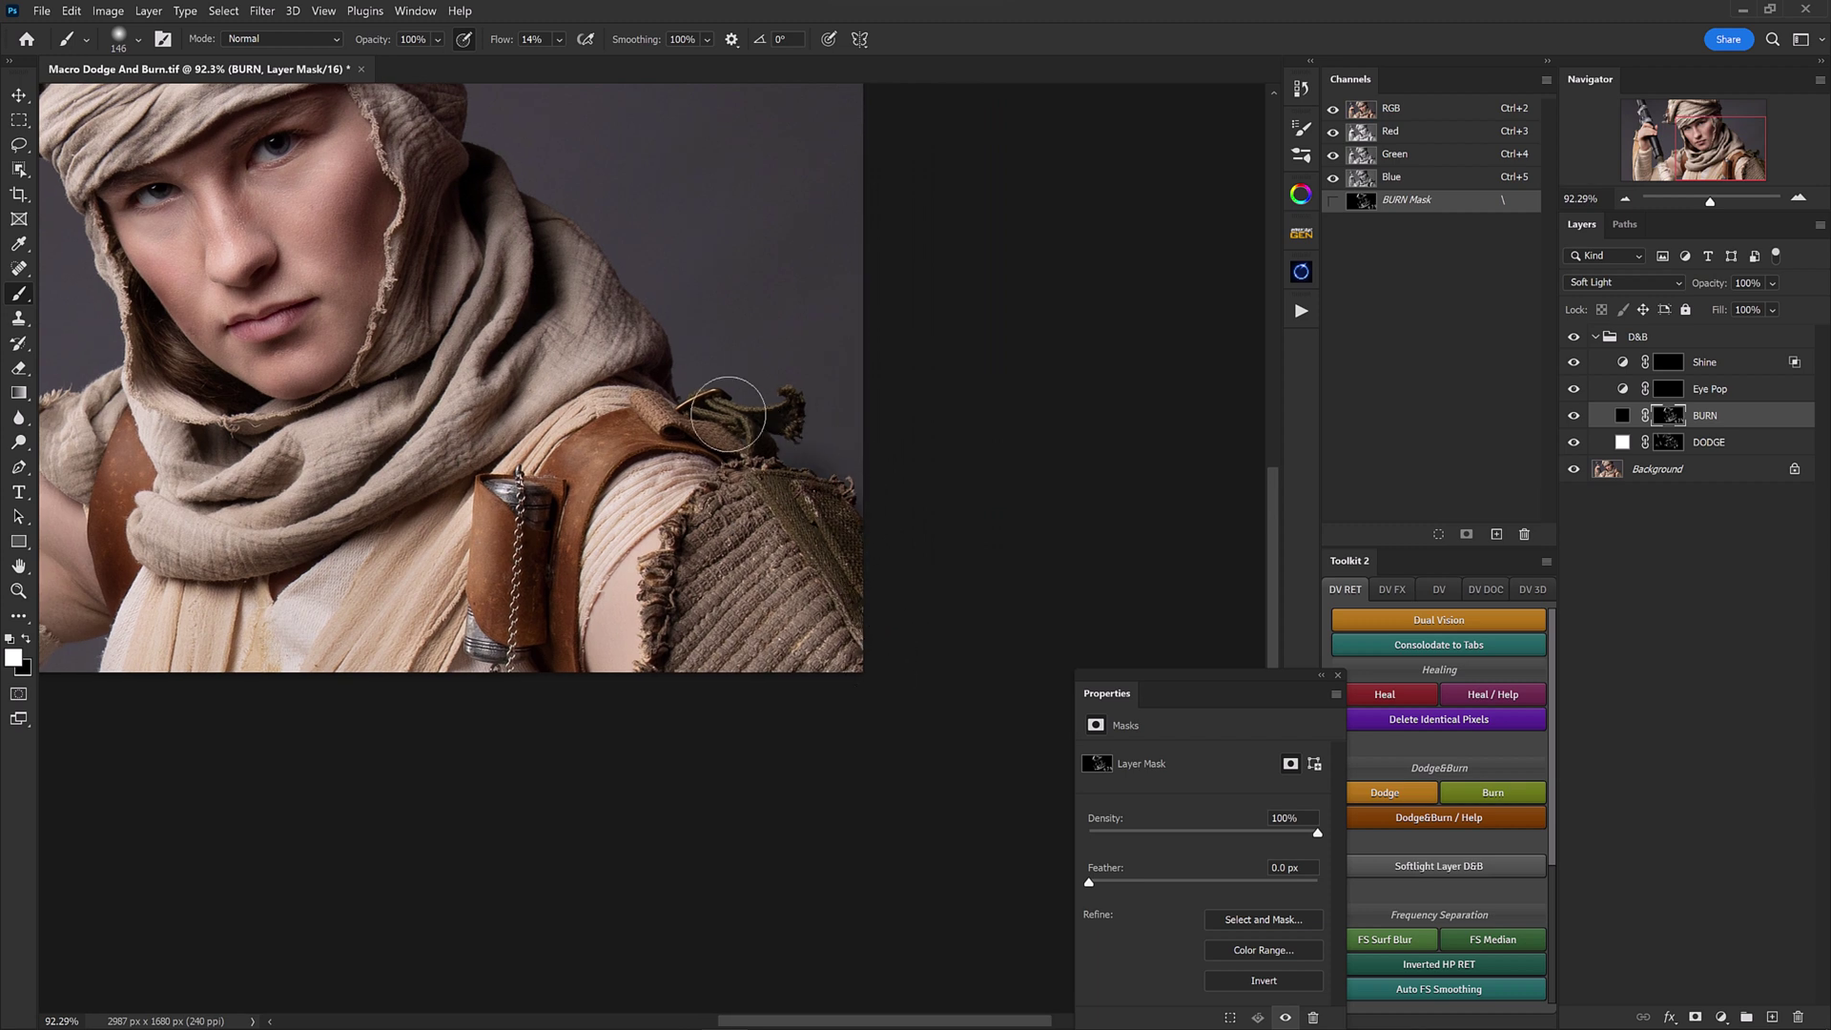
{"action": "mouse_move", "coordinate": [681, 396]}
{"action": "left_mouse_down"}
{"action": "mouse_move", "coordinate": [564, 176]}
{"action": "mouse_move", "coordinate": [714, 364]}
{"action": "left_mouse_up"}
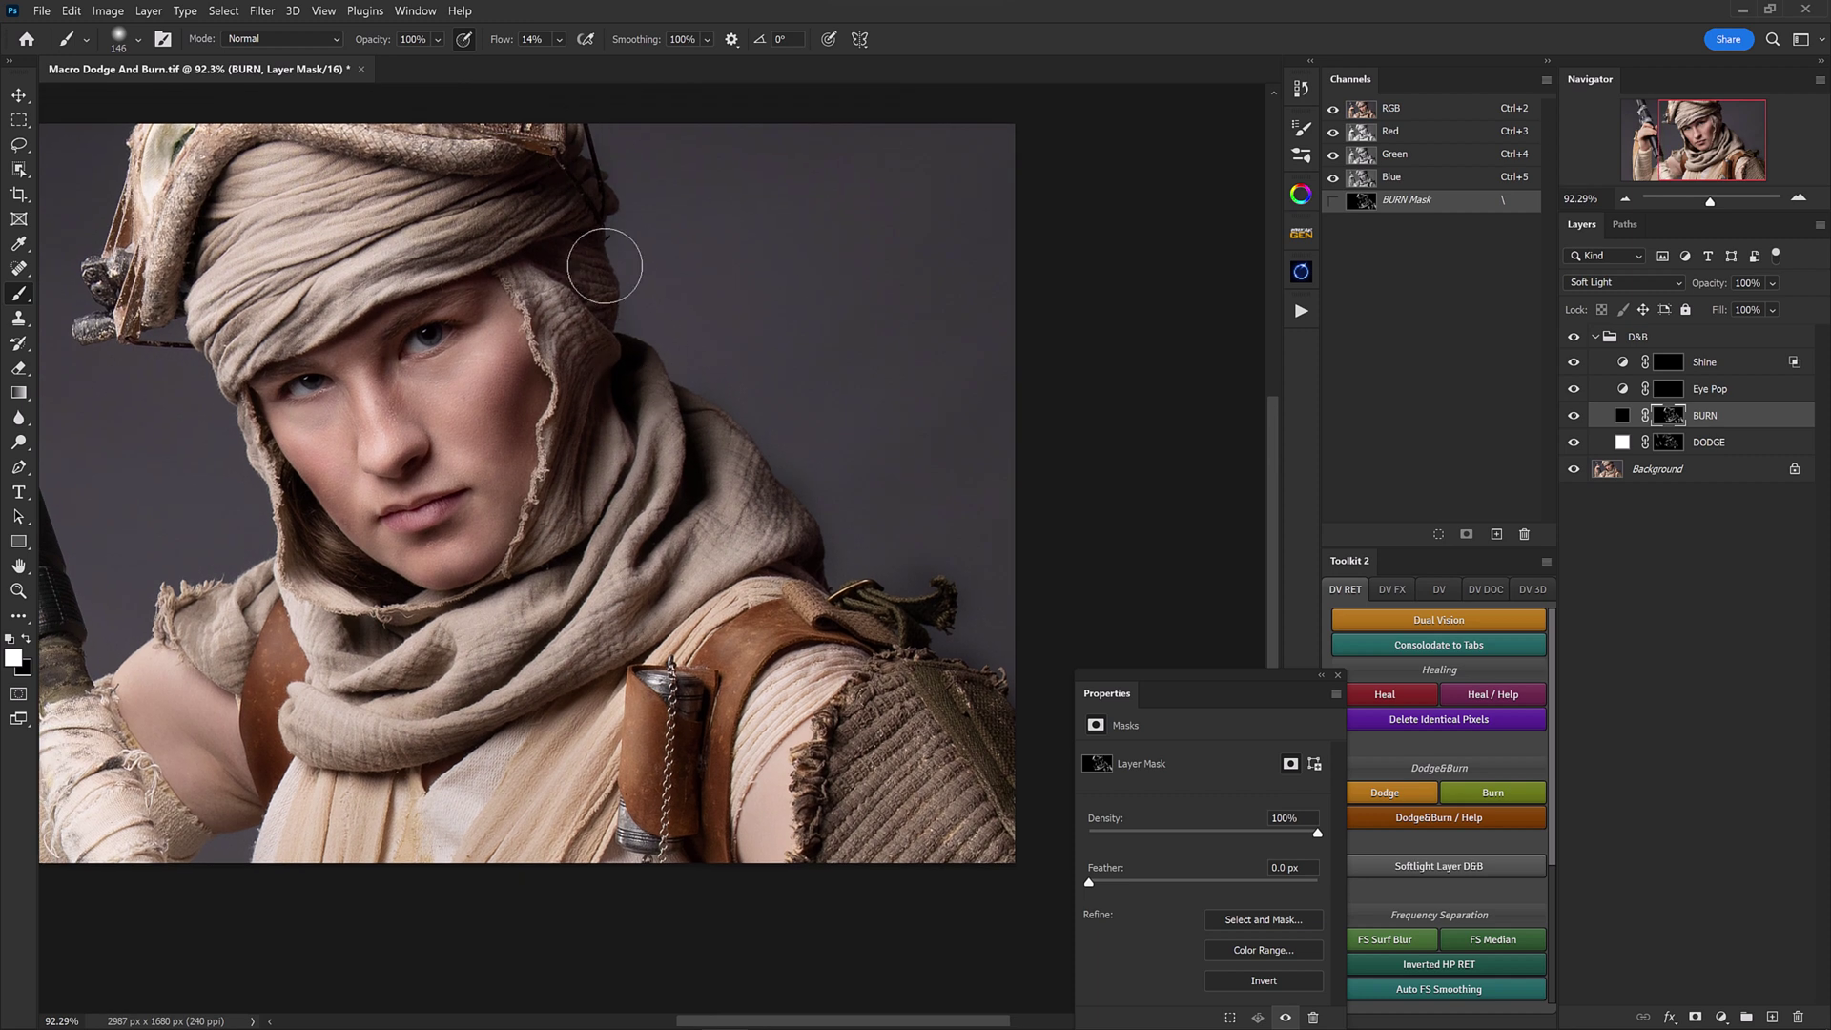
Step: Darken the left edge of the wrapped forearm, then resize the brush to 65 px
{"action": "mouse_move", "coordinate": [807, 404]}
{"action": "left_mouse_down"}
{"action": "mouse_move", "coordinate": [862, 368]}
{"action": "mouse_move", "coordinate": [858, 345]}
{"action": "left_mouse_up"}
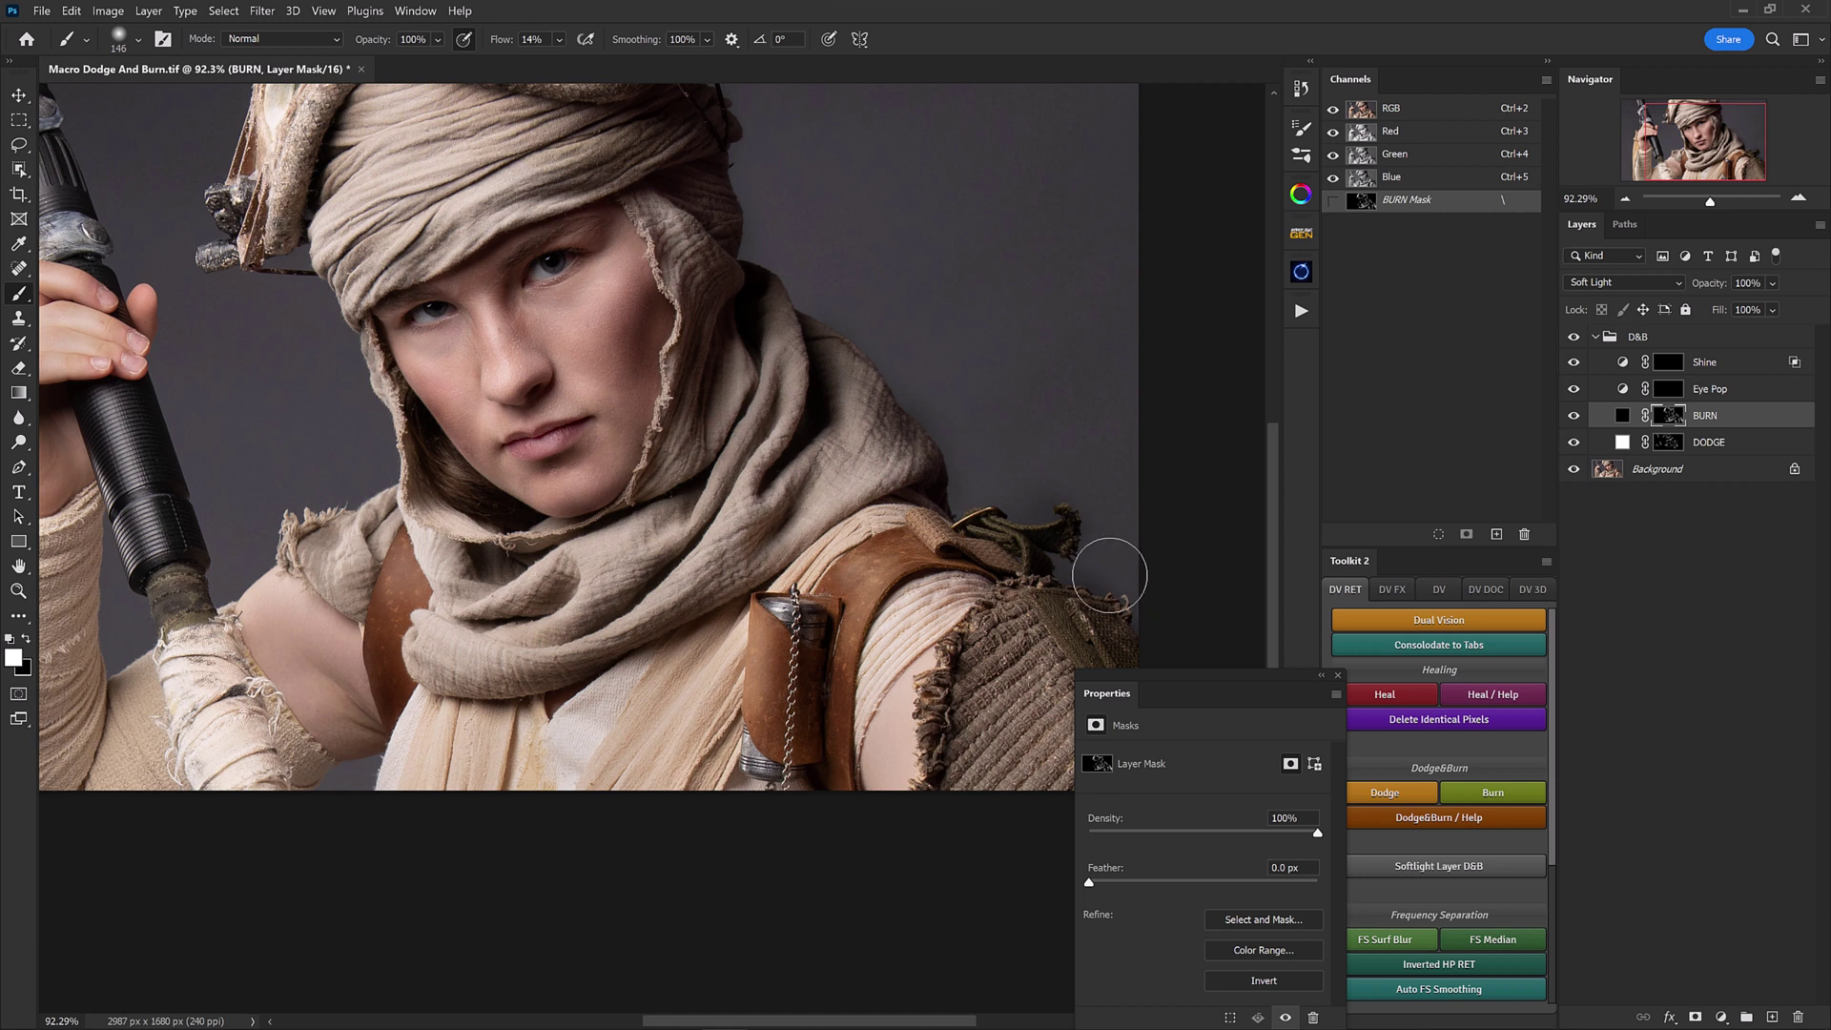
{"action": "left_click_drag", "start_coordinate": [556, 502], "coordinate": [727, 392]}
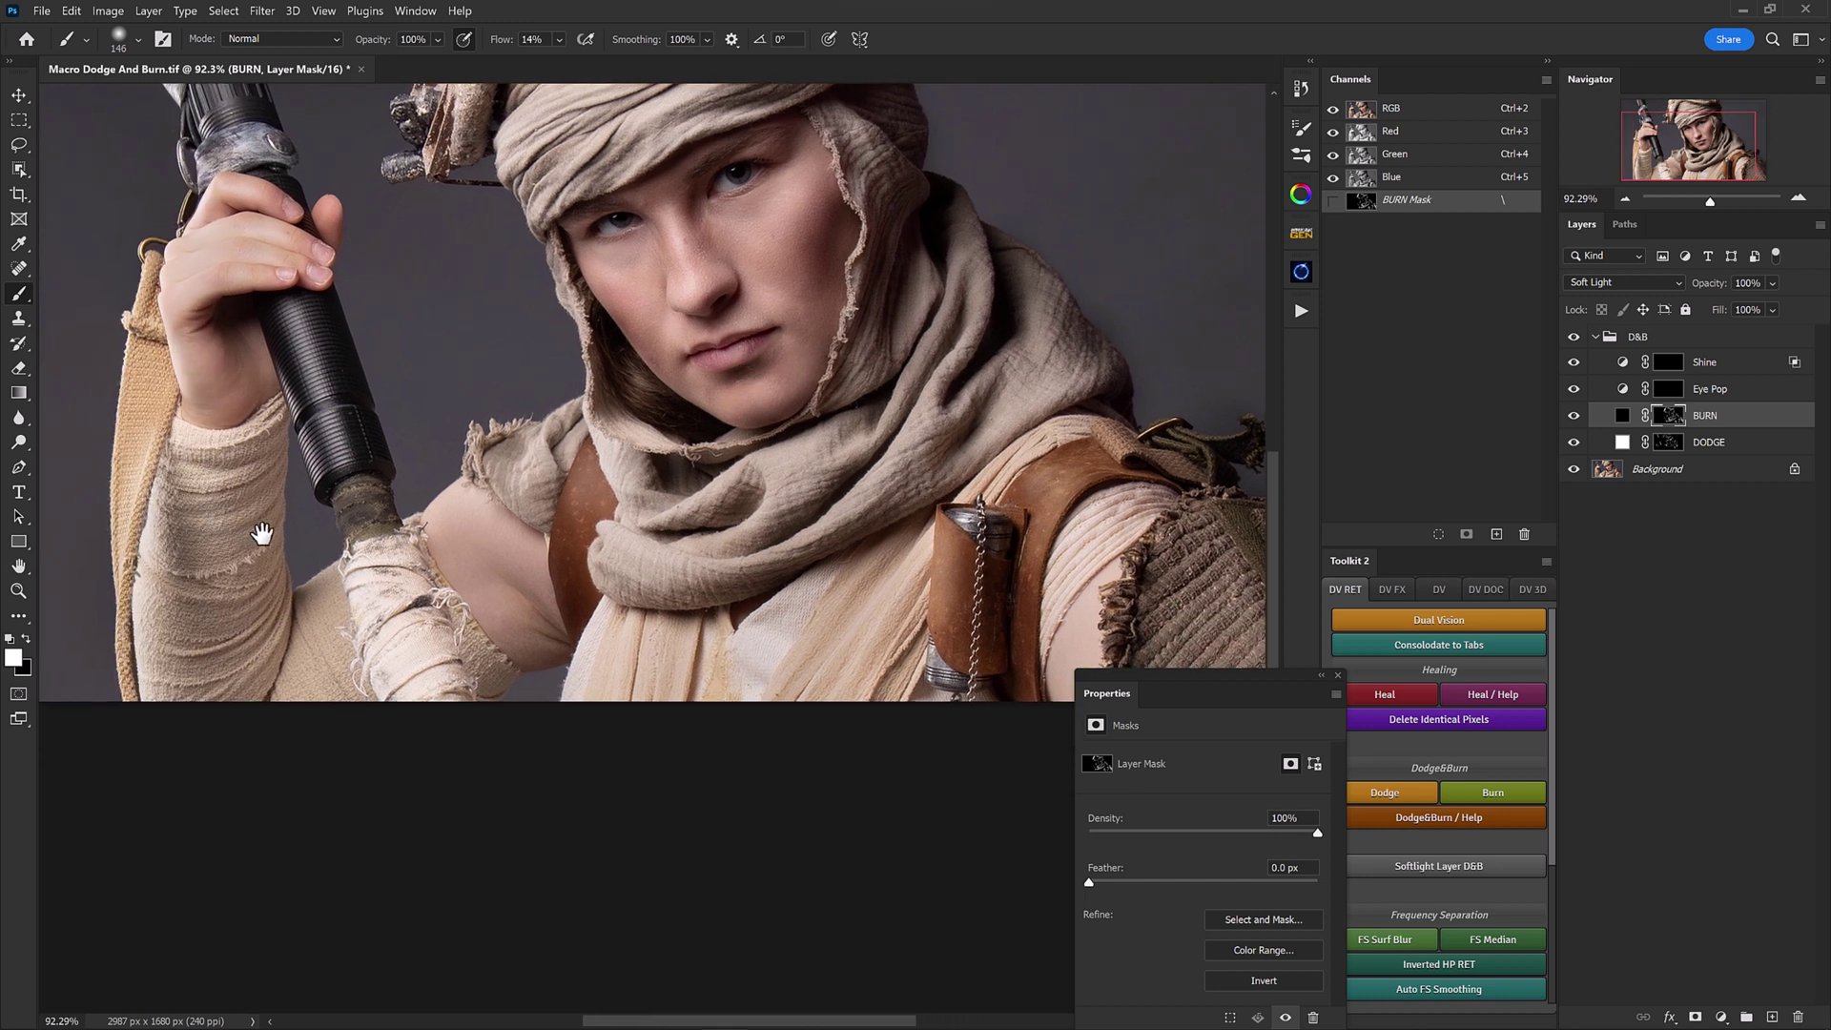
{"action": "left_click_drag", "start_coordinate": [223, 456], "coordinate": [285, 471]}
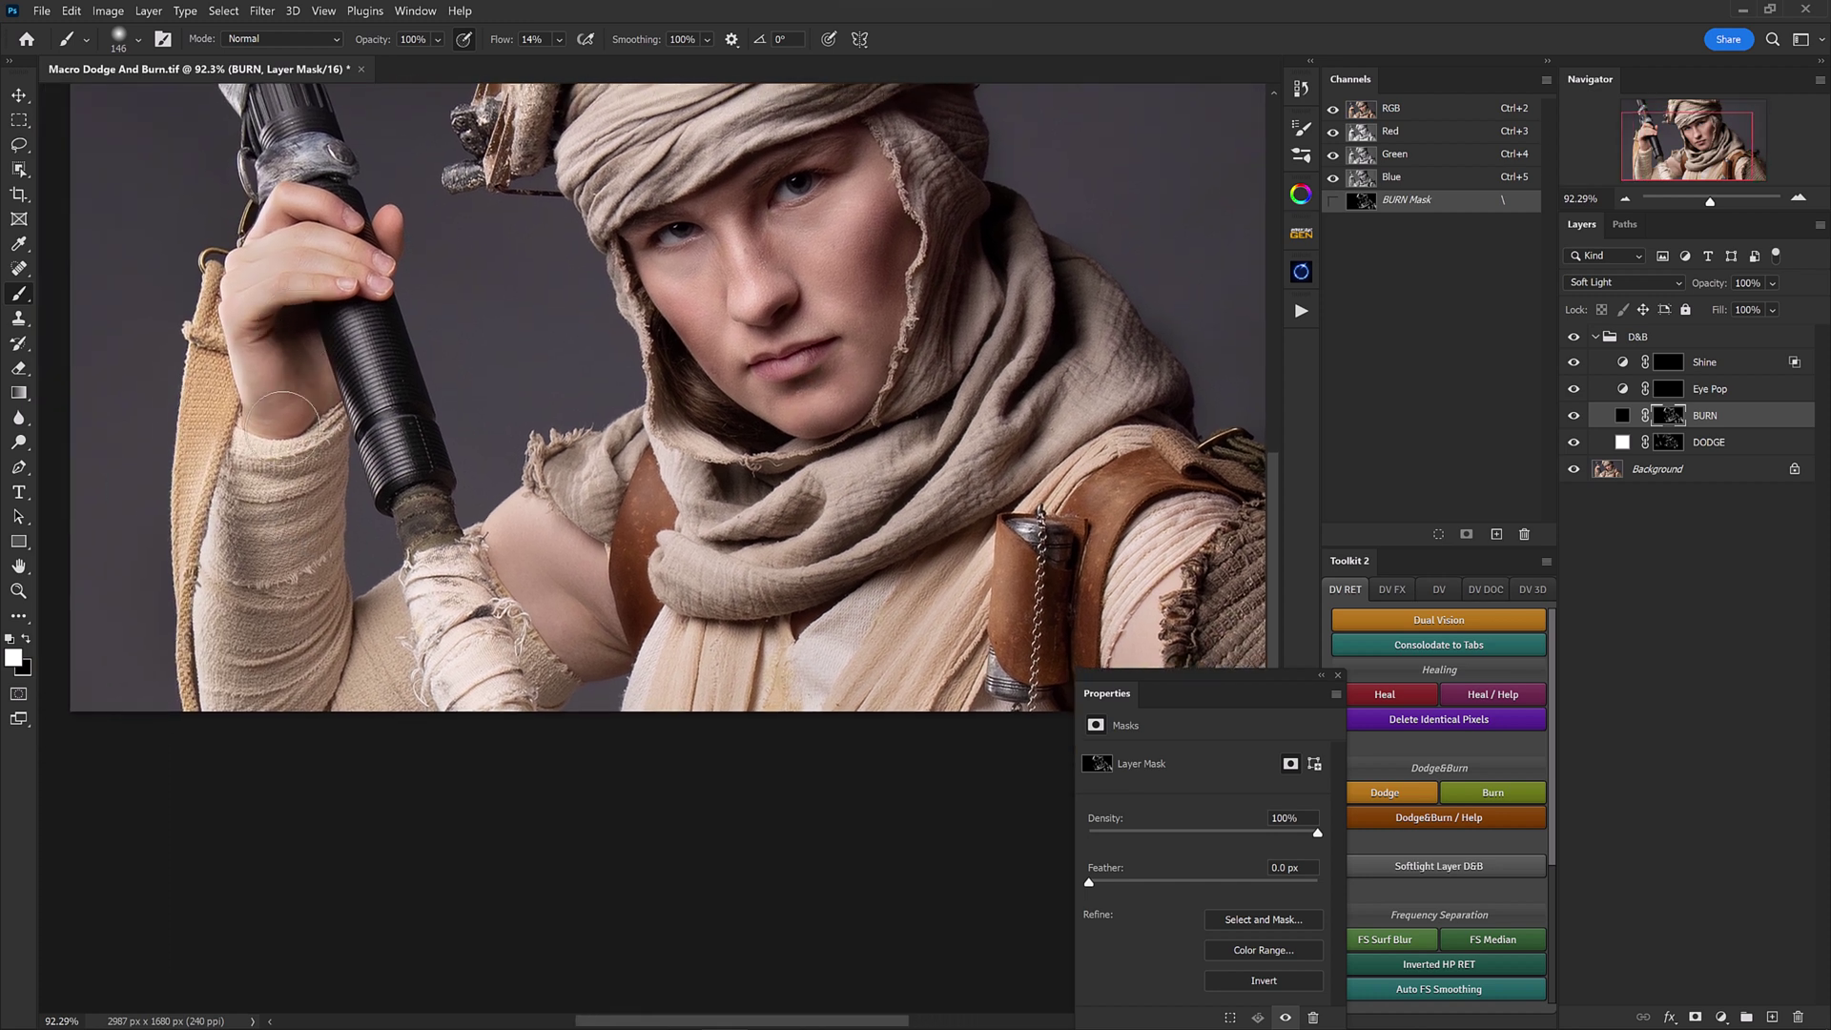
{"action": "mouse_move", "coordinate": [232, 516]}
{"action": "left_mouse_down"}
{"action": "mouse_move", "coordinate": [253, 684]}
{"action": "mouse_move", "coordinate": [241, 648]}
{"action": "mouse_move", "coordinate": [266, 708]}
{"action": "mouse_move", "coordinate": [307, 653]}
{"action": "mouse_move", "coordinate": [274, 606]}
{"action": "mouse_move", "coordinate": [341, 638]}
{"action": "mouse_move", "coordinate": [315, 460]}
{"action": "mouse_move", "coordinate": [316, 658]}
{"action": "mouse_move", "coordinate": [330, 444]}
{"action": "mouse_move", "coordinate": [313, 683]}
{"action": "mouse_move", "coordinate": [346, 597]}
{"action": "mouse_move", "coordinate": [329, 700]}
{"action": "mouse_move", "coordinate": [296, 495]}
{"action": "mouse_move", "coordinate": [280, 588]}
{"action": "mouse_move", "coordinate": [315, 444]}
{"action": "mouse_move", "coordinate": [320, 518]}
{"action": "mouse_move", "coordinate": [259, 399]}
{"action": "mouse_move", "coordinate": [317, 546]}
{"action": "mouse_move", "coordinate": [314, 458]}
{"action": "mouse_move", "coordinate": [327, 520]}
{"action": "mouse_move", "coordinate": [330, 478]}
{"action": "mouse_move", "coordinate": [297, 379]}
{"action": "mouse_move", "coordinate": [314, 471]}
{"action": "mouse_move", "coordinate": [314, 446]}
{"action": "mouse_move", "coordinate": [293, 586]}
{"action": "mouse_move", "coordinate": [326, 451]}
{"action": "mouse_move", "coordinate": [326, 608]}
{"action": "mouse_move", "coordinate": [305, 460]}
{"action": "mouse_move", "coordinate": [309, 667]}
{"action": "mouse_move", "coordinate": [324, 458]}
{"action": "left_mouse_up"}
{"action": "key", "text": "x"}
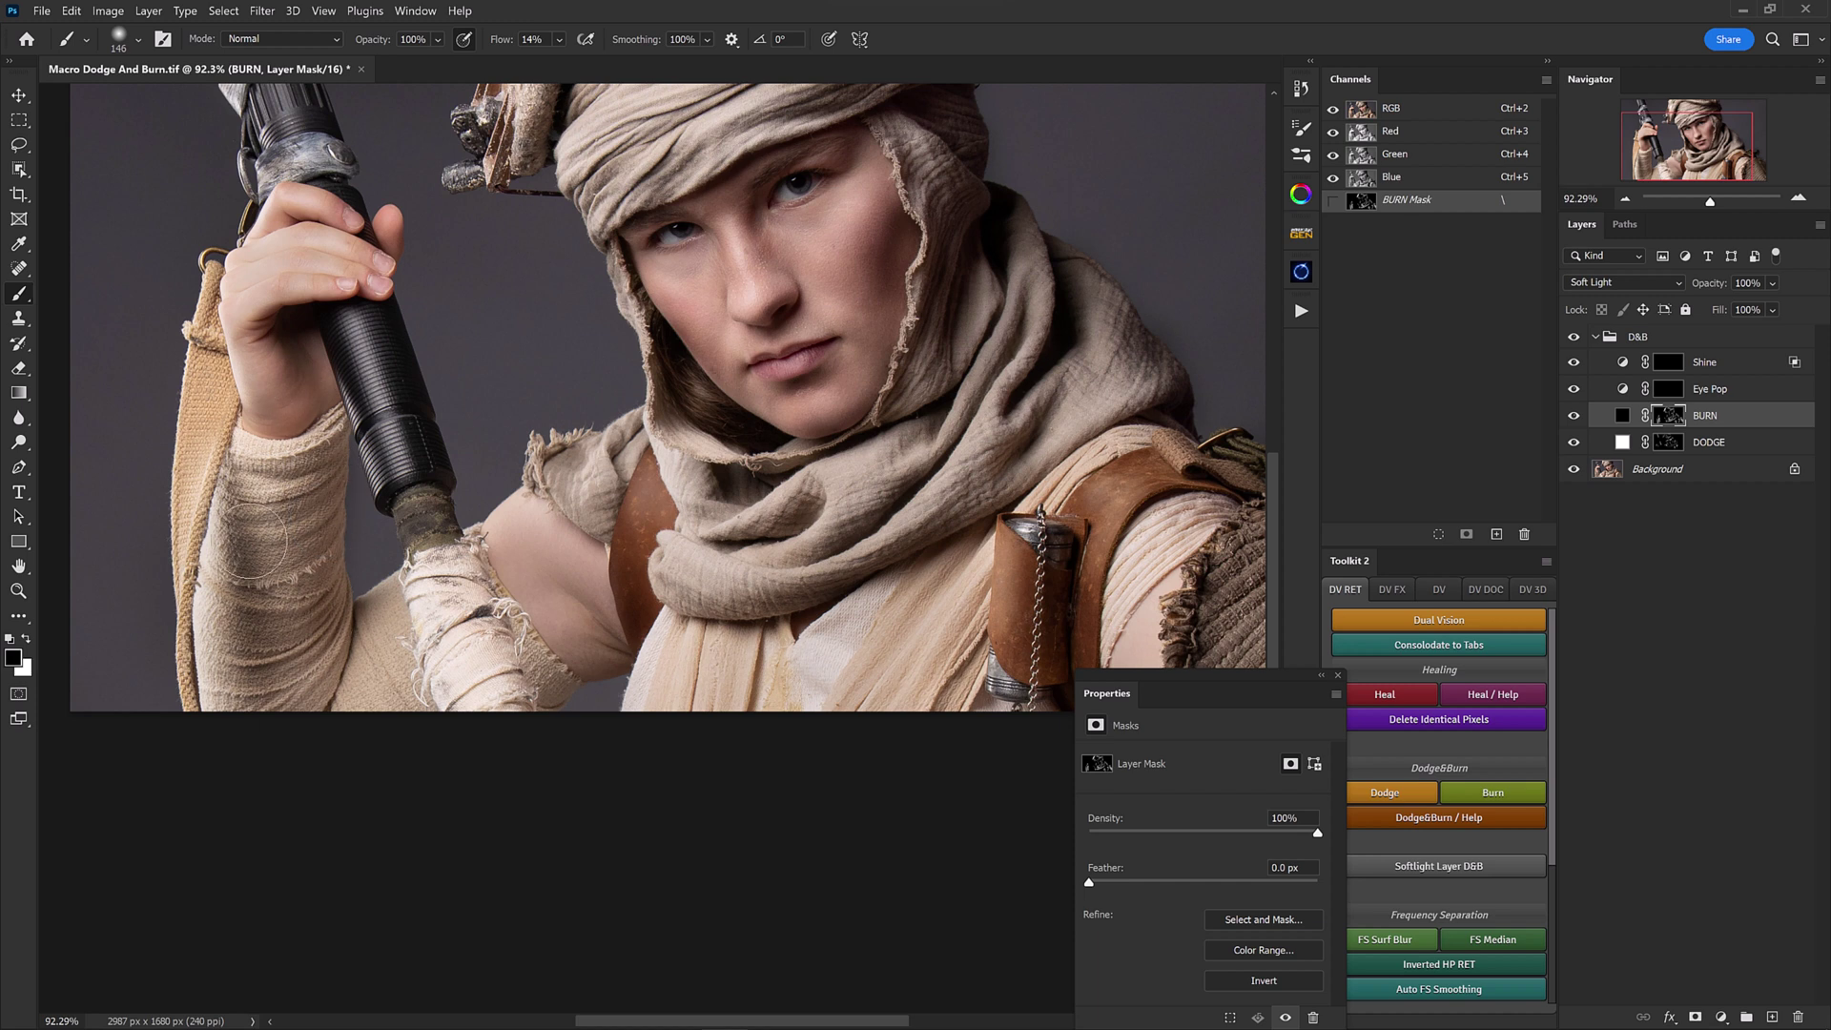
{"action": "left_click_drag", "start_coordinate": [228, 357], "coordinate": [209, 358]}
{"action": "key", "text": "x"}
{"action": "left_click_drag", "start_coordinate": [399, 344], "coordinate": [386, 507]}
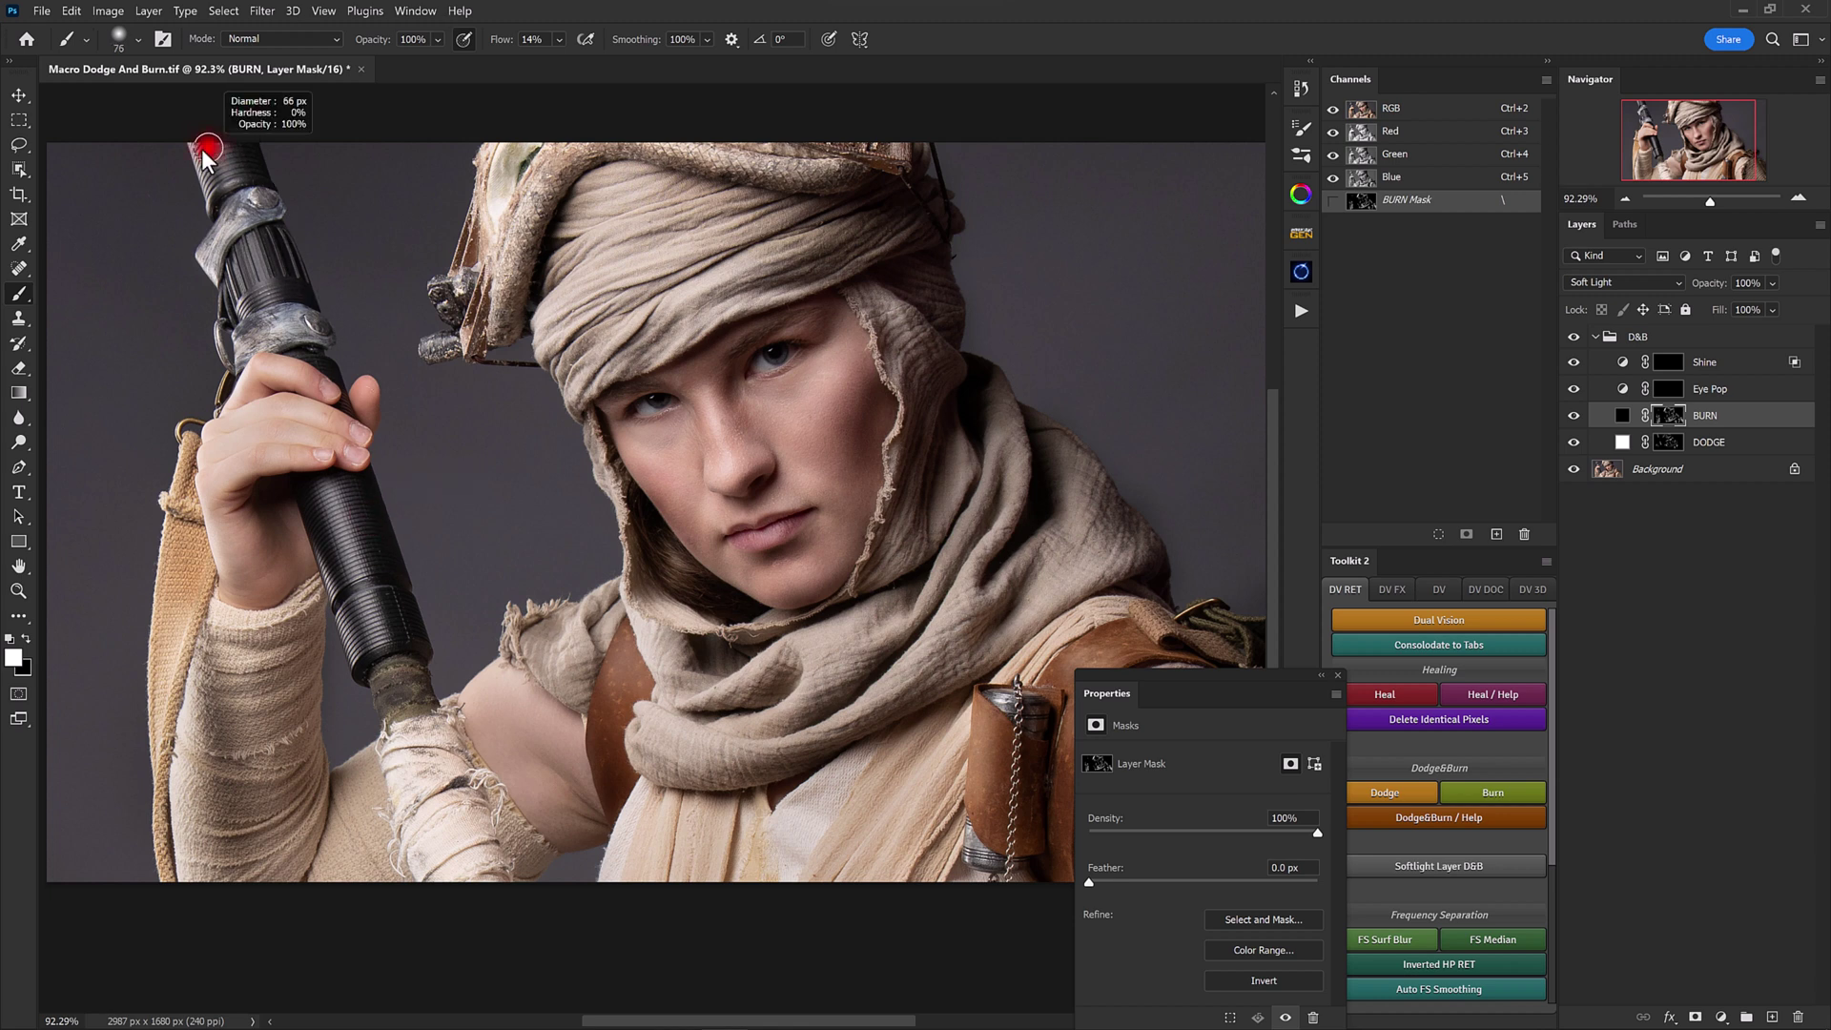
{"action": "mouse_move", "coordinate": [236, 176]}
{"action": "left_mouse_down"}
{"action": "mouse_move", "coordinate": [264, 215]}
{"action": "mouse_move", "coordinate": [310, 140]}
{"action": "mouse_move", "coordinate": [296, 157]}
{"action": "mouse_move", "coordinate": [404, 238]}
{"action": "left_mouse_up"}
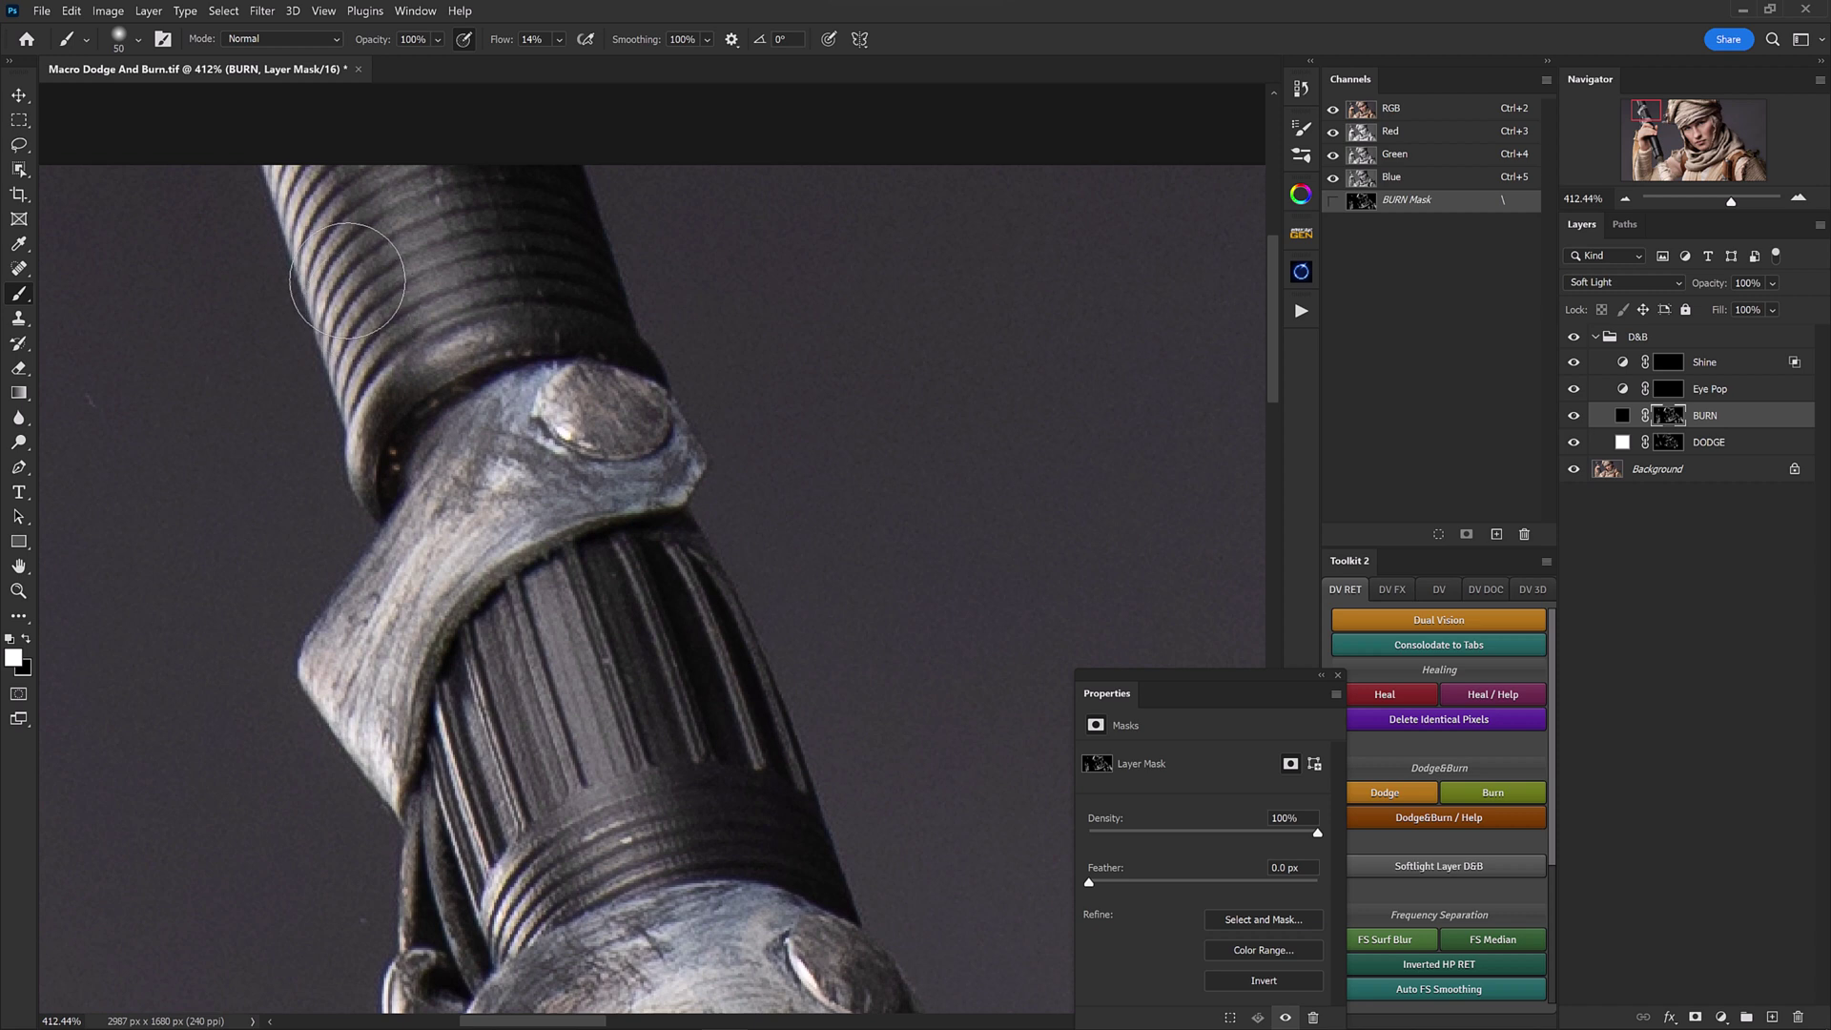
{"action": "mouse_move", "coordinate": [412, 233]}
{"action": "left_mouse_down"}
{"action": "mouse_move", "coordinate": [379, 240]}
{"action": "mouse_move", "coordinate": [353, 187]}
{"action": "left_mouse_up"}
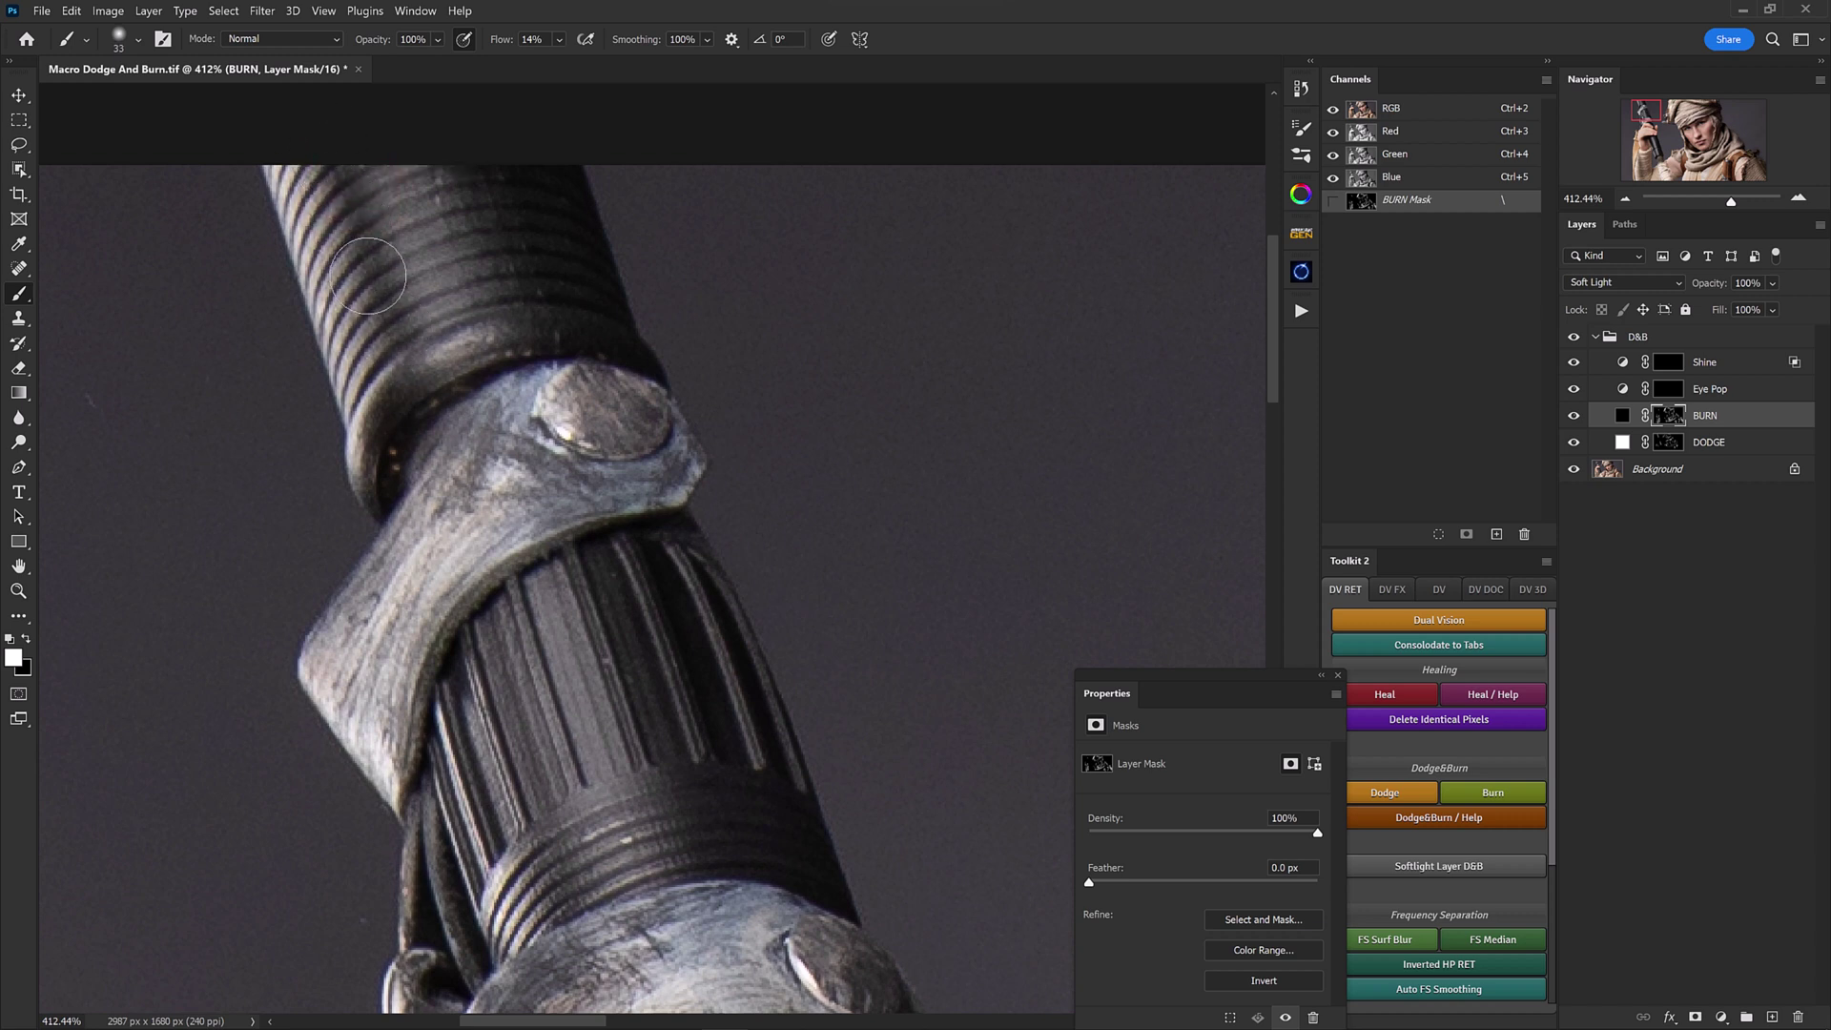
{"action": "left_click_drag", "start_coordinate": [552, 626], "coordinate": [490, 470]}
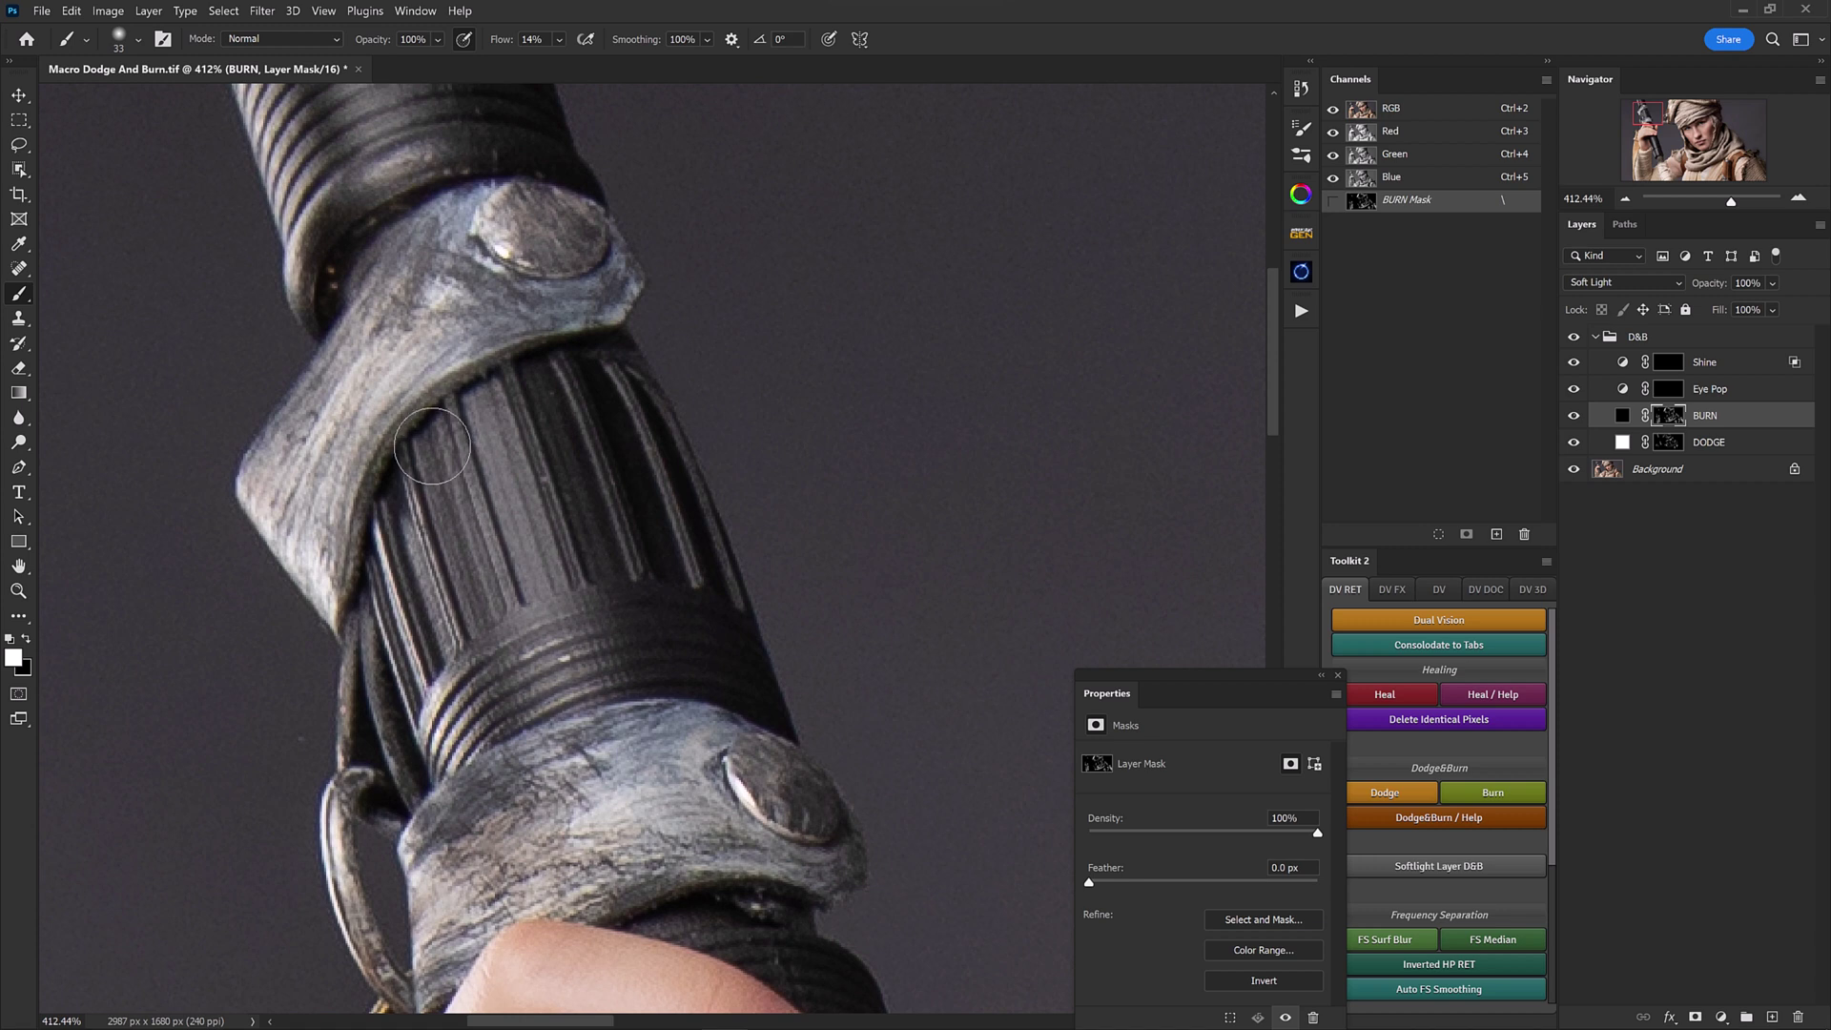
{"action": "key", "text": "ctrl+0"}
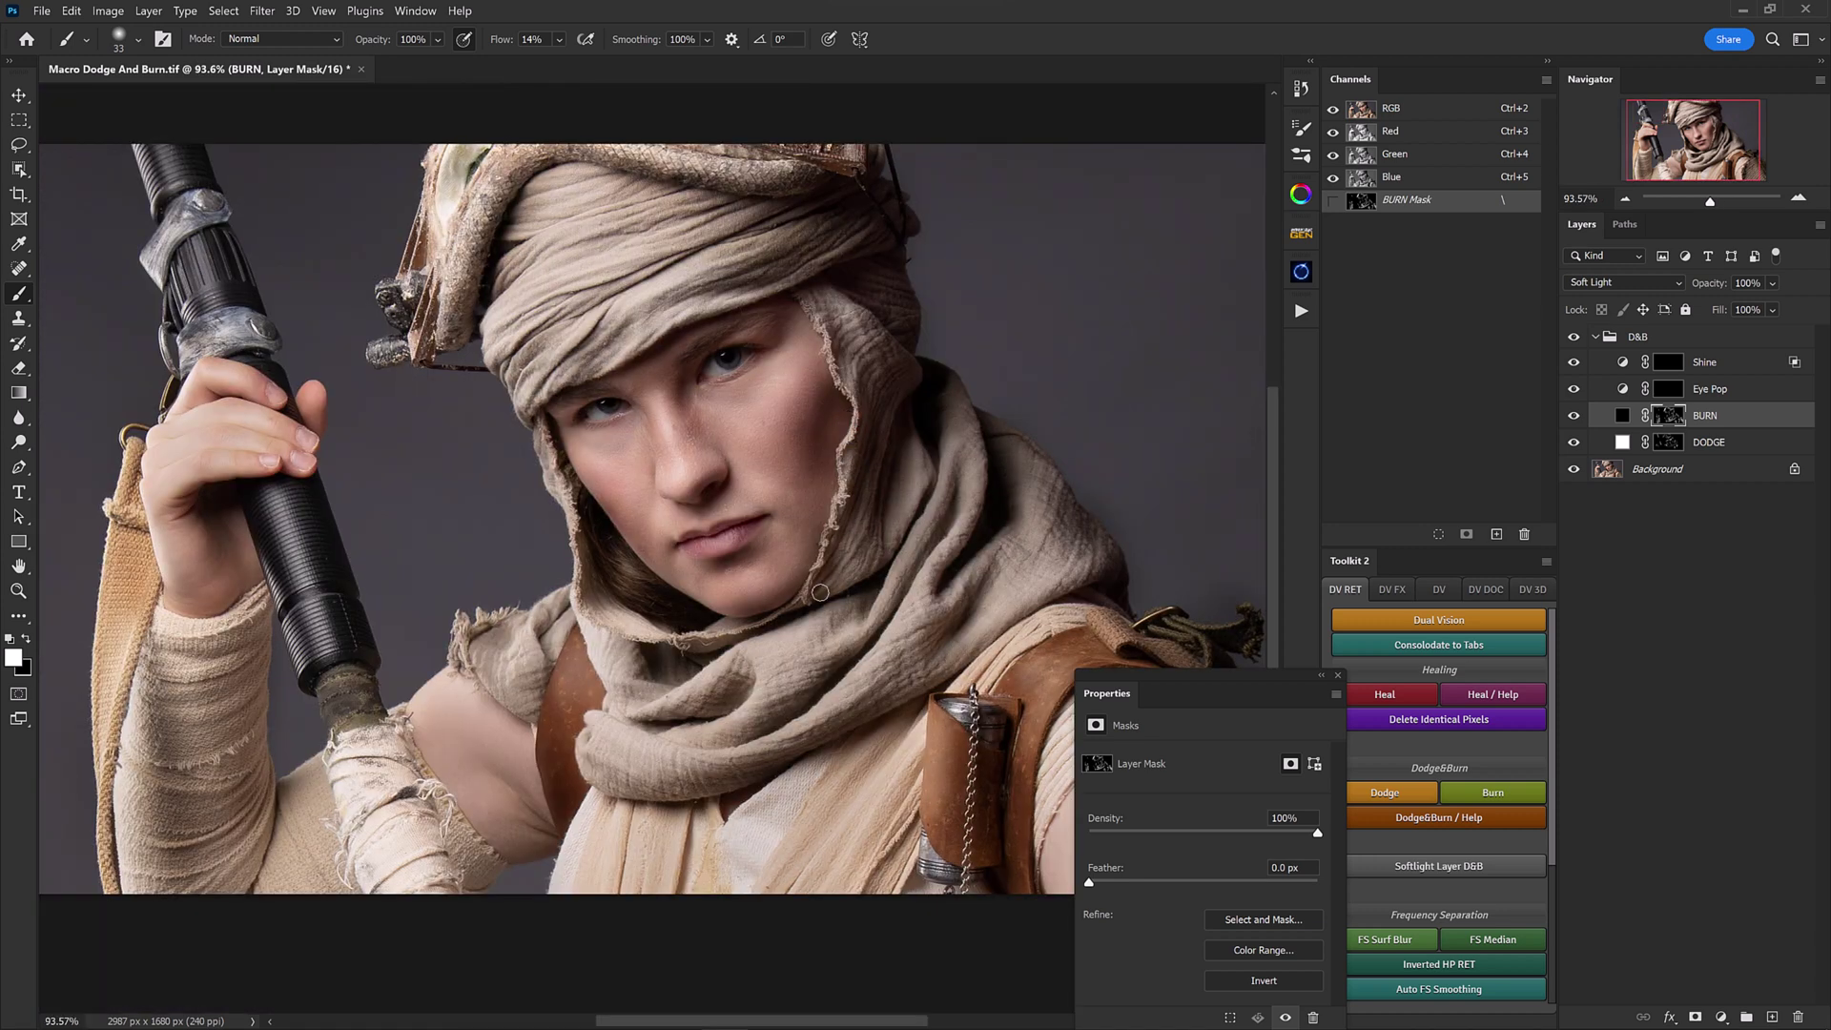
{"action": "left_click", "coordinate": [1573, 340]}
{"action": "left_click", "coordinate": [1573, 340]}
{"action": "left_click", "coordinate": [1573, 339]}
{"action": "left_click", "coordinate": [1574, 339]}
{"action": "left_click", "coordinate": [1572, 341]}
{"action": "left_click", "coordinate": [1572, 341]}
{"action": "scroll", "coordinate": [861, 435], "scroll_direction": "down", "scroll_amount": 3}
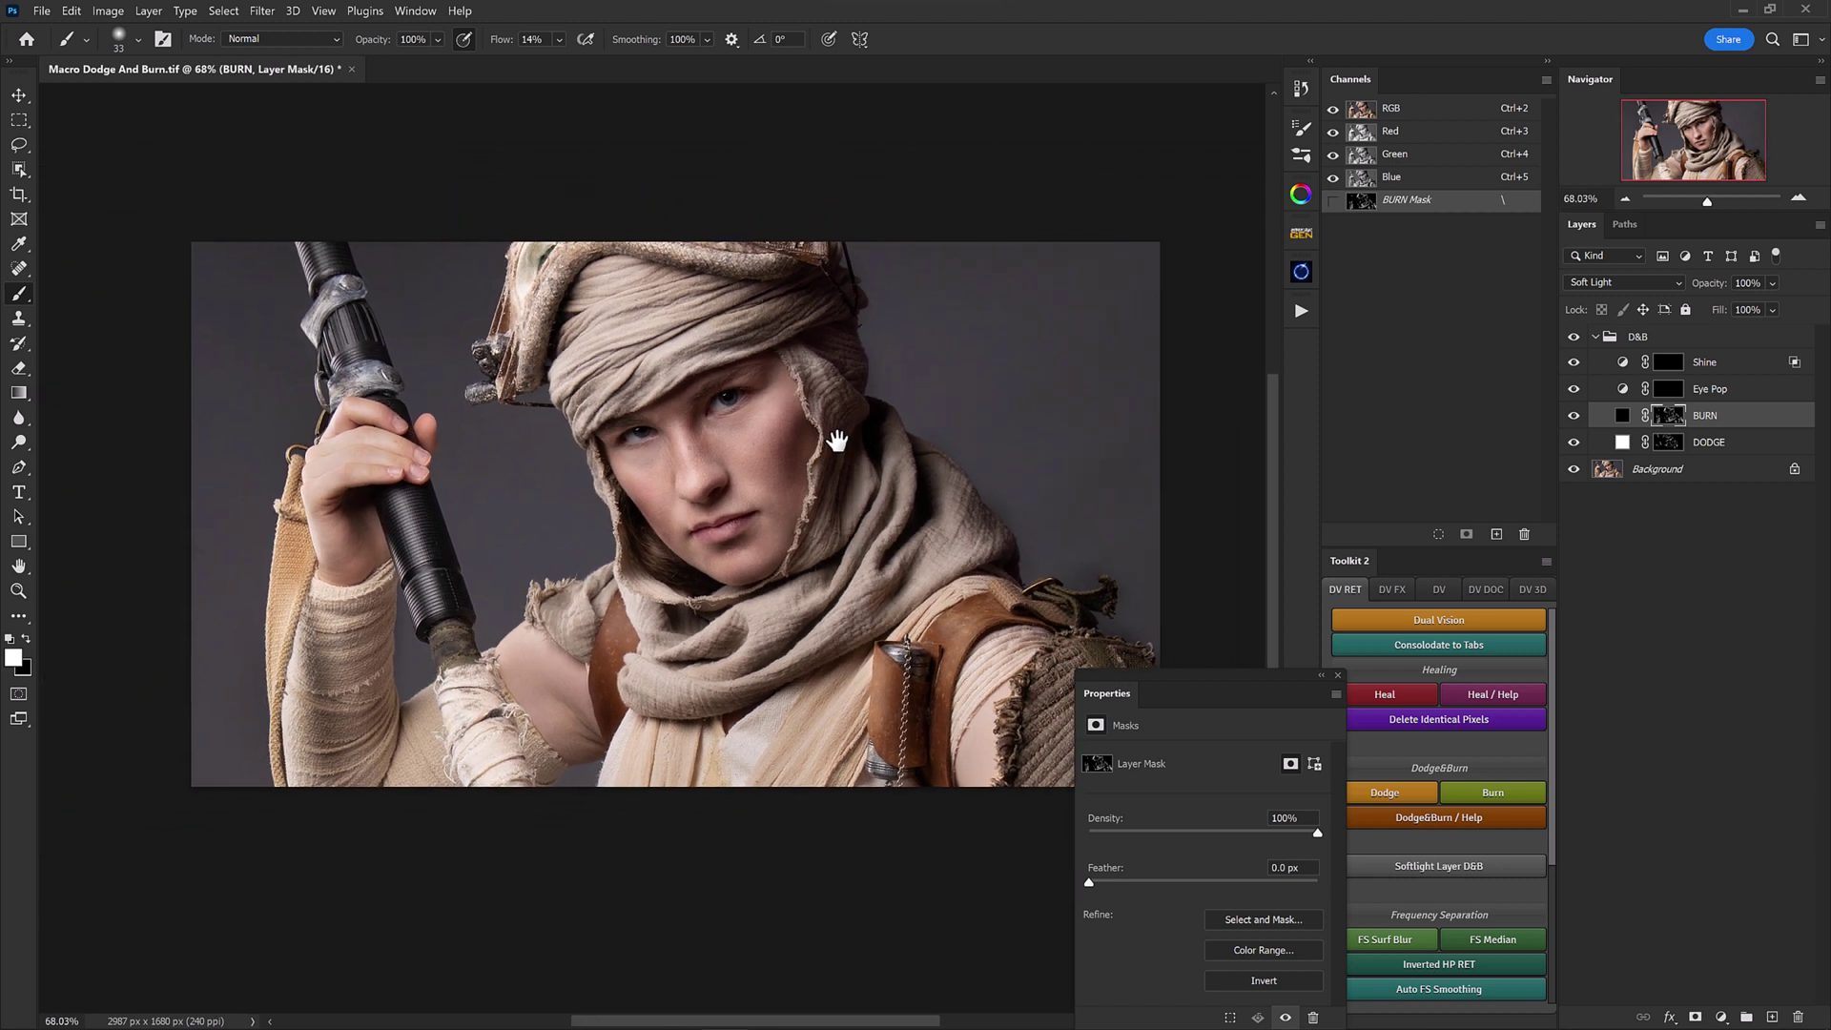
{"action": "left_click_drag", "start_coordinate": [1001, 455], "coordinate": [992, 442]}
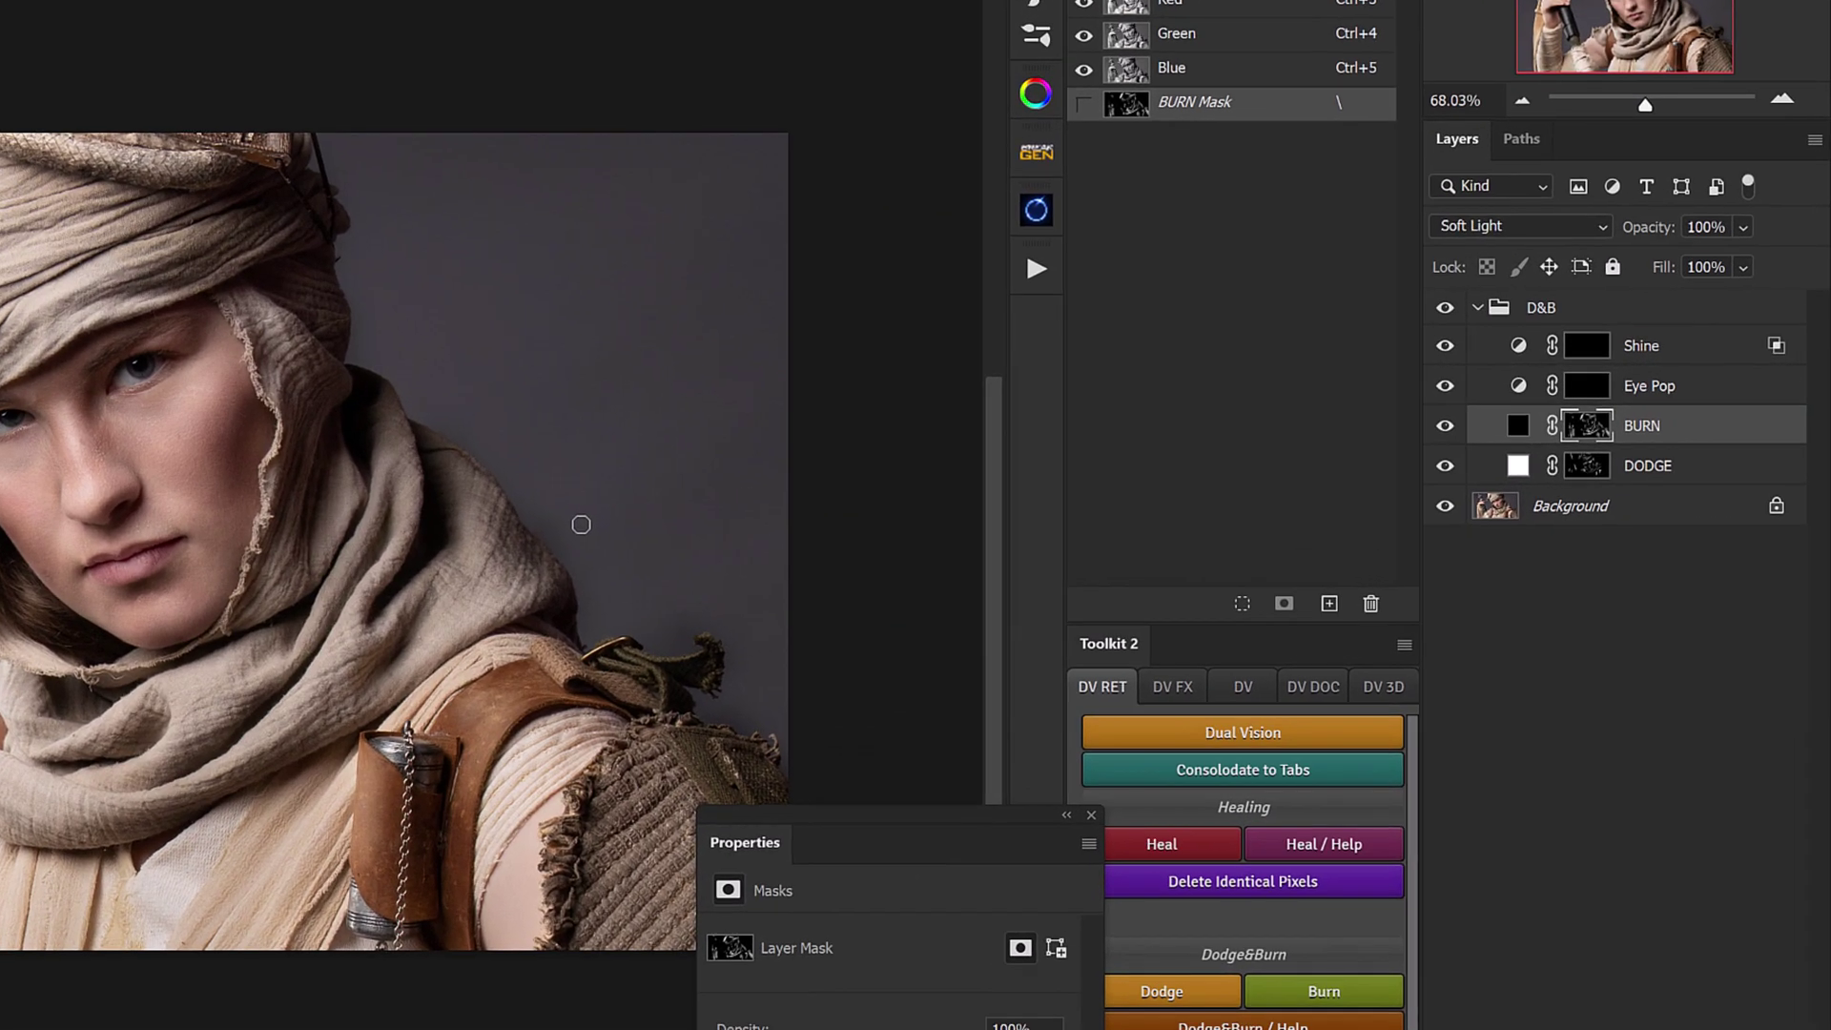
Step: Select the subject from the Background layer and add it as the D&B group's layer mask
{"action": "left_click", "coordinate": [1549, 519]}
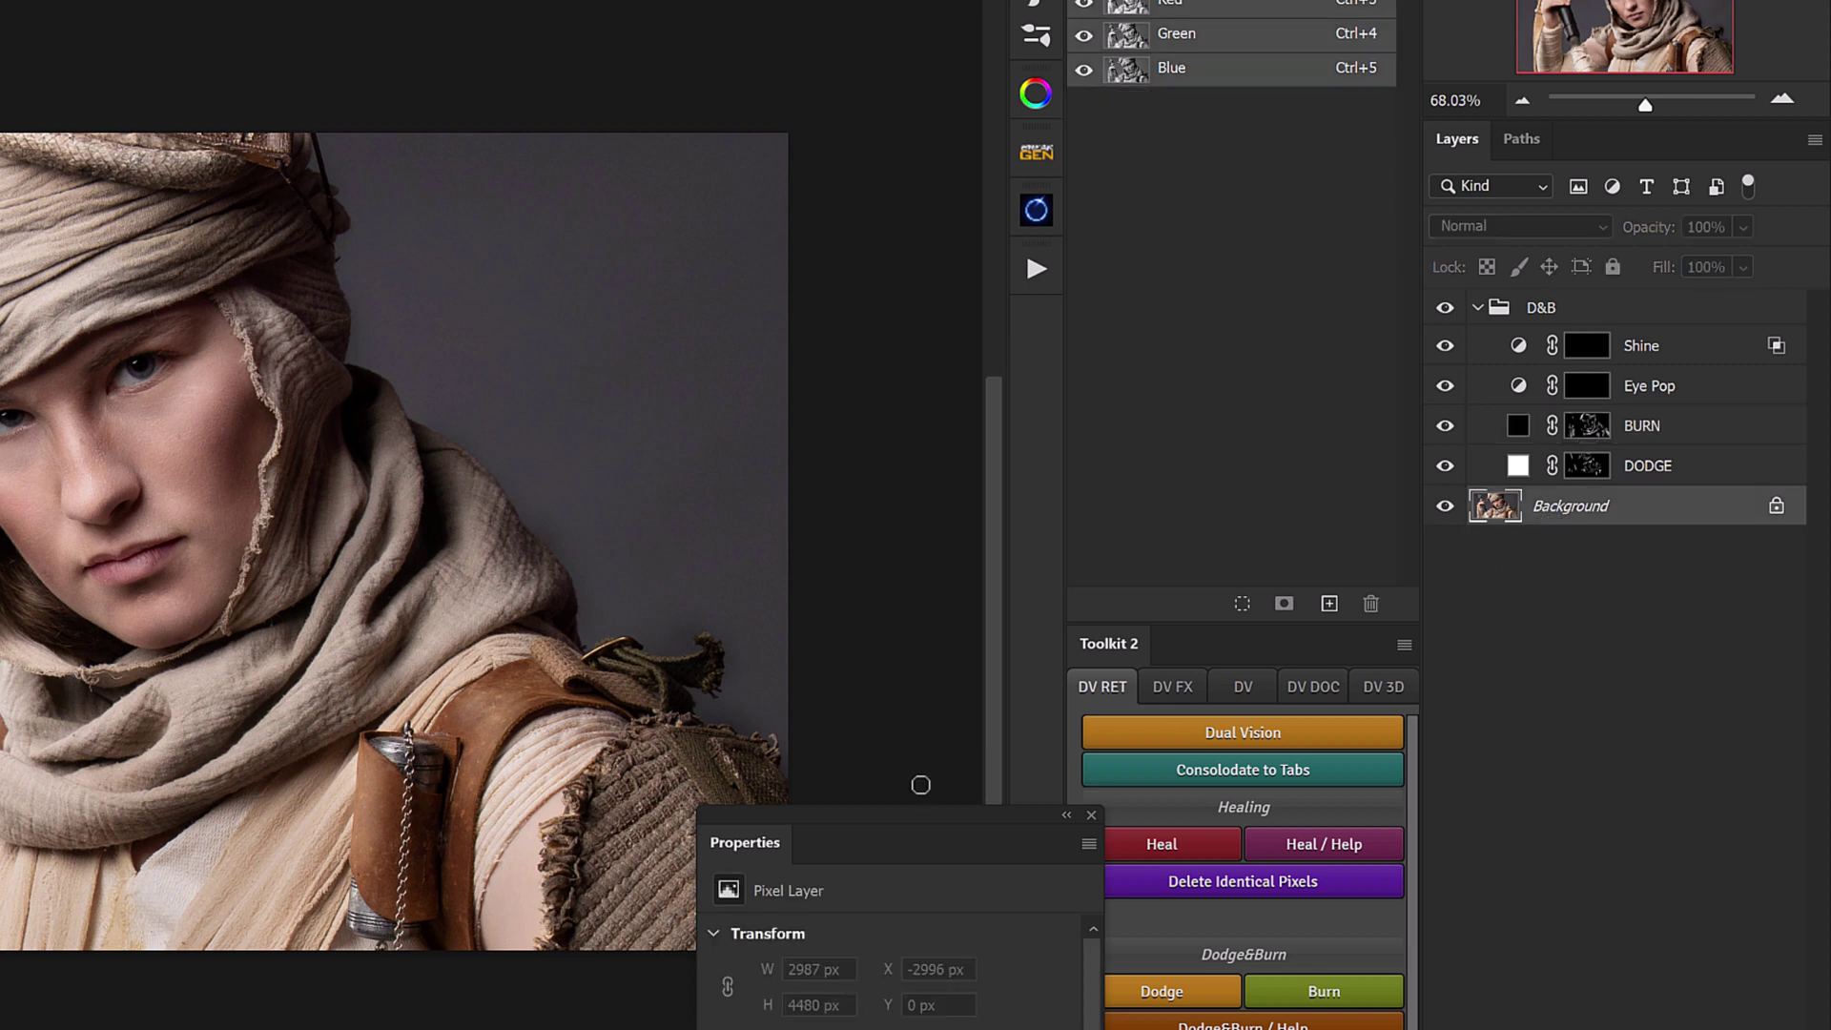
{"action": "left_click_drag", "start_coordinate": [904, 826], "coordinate": [806, 492]}
{"action": "scroll", "coordinate": [997, 667], "scroll_direction": "down", "scroll_amount": 3}
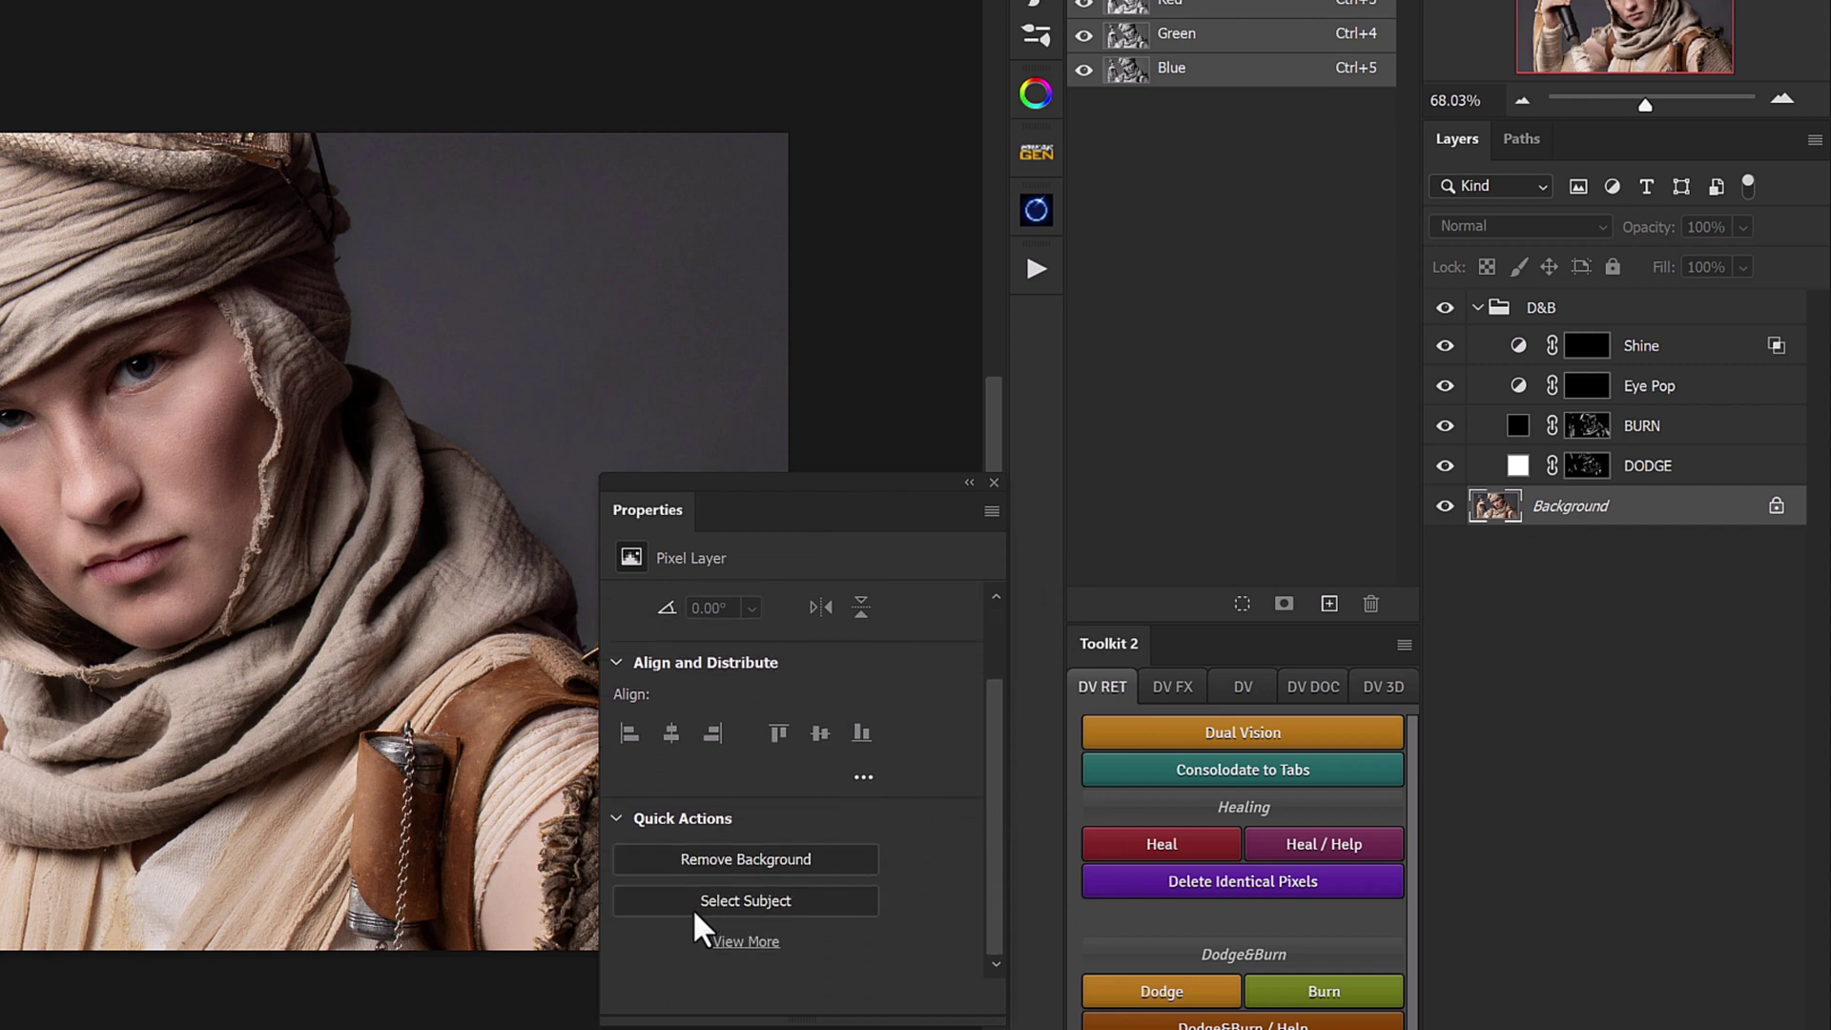
{"action": "left_click", "coordinate": [759, 897]}
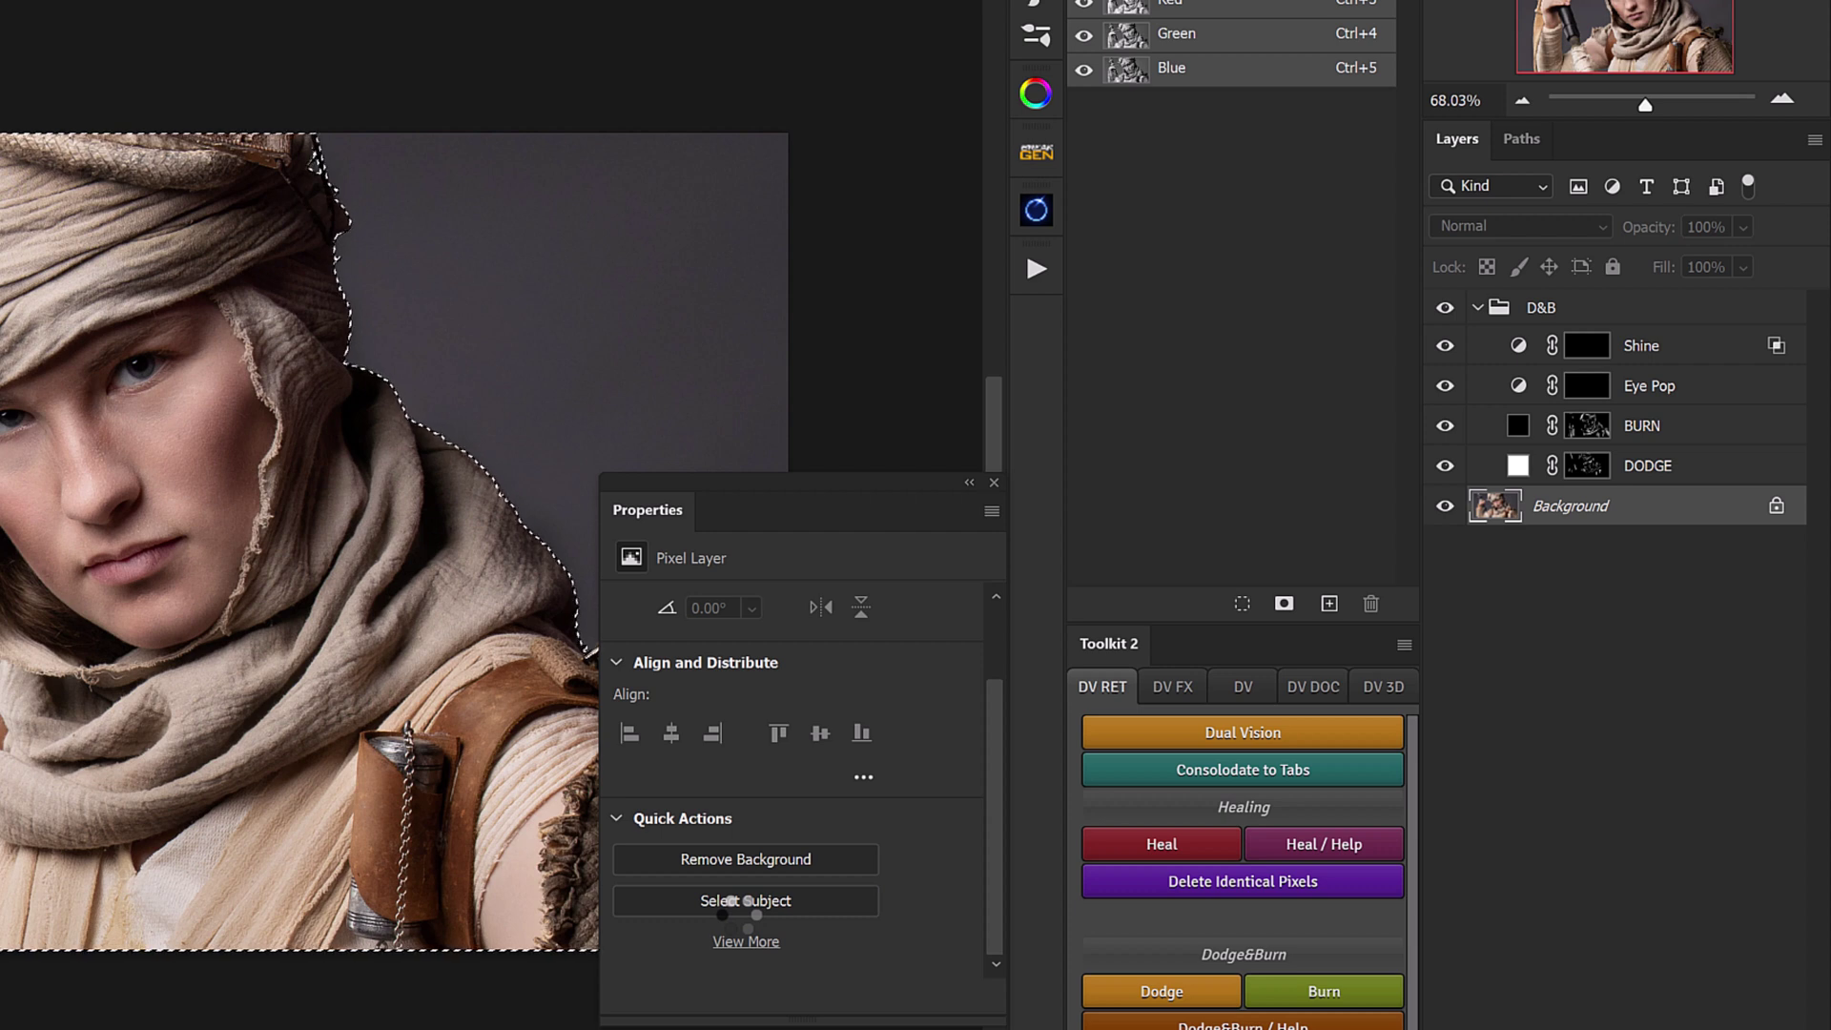
{"action": "left_click", "coordinate": [1569, 314]}
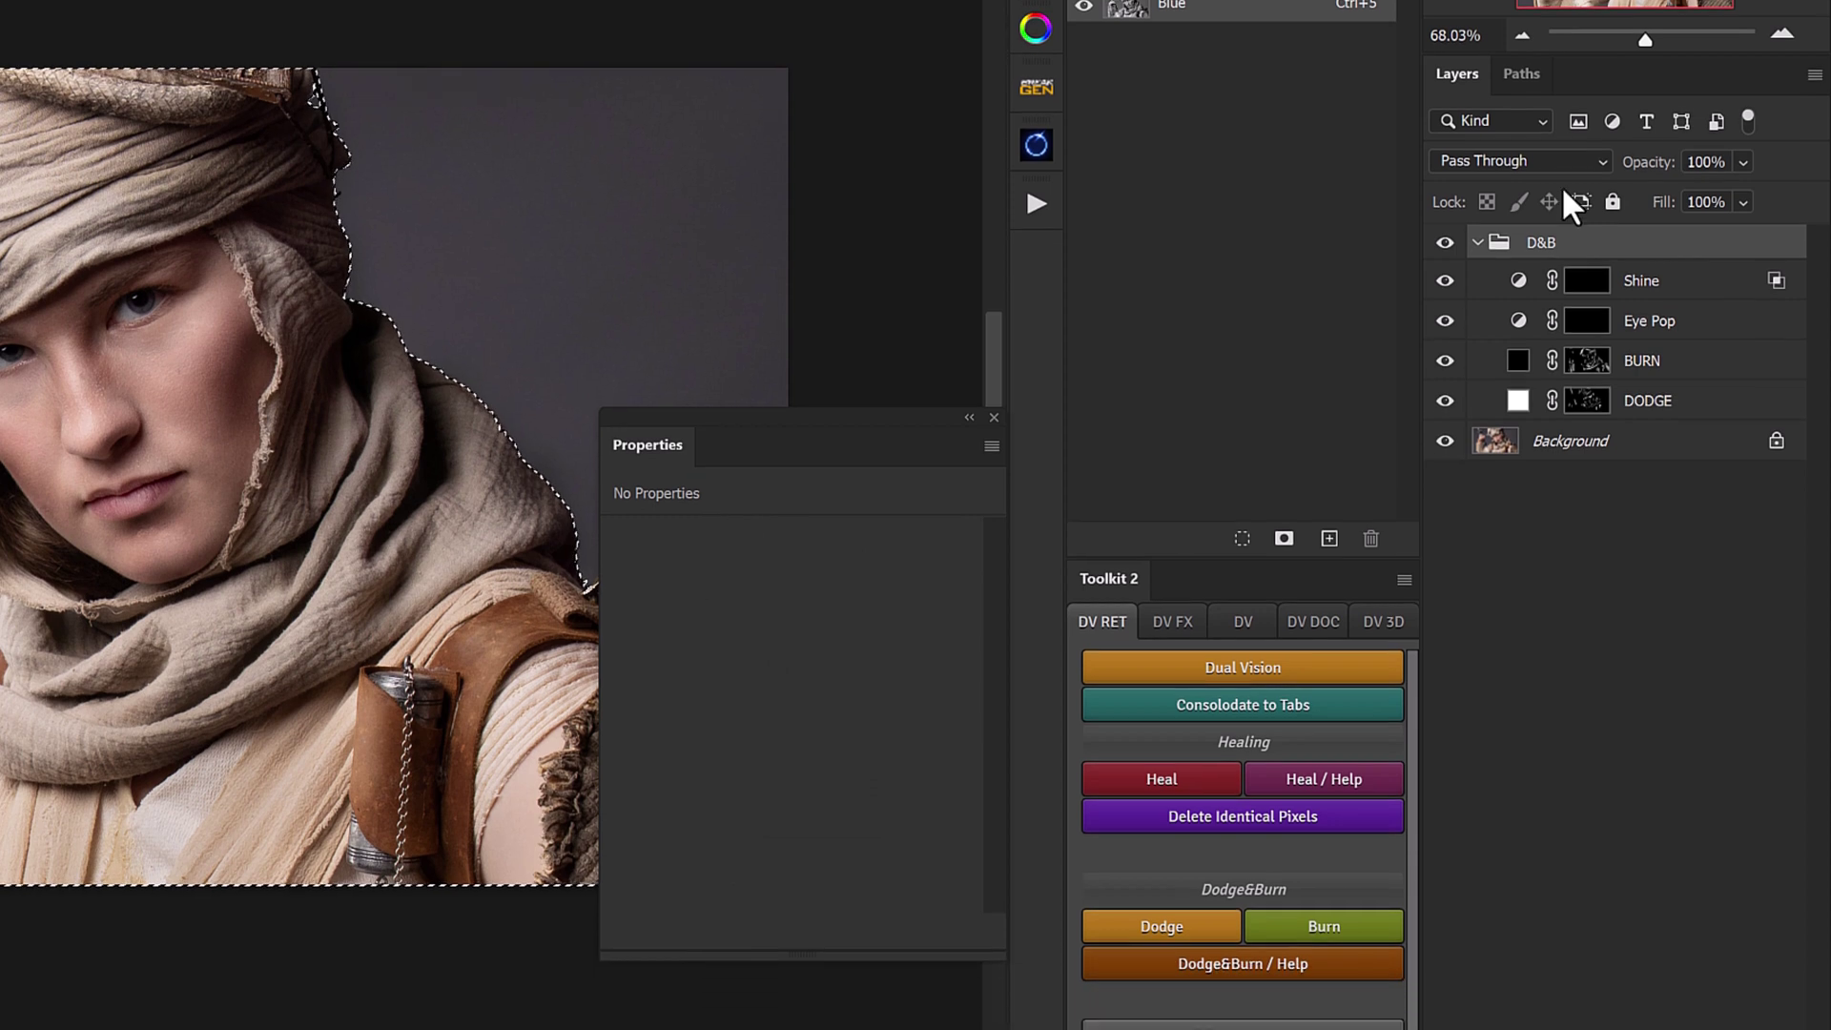
{"action": "left_click", "coordinate": [1626, 1009]}
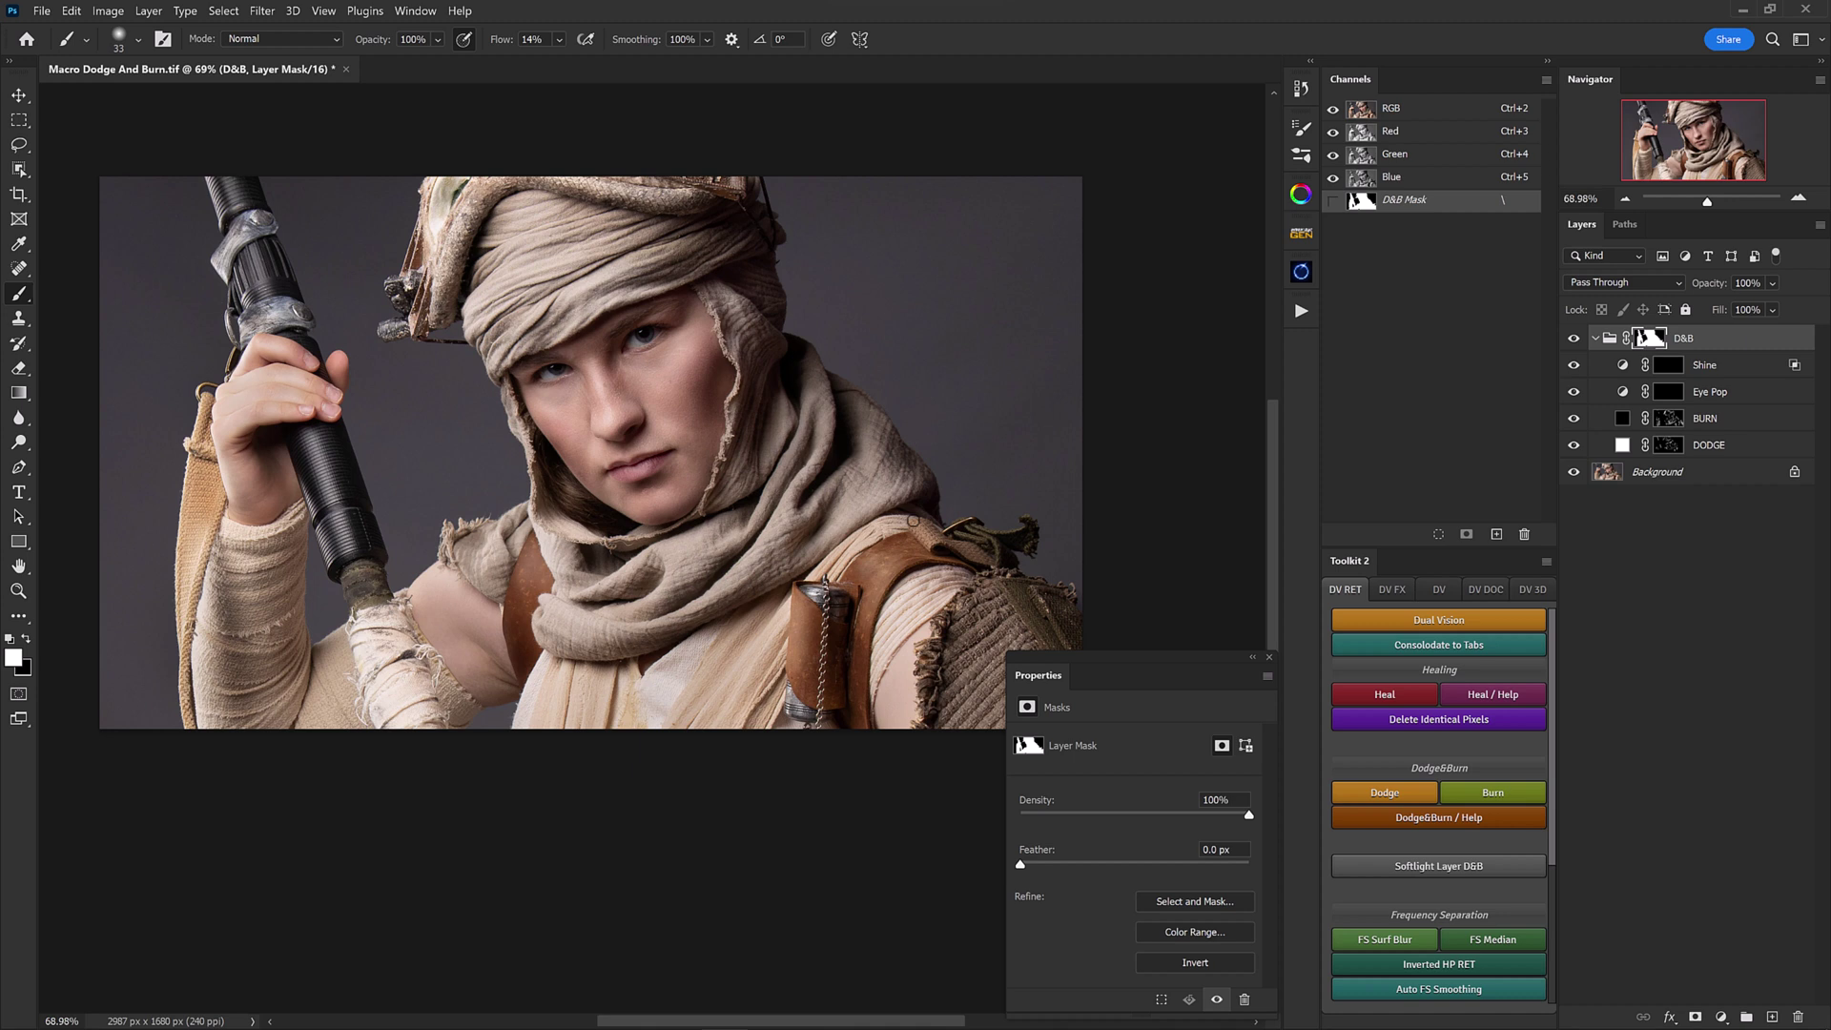
Step: Target the Eye Pop mask and toggle Eye Pop off and on to judge it
{"action": "left_click", "coordinate": [1669, 395]}
{"action": "mouse_move", "coordinate": [662, 333]}
{"action": "left_mouse_down"}
{"action": "mouse_move", "coordinate": [689, 351]}
{"action": "mouse_move", "coordinate": [744, 318]}
{"action": "mouse_move", "coordinate": [850, 299]}
{"action": "mouse_move", "coordinate": [803, 291]}
{"action": "mouse_move", "coordinate": [839, 288]}
{"action": "mouse_move", "coordinate": [827, 266]}
{"action": "mouse_move", "coordinate": [935, 302]}
{"action": "mouse_move", "coordinate": [959, 267]}
{"action": "left_mouse_up"}
{"action": "left_click", "coordinate": [1573, 393]}
{"action": "left_click", "coordinate": [1573, 393]}
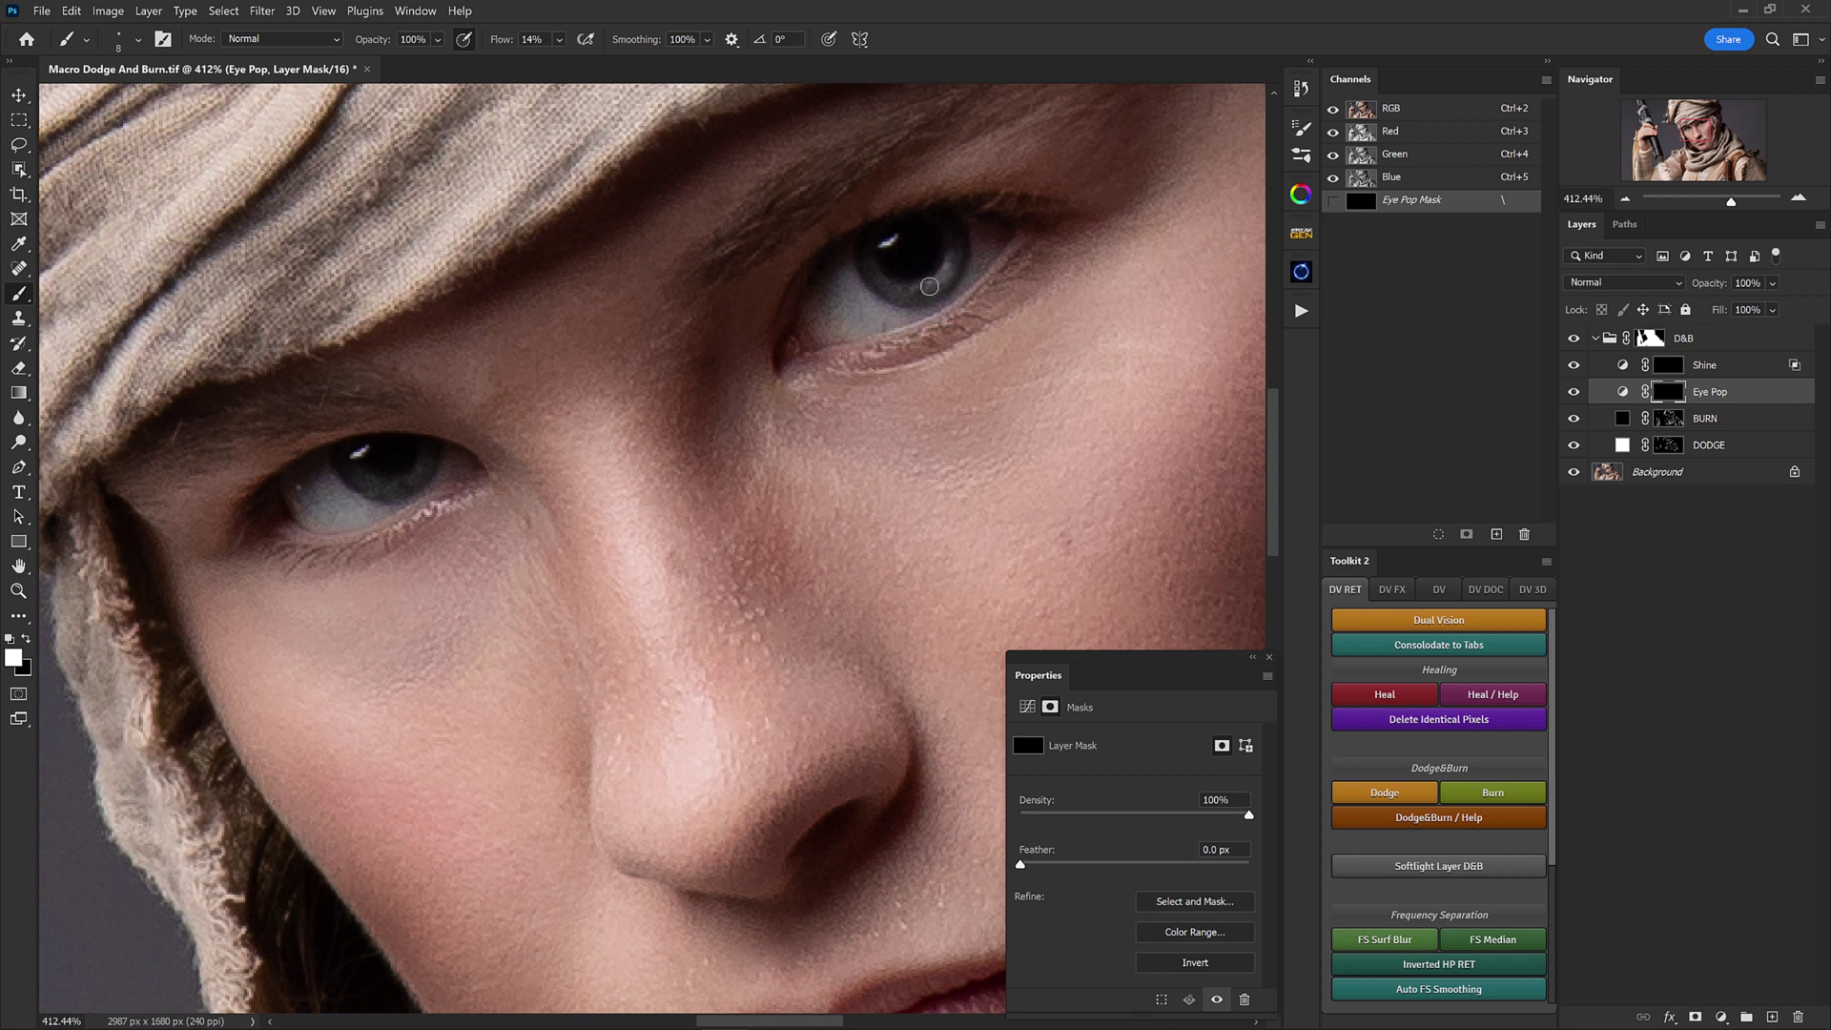
{"action": "left_click_drag", "start_coordinate": [424, 456], "coordinate": [526, 436]}
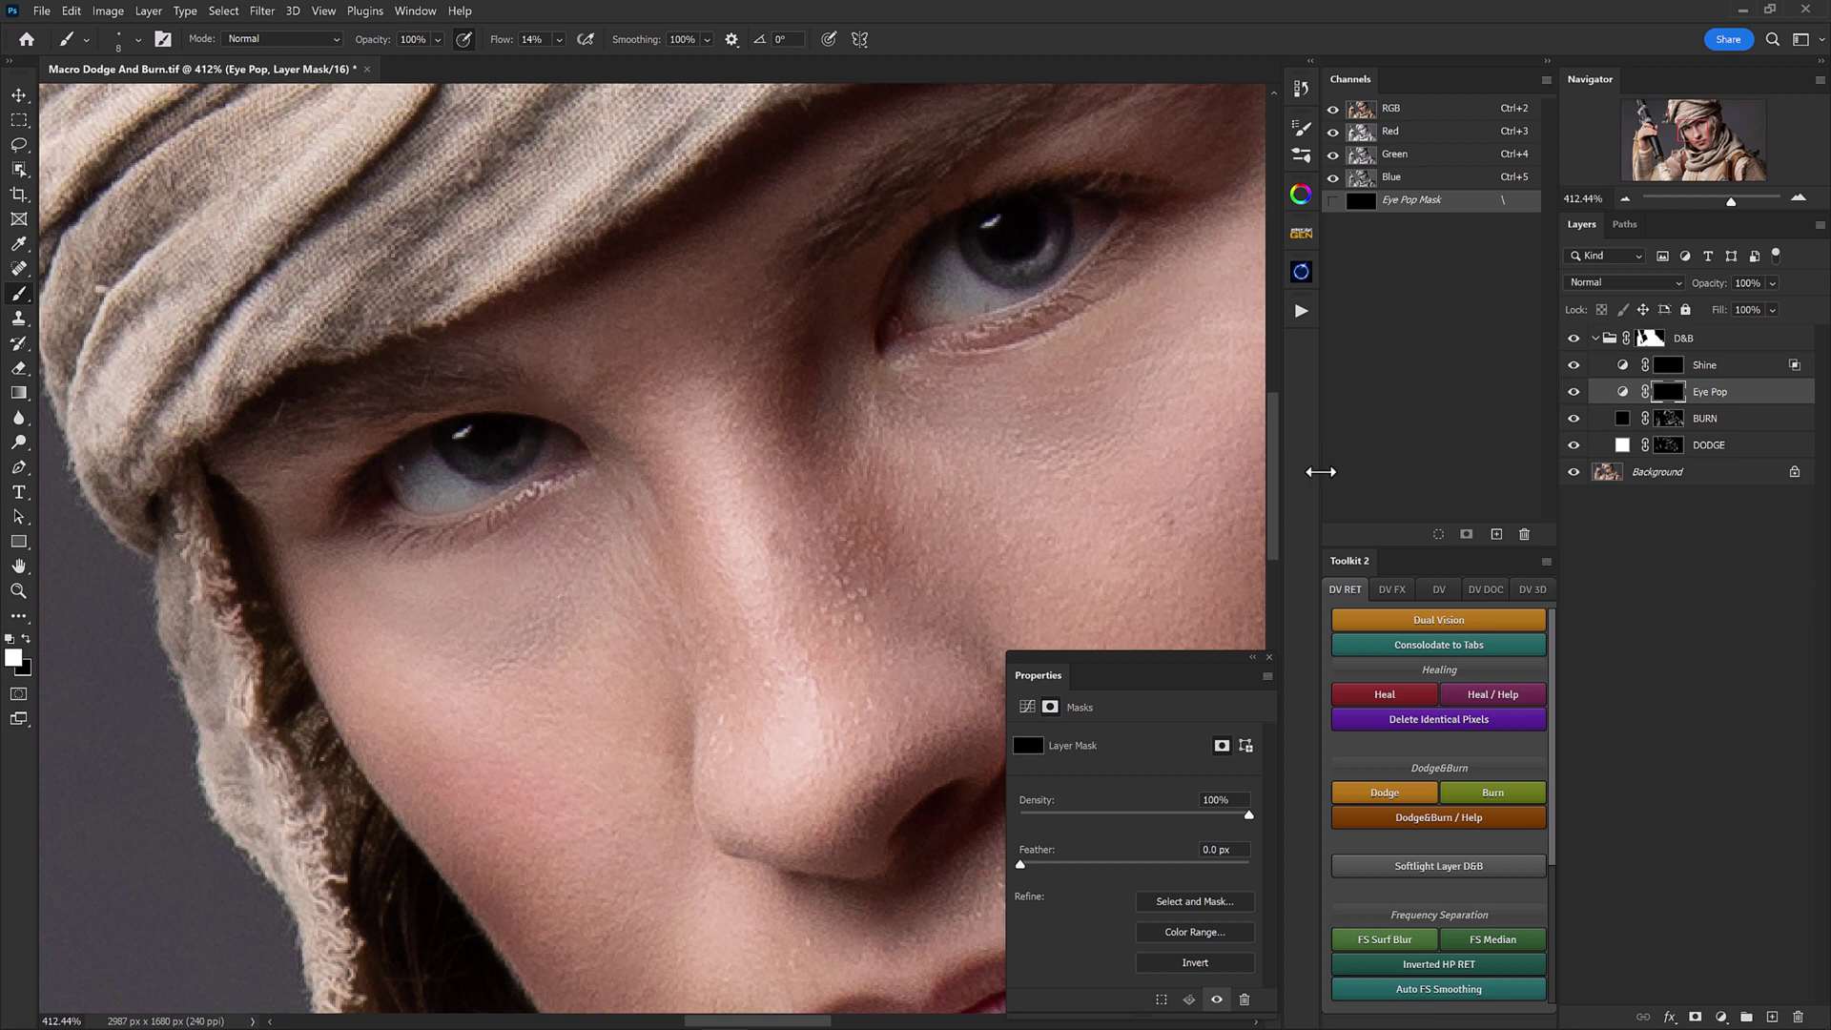
Step: Steepen the Eye Pop curve to brighten the eyes, then lower its fill to 72%
{"action": "left_click", "coordinate": [1622, 391]}
{"action": "left_click_drag", "start_coordinate": [1128, 847], "coordinate": [1112, 847]}
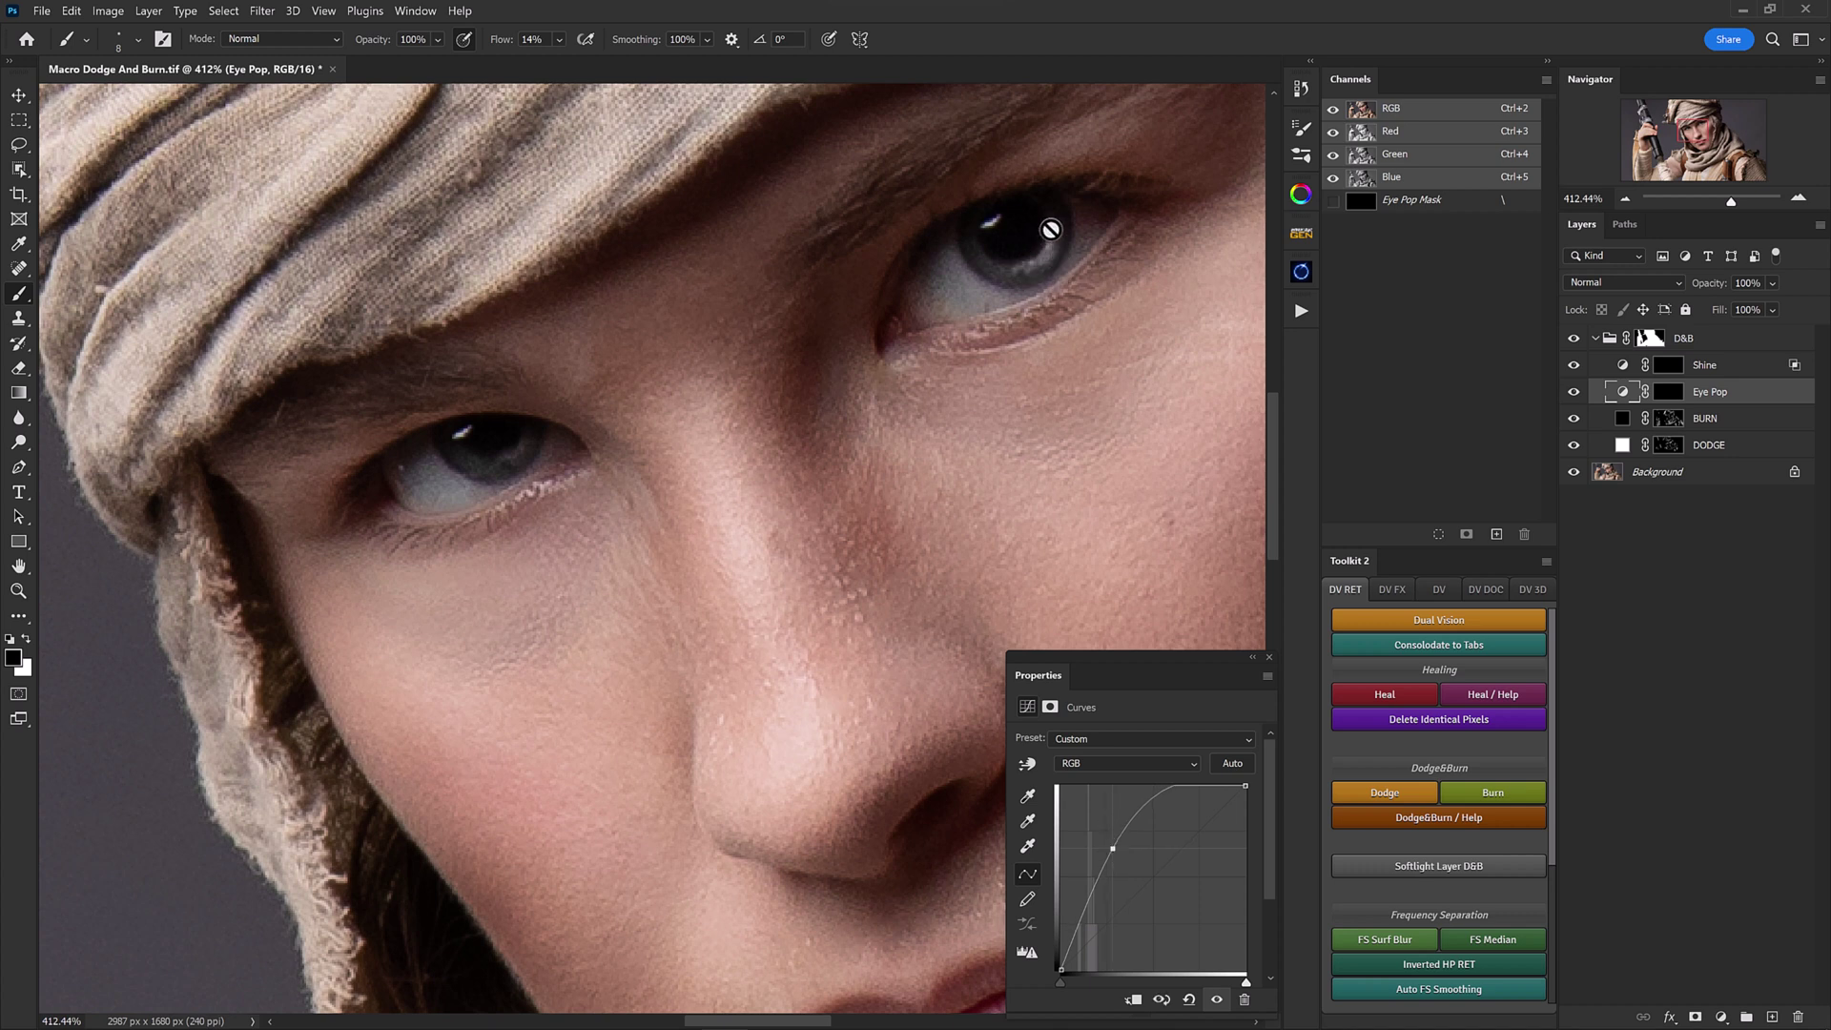
{"action": "left_click", "coordinate": [1667, 393]}
{"action": "left_click_drag", "start_coordinate": [885, 411], "coordinate": [698, 448]}
{"action": "left_click_drag", "start_coordinate": [850, 445], "coordinate": [711, 459]}
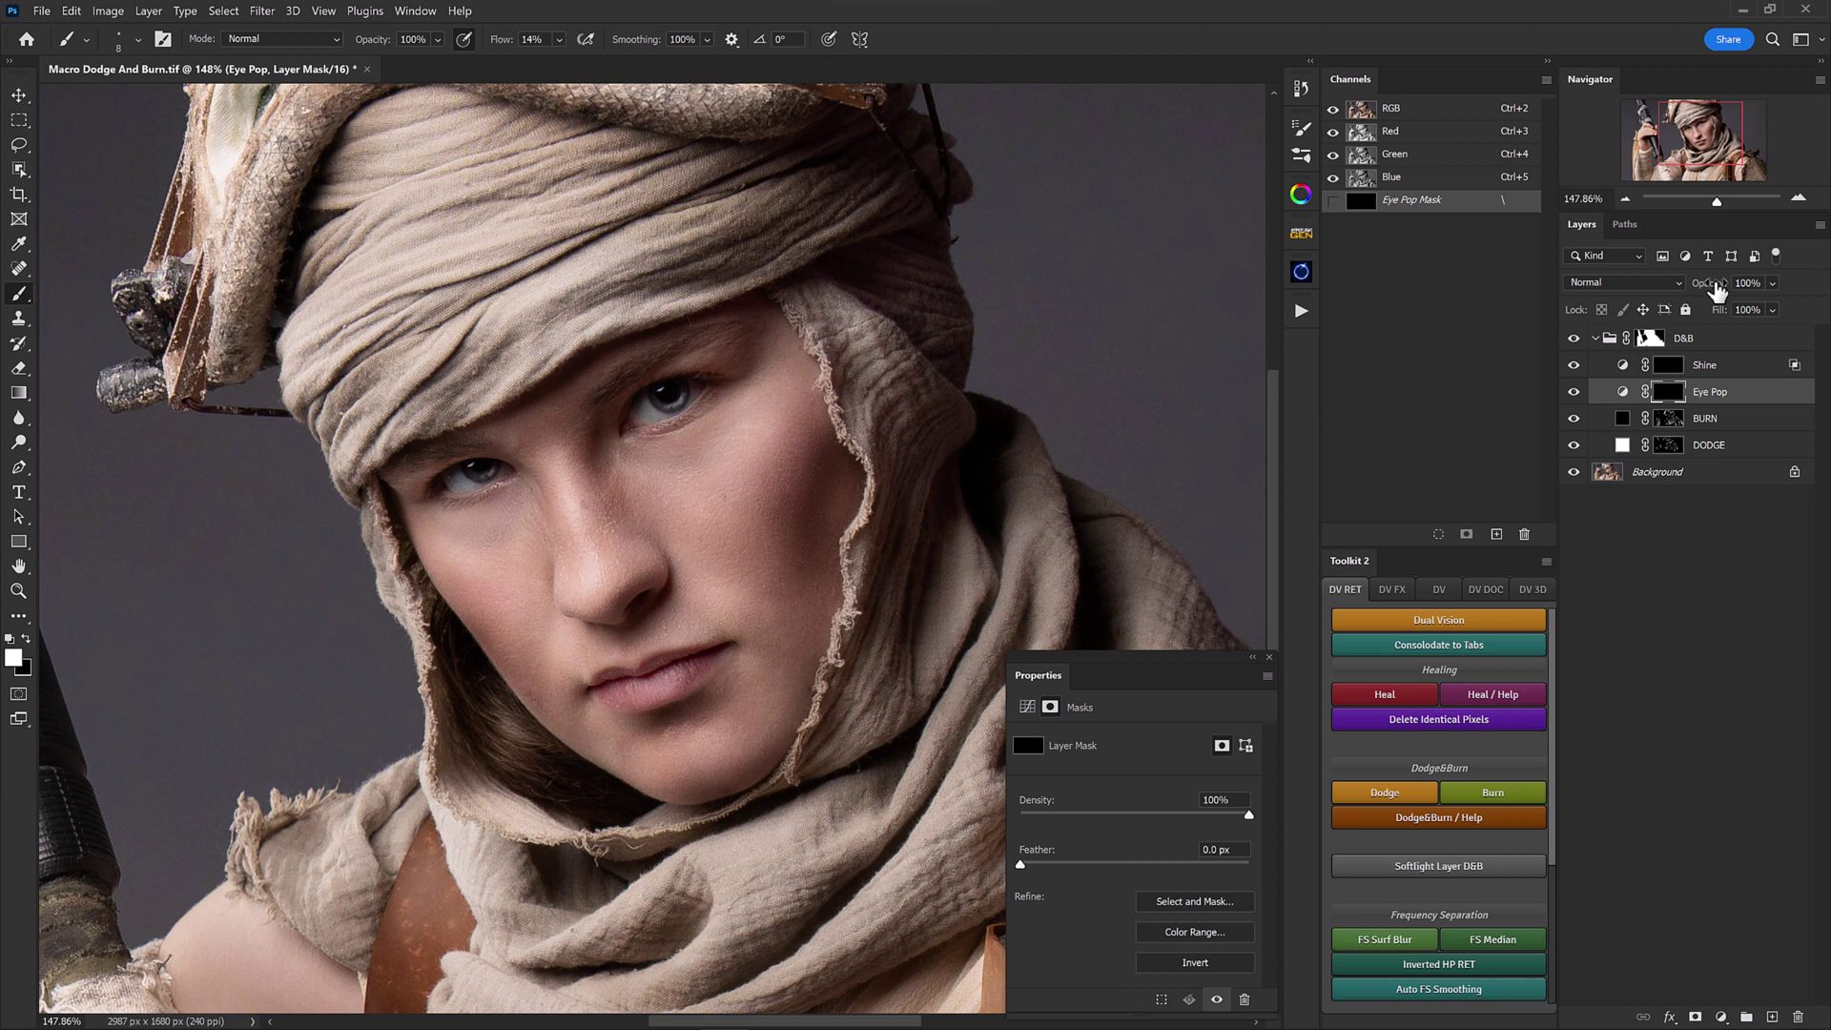
{"action": "left_click_drag", "start_coordinate": [1714, 310], "coordinate": [1707, 326]}
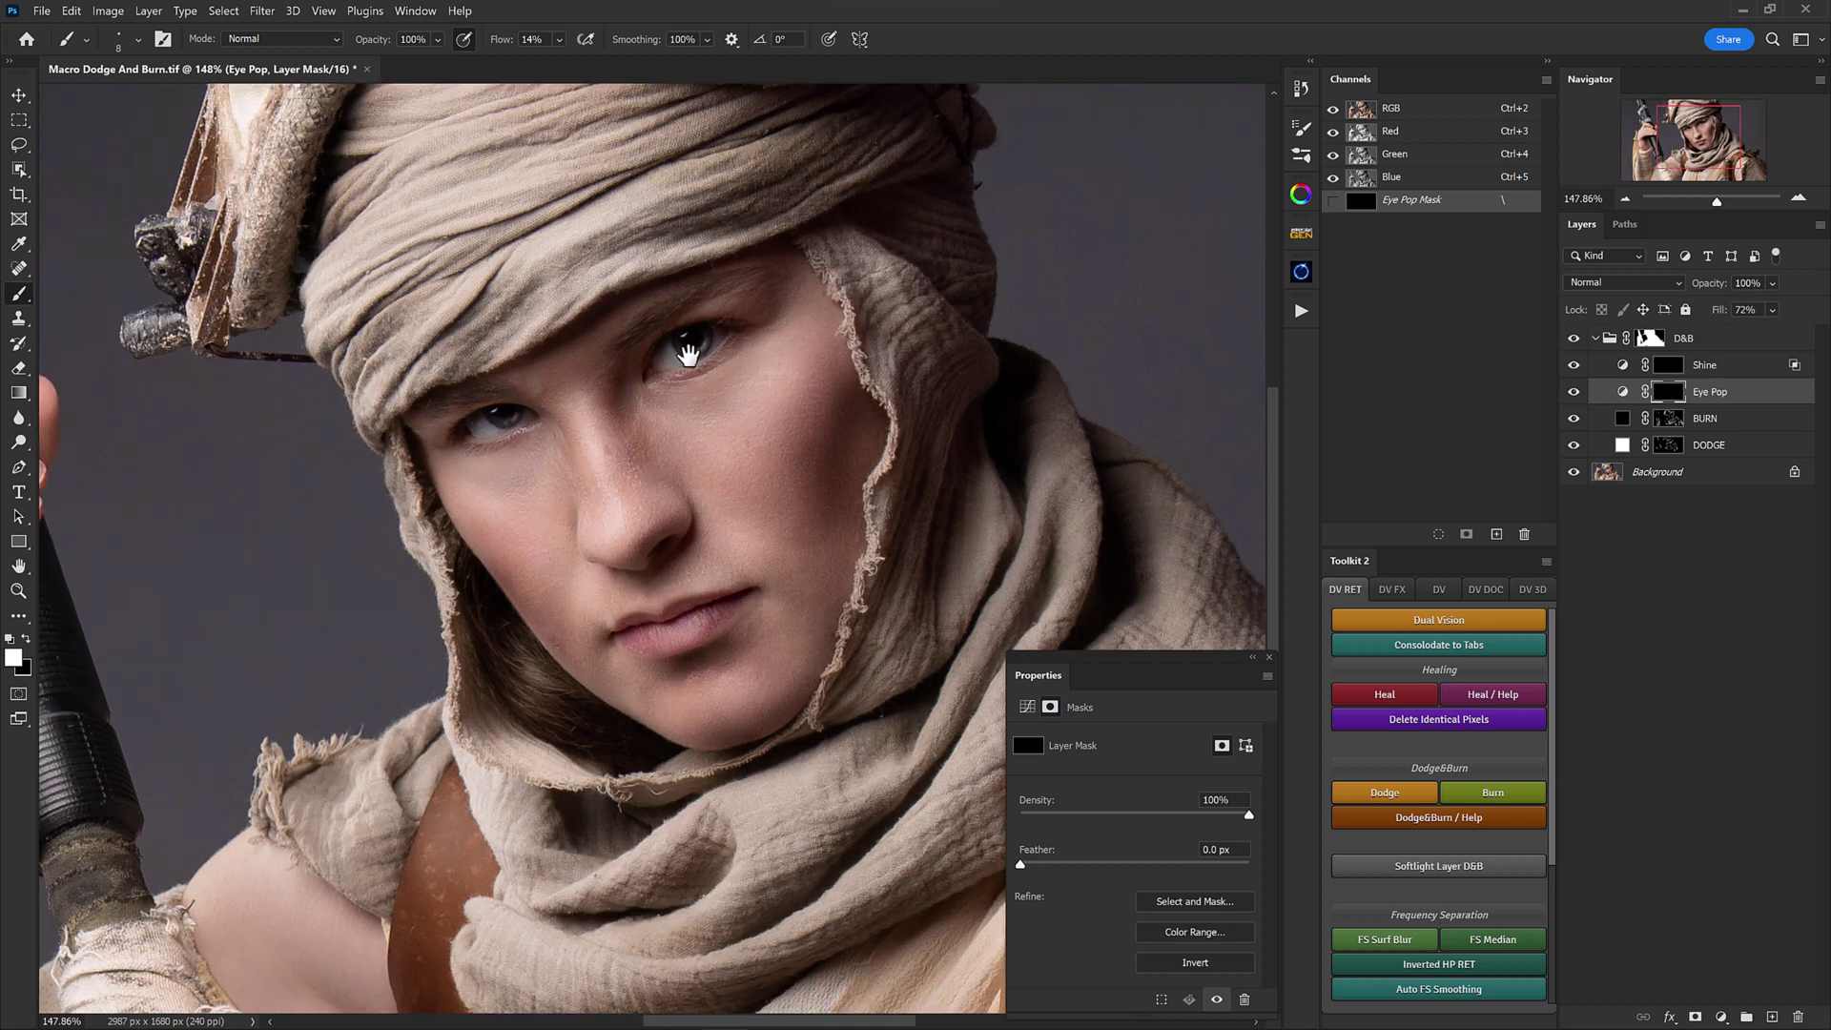
{"action": "left_click_drag", "start_coordinate": [878, 546], "coordinate": [892, 581]}
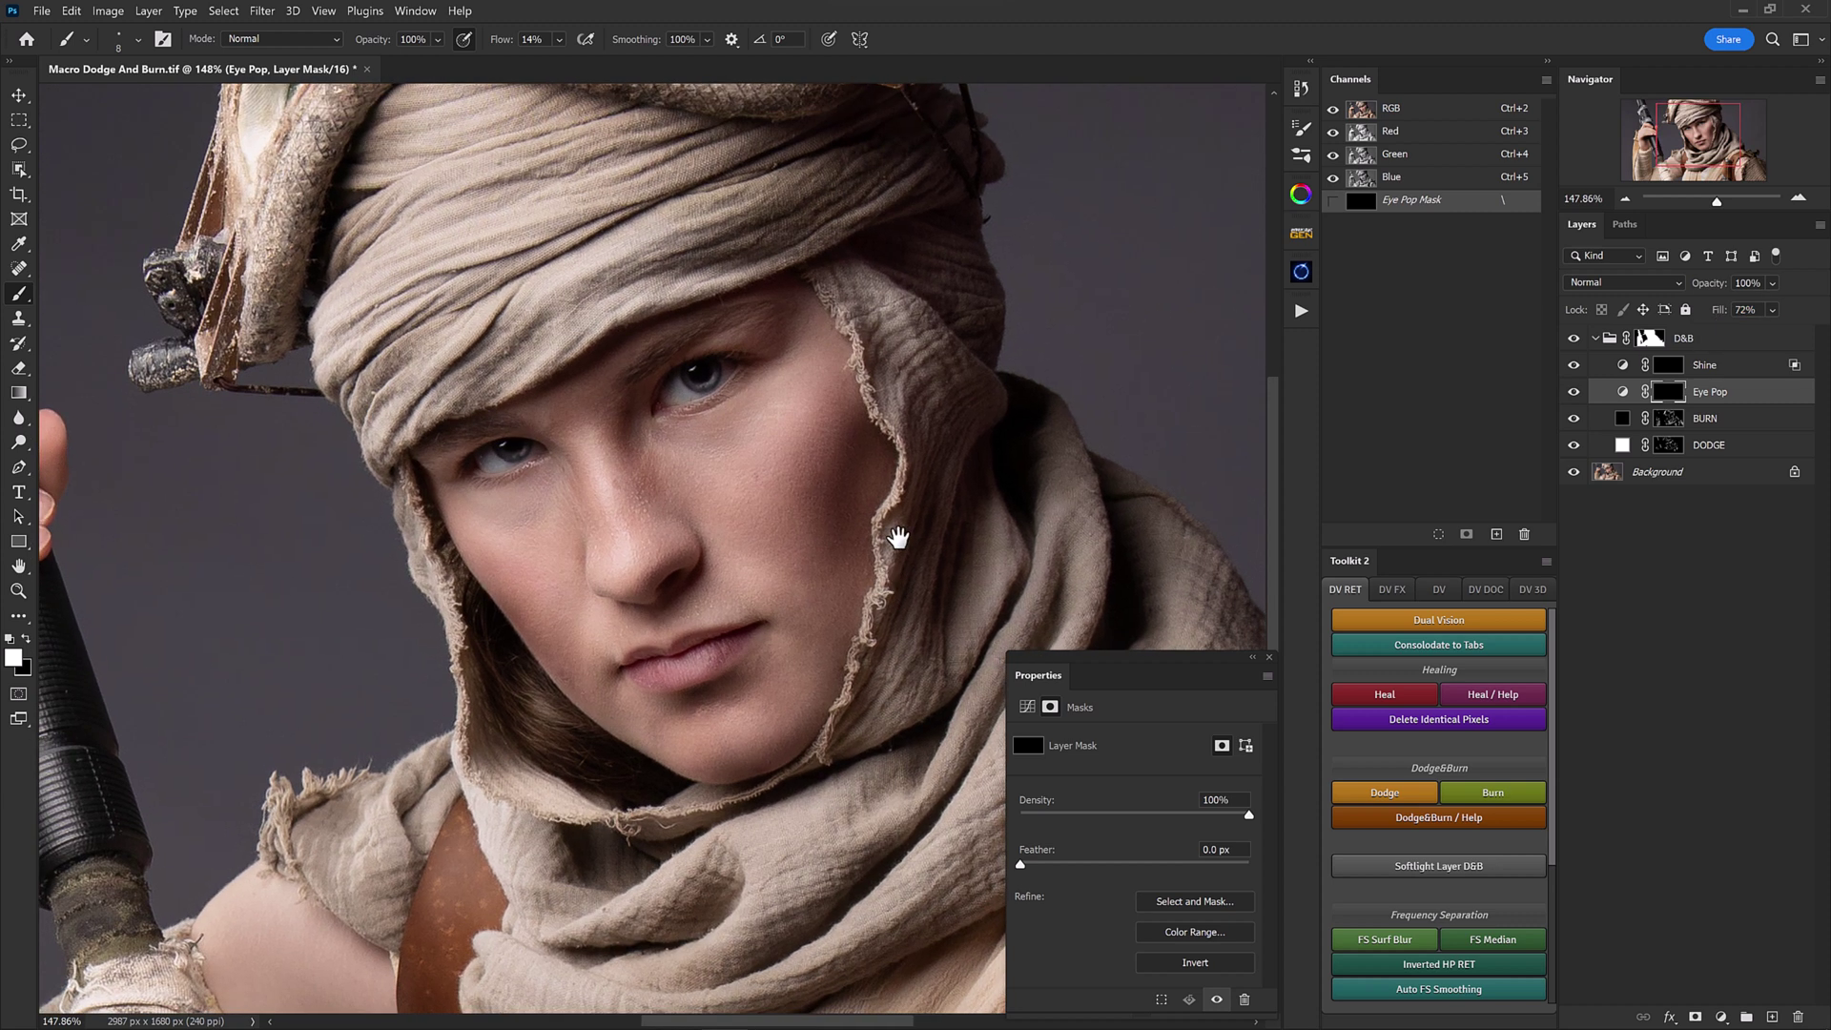
Step: Target the Shine mask and switch it off to see the full Shine effect
{"action": "left_click", "coordinate": [1668, 365]}
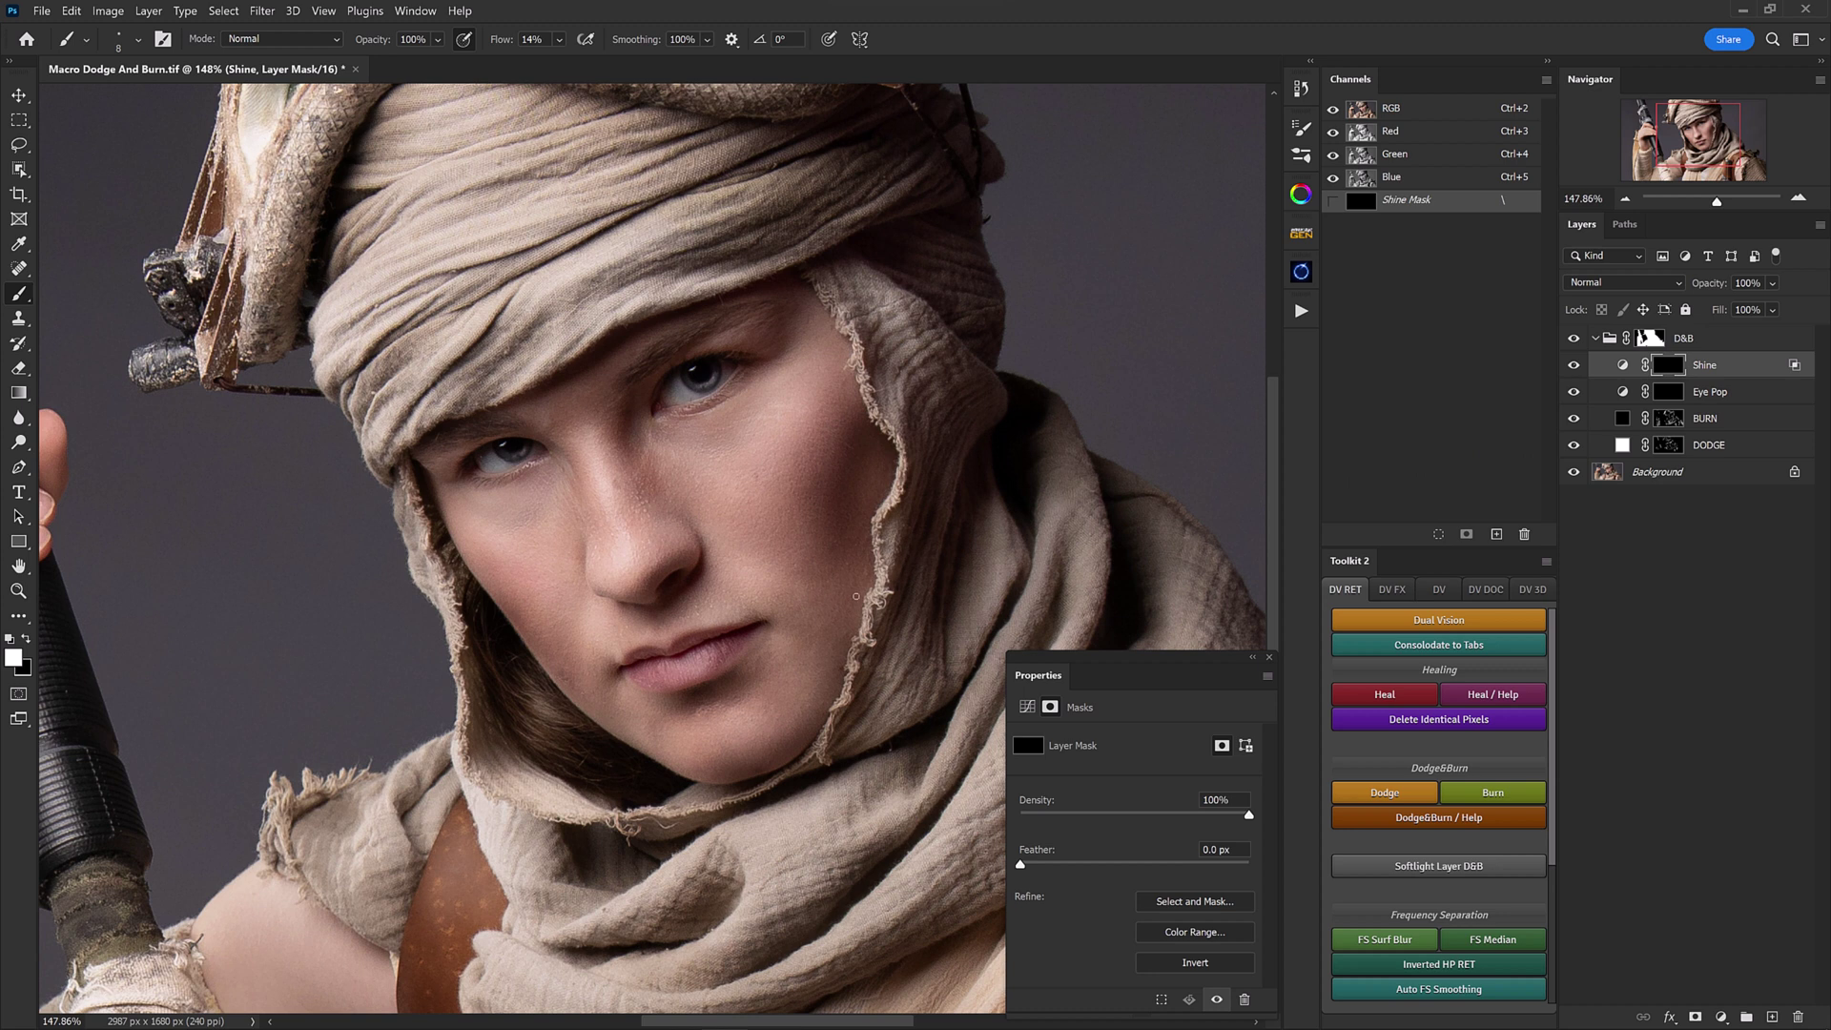
{"action": "scroll", "coordinate": [862, 529], "scroll_direction": "down", "scroll_amount": 5}
{"action": "left_click_drag", "start_coordinate": [879, 523], "coordinate": [736, 483]}
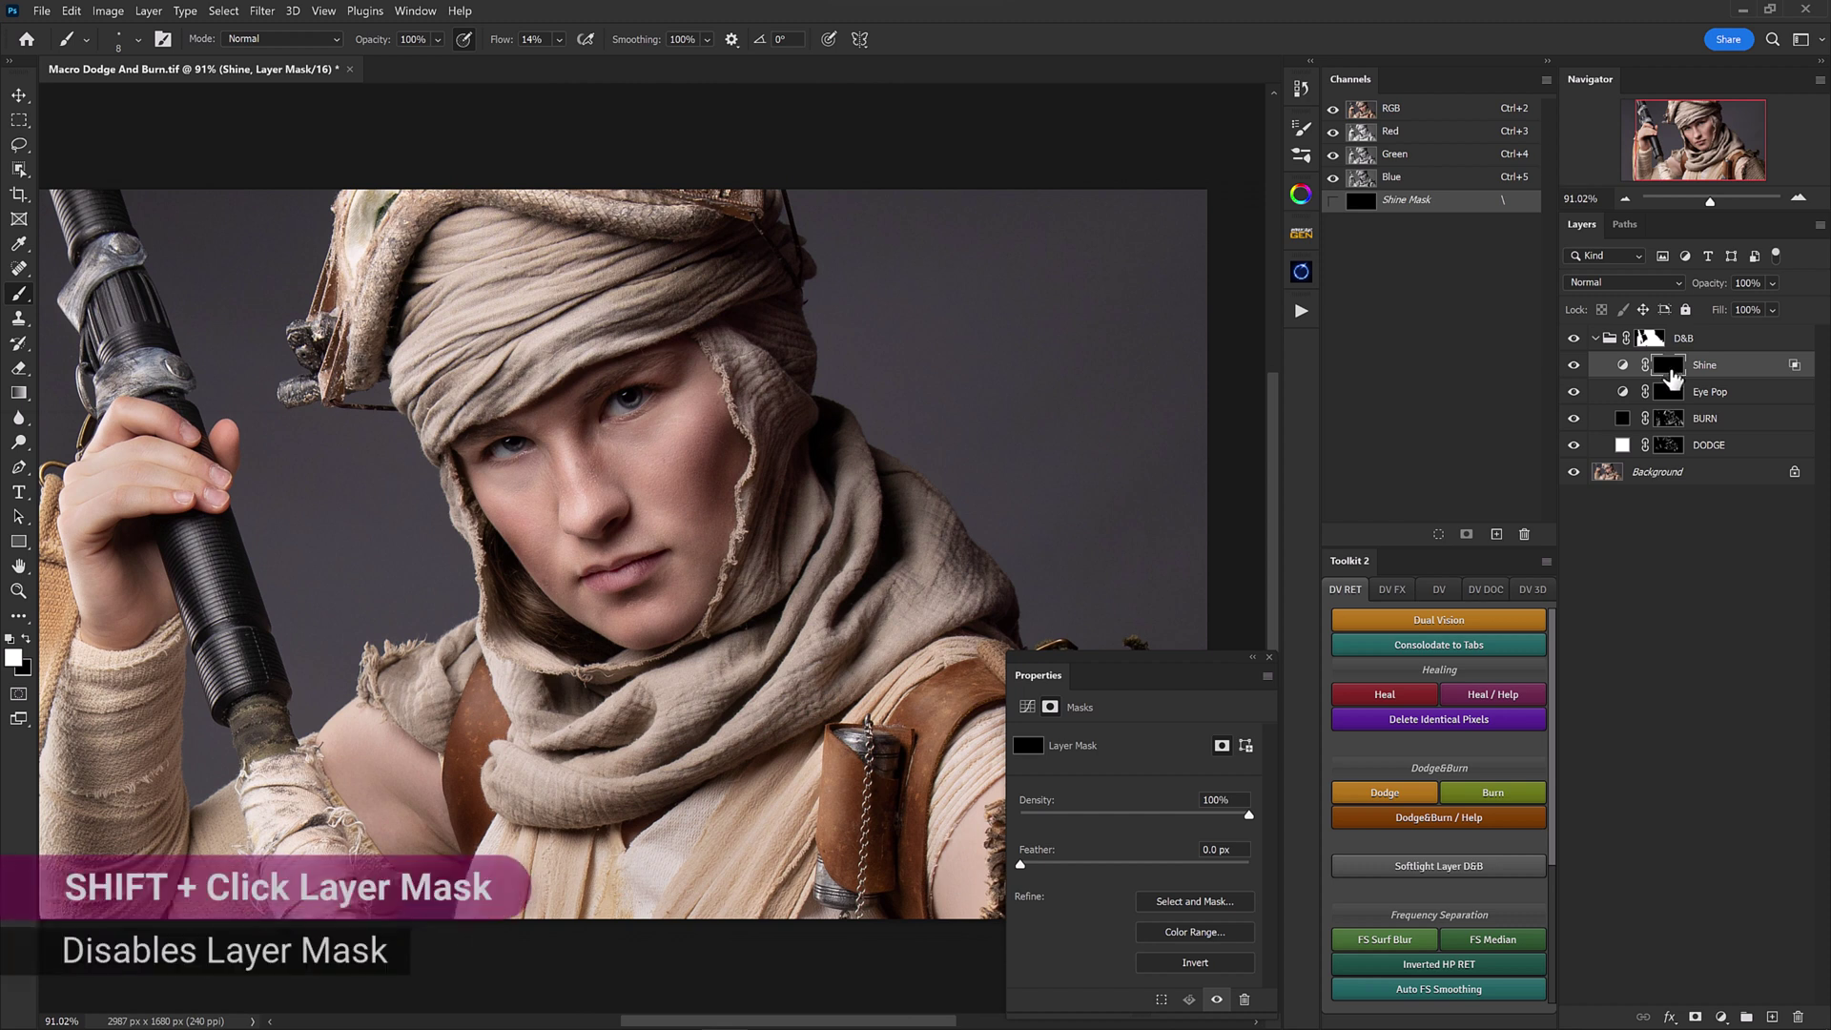
{"action": "left_click", "coordinate": [1671, 370], "text": "shift"}
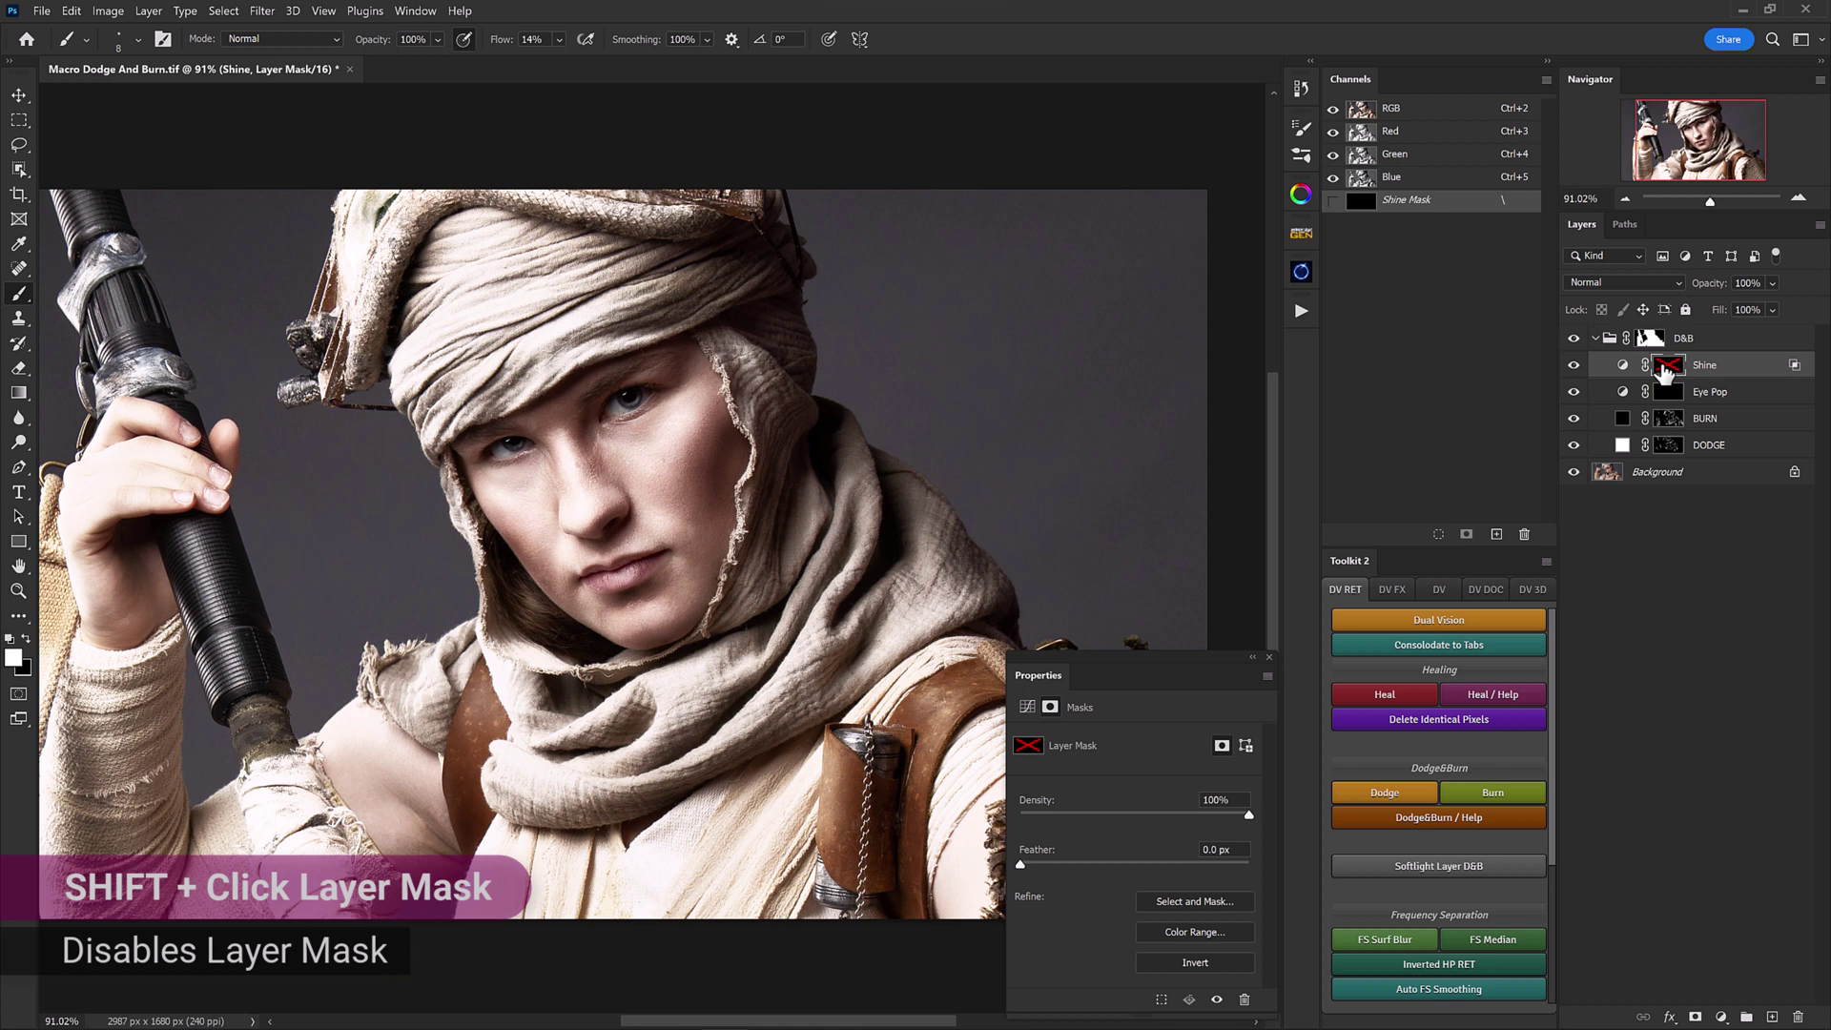
{"action": "left_click", "coordinate": [1730, 366]}
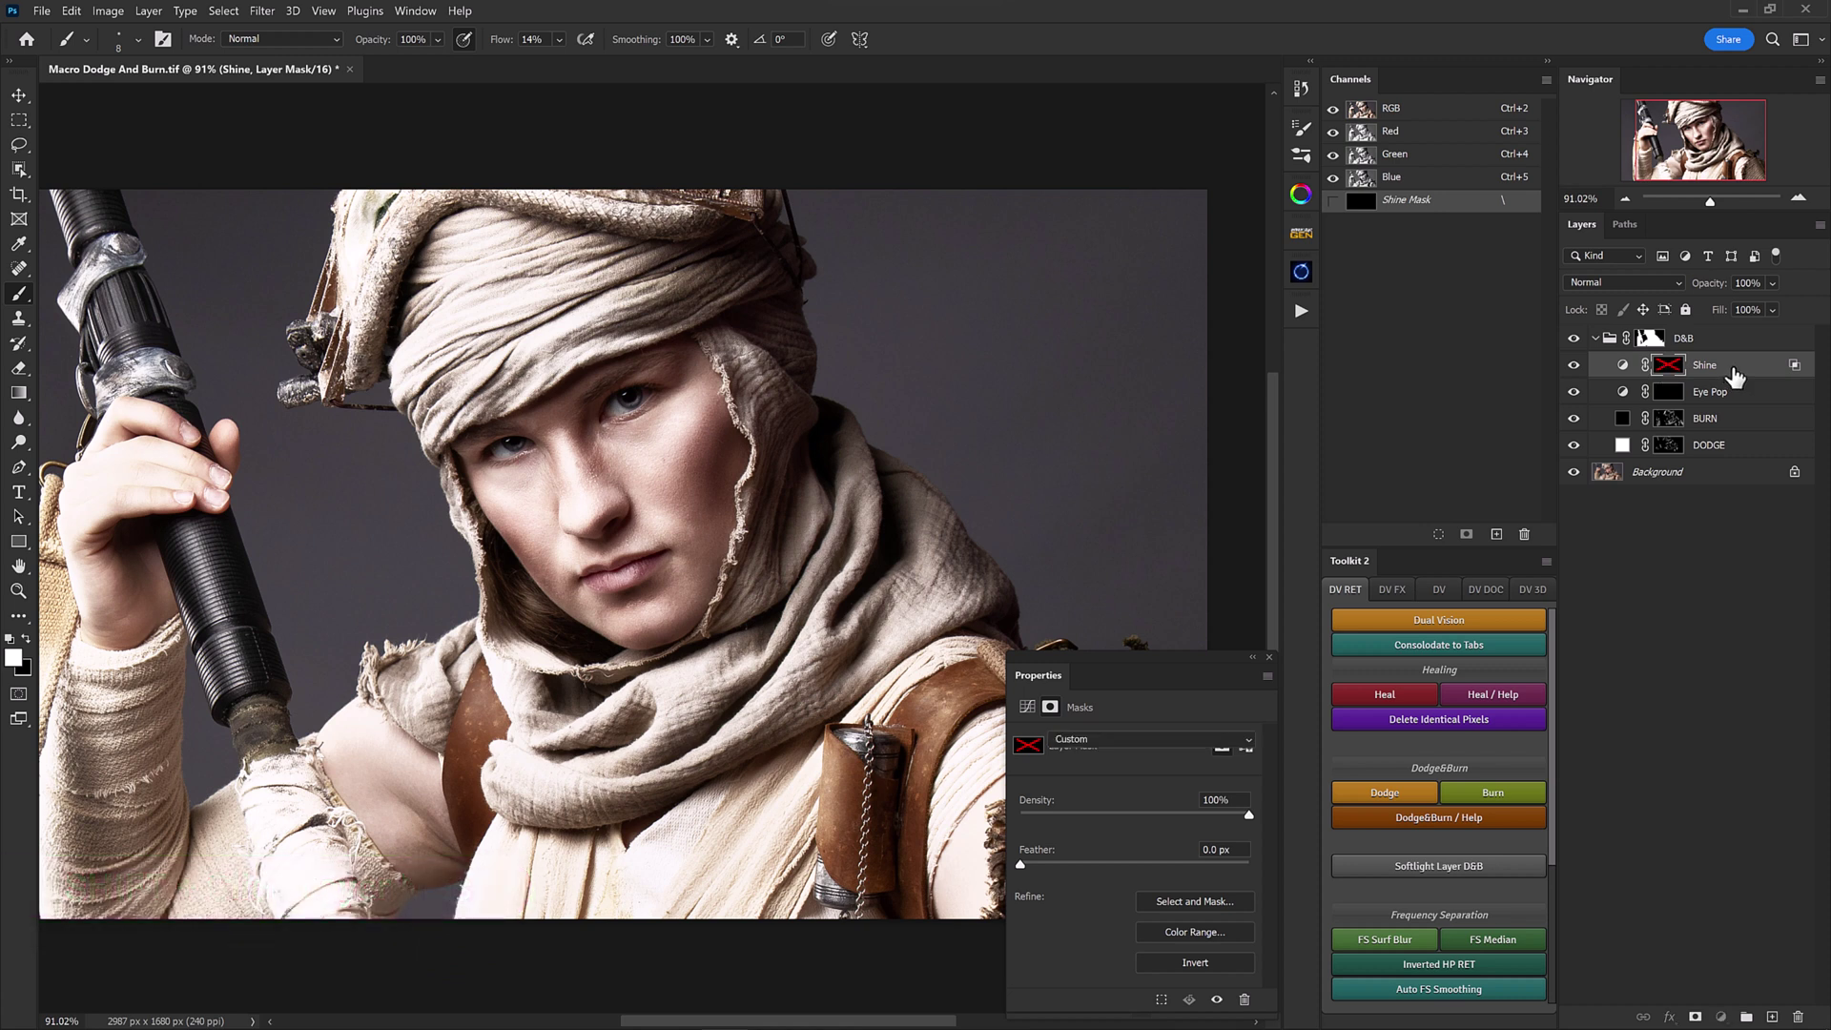
Step: In Shine's blending options, split the Underlying Layer Blend If slider to 139/206 and confirm
{"action": "double_click", "coordinate": [1672, 370]}
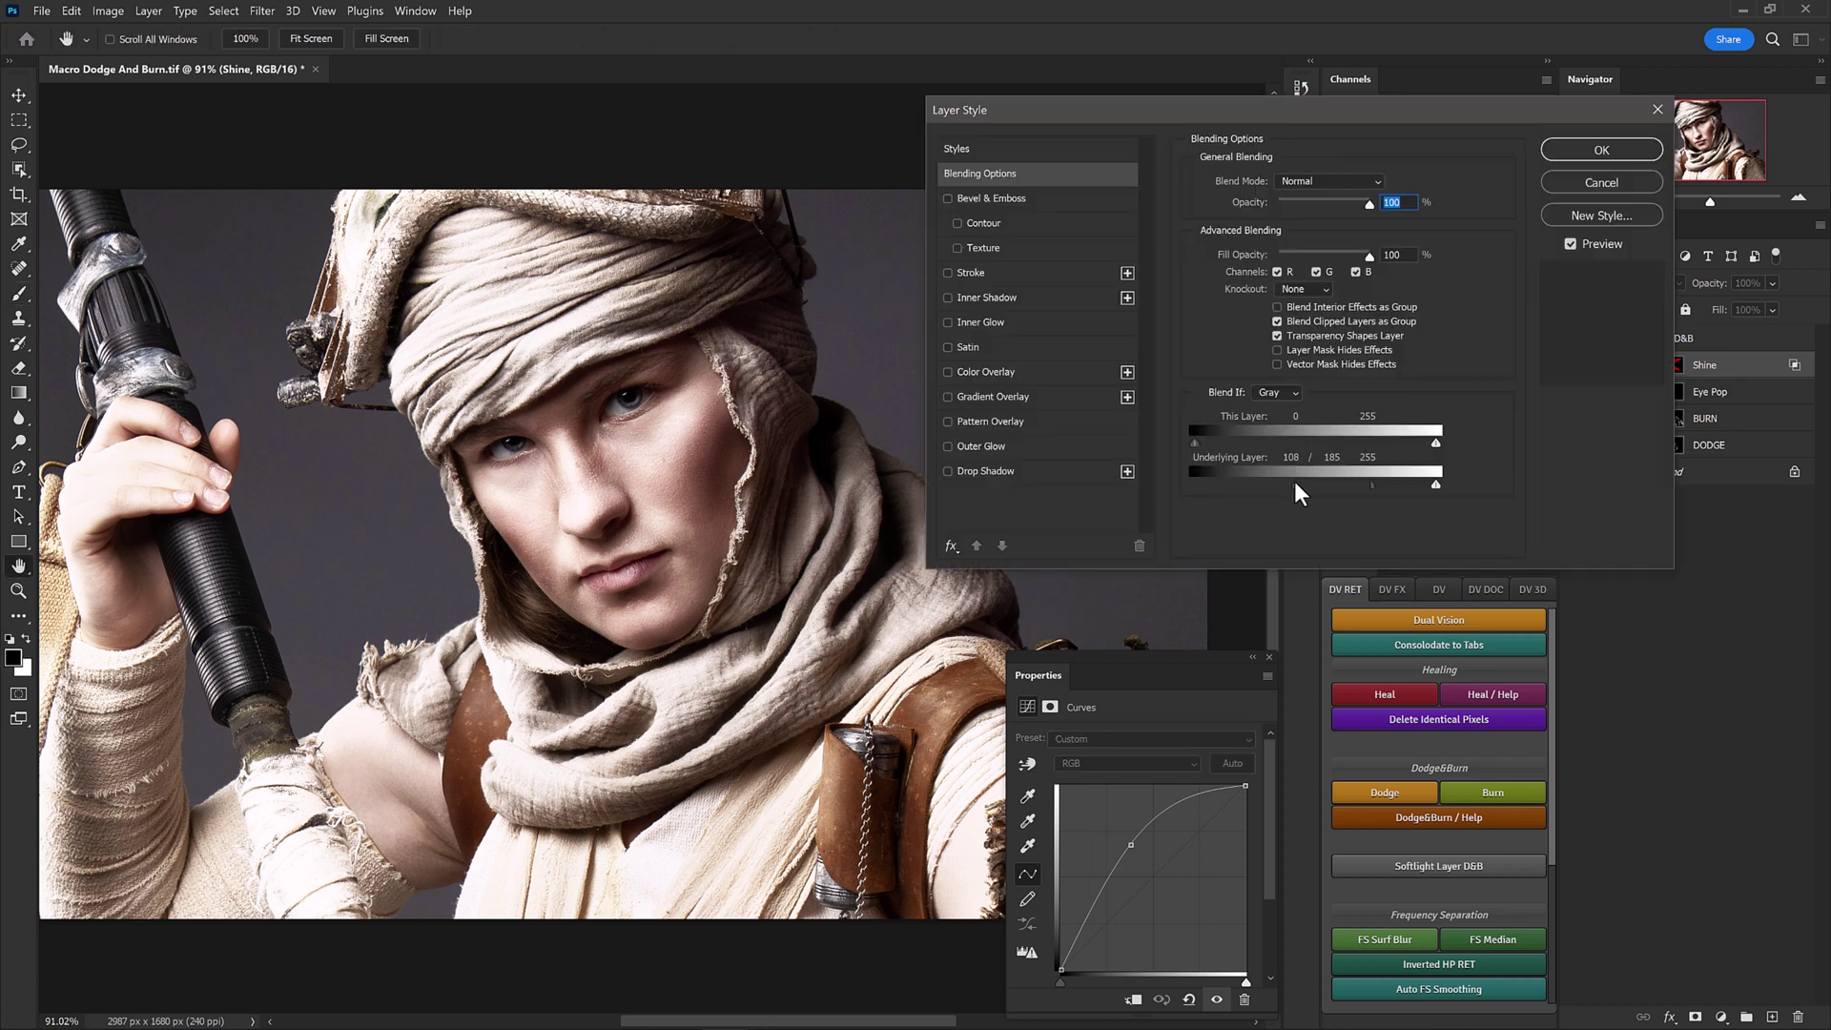
{"action": "mouse_move", "coordinate": [1296, 493]}
{"action": "left_mouse_down"}
{"action": "mouse_move", "coordinate": [1330, 493]}
{"action": "mouse_move", "coordinate": [1246, 496]}
{"action": "mouse_move", "coordinate": [1305, 497]}
{"action": "left_mouse_up"}
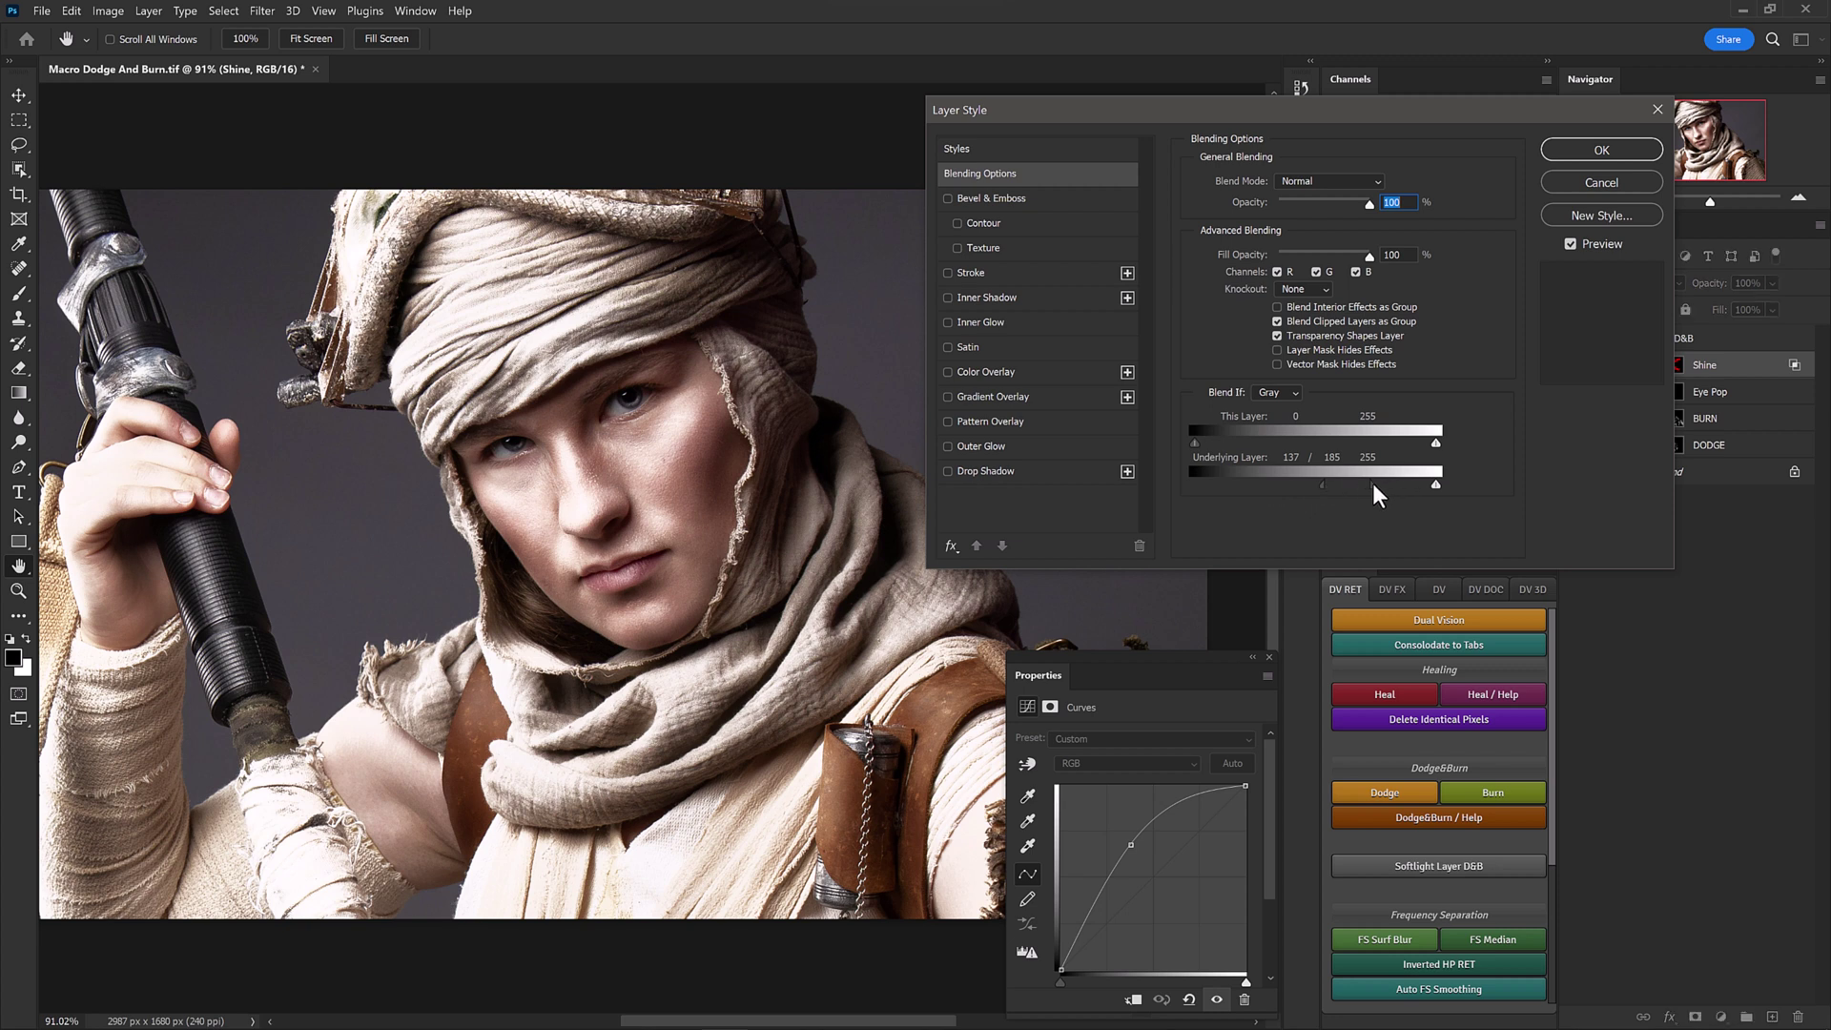
{"action": "left_click_drag", "start_coordinate": [1386, 493], "coordinate": [1327, 487]}
{"action": "mouse_move", "coordinate": [679, 448]}
{"action": "left_mouse_down"}
{"action": "mouse_move", "coordinate": [705, 443]}
{"action": "mouse_move", "coordinate": [654, 462]}
{"action": "left_mouse_up"}
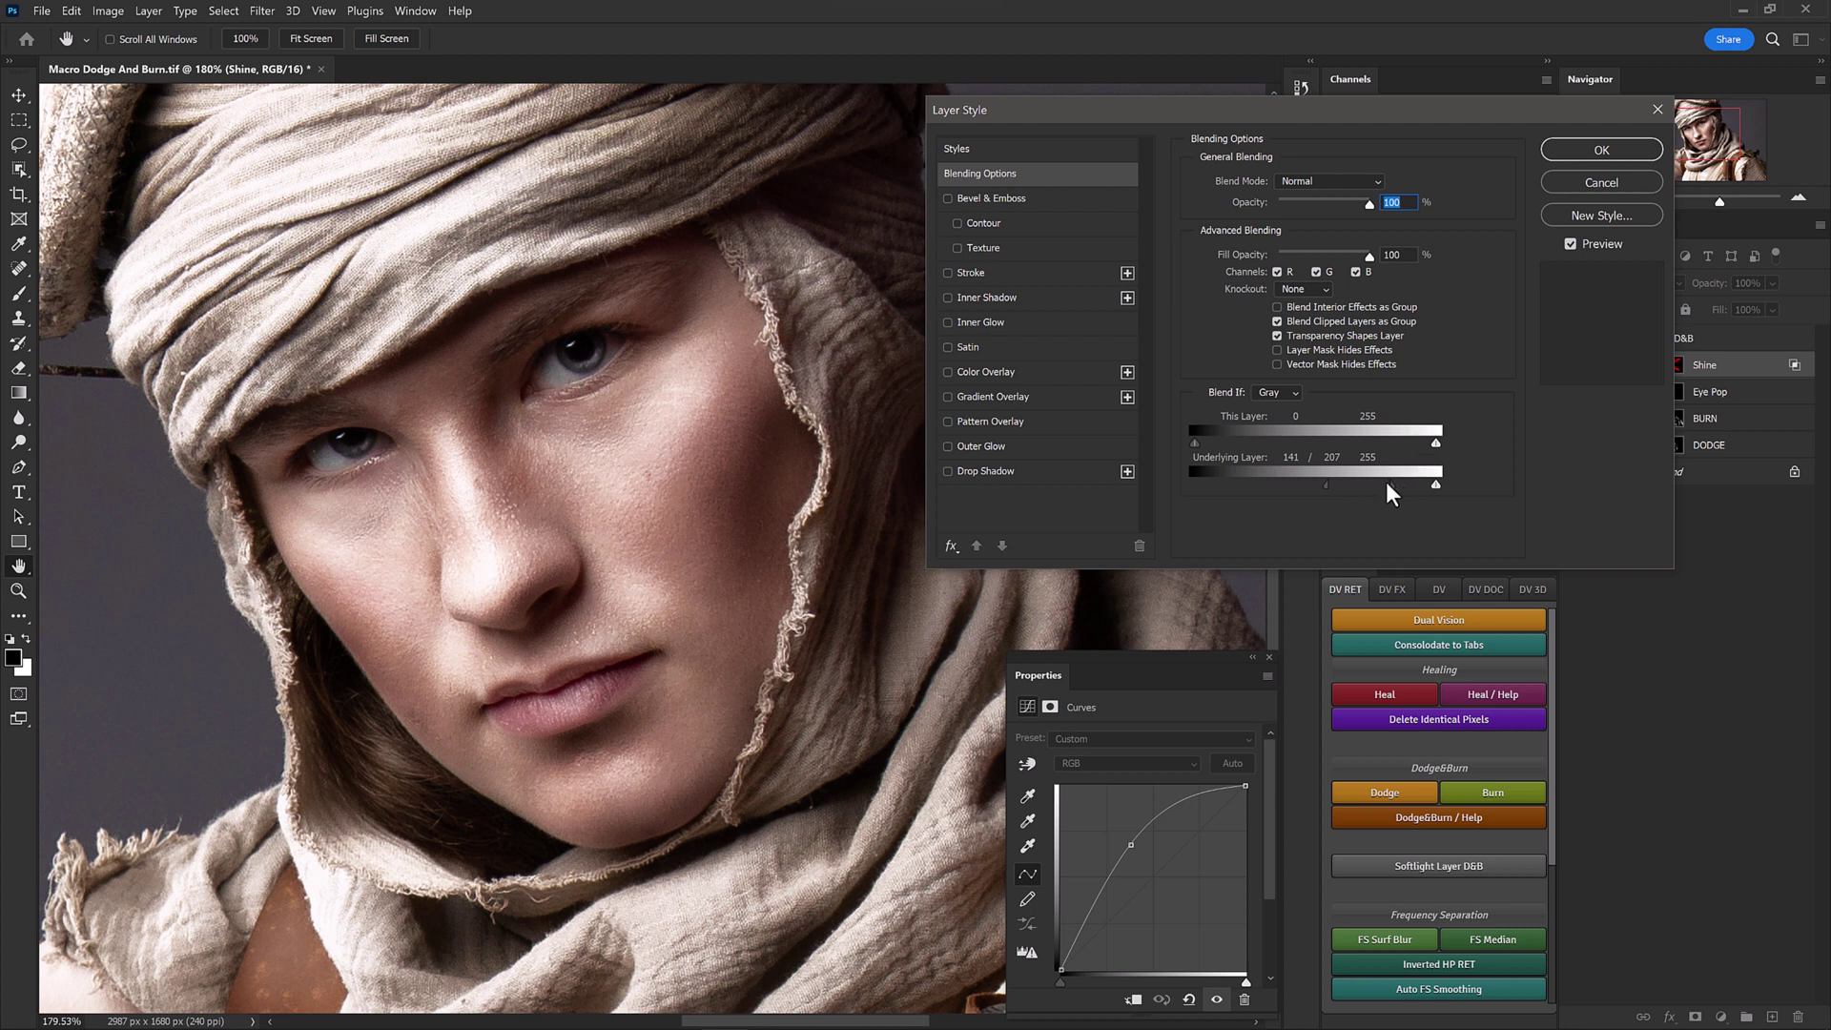
{"action": "left_click_drag", "start_coordinate": [1387, 486], "coordinate": [1317, 492]}
{"action": "left_click", "coordinate": [1558, 156]}
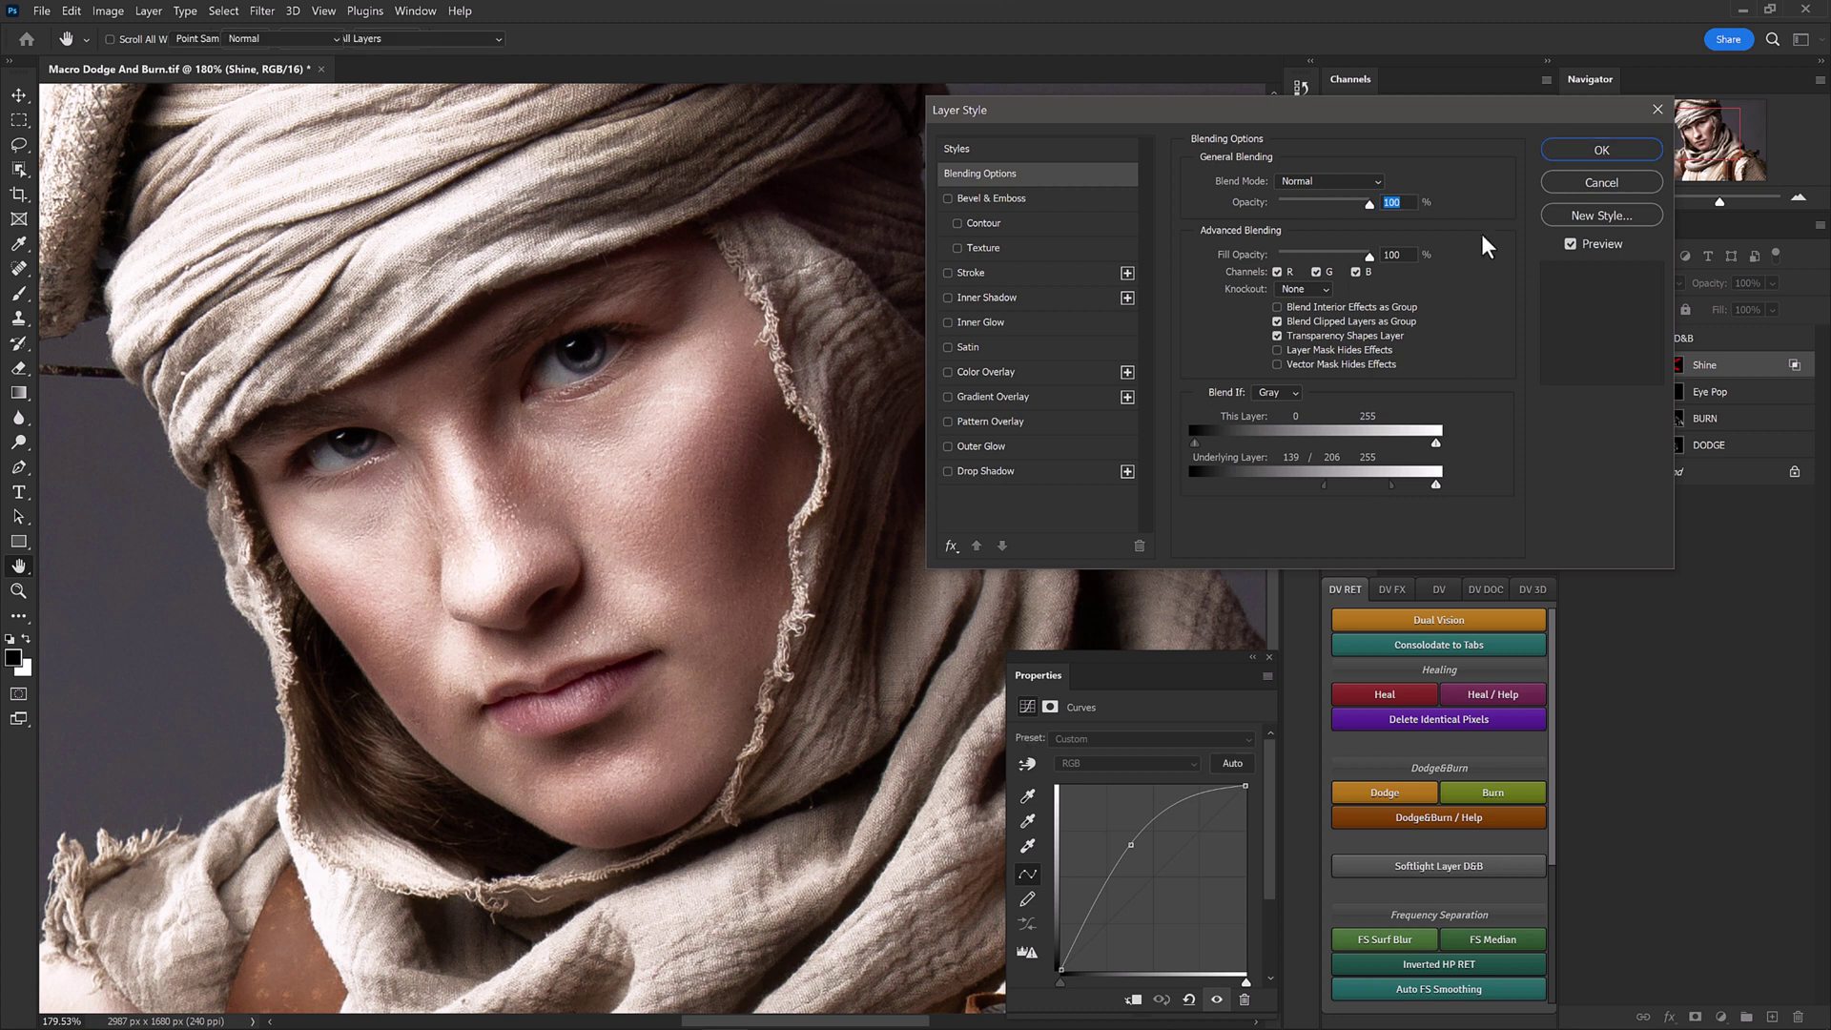
{"action": "scroll", "coordinate": [756, 523], "scroll_direction": "down", "scroll_amount": 5}
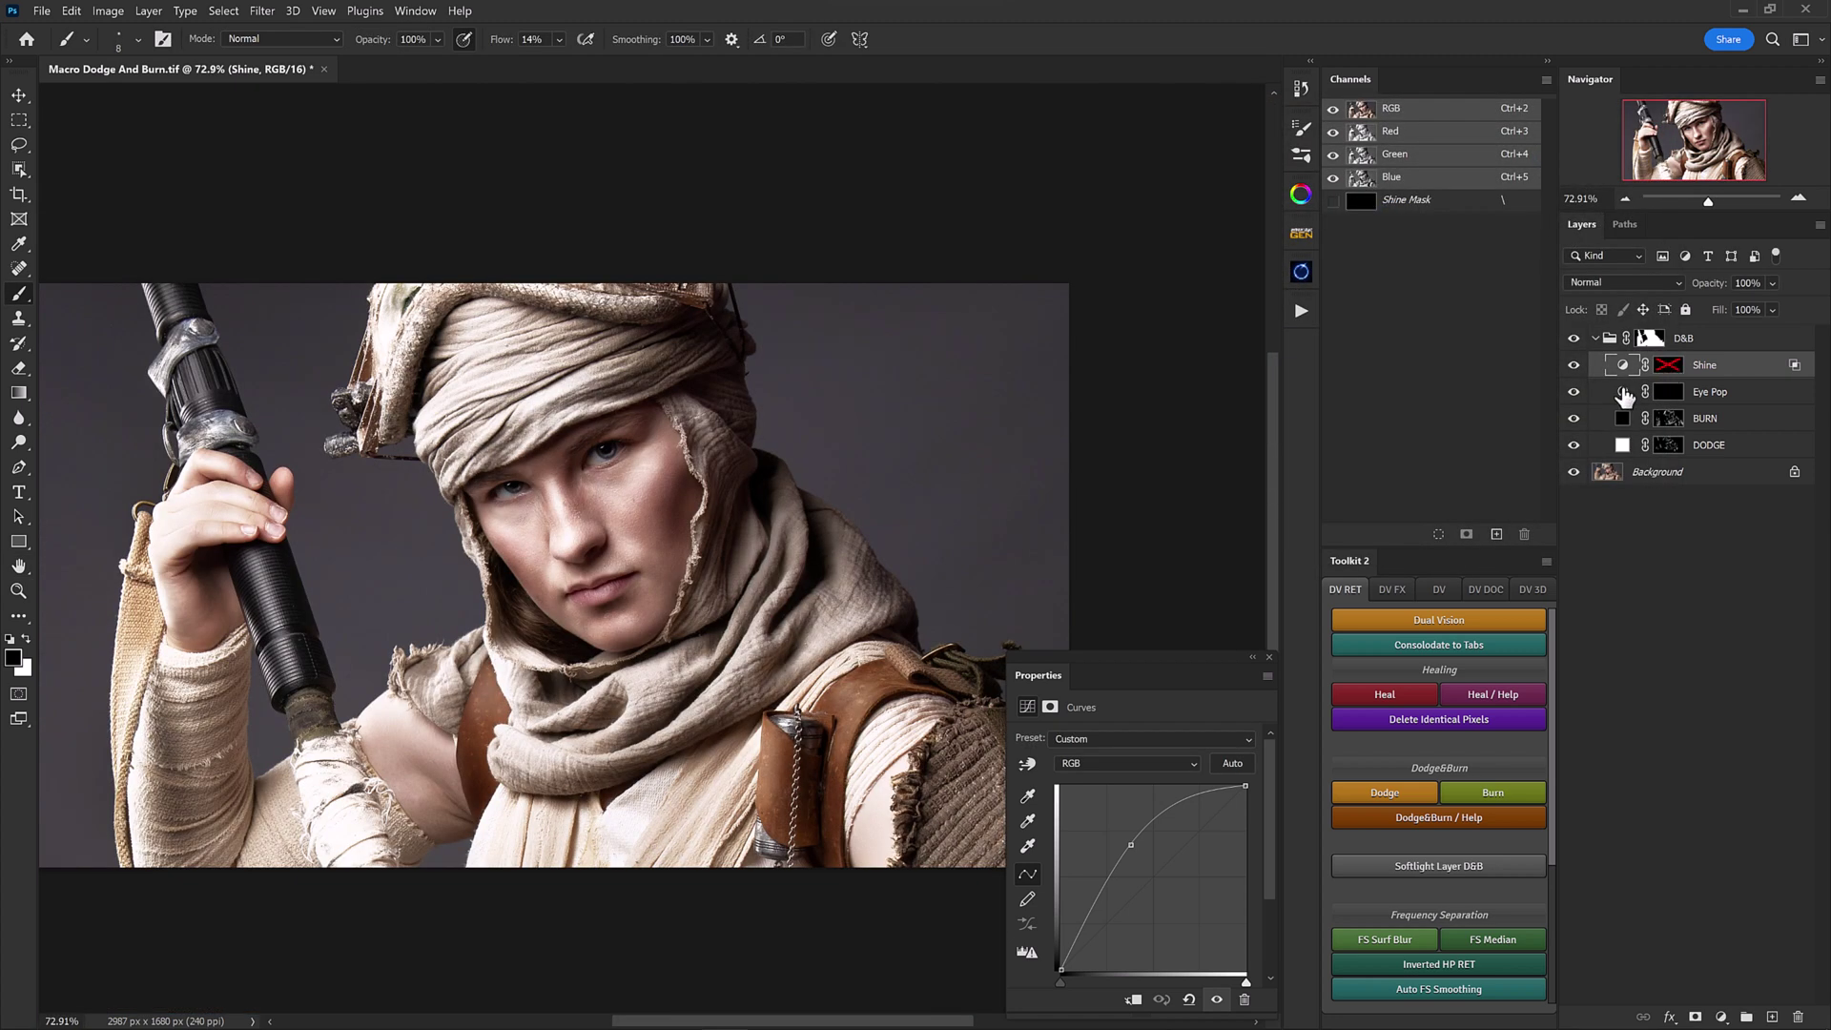
Step: Re-enable the Shine mask and paint a first white highlight on the cheek with a 108 px brush
{"action": "left_click", "coordinate": [1668, 370]}
{"action": "key", "text": "ctrl+i"}
{"action": "key", "text": "x"}
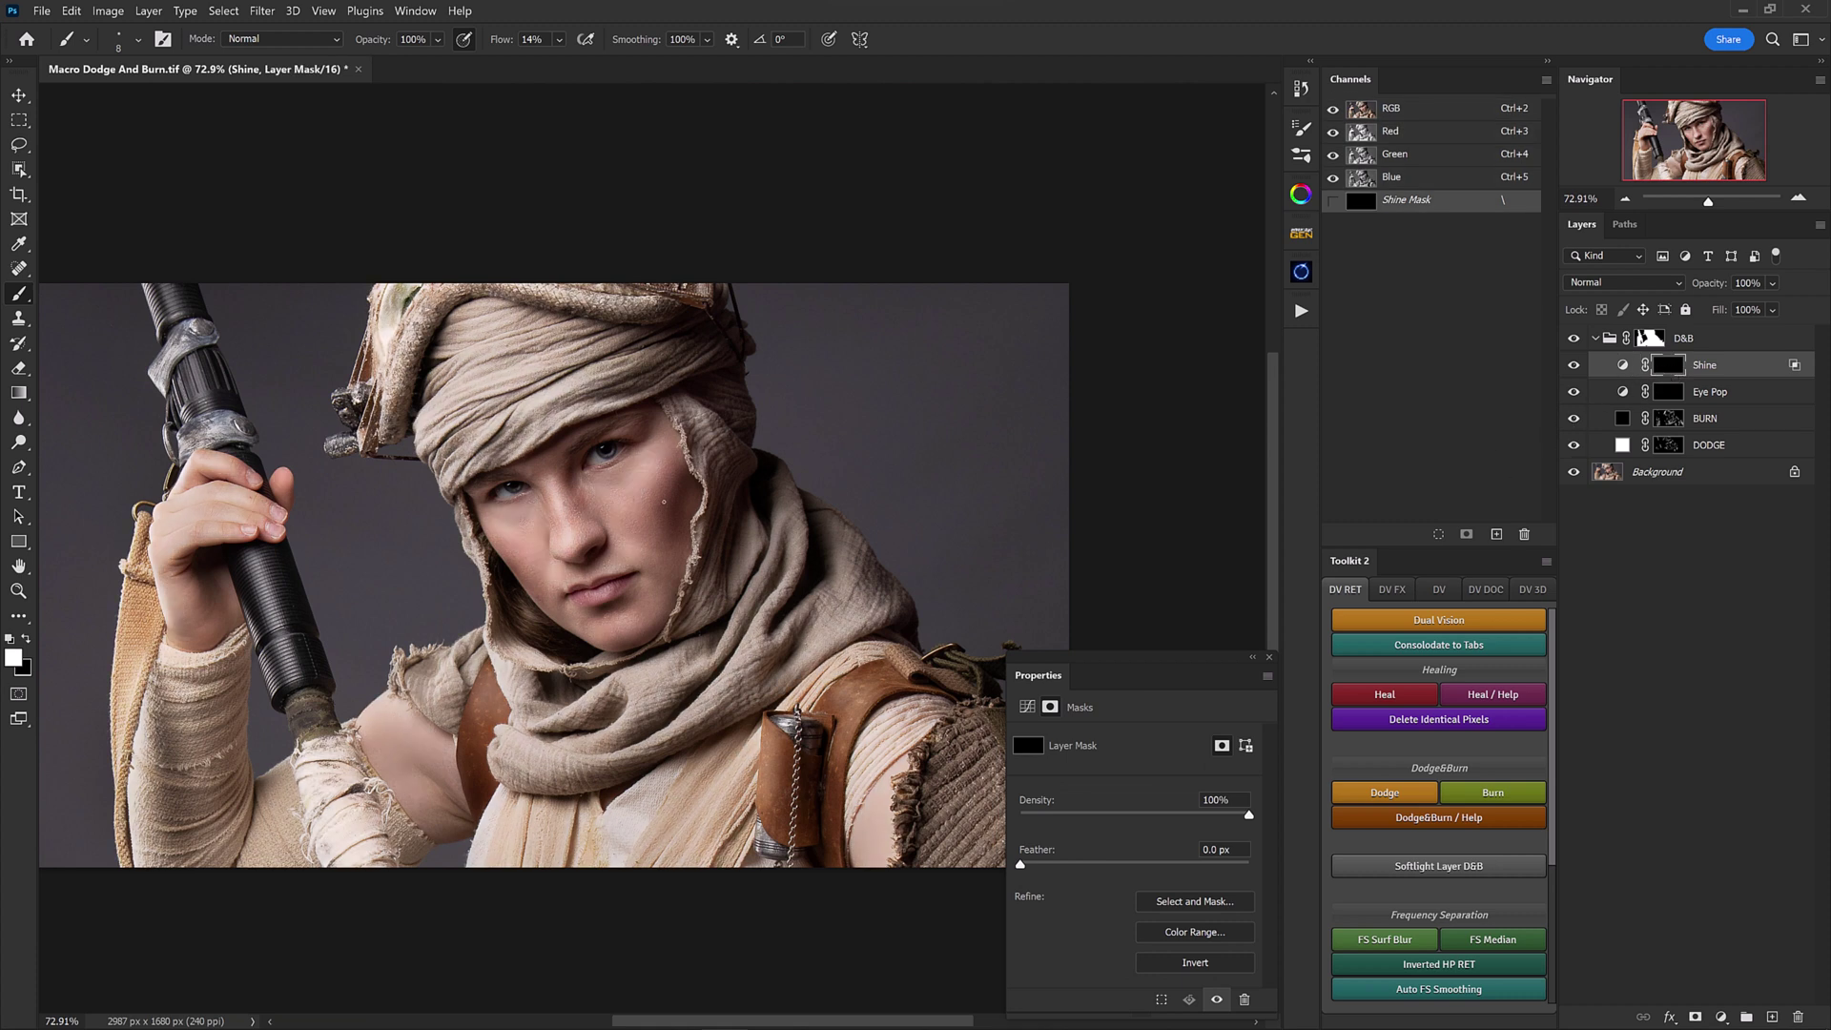
{"action": "mouse_move", "coordinate": [646, 489]}
{"action": "left_mouse_down"}
{"action": "mouse_move", "coordinate": [673, 462]}
{"action": "mouse_move", "coordinate": [657, 99]}
{"action": "left_mouse_up"}
{"action": "right_click", "coordinate": [639, 467], "text": "alt"}
{"action": "mouse_move", "coordinate": [600, 494]}
{"action": "left_mouse_down"}
{"action": "mouse_move", "coordinate": [613, 510]}
{"action": "mouse_move", "coordinate": [635, 495]}
{"action": "left_mouse_up"}
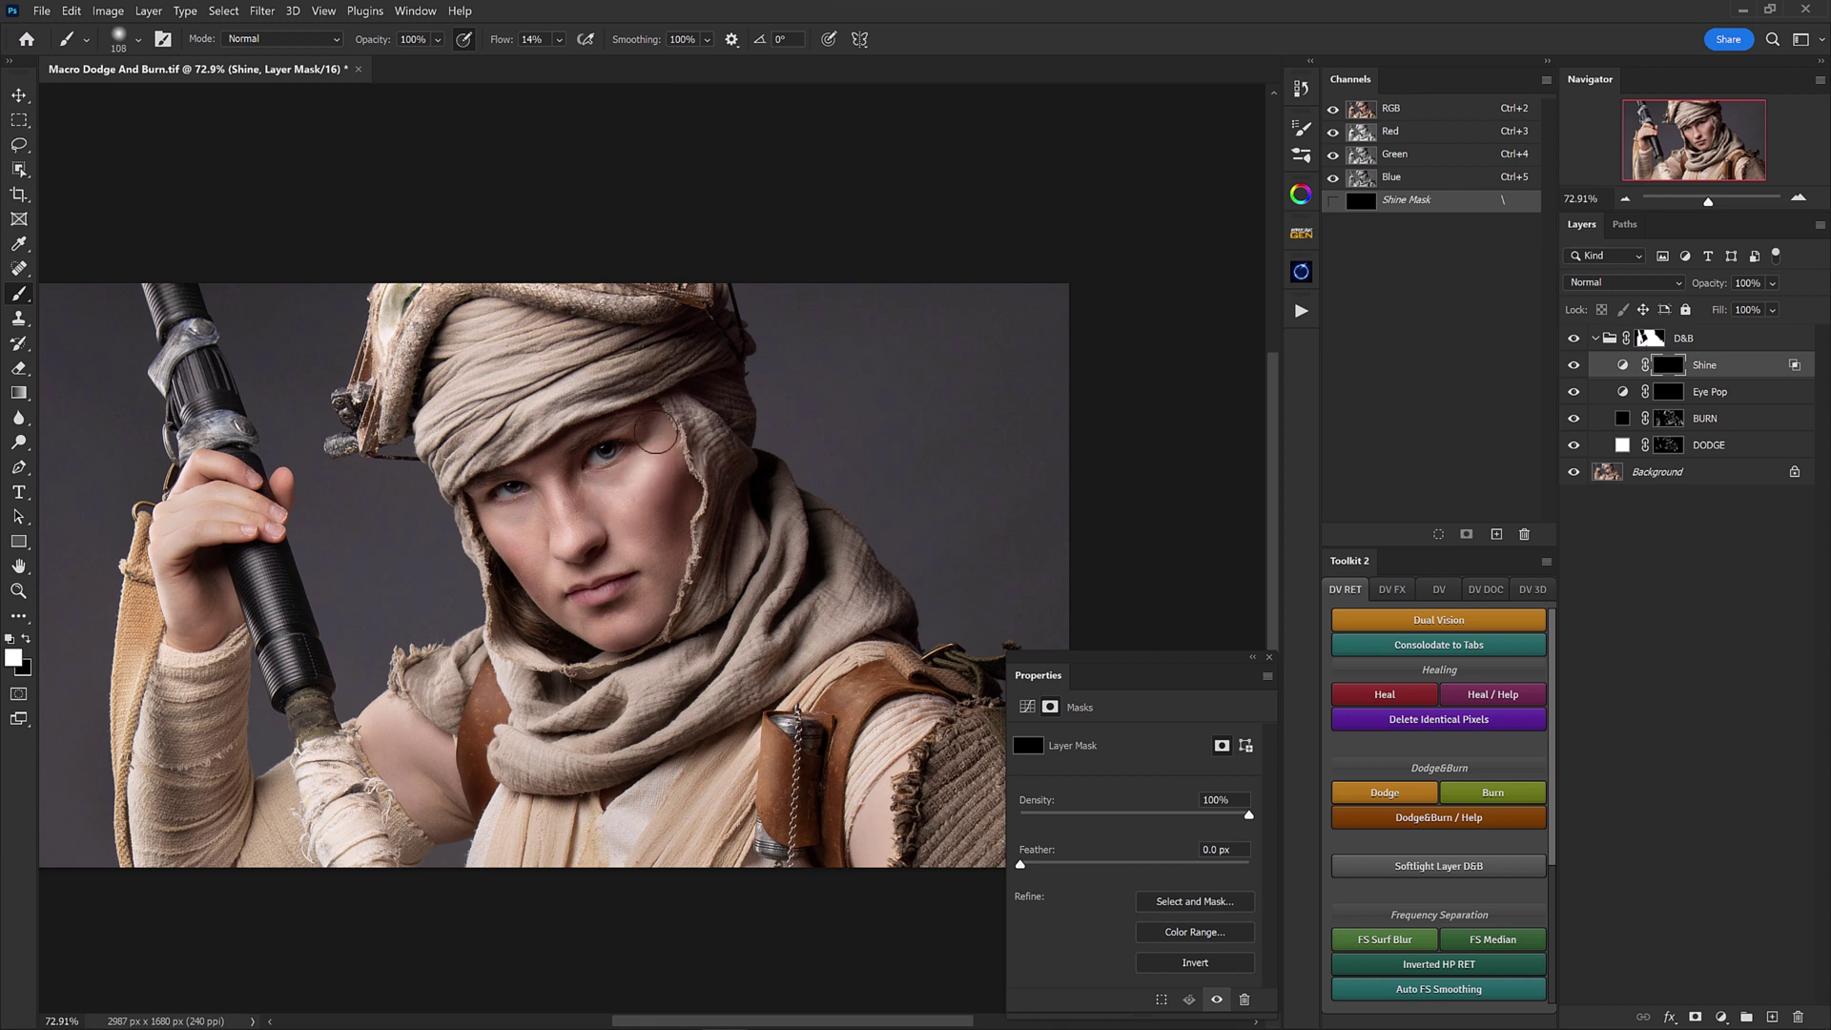
Step: Raise brush flow to 56% and paint shine over the cheek and down the nose
{"action": "left_click_drag", "start_coordinate": [494, 45], "coordinate": [523, 58]}
{"action": "mouse_move", "coordinate": [612, 503]}
{"action": "left_mouse_down"}
{"action": "mouse_move", "coordinate": [652, 455]}
{"action": "mouse_move", "coordinate": [634, 501]}
{"action": "mouse_move", "coordinate": [558, 510]}
{"action": "mouse_move", "coordinate": [554, 483]}
{"action": "mouse_move", "coordinate": [574, 562]}
{"action": "mouse_move", "coordinate": [556, 567]}
{"action": "mouse_move", "coordinate": [502, 521]}
{"action": "left_mouse_up"}
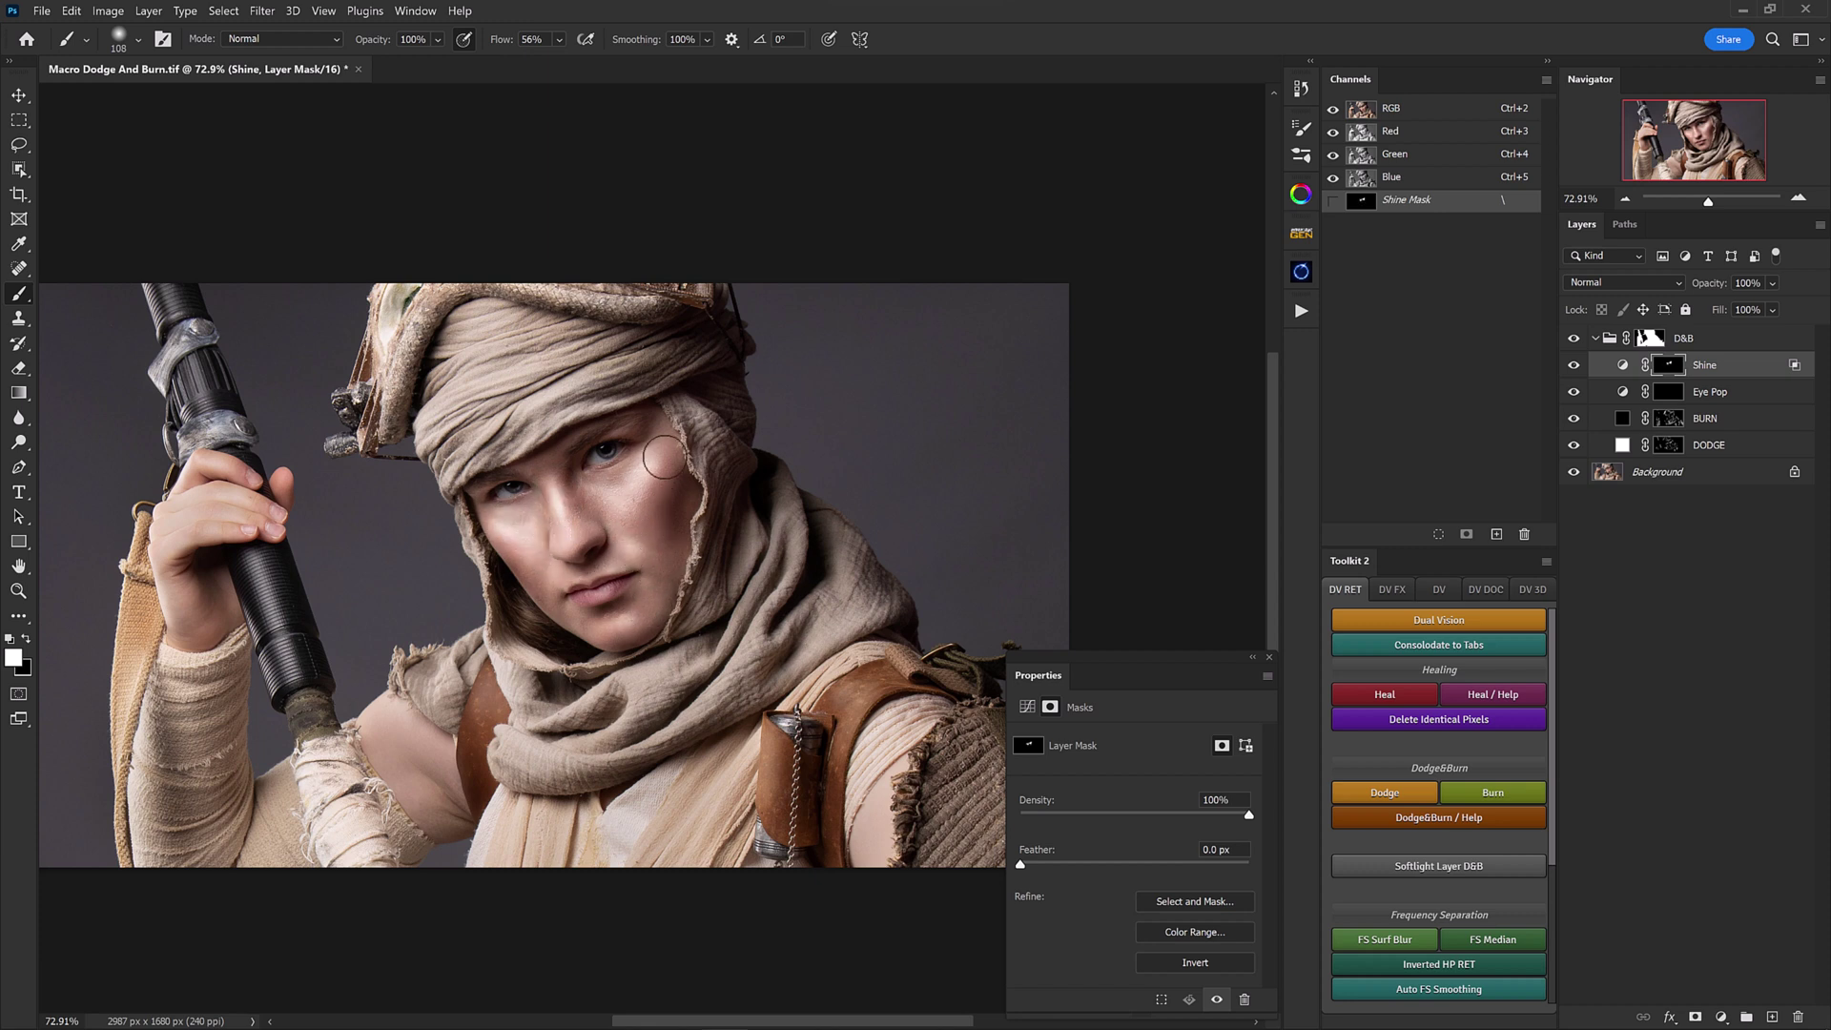
{"action": "left_click_drag", "start_coordinate": [609, 429], "coordinate": [624, 419]}
{"action": "mouse_move", "coordinate": [722, 429]}
{"action": "left_mouse_down"}
{"action": "mouse_move", "coordinate": [731, 335]}
{"action": "mouse_move", "coordinate": [710, 374]}
{"action": "mouse_move", "coordinate": [722, 423]}
{"action": "left_mouse_up"}
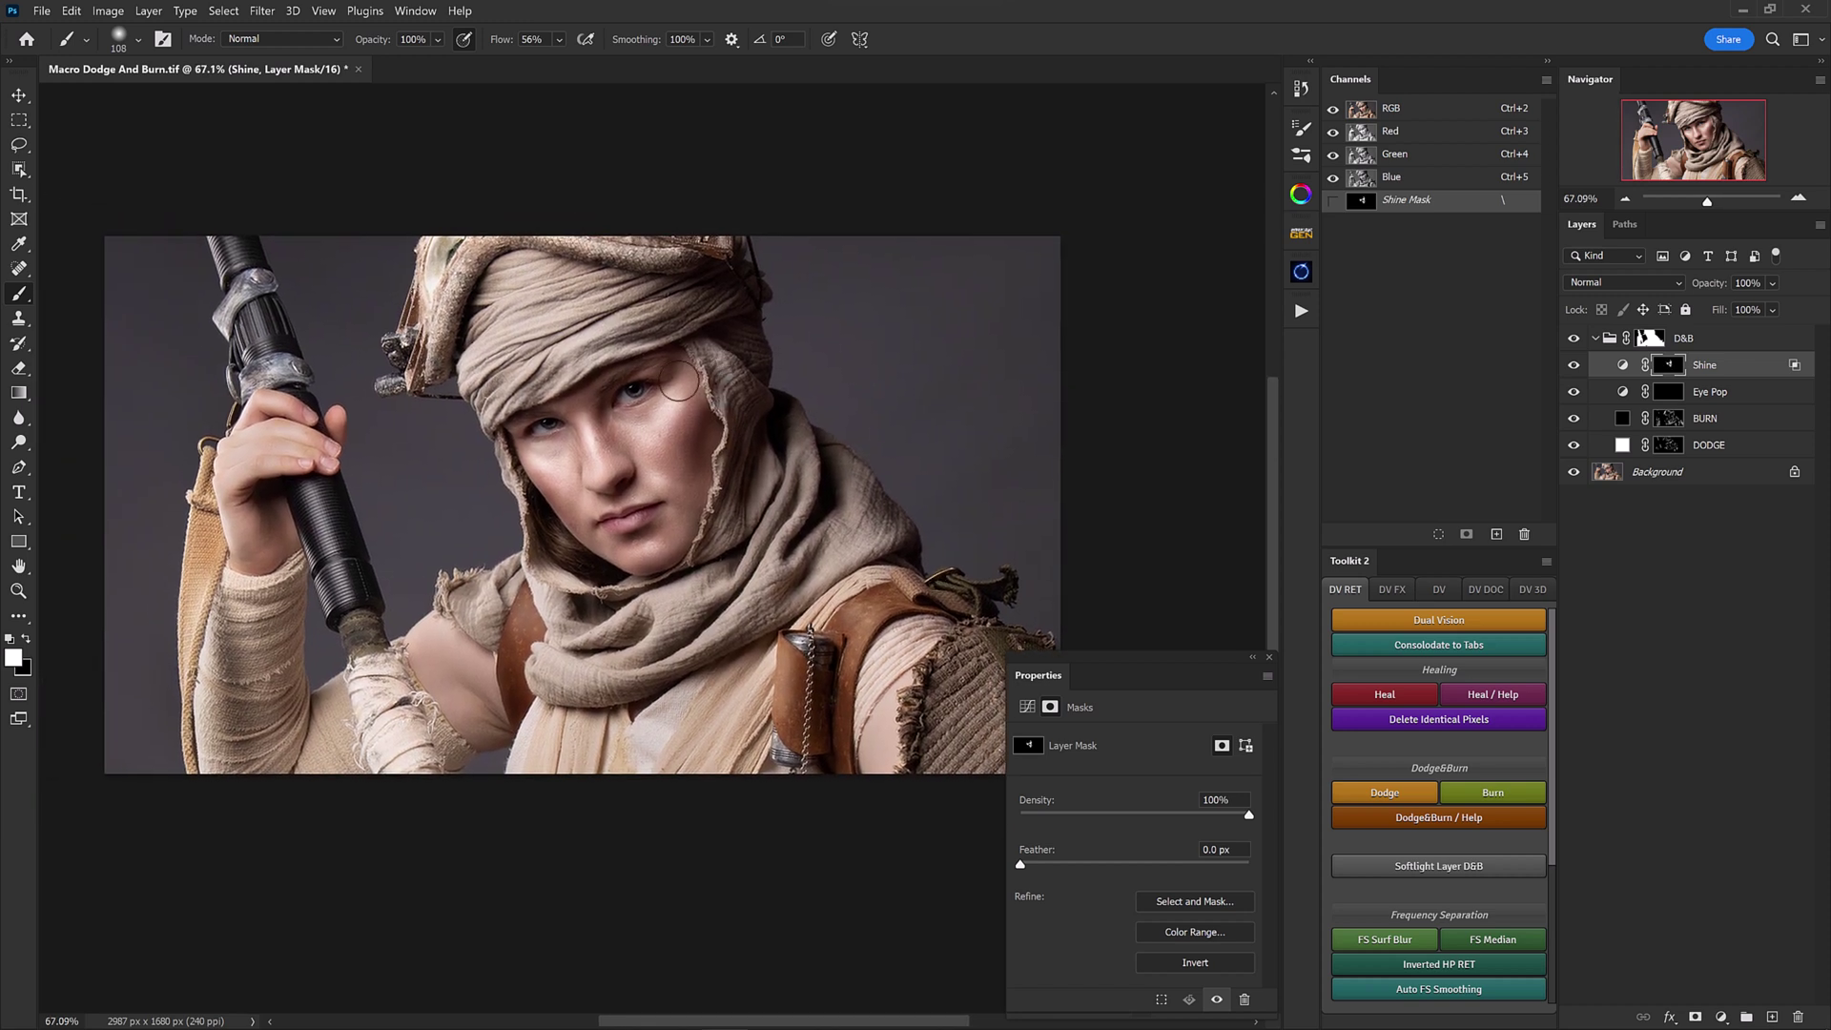
Step: With a 136 px brush, paint shine onto the forehead, turban and scarf folds beside the neck
{"action": "left_click_drag", "start_coordinate": [602, 347], "coordinate": [624, 346]}
{"action": "left_click_drag", "start_coordinate": [520, 278], "coordinate": [522, 391]}
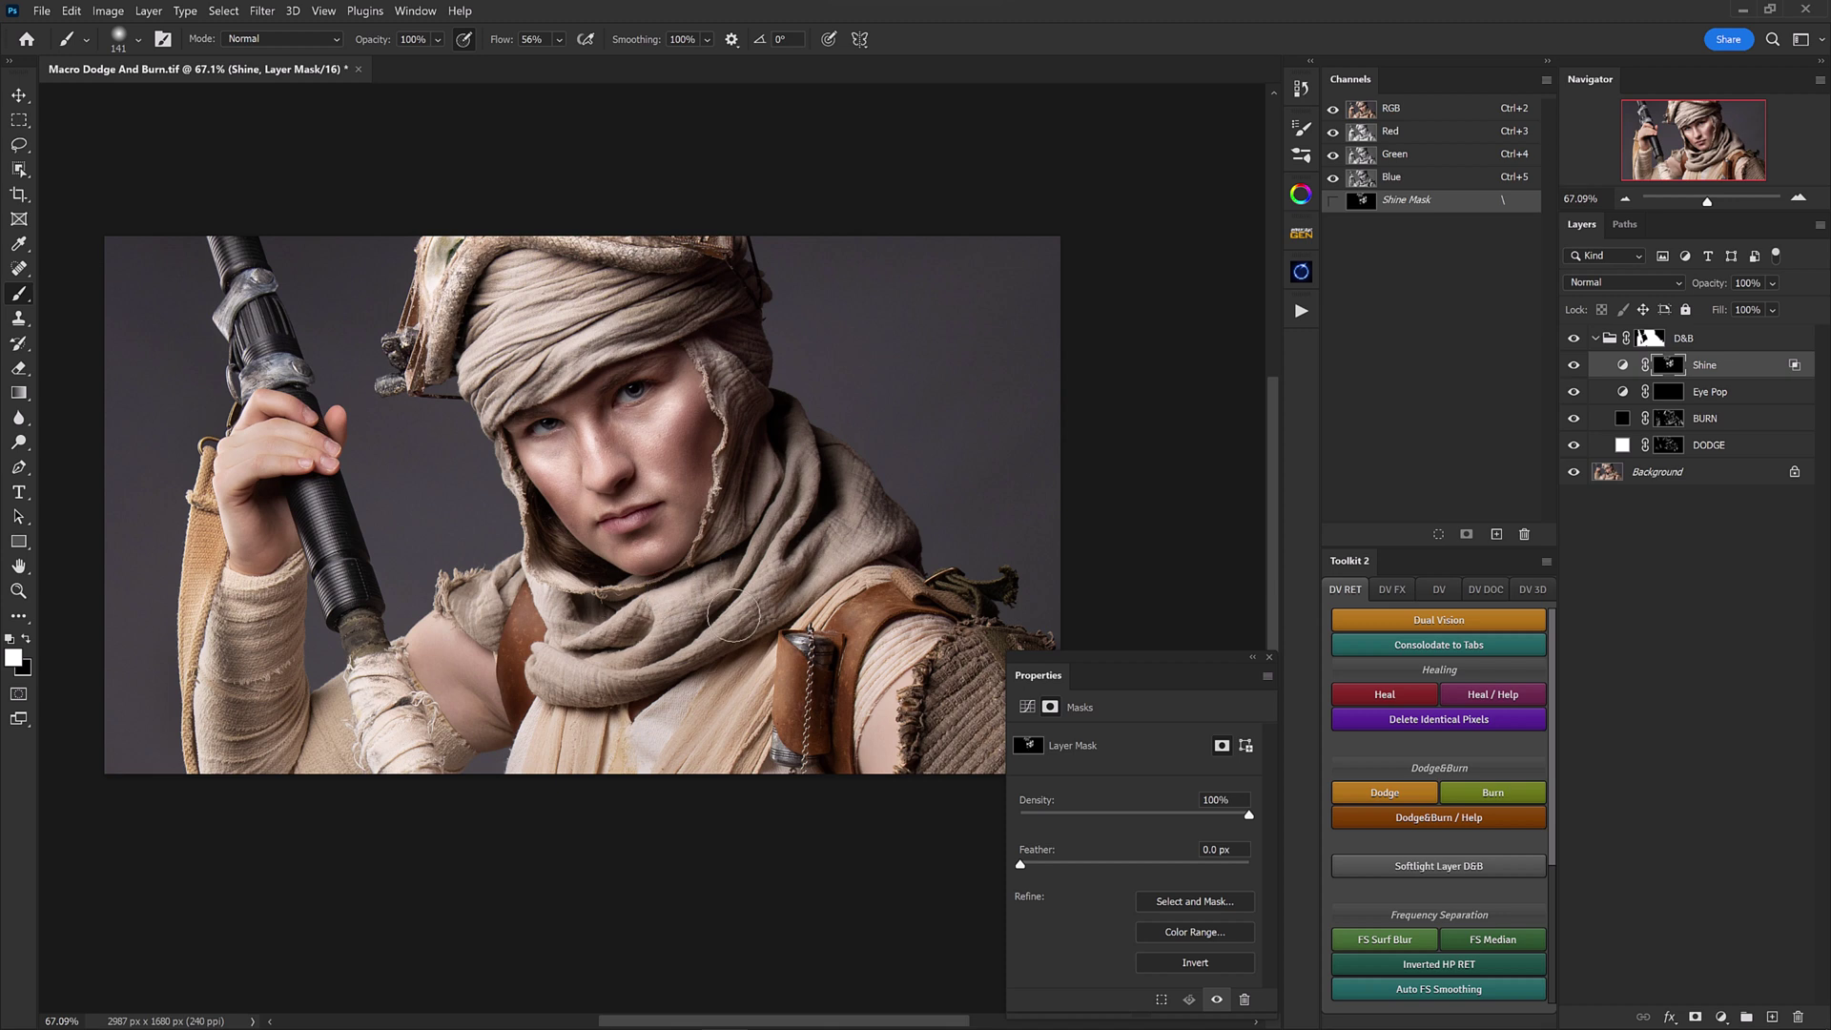
{"action": "left_click_drag", "start_coordinate": [795, 450], "coordinate": [766, 626]}
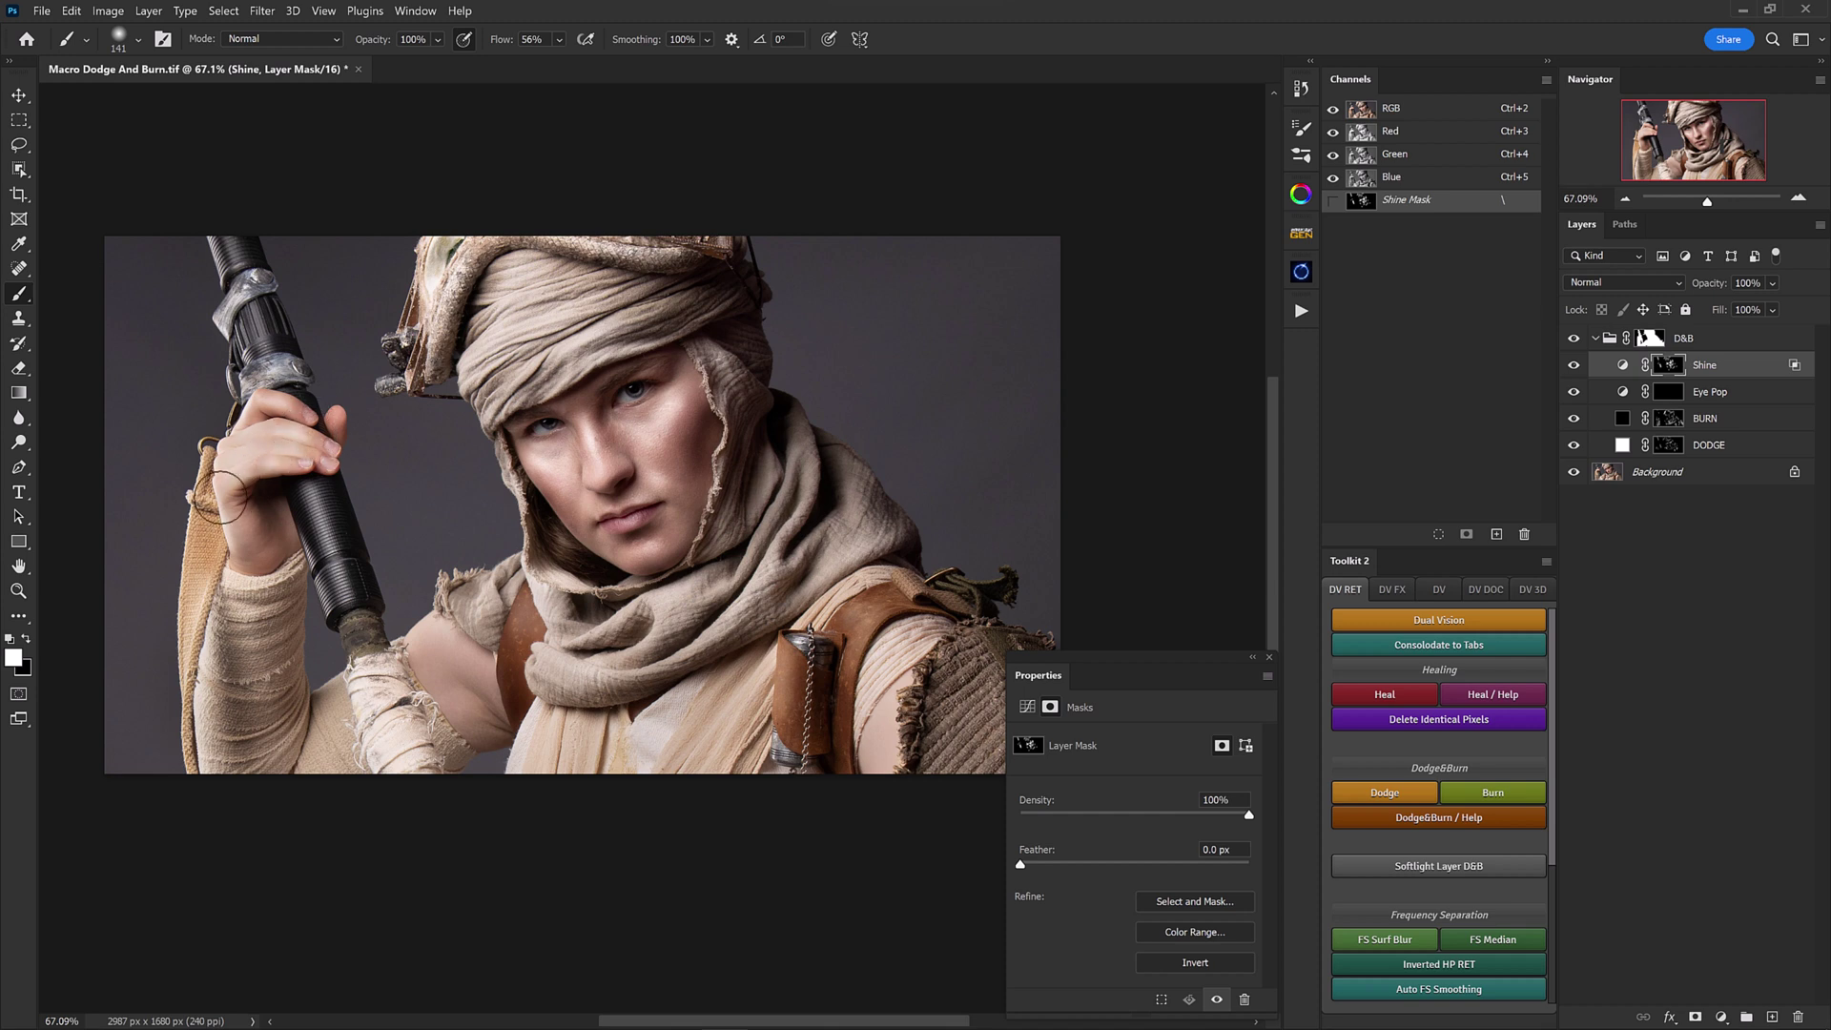
{"action": "left_click_drag", "start_coordinate": [684, 648], "coordinate": [623, 559]}
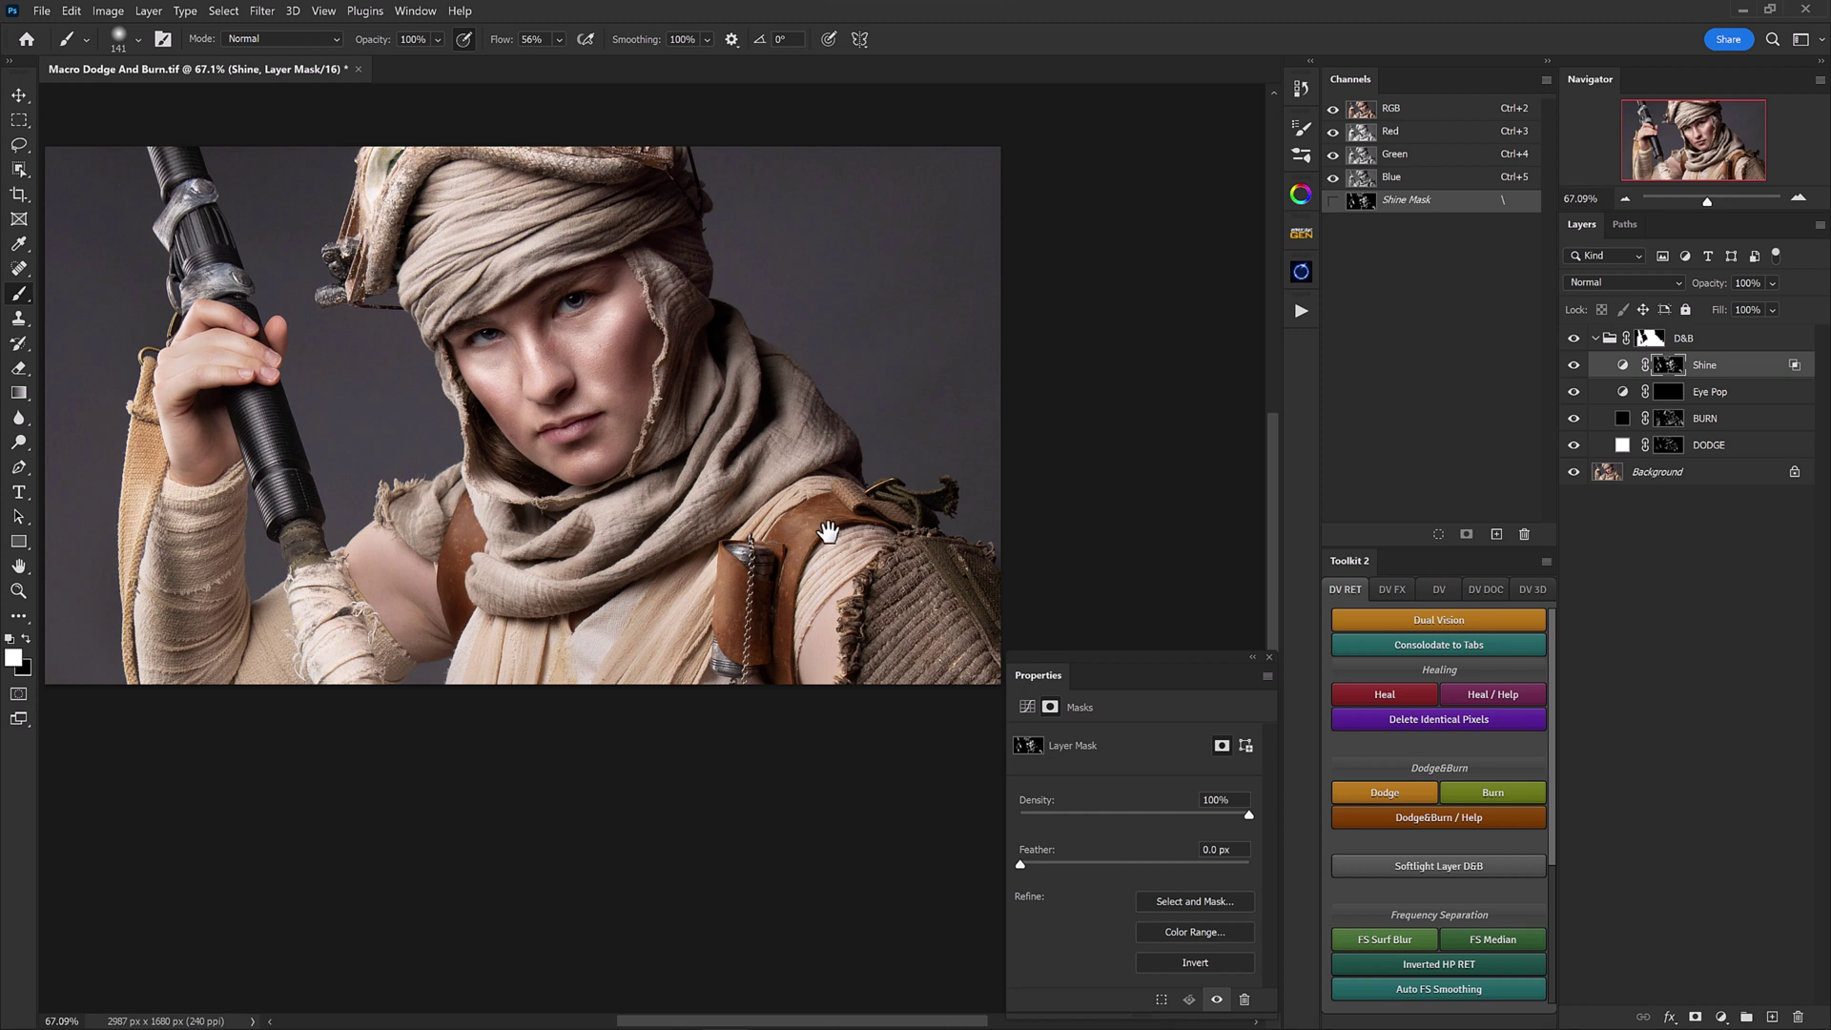
{"action": "left_click_drag", "start_coordinate": [823, 524], "coordinate": [867, 588]}
{"action": "scroll", "coordinate": [842, 477], "scroll_direction": "down", "scroll_amount": 2}
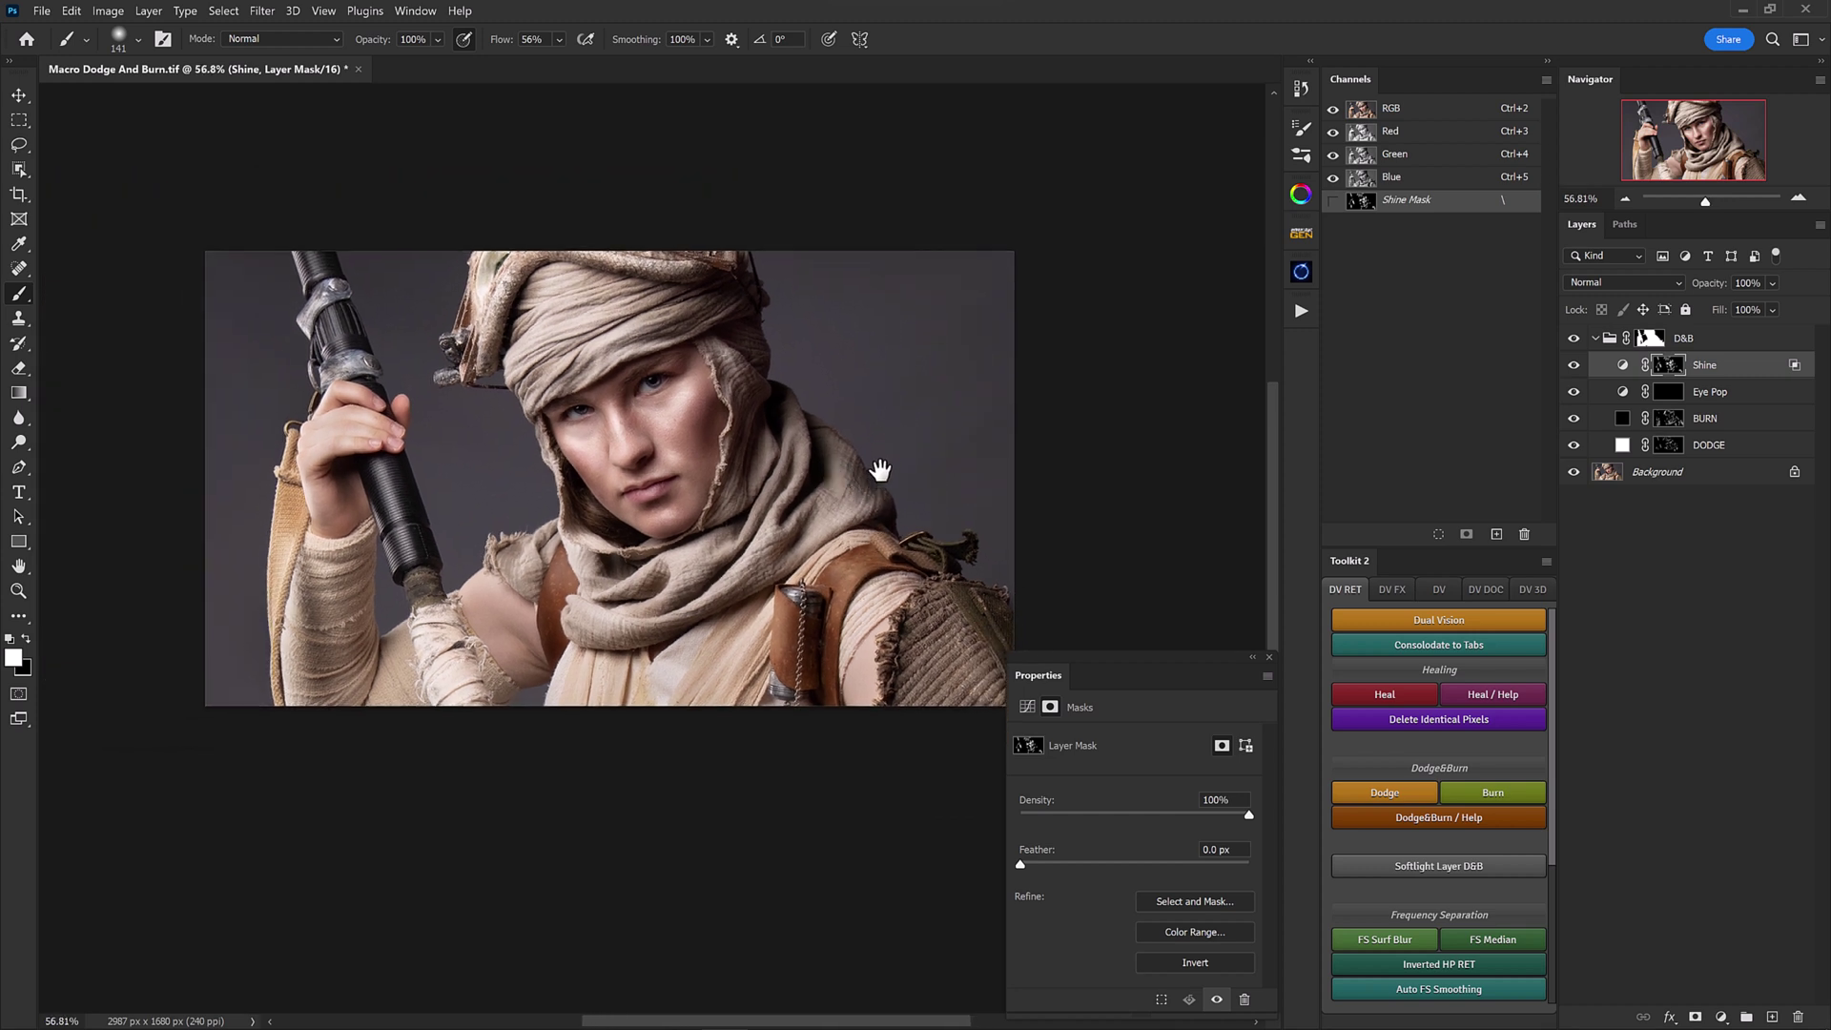
{"action": "left_click_drag", "start_coordinate": [853, 482], "coordinate": [842, 472]}
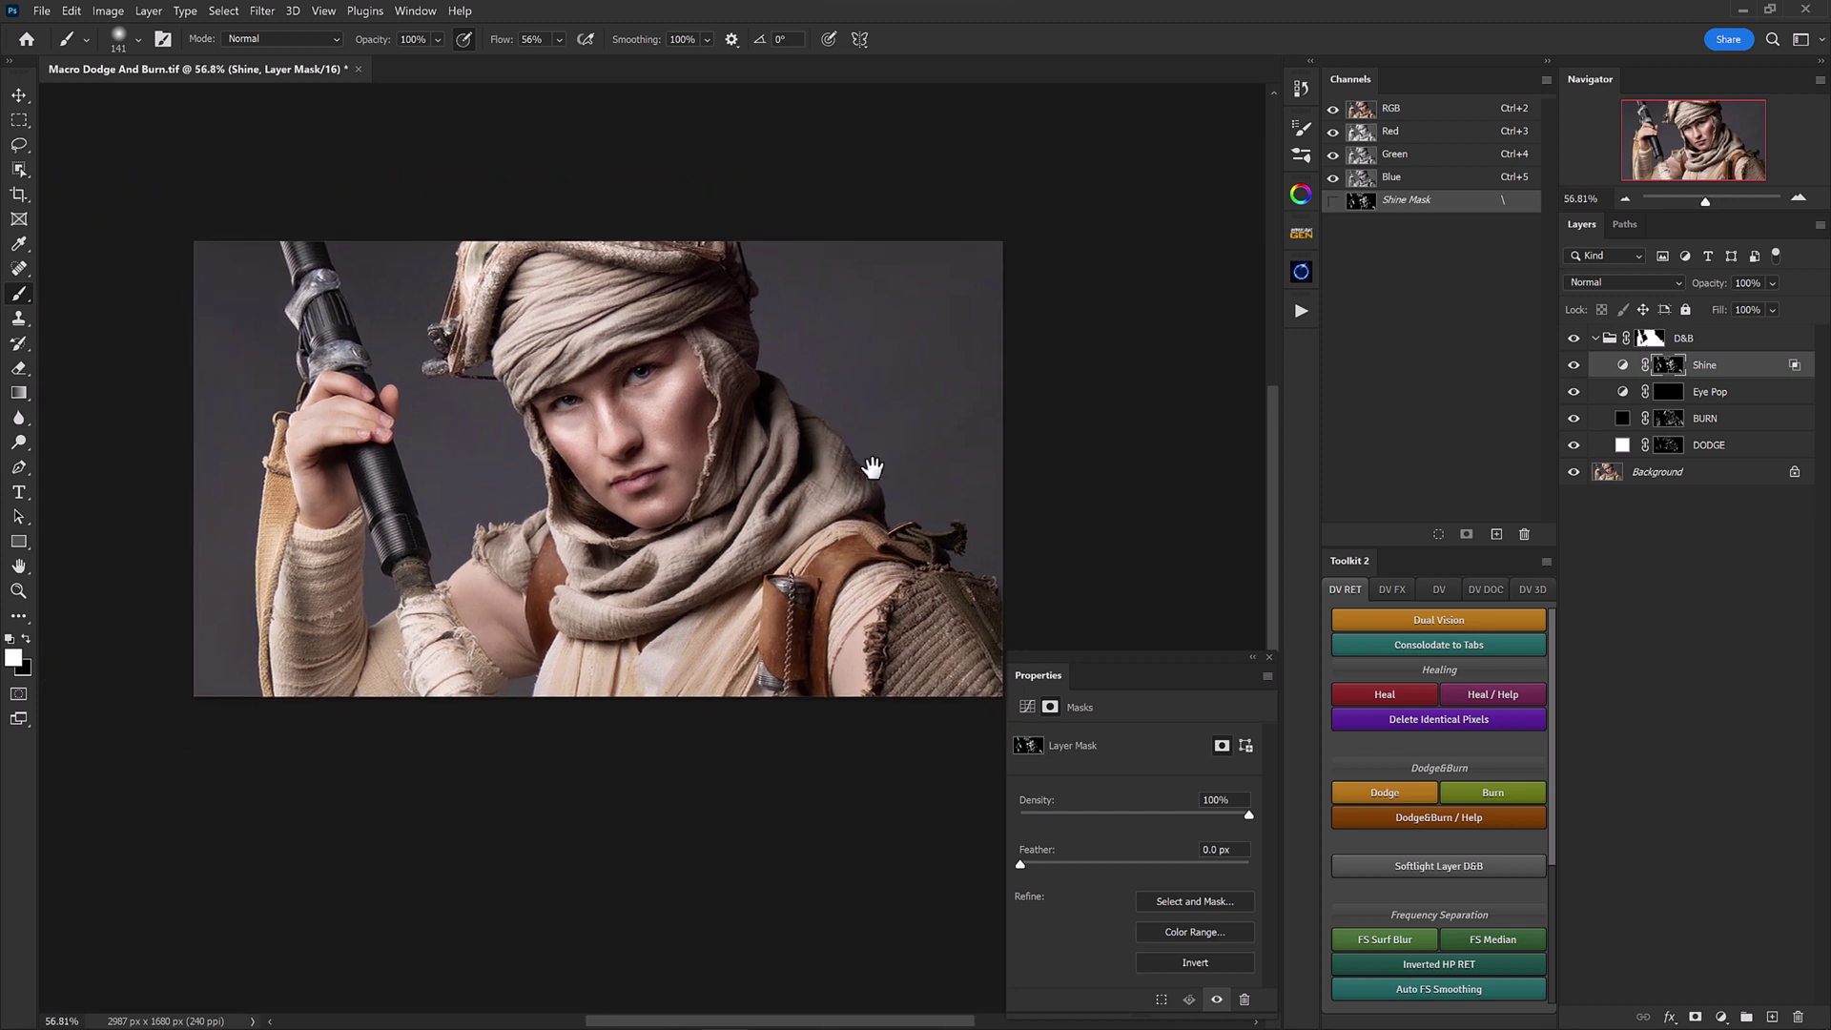
Step: Toggle the D&B group off and on to compare before and after
{"action": "left_click", "coordinate": [1573, 340]}
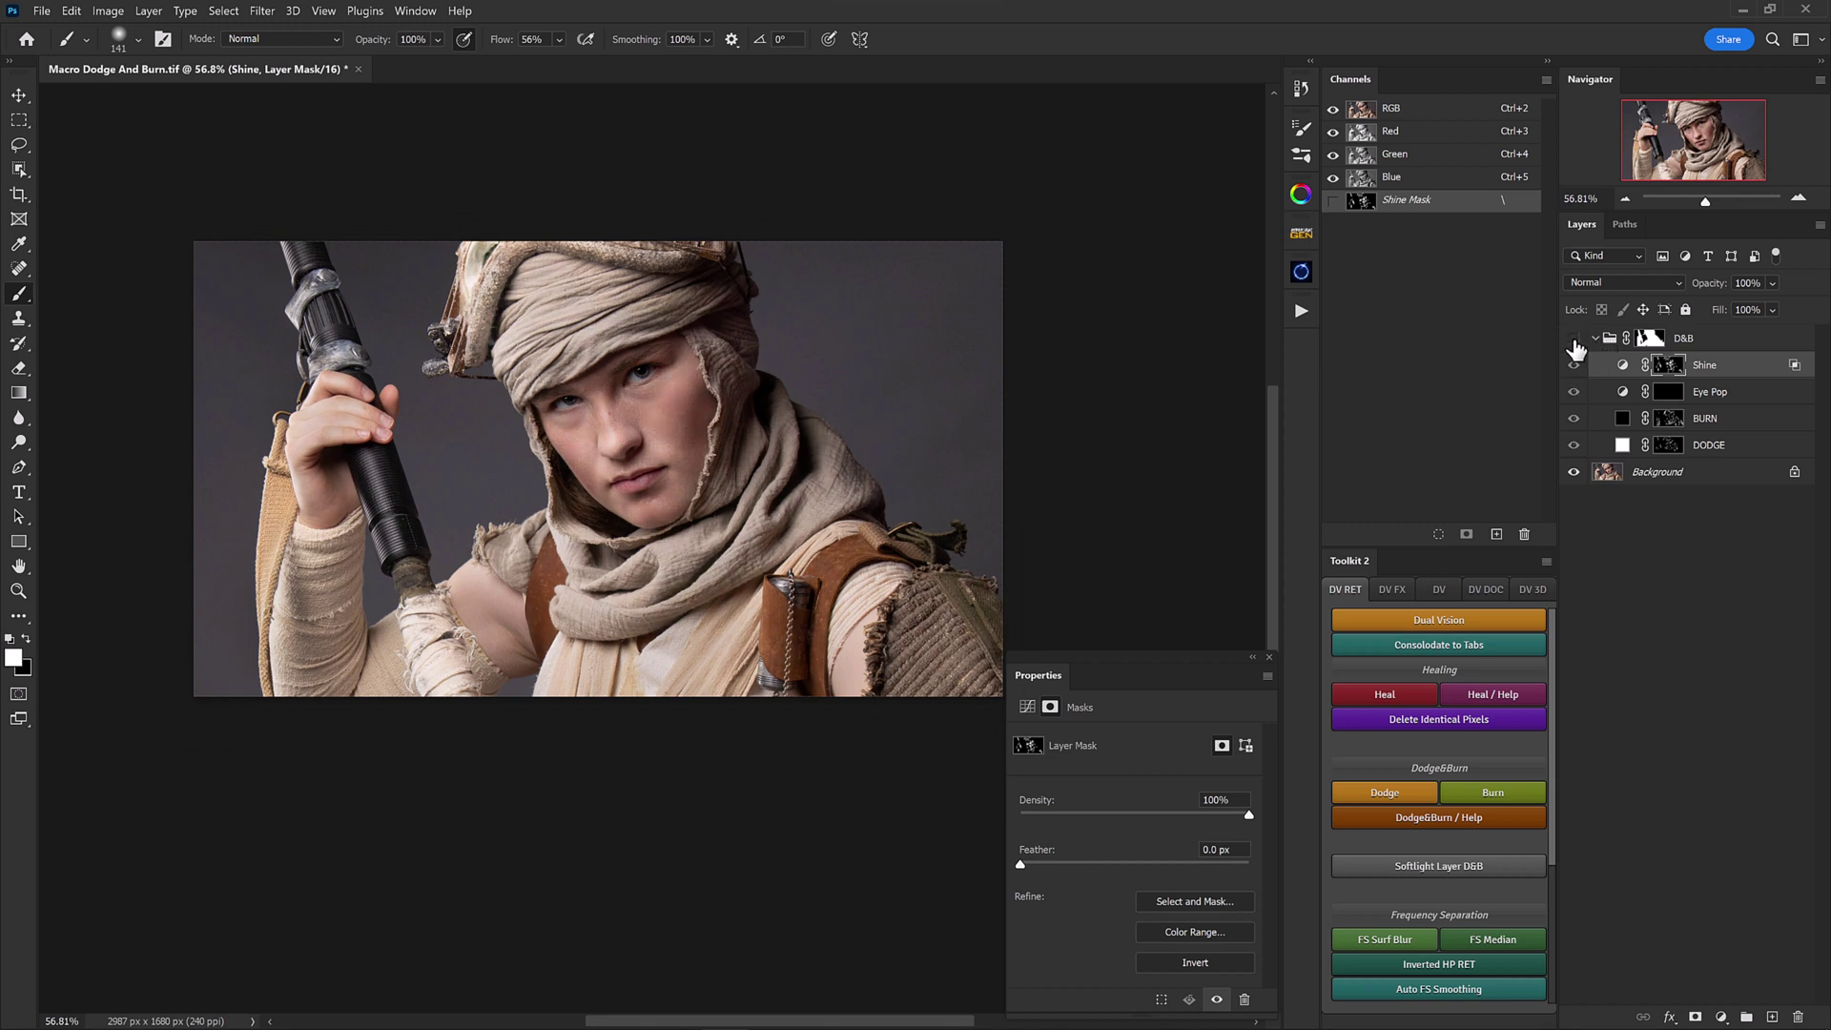
{"action": "left_click", "coordinate": [1573, 339]}
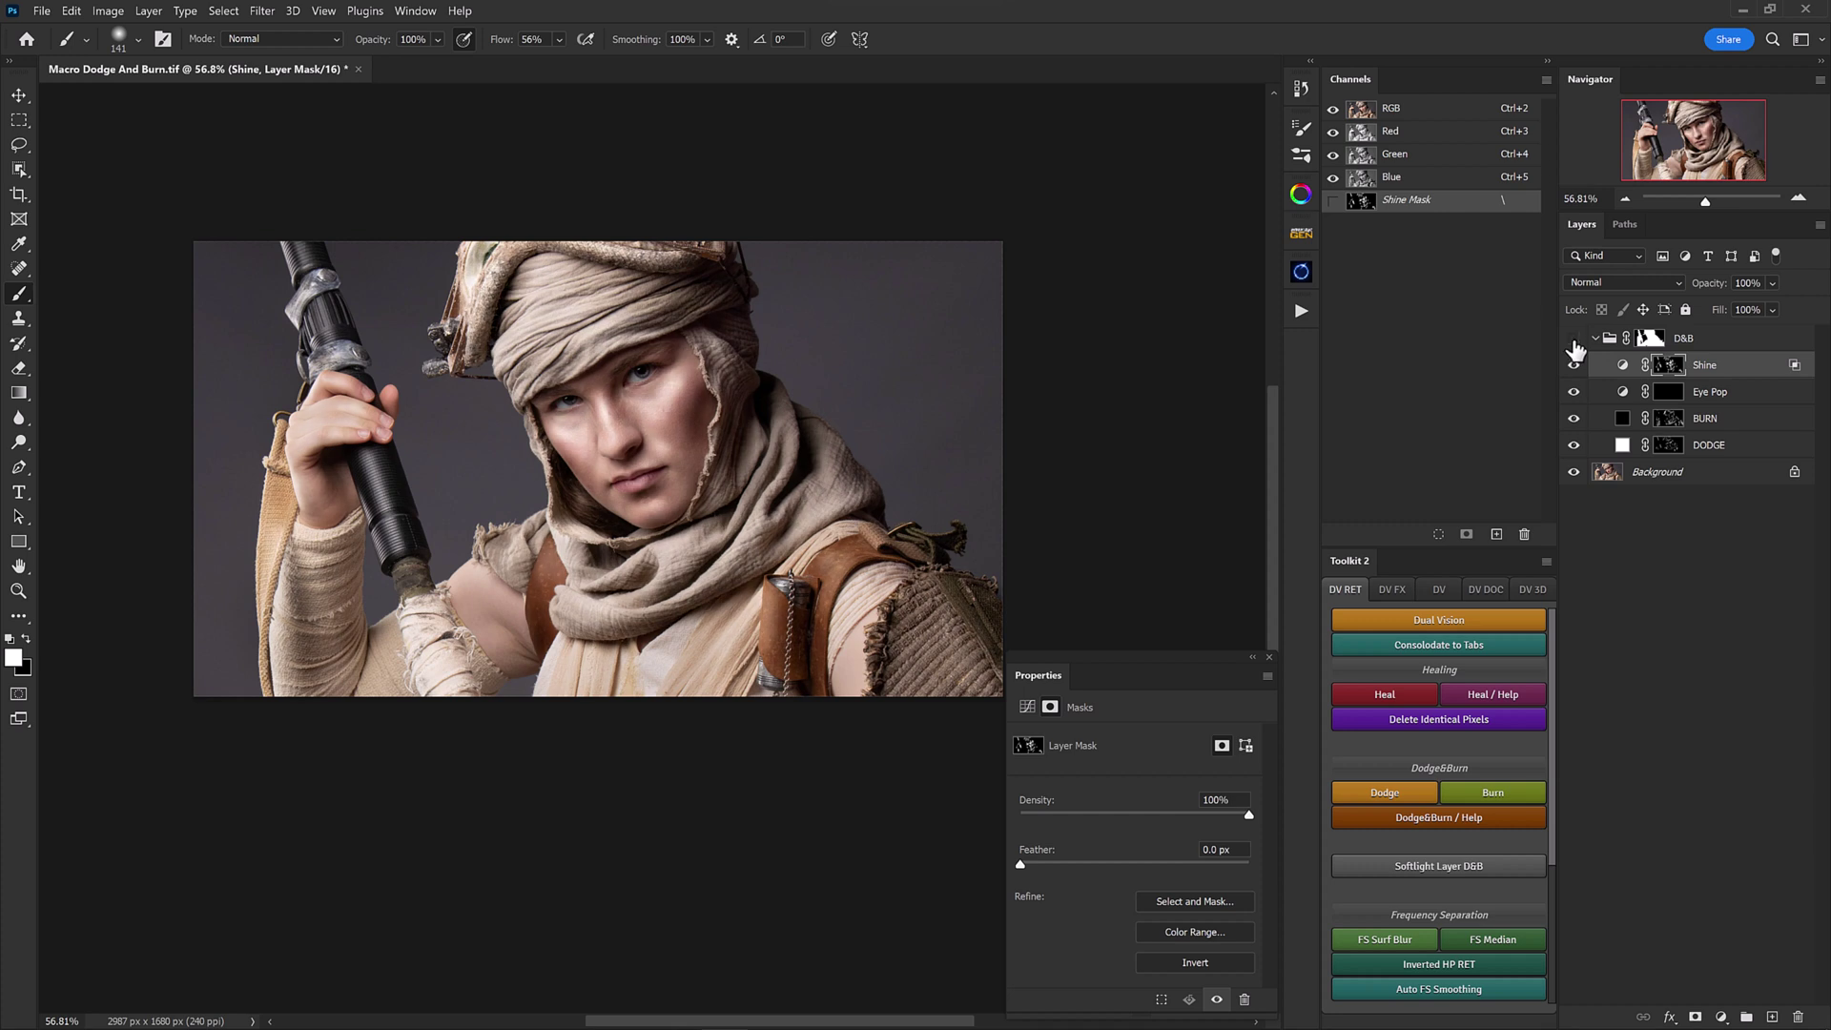
{"action": "left_click", "coordinate": [1573, 341]}
{"action": "left_click", "coordinate": [1573, 340]}
Step: Set the opacity of Shine to 74%, BURN to 72% and DODGE to 90%
{"action": "left_click", "coordinate": [1621, 364]}
{"action": "left_click_drag", "start_coordinate": [1716, 286], "coordinate": [1701, 301]}
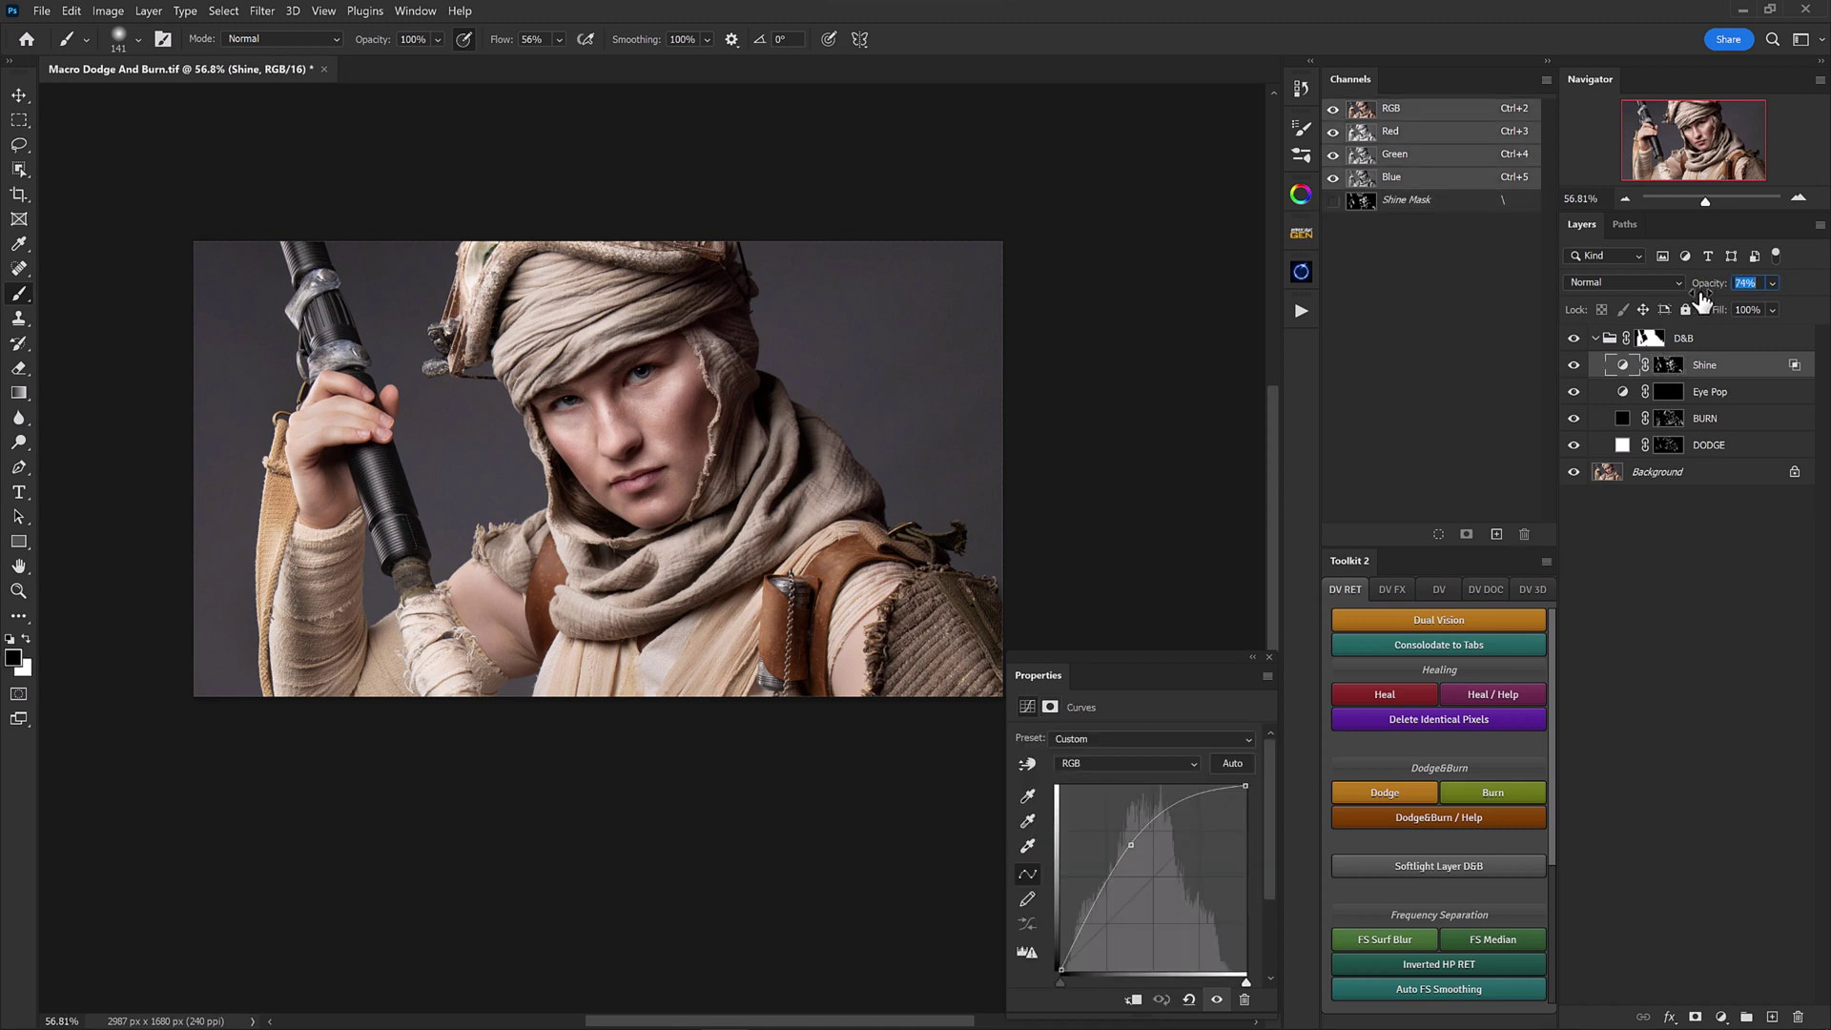
{"action": "left_click", "coordinate": [1704, 420]}
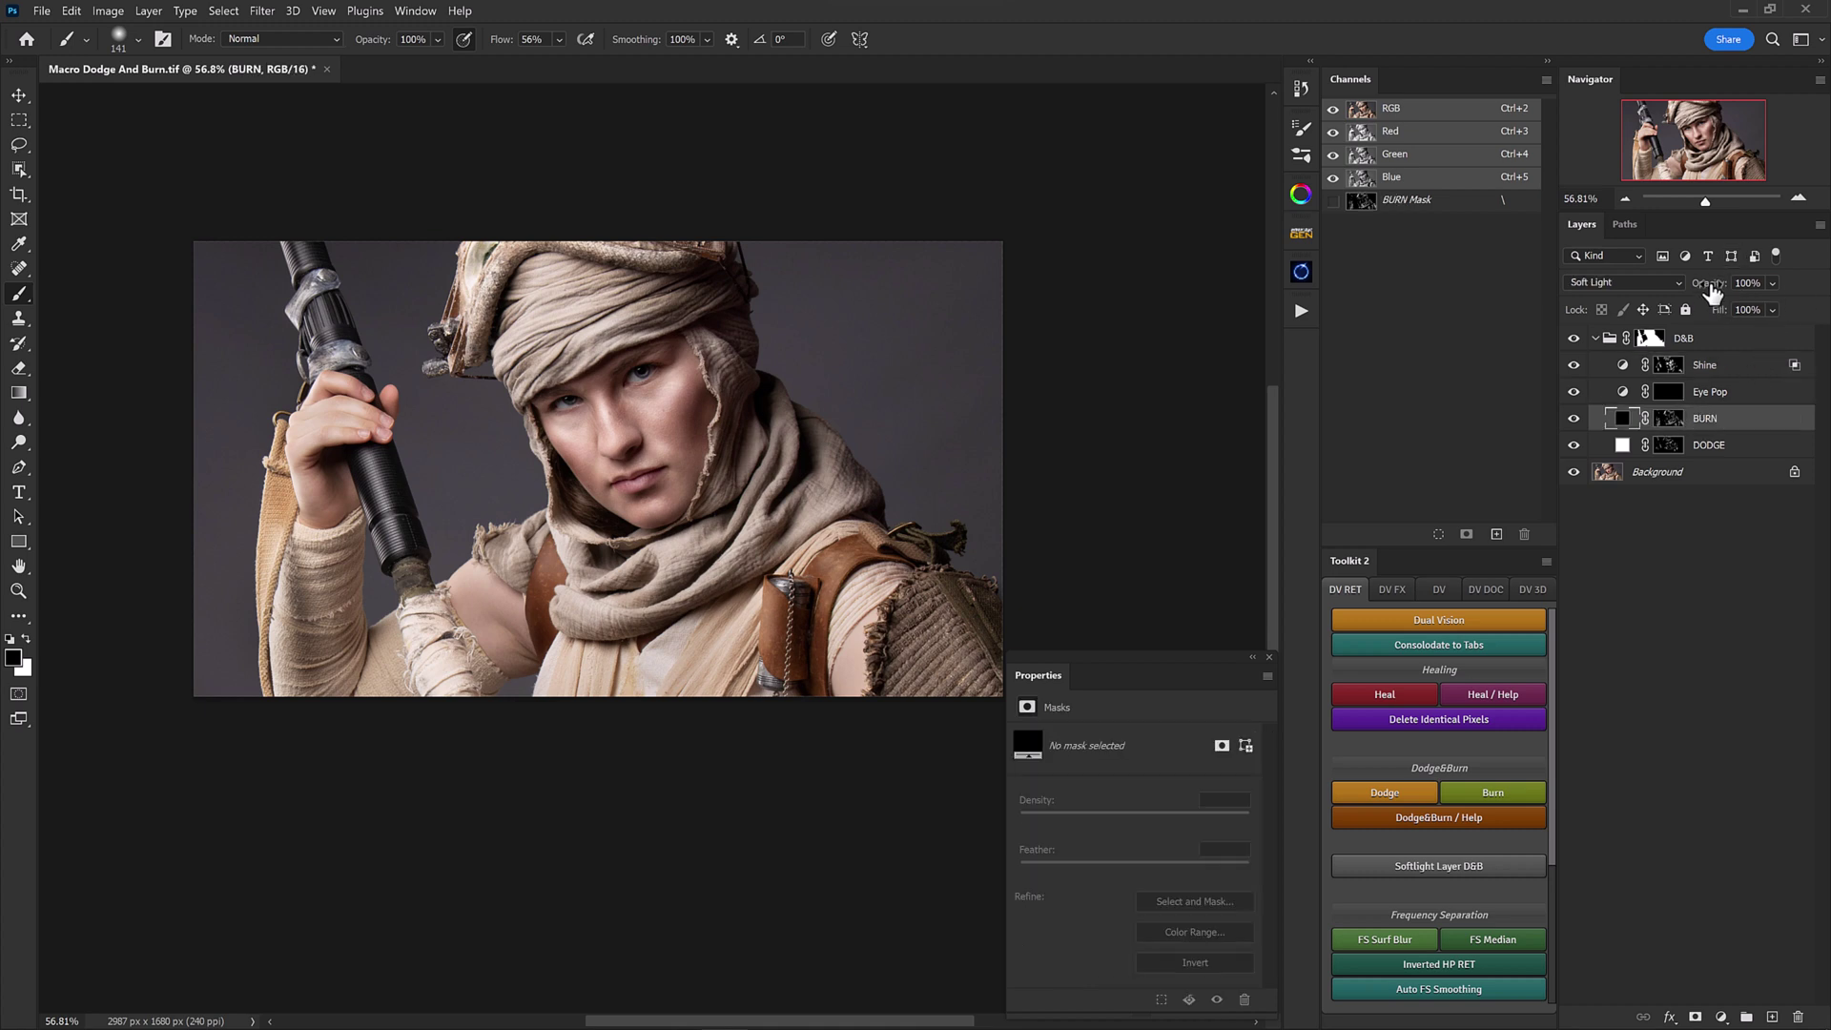
{"action": "left_click_drag", "start_coordinate": [1714, 290], "coordinate": [1700, 299]}
{"action": "left_click", "coordinate": [1713, 446]}
{"action": "left_click_drag", "start_coordinate": [1713, 291], "coordinate": [1705, 287]}
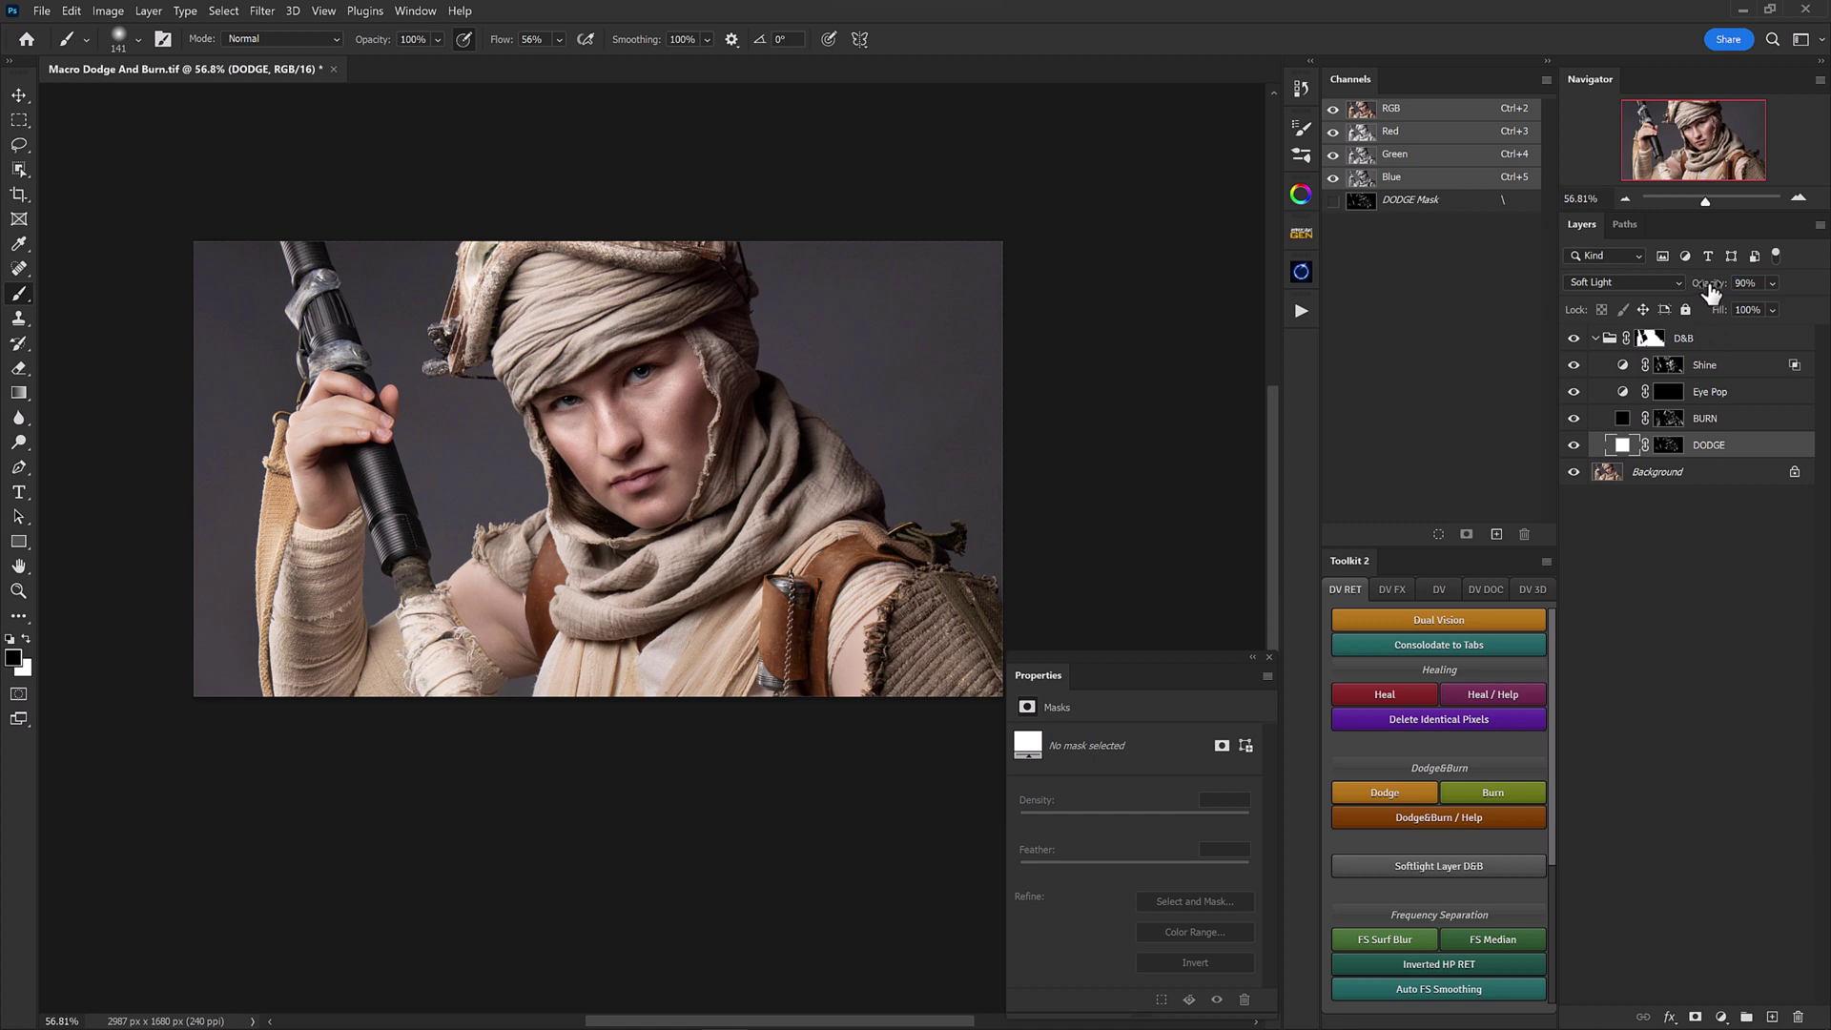
Step: Compare the D&B group once more, then delete the whole group
{"action": "left_click", "coordinate": [1575, 343]}
{"action": "left_click", "coordinate": [1573, 341]}
{"action": "left_click", "coordinate": [1564, 337]}
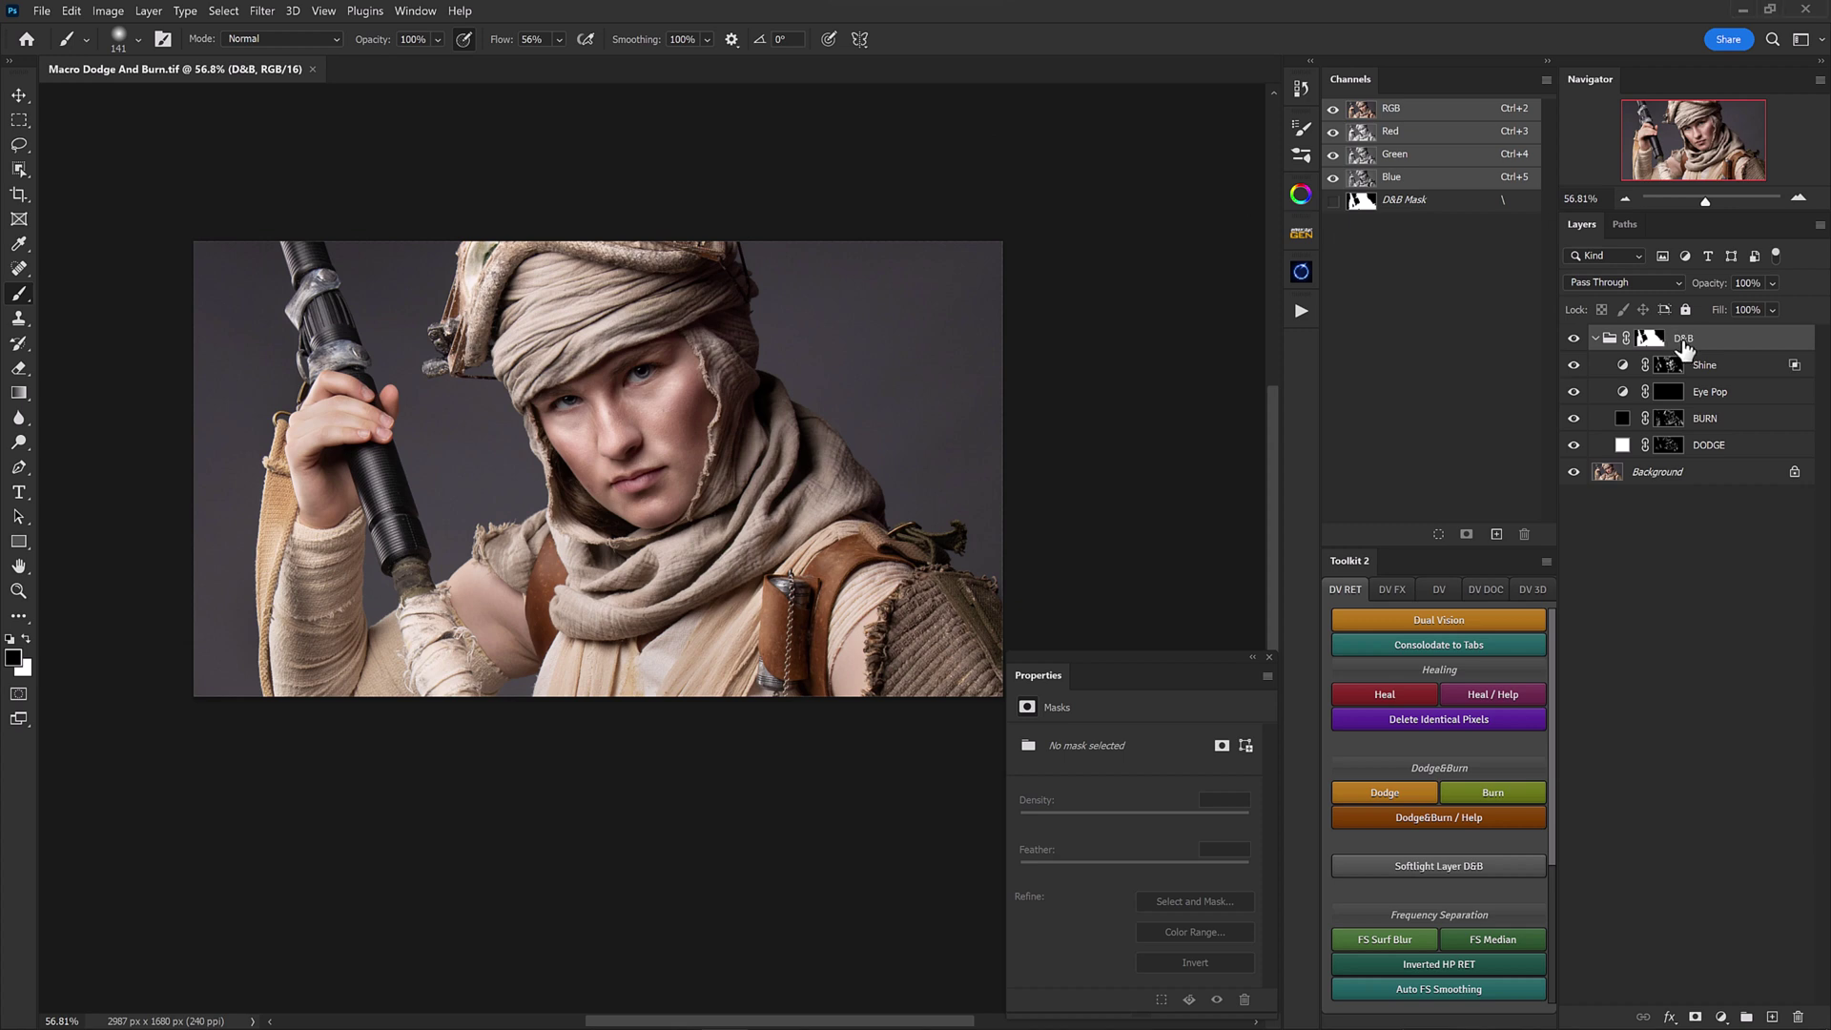
{"action": "key", "text": "Delete"}
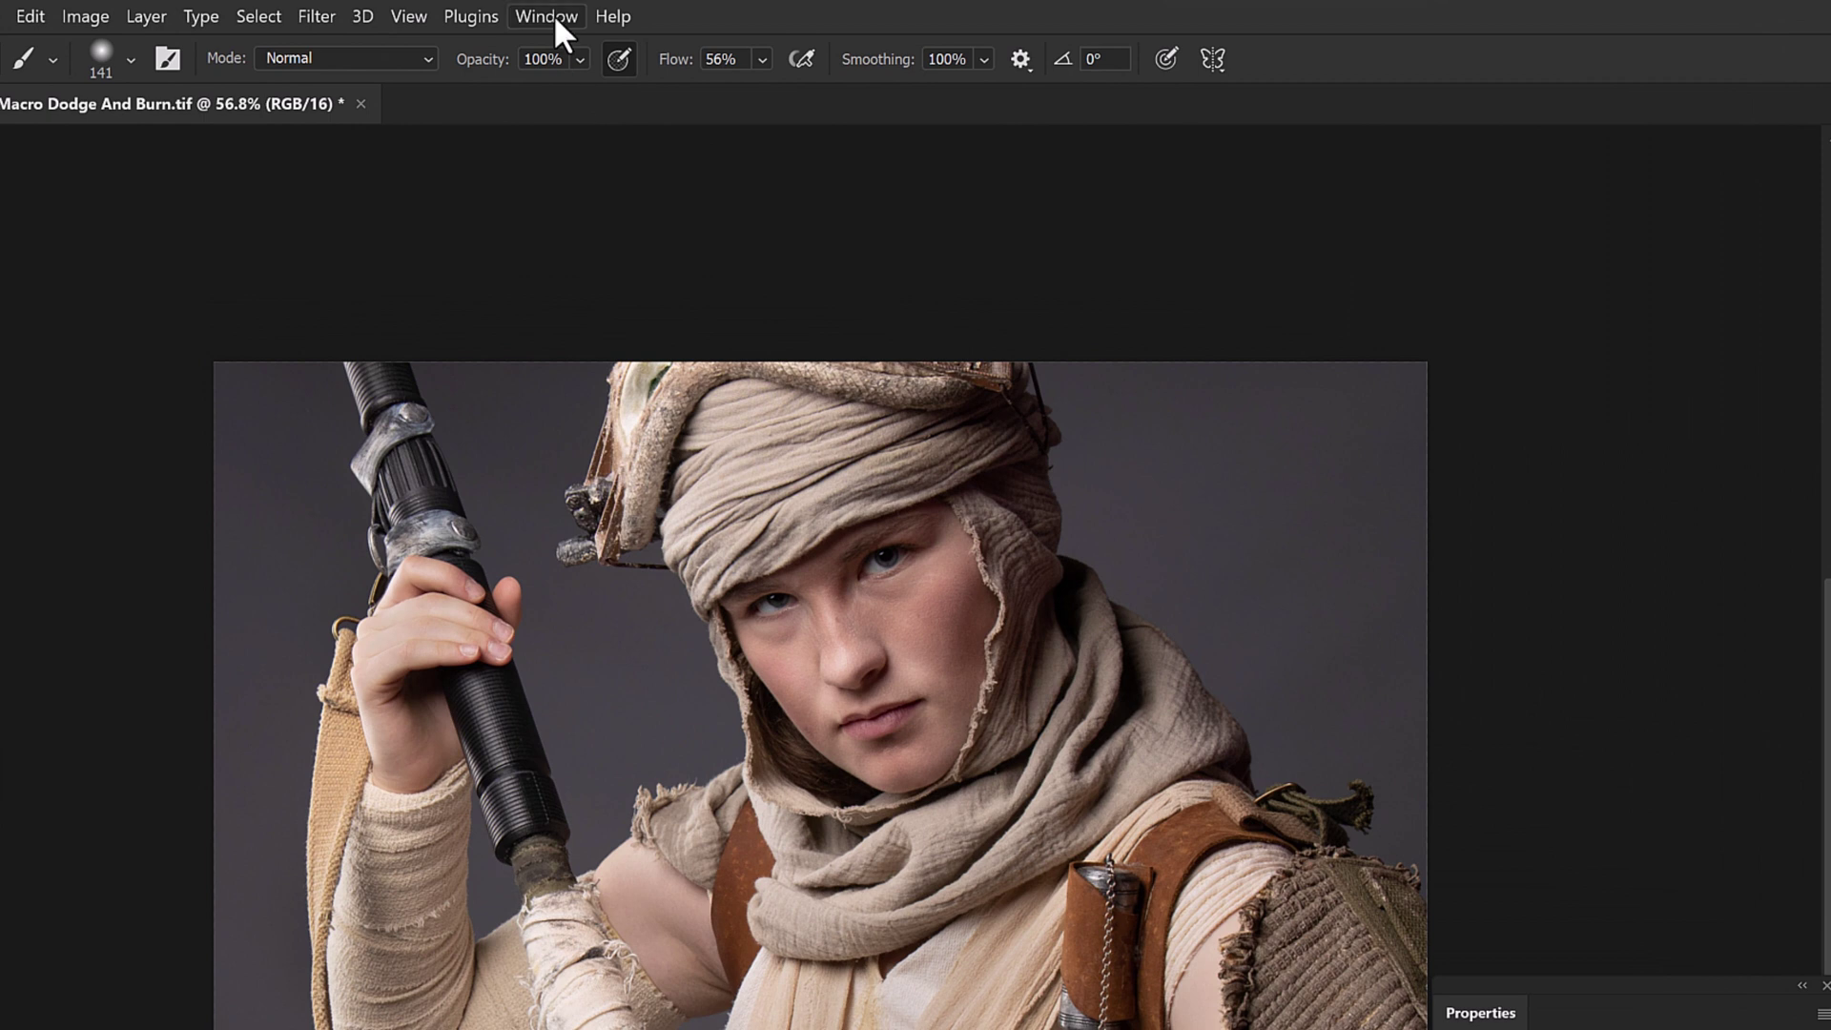
Step: Create a new action named D&B in the Actions panel and start recording
{"action": "left_click", "coordinate": [553, 13]}
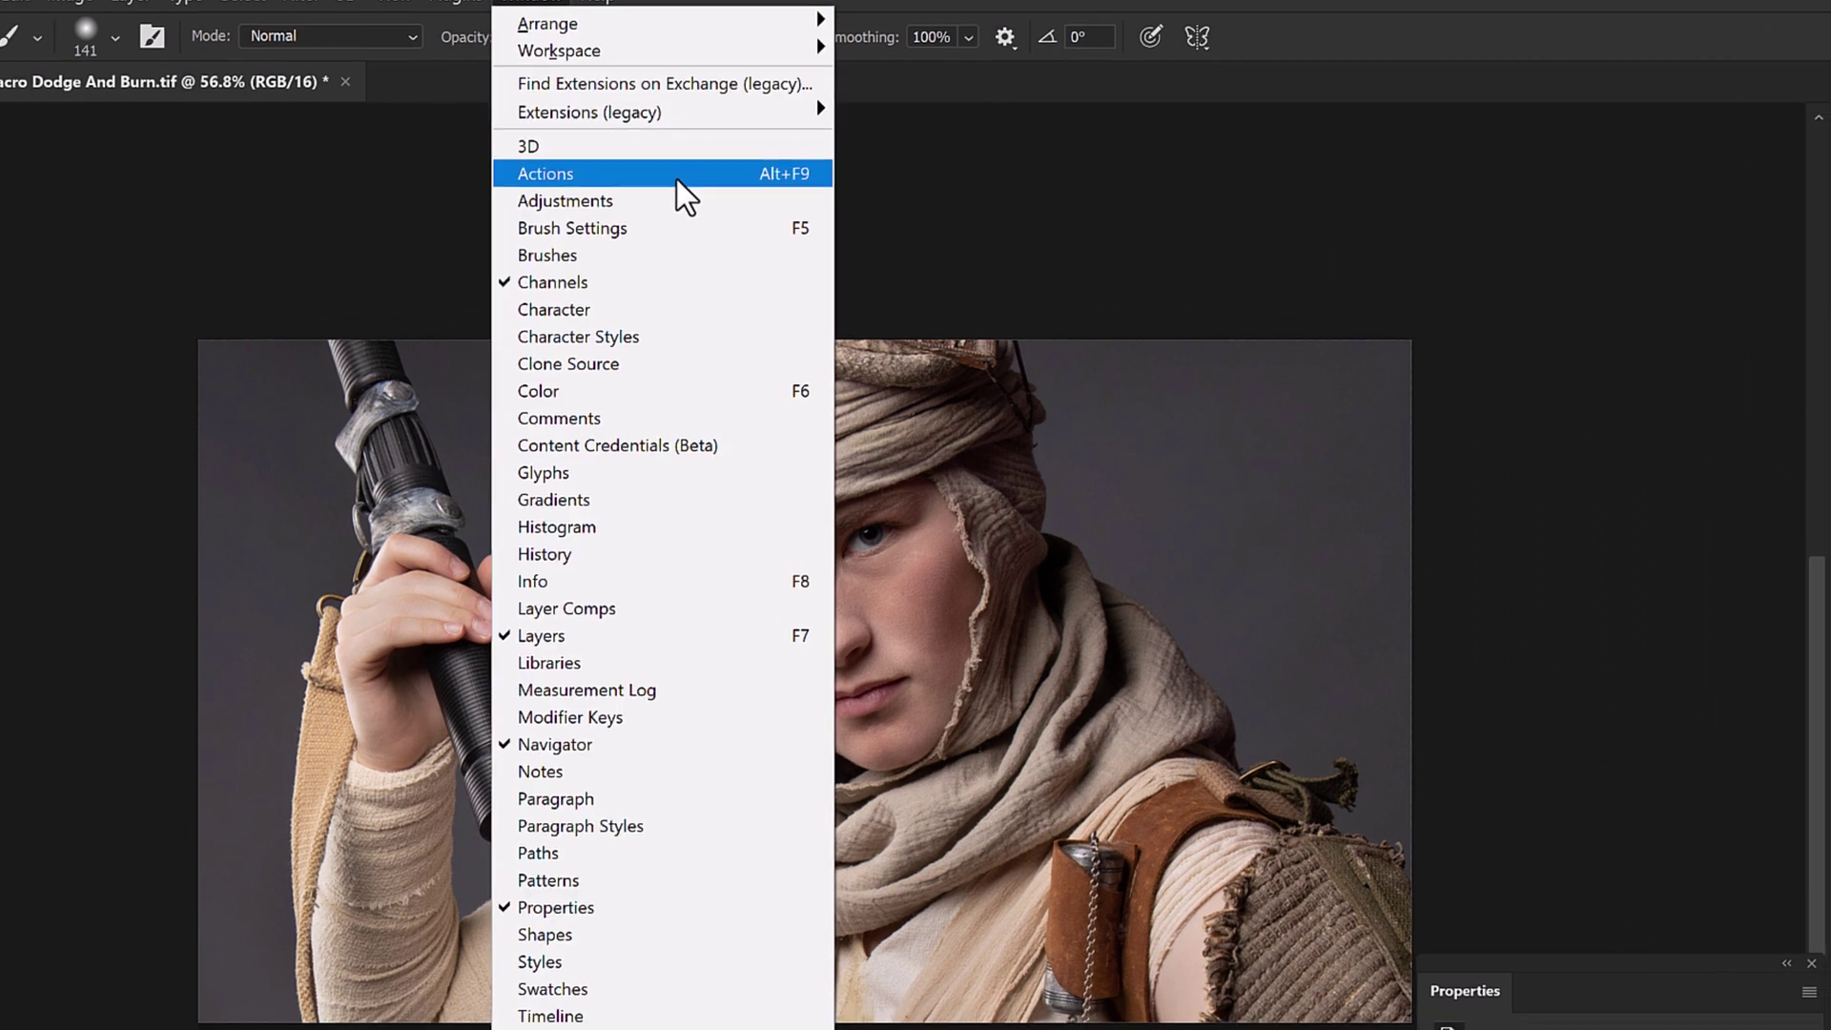
{"action": "left_click", "coordinate": [668, 196]}
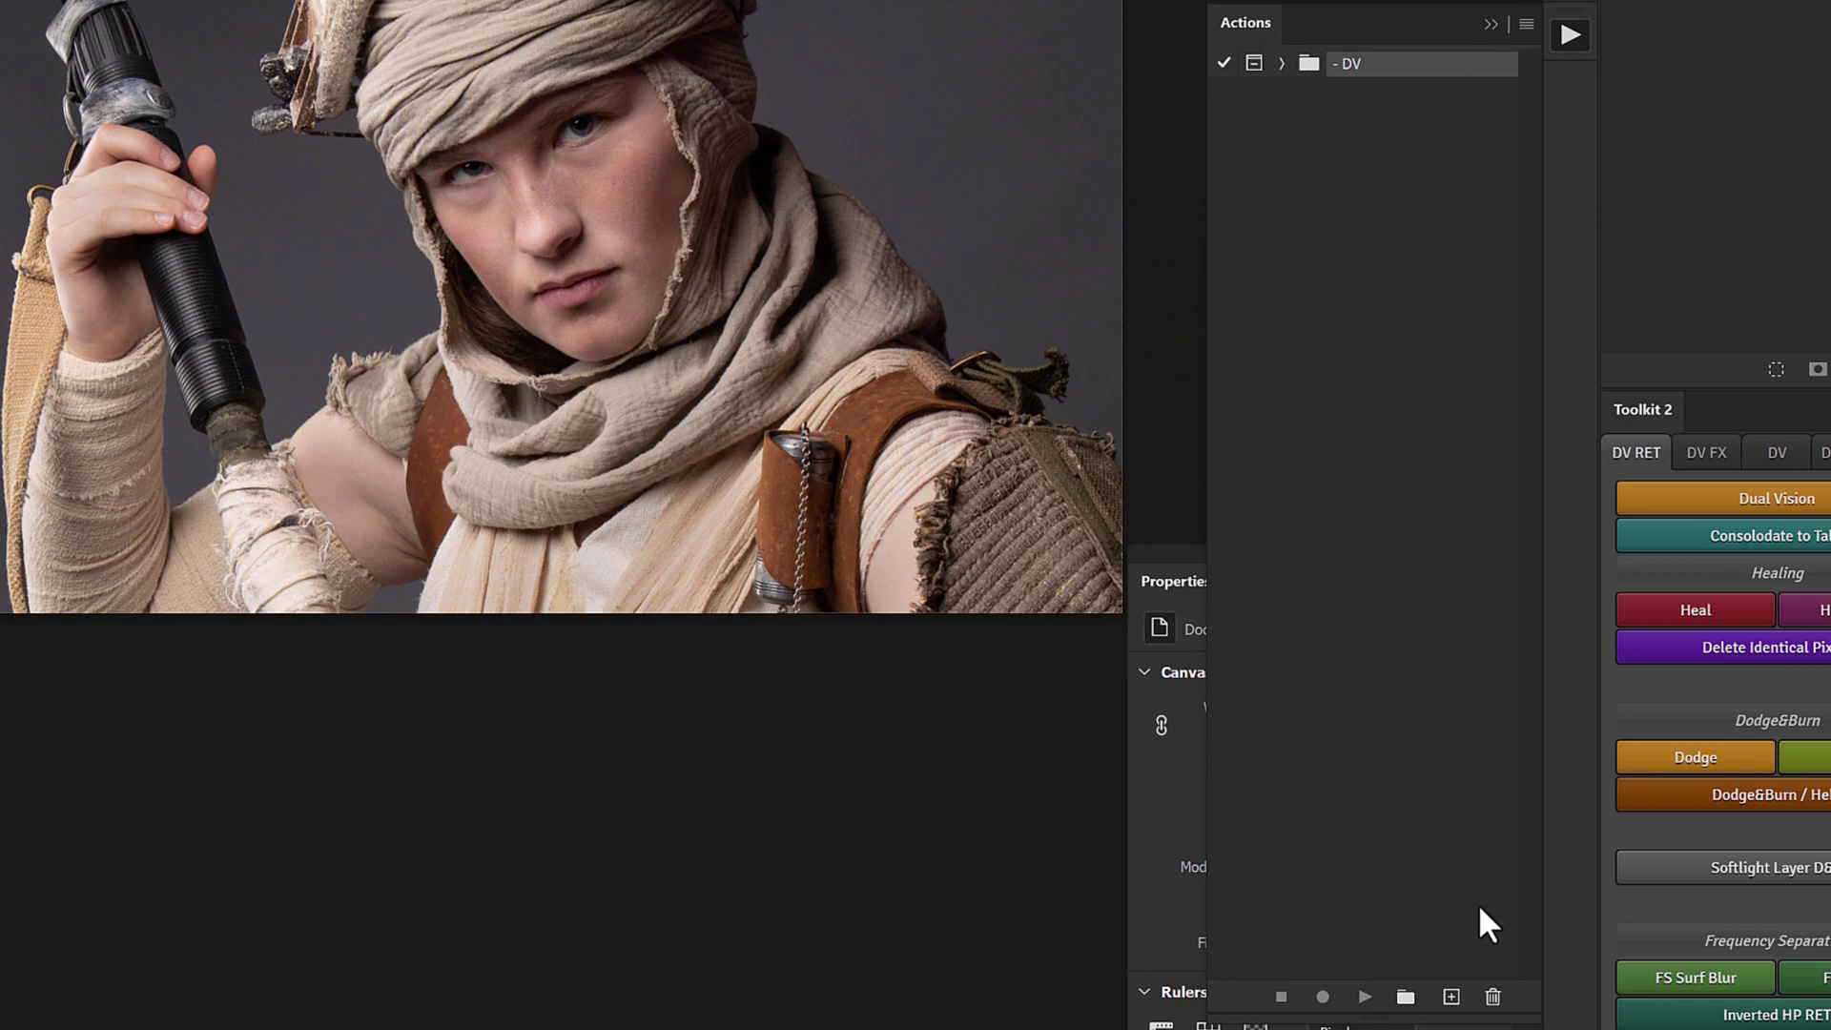
{"action": "left_click", "coordinate": [1451, 997]}
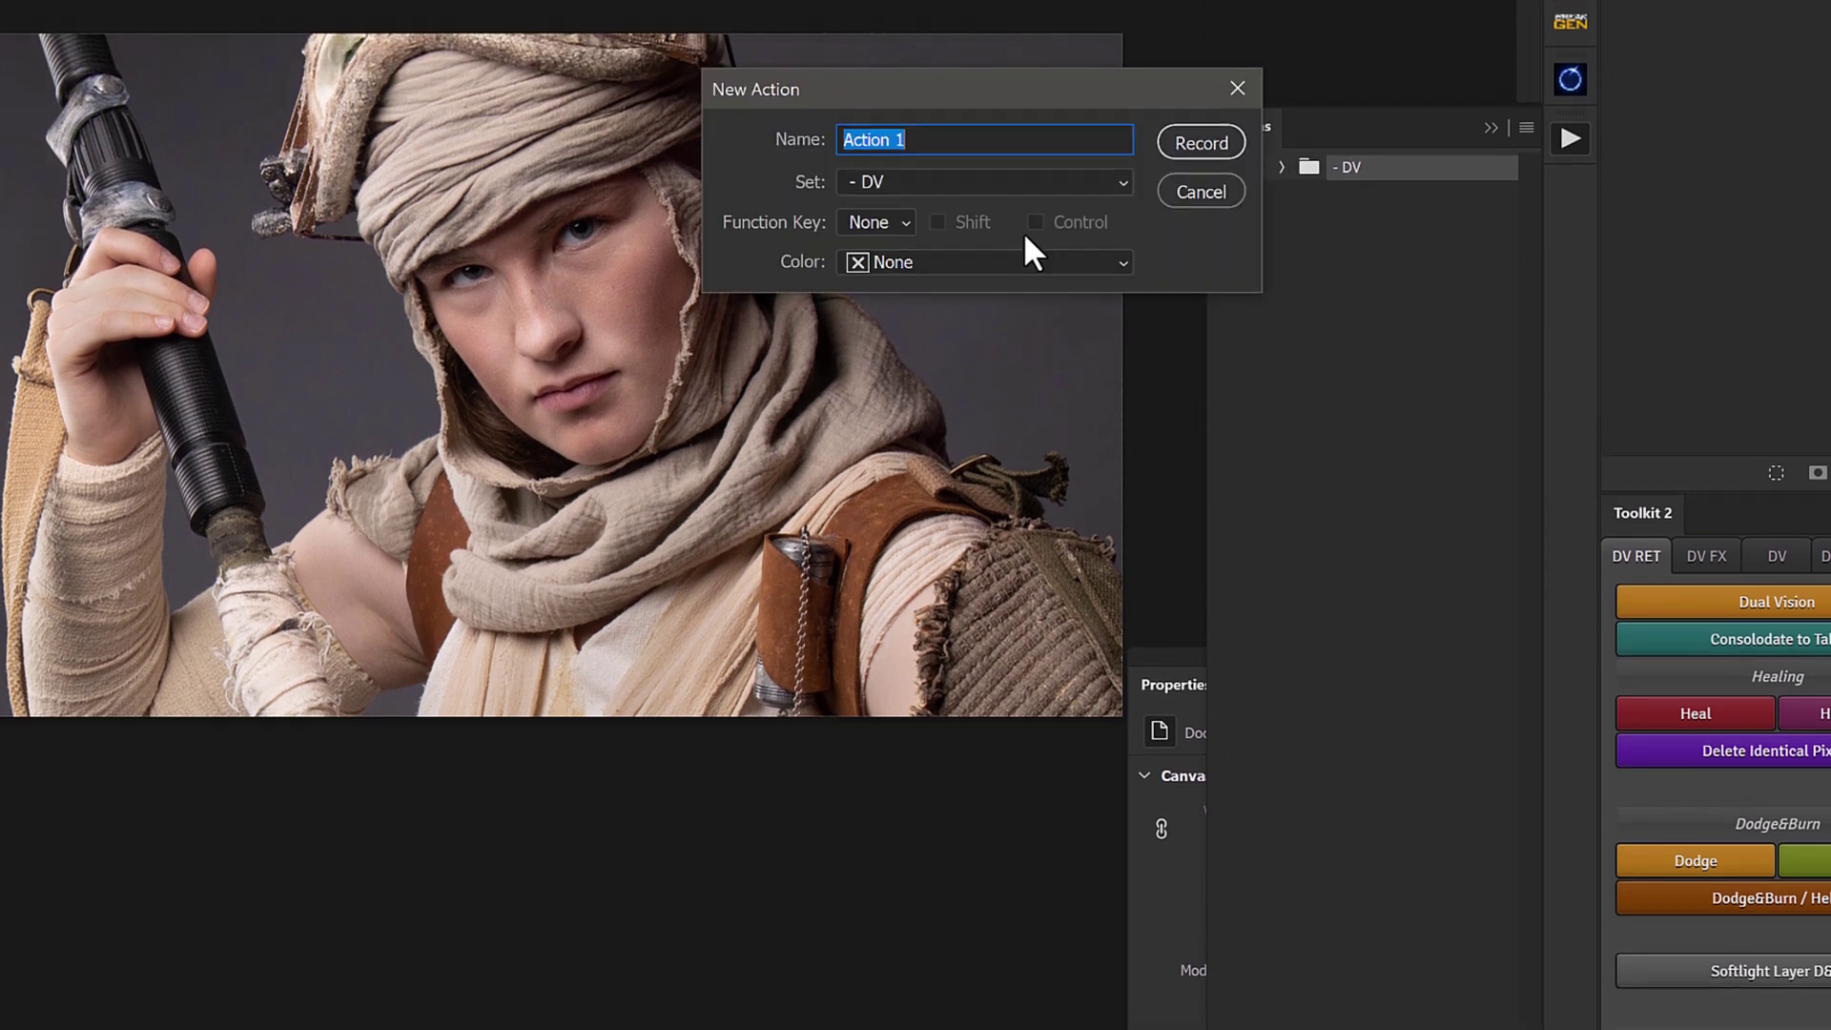
{"action": "type", "text": "D&B"}
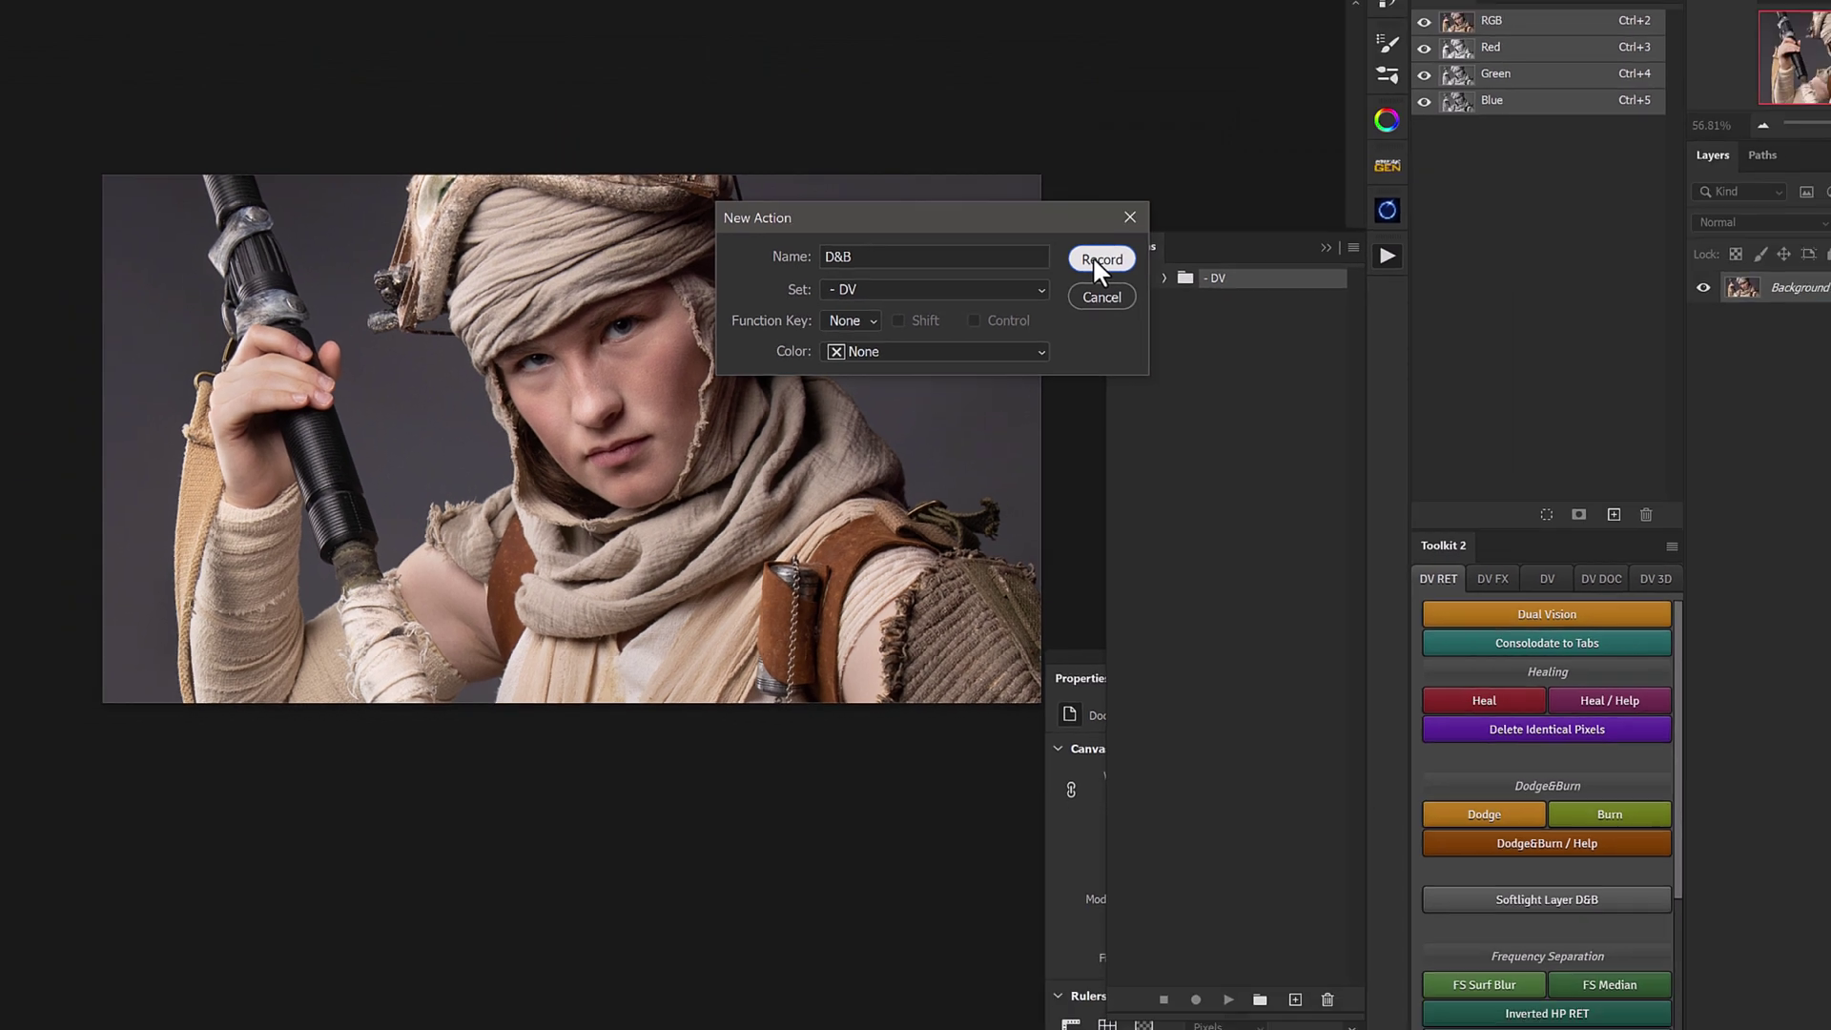
{"action": "left_click", "coordinate": [1190, 143]}
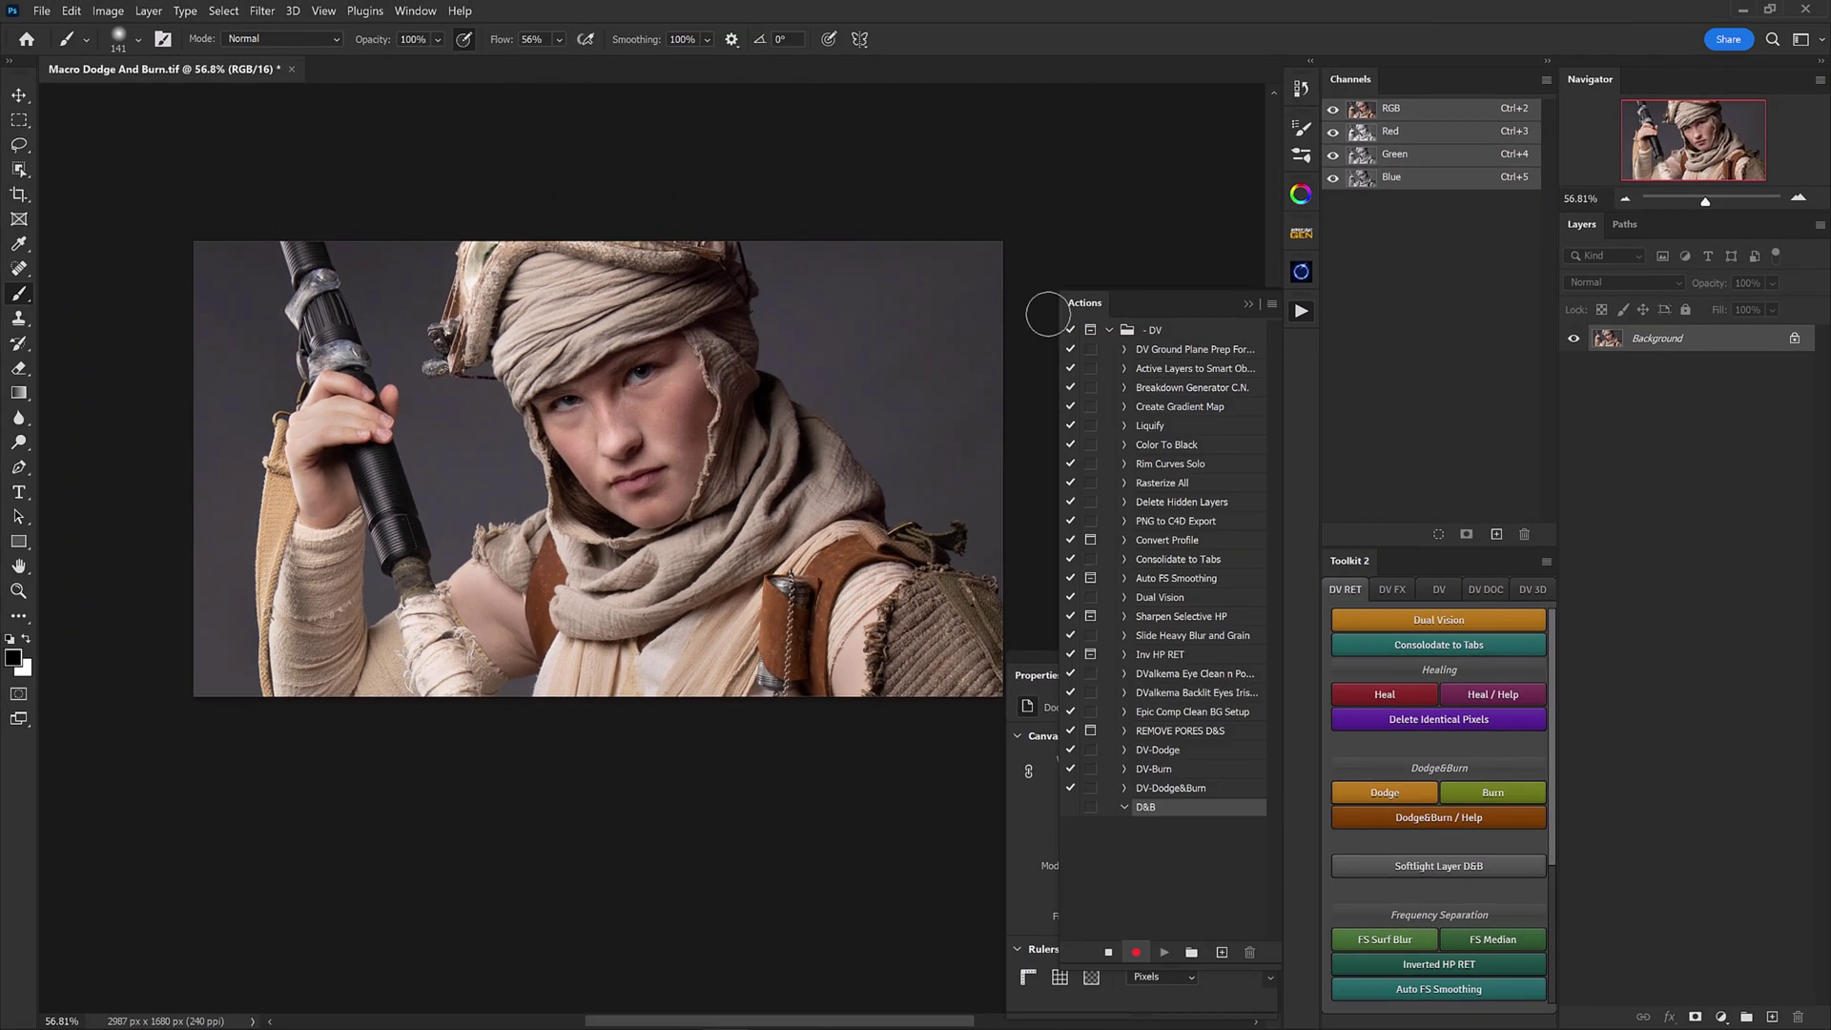
Step: Add a white (ffffff) Solid Color fill layer named DODGE with an inverted black mask
{"action": "left_click", "coordinate": [1721, 1016]}
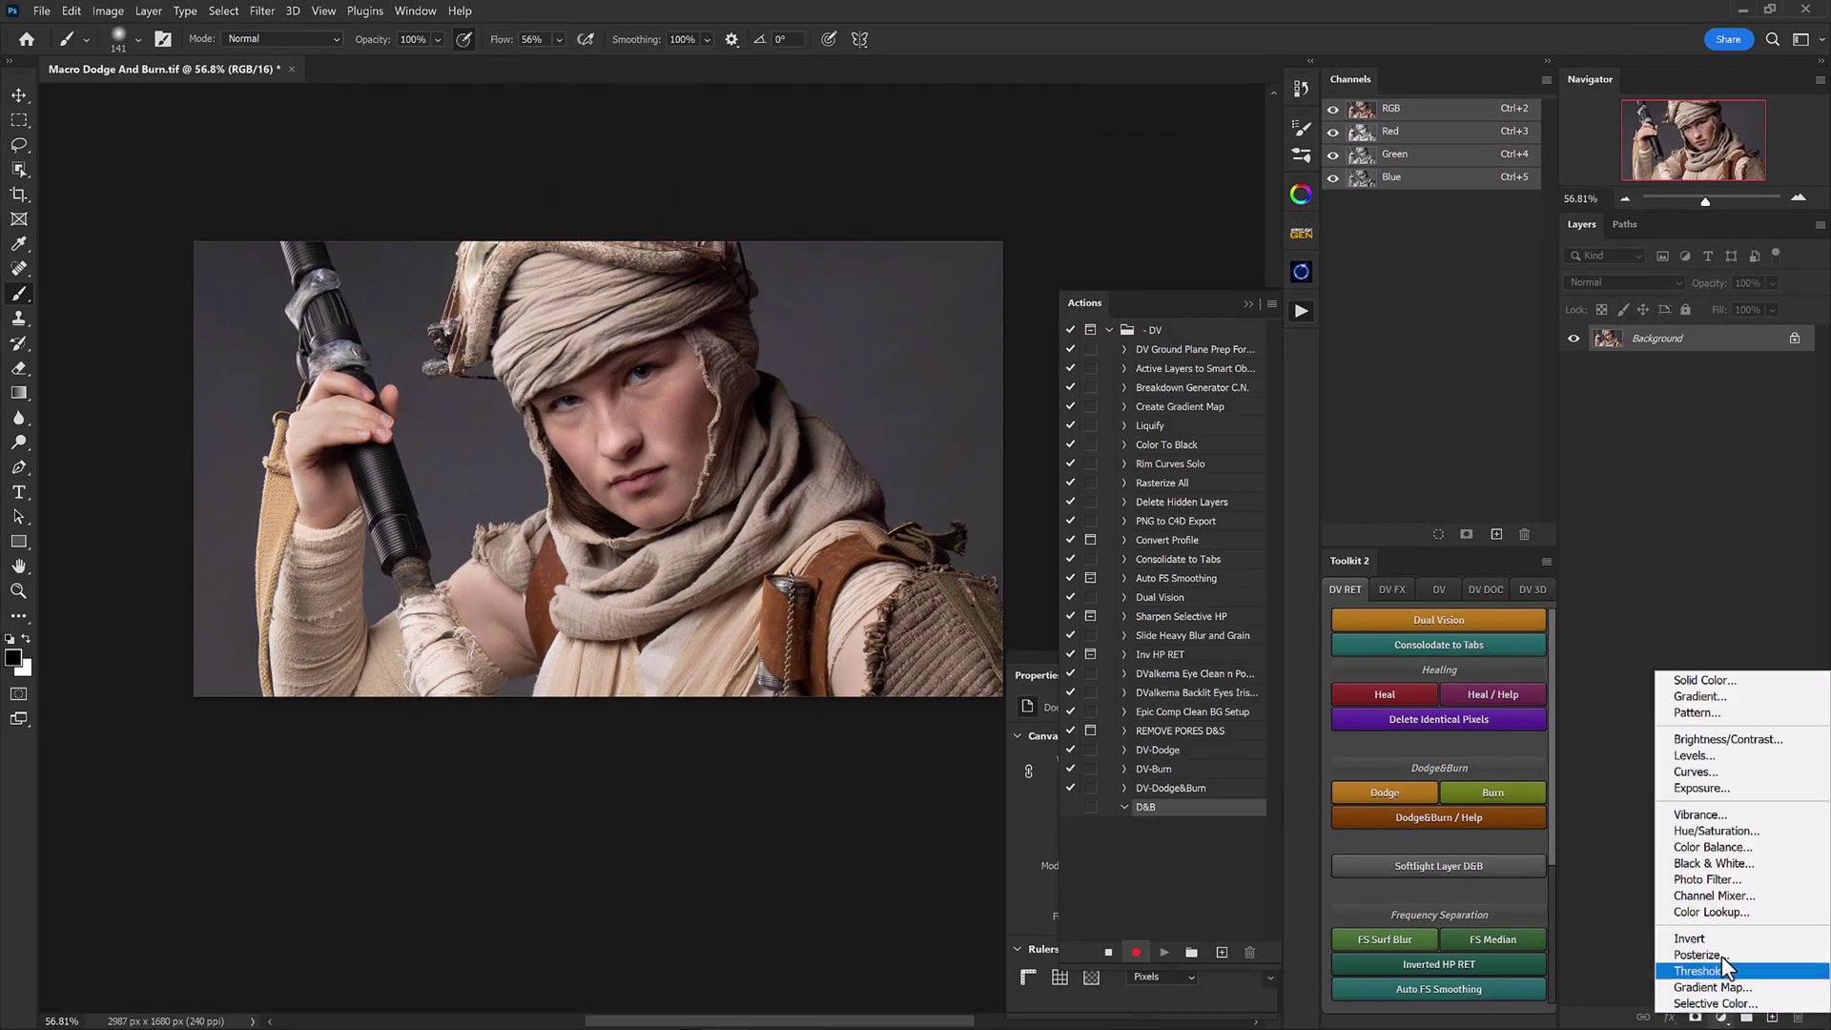
{"action": "left_click", "coordinate": [1689, 680]}
{"action": "type", "text": "ffffff"}
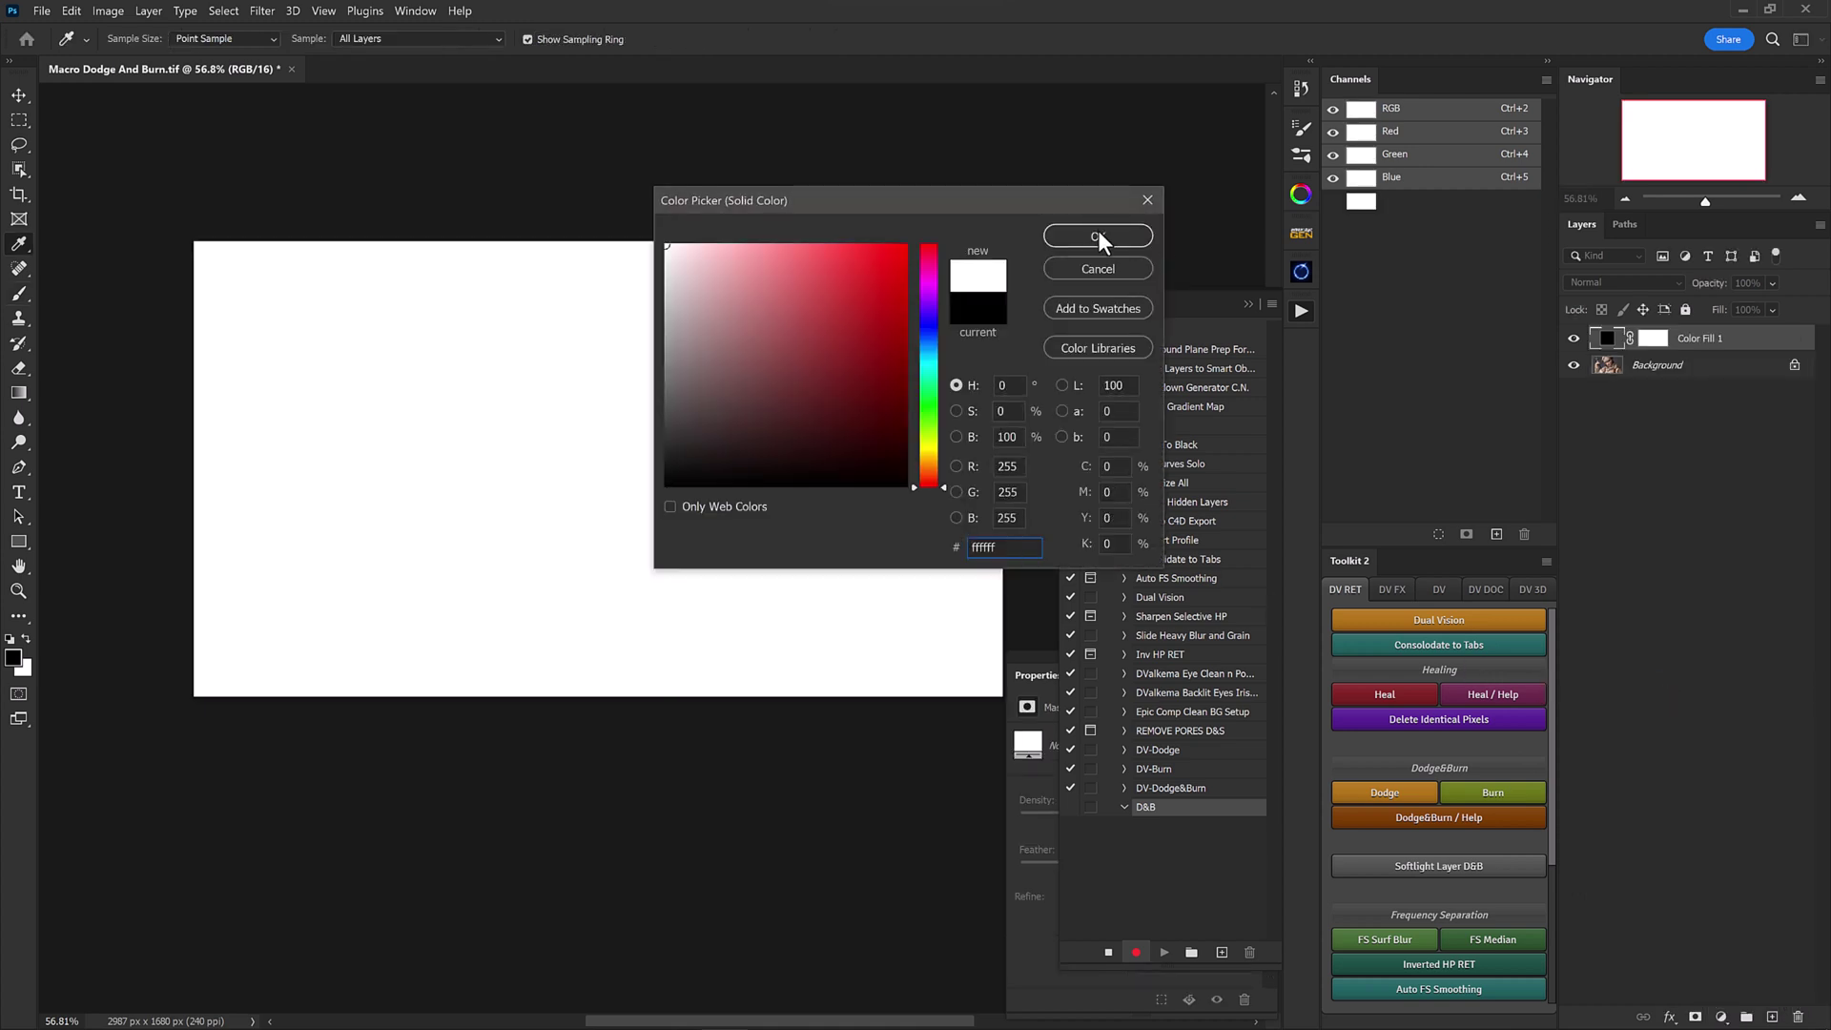
{"action": "left_click", "coordinate": [1096, 236]}
{"action": "double_click", "coordinate": [1682, 339]}
{"action": "key", "text": "BackSpace"}
{"action": "type", "text": "DODGE"}
{"action": "left_click", "coordinate": [1660, 339]}
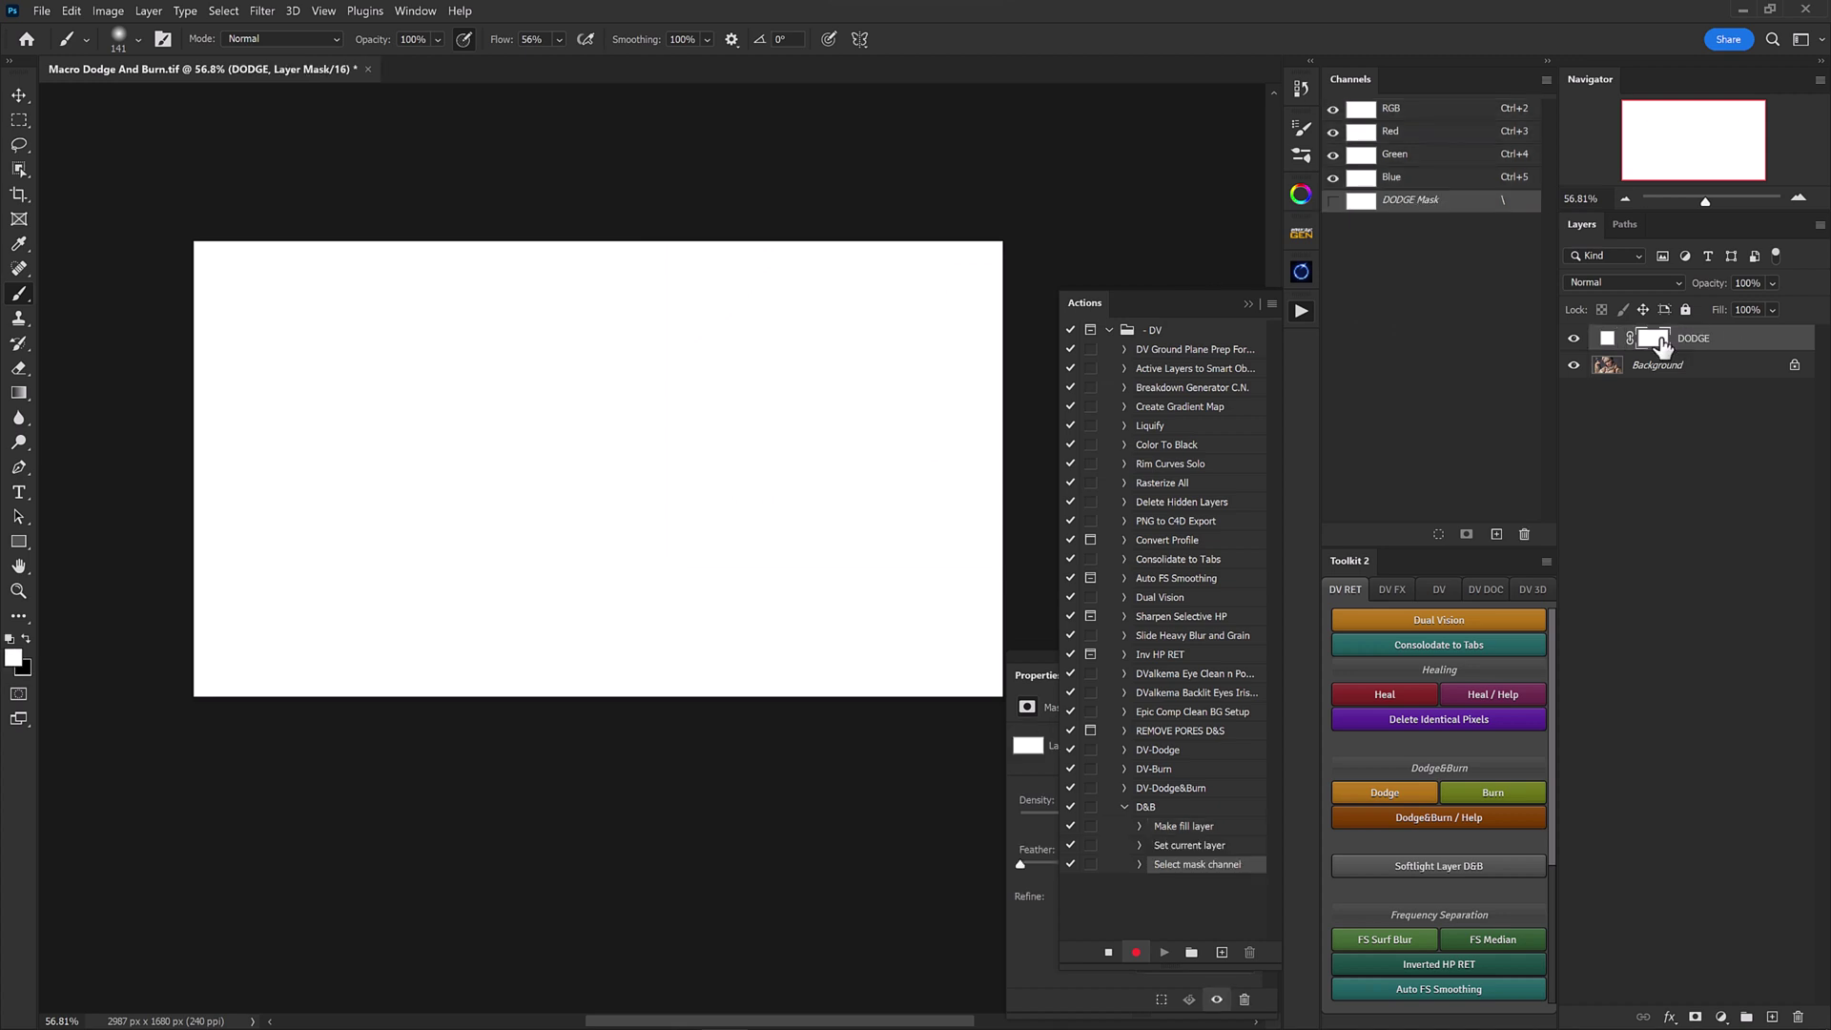
{"action": "key", "text": "ctrl+i"}
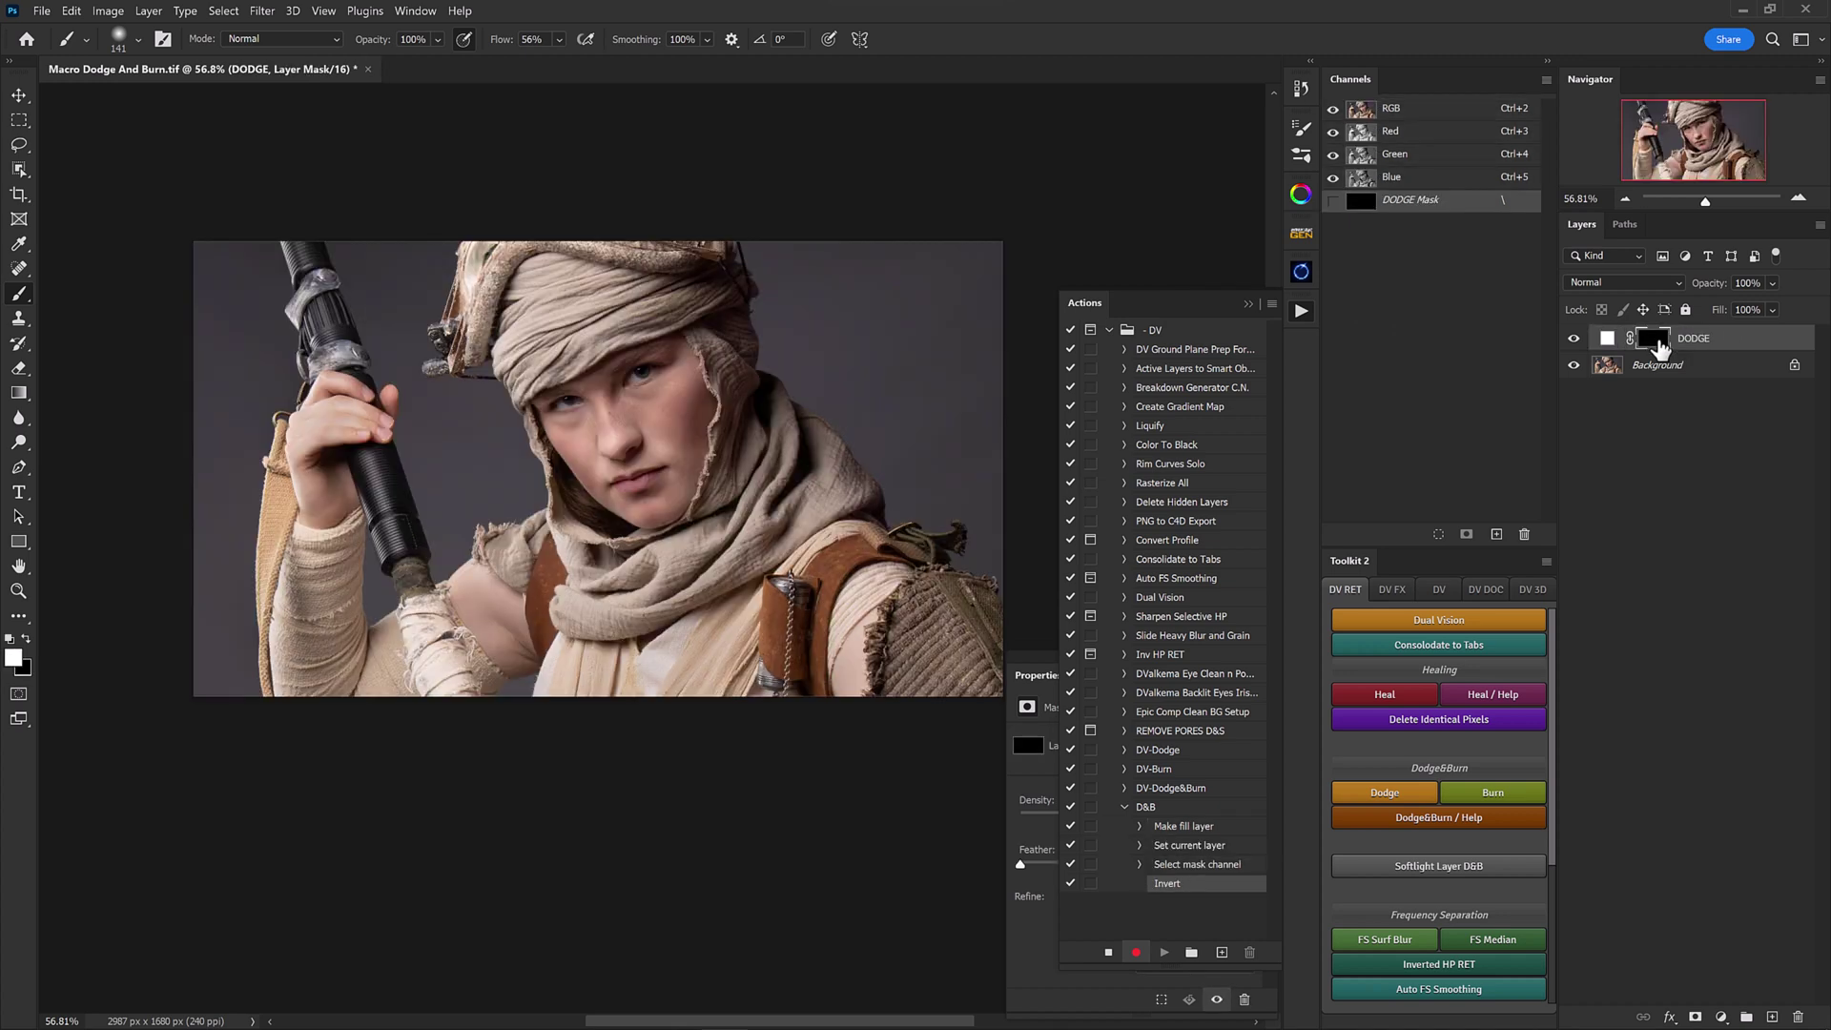
Step: Add a black Solid Color fill layer named BURN with an inverted black mask
{"action": "left_click", "coordinate": [1722, 1017]}
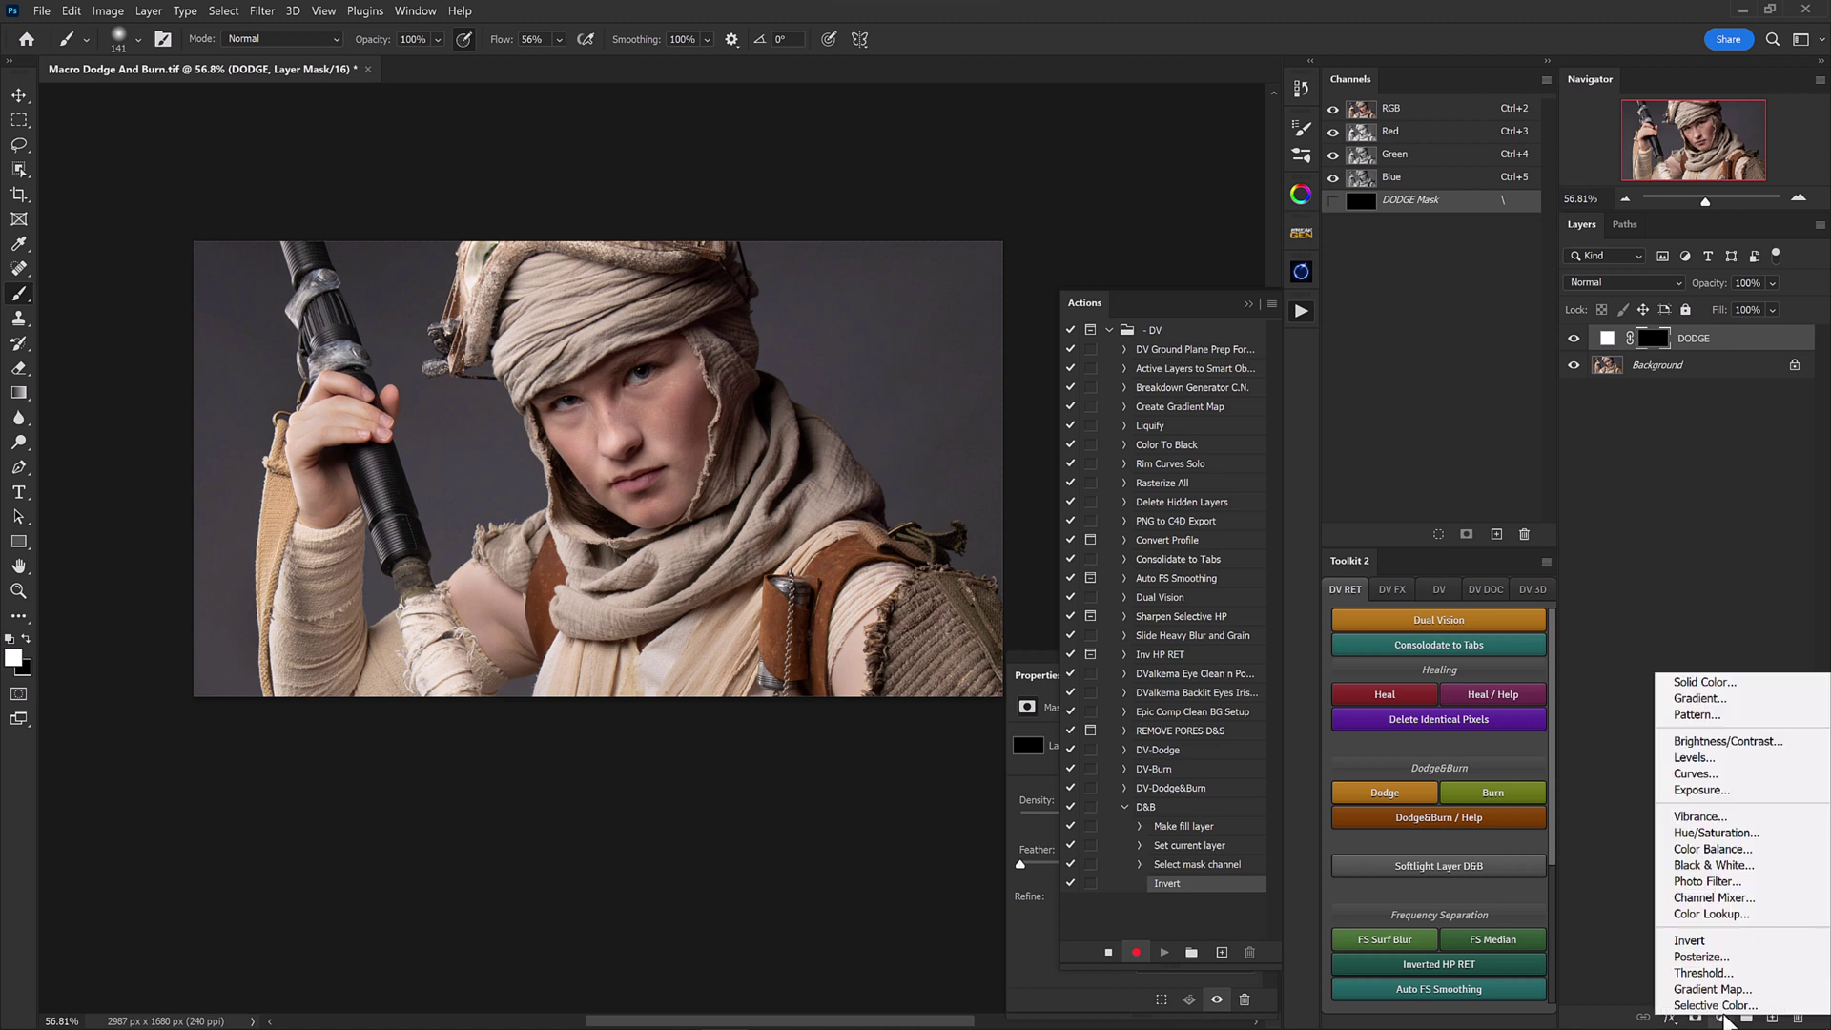
{"action": "left_click", "coordinate": [1702, 683]}
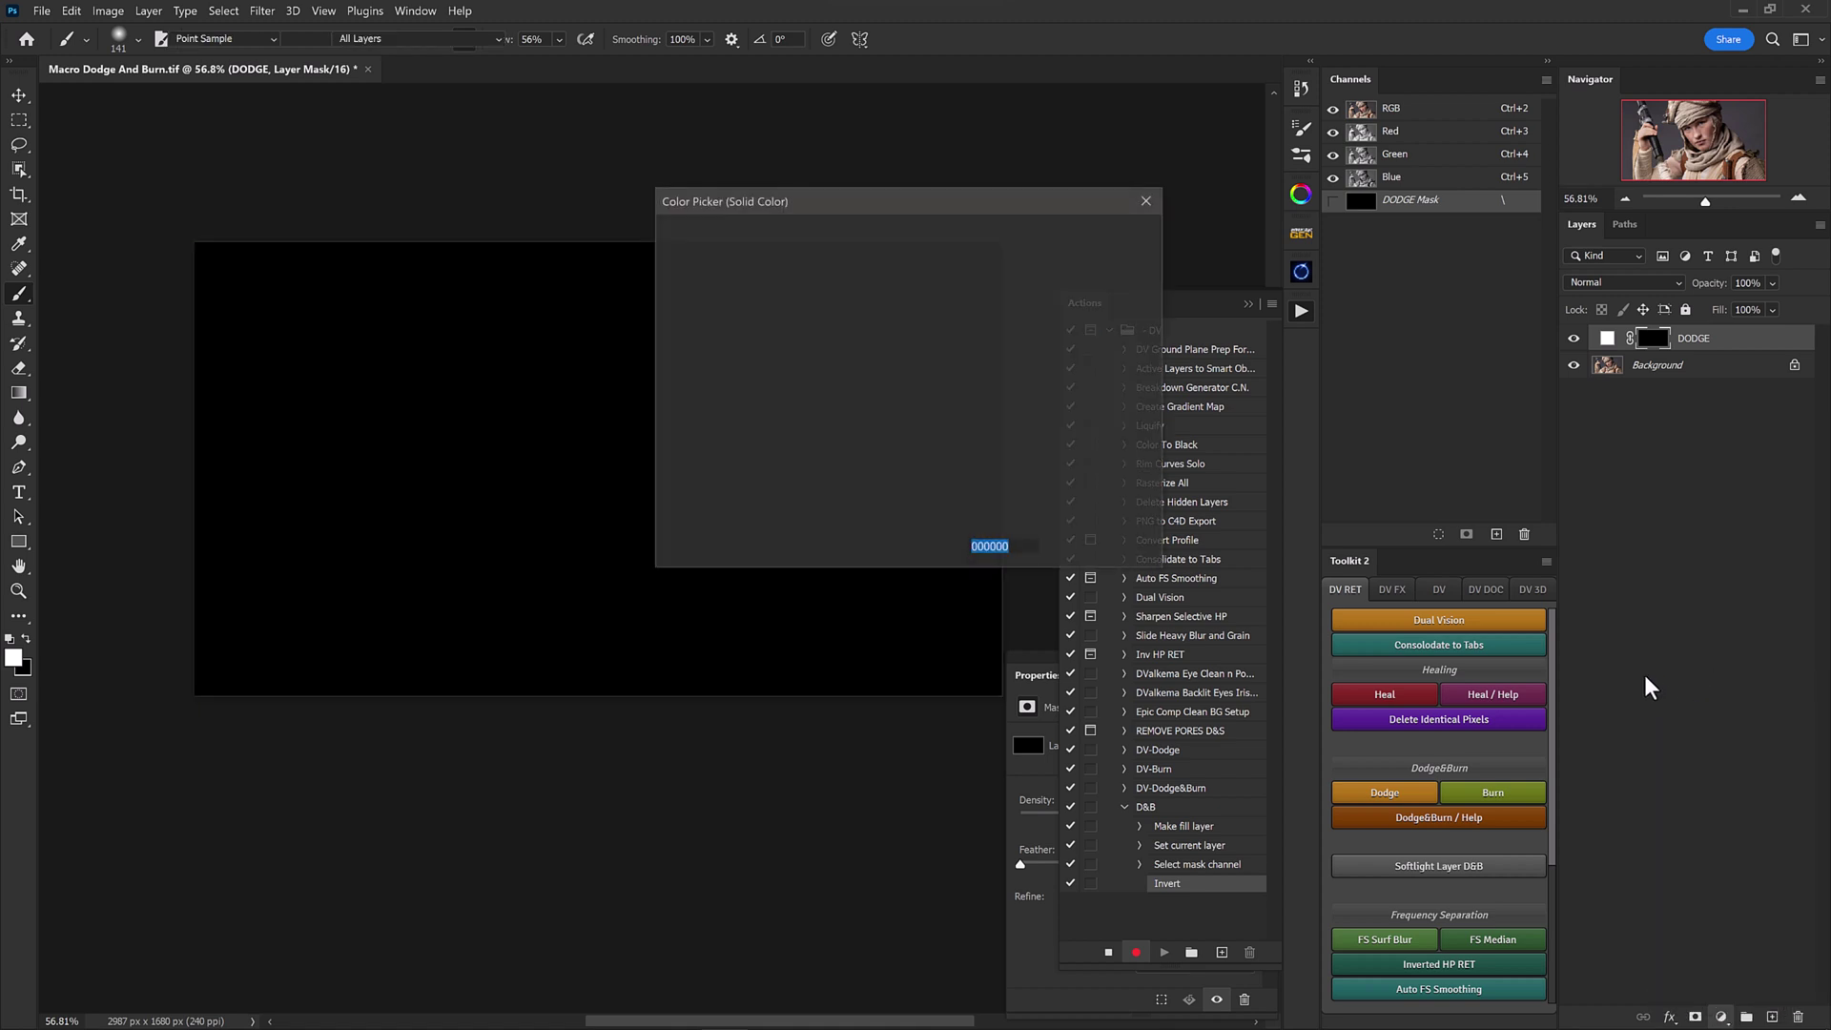
{"action": "key", "text": "Return"}
{"action": "left_click", "coordinate": [1656, 341]}
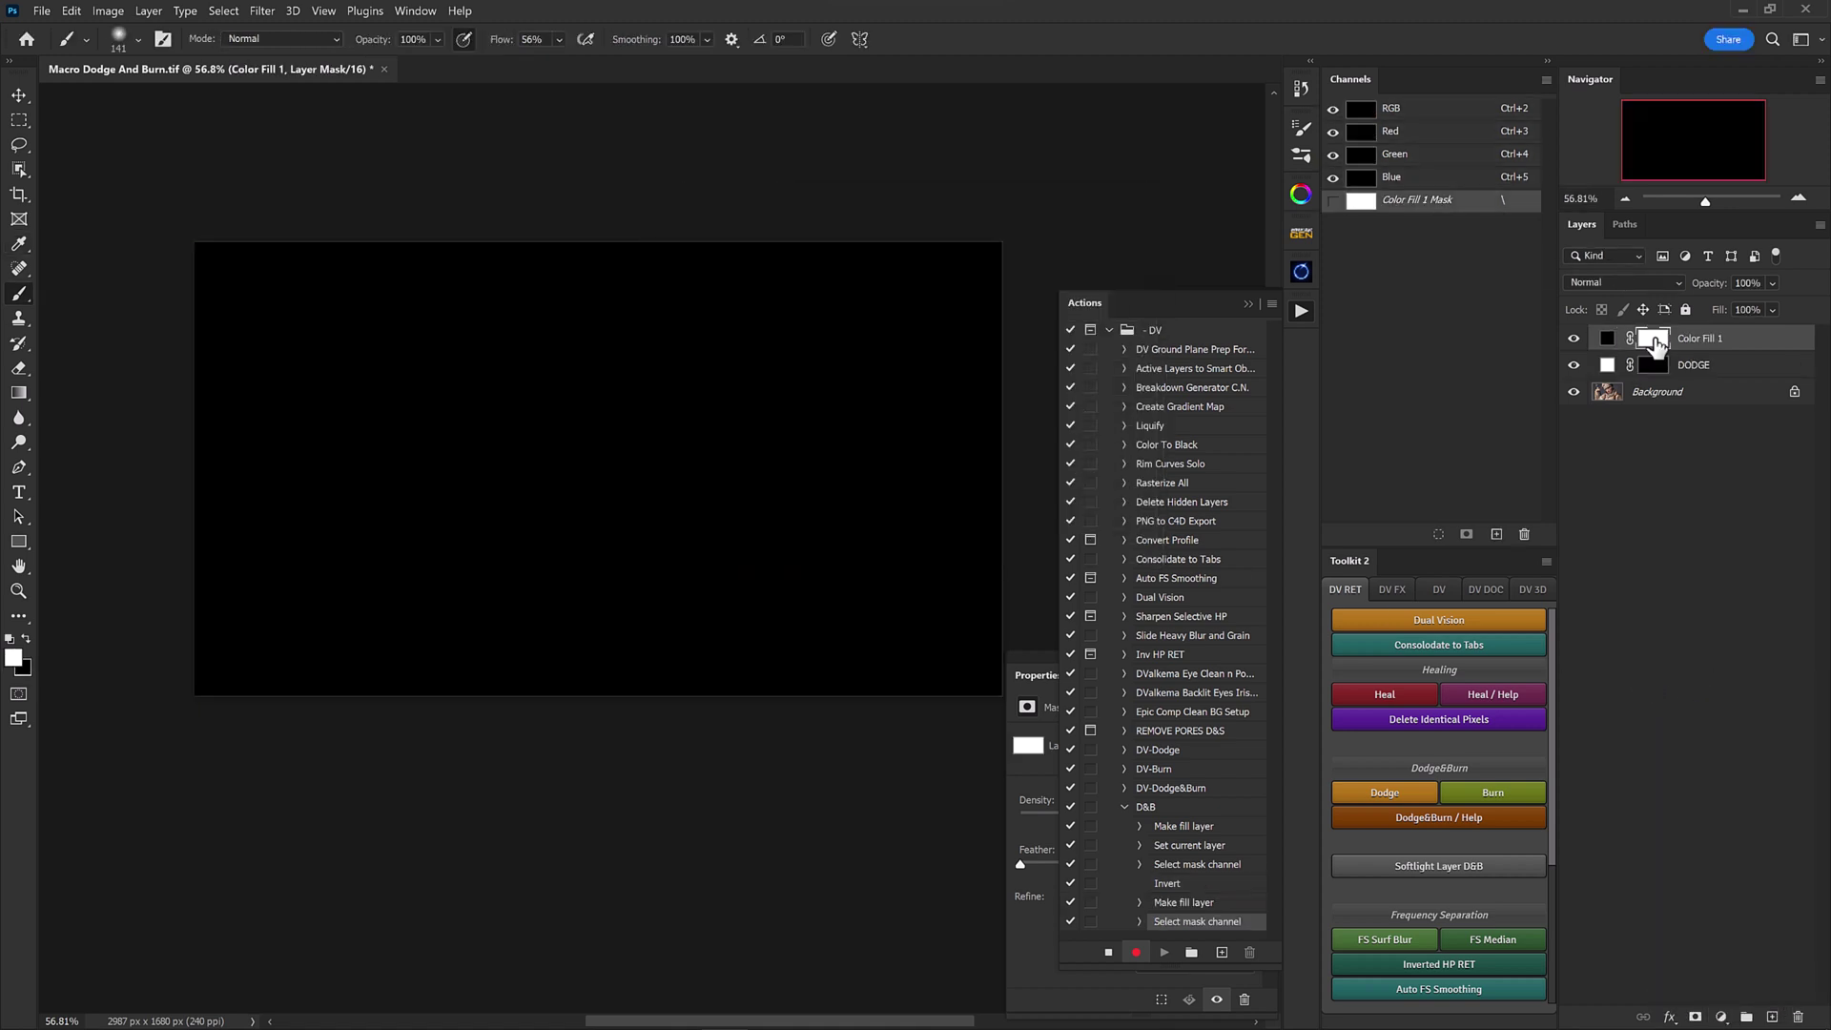
{"action": "key", "text": "ctrl+i"}
{"action": "key", "text": "ctrl+2"}
{"action": "double_click", "coordinate": [1691, 337]}
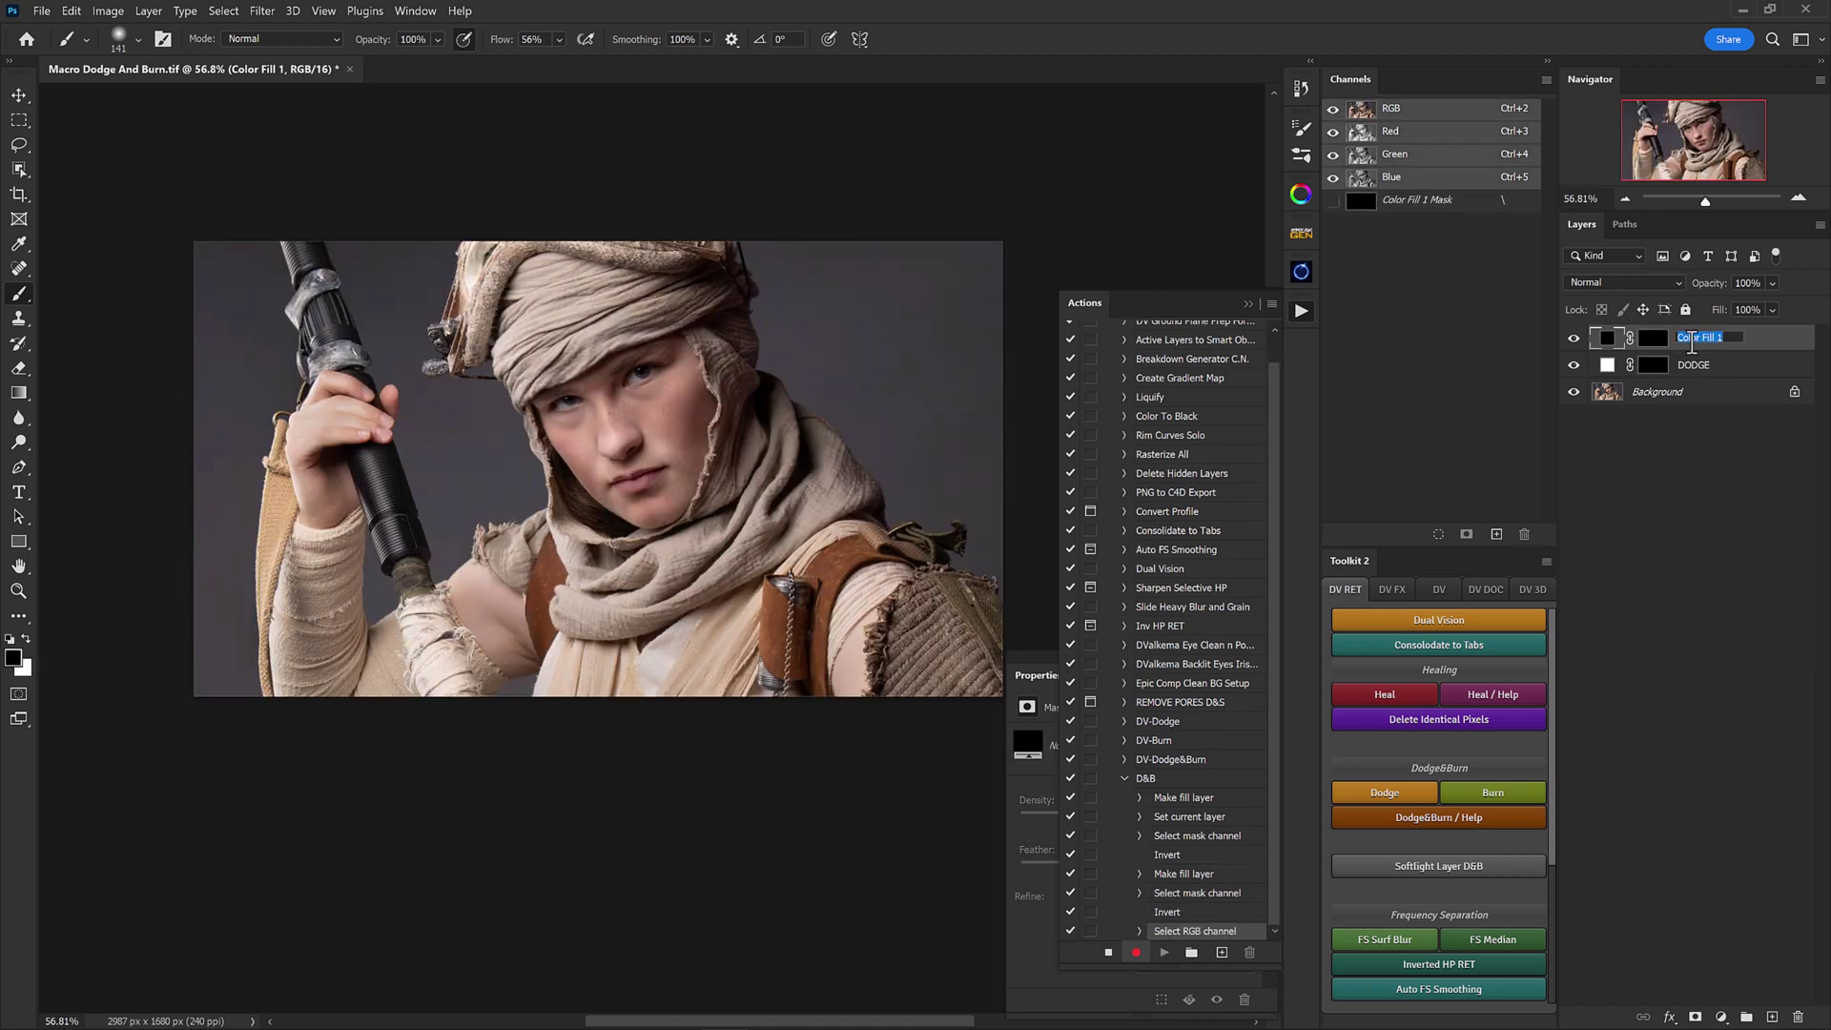
{"action": "type", "text": "BURN"}
{"action": "key", "text": "Return"}
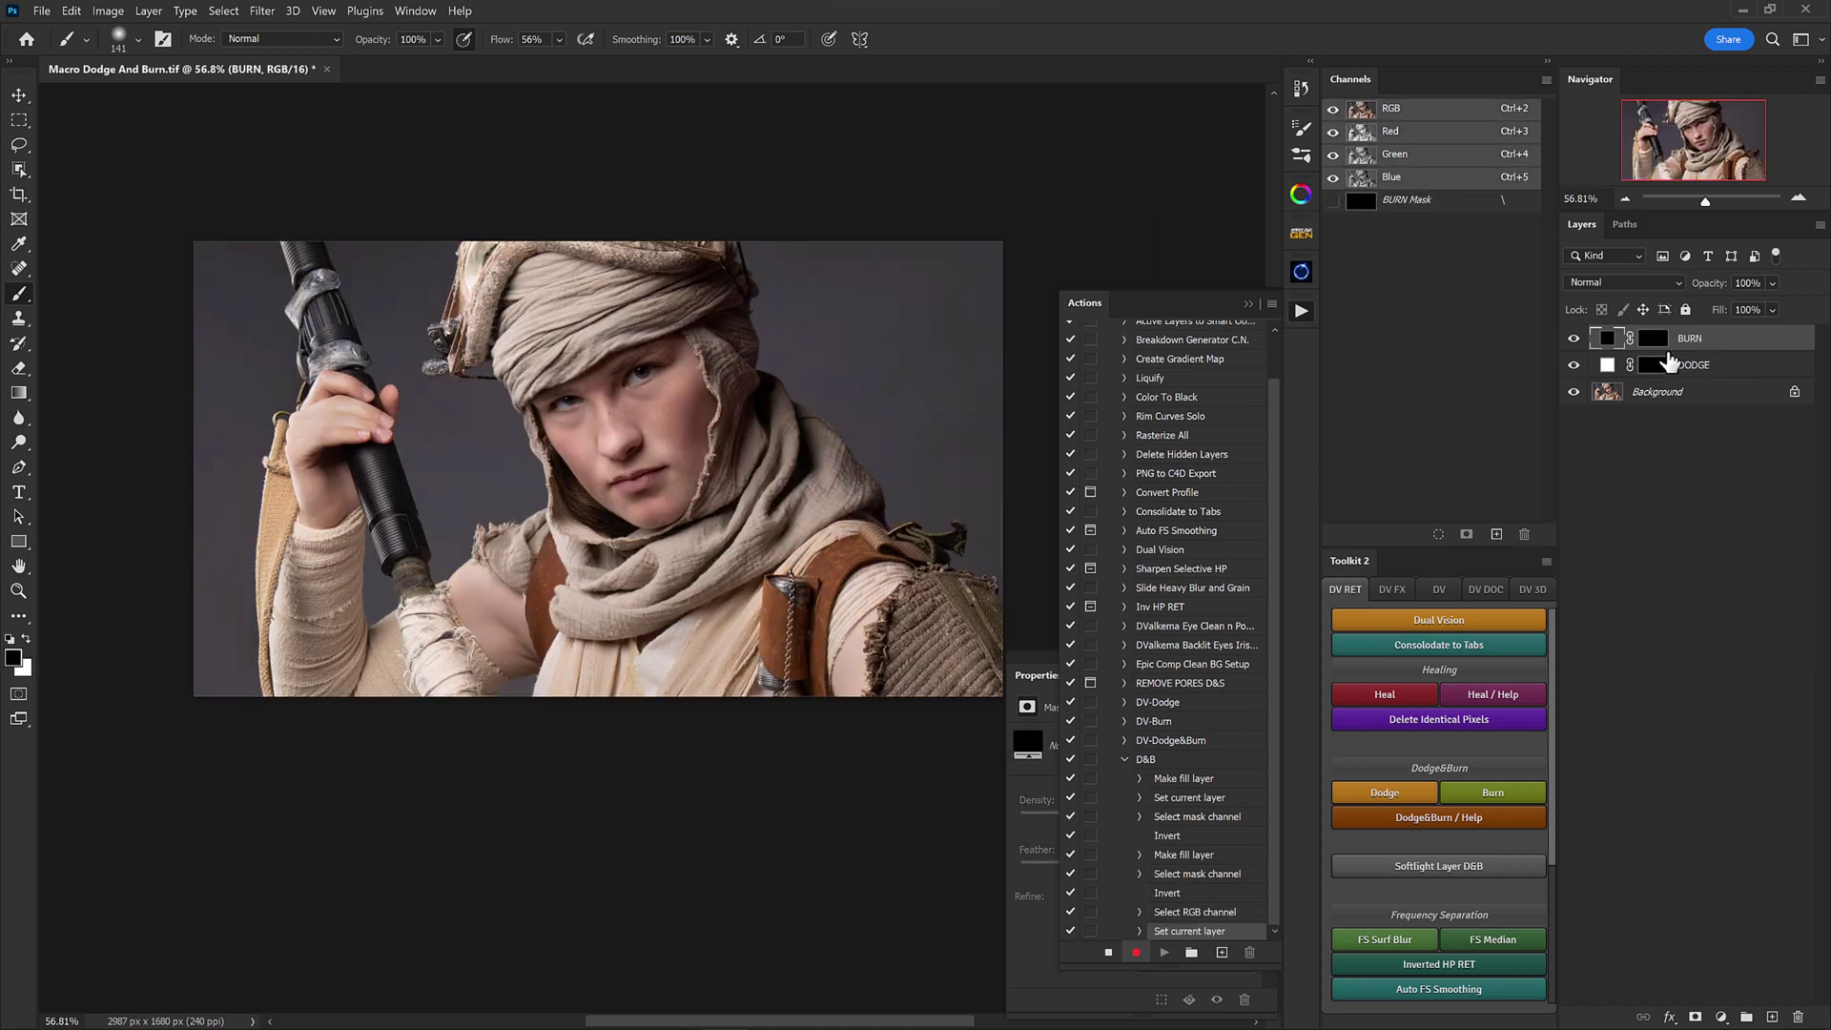
Step: Set both the BURN and DODGE layers to the Soft Light blend mode
{"action": "left_click", "coordinate": [1642, 282]}
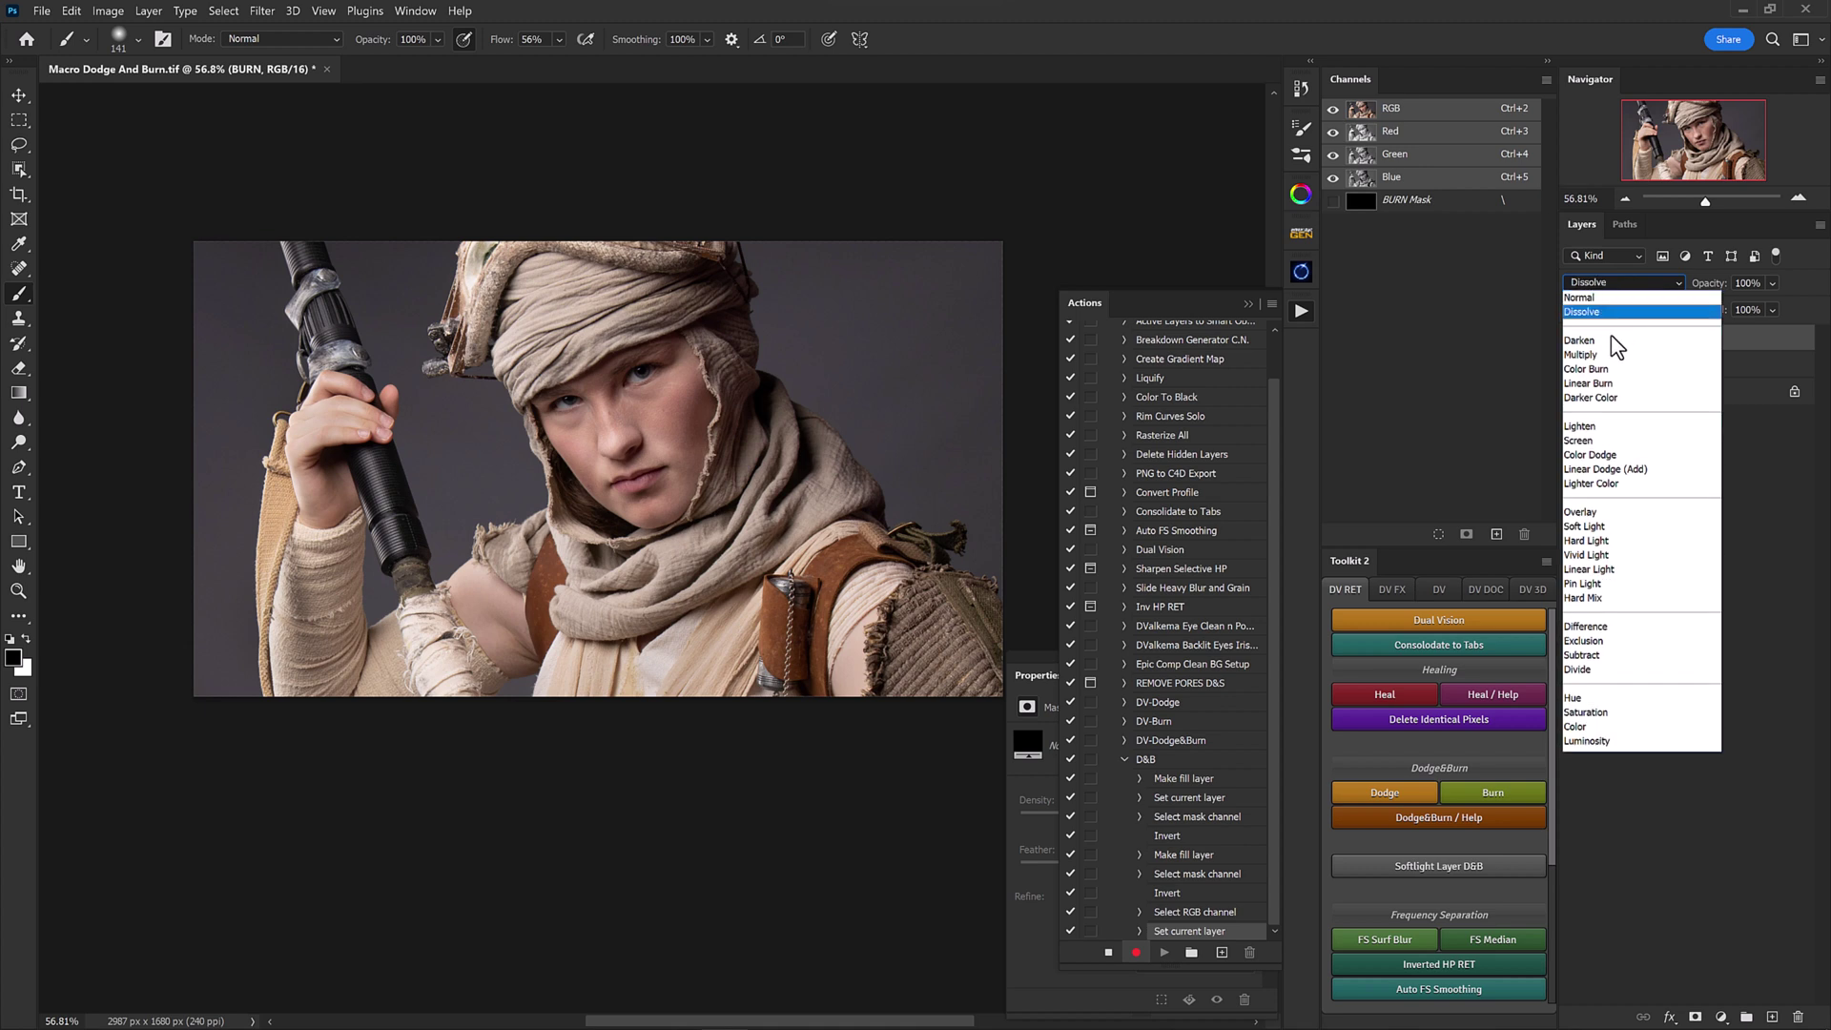
{"action": "left_click", "coordinate": [1586, 526]}
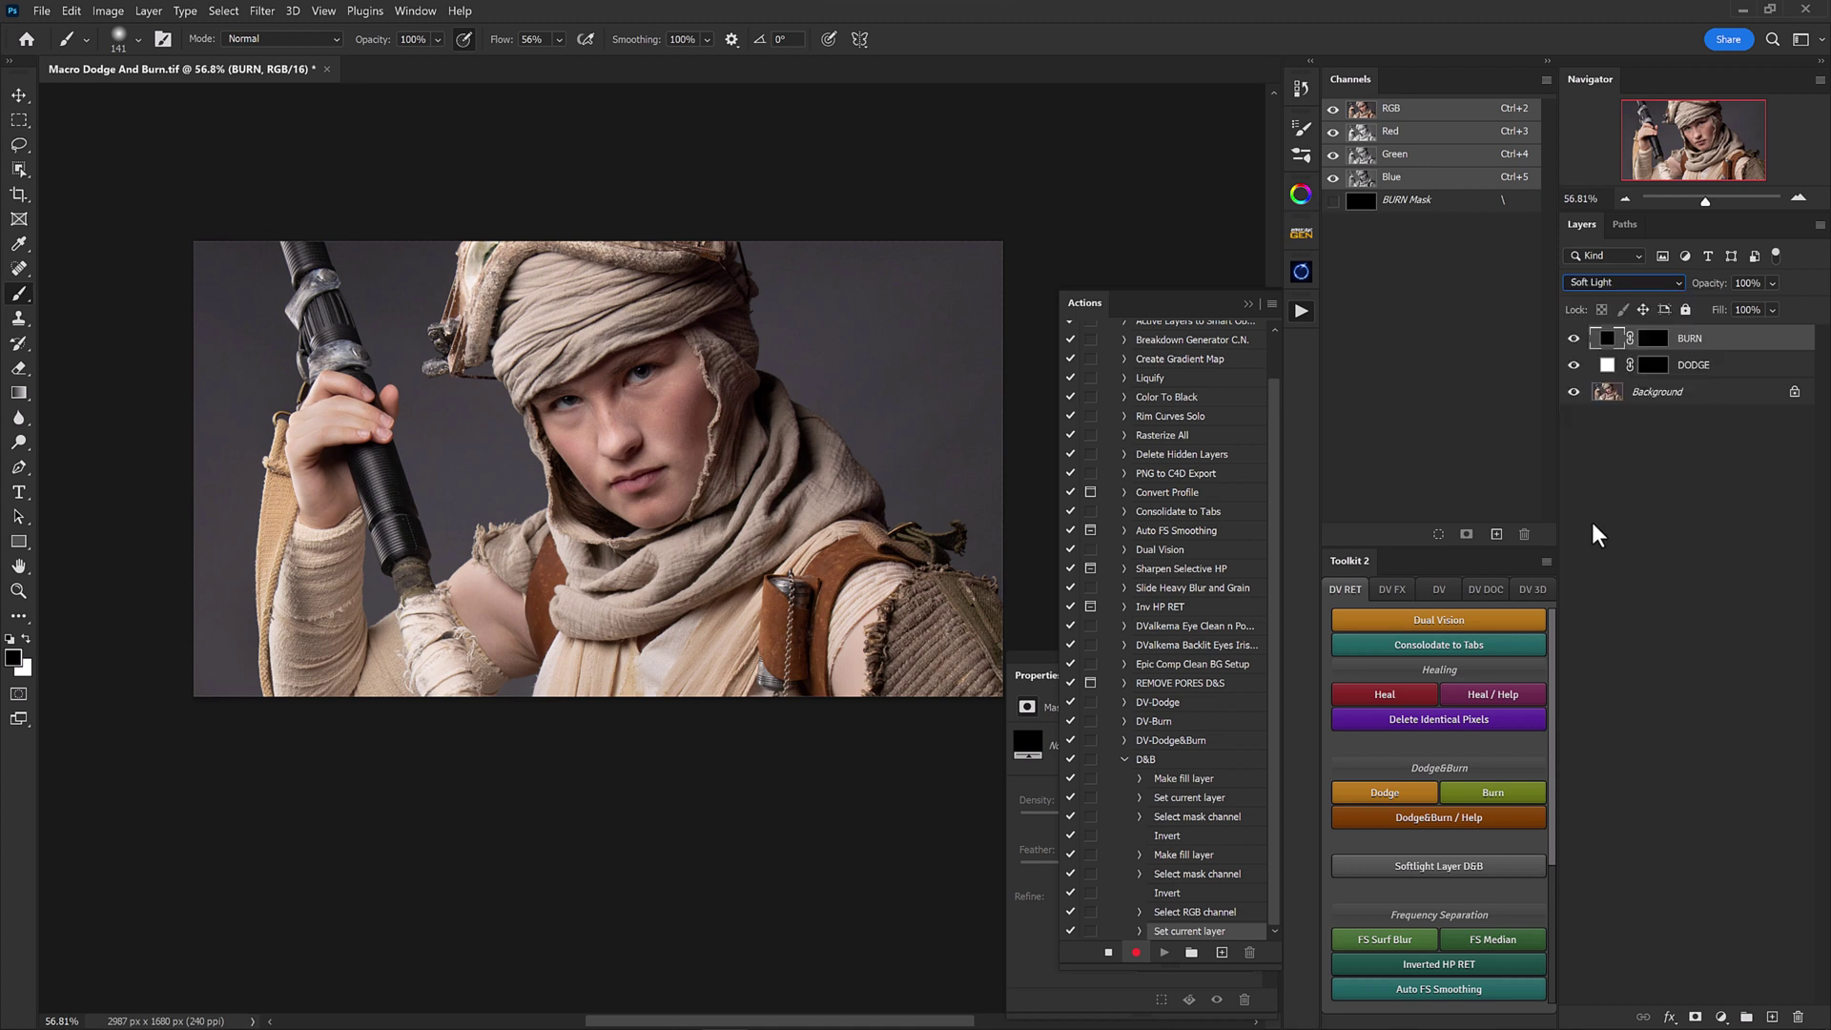
{"action": "left_click", "coordinate": [1690, 372]}
{"action": "left_click", "coordinate": [1642, 282]}
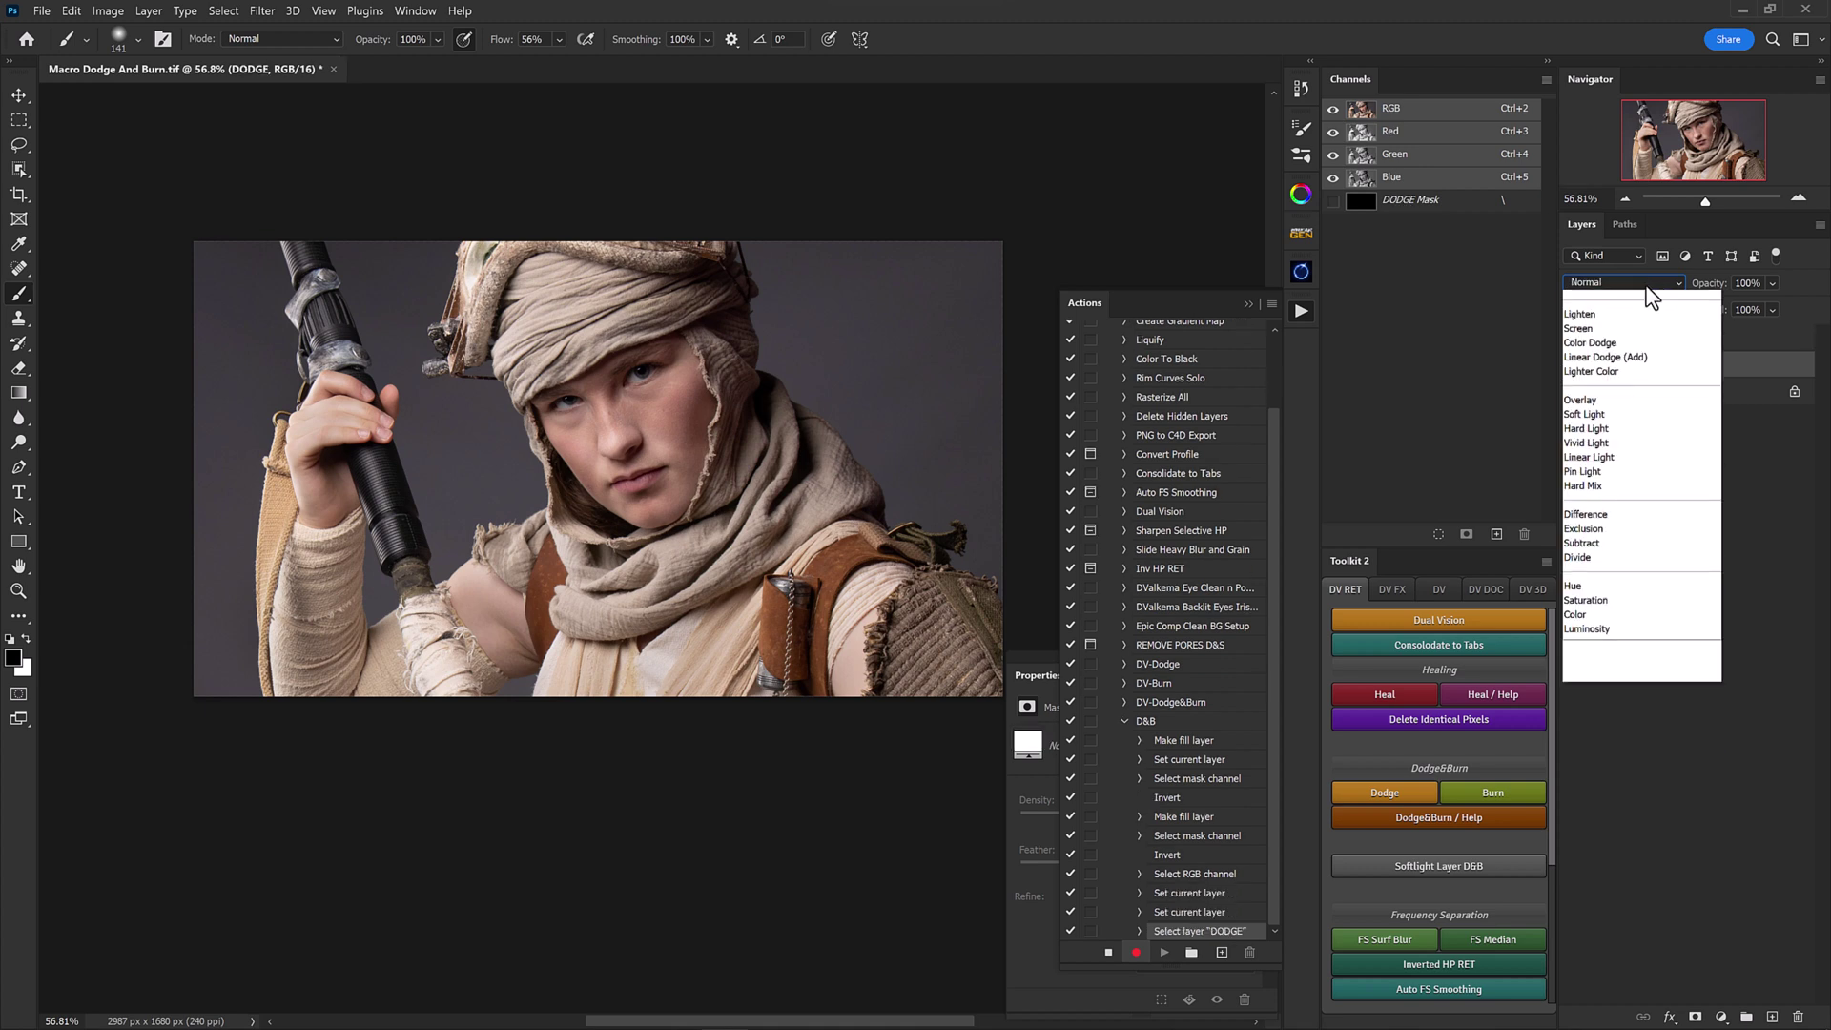
{"action": "left_click", "coordinate": [1592, 498]}
{"action": "left_click", "coordinate": [1693, 351]}
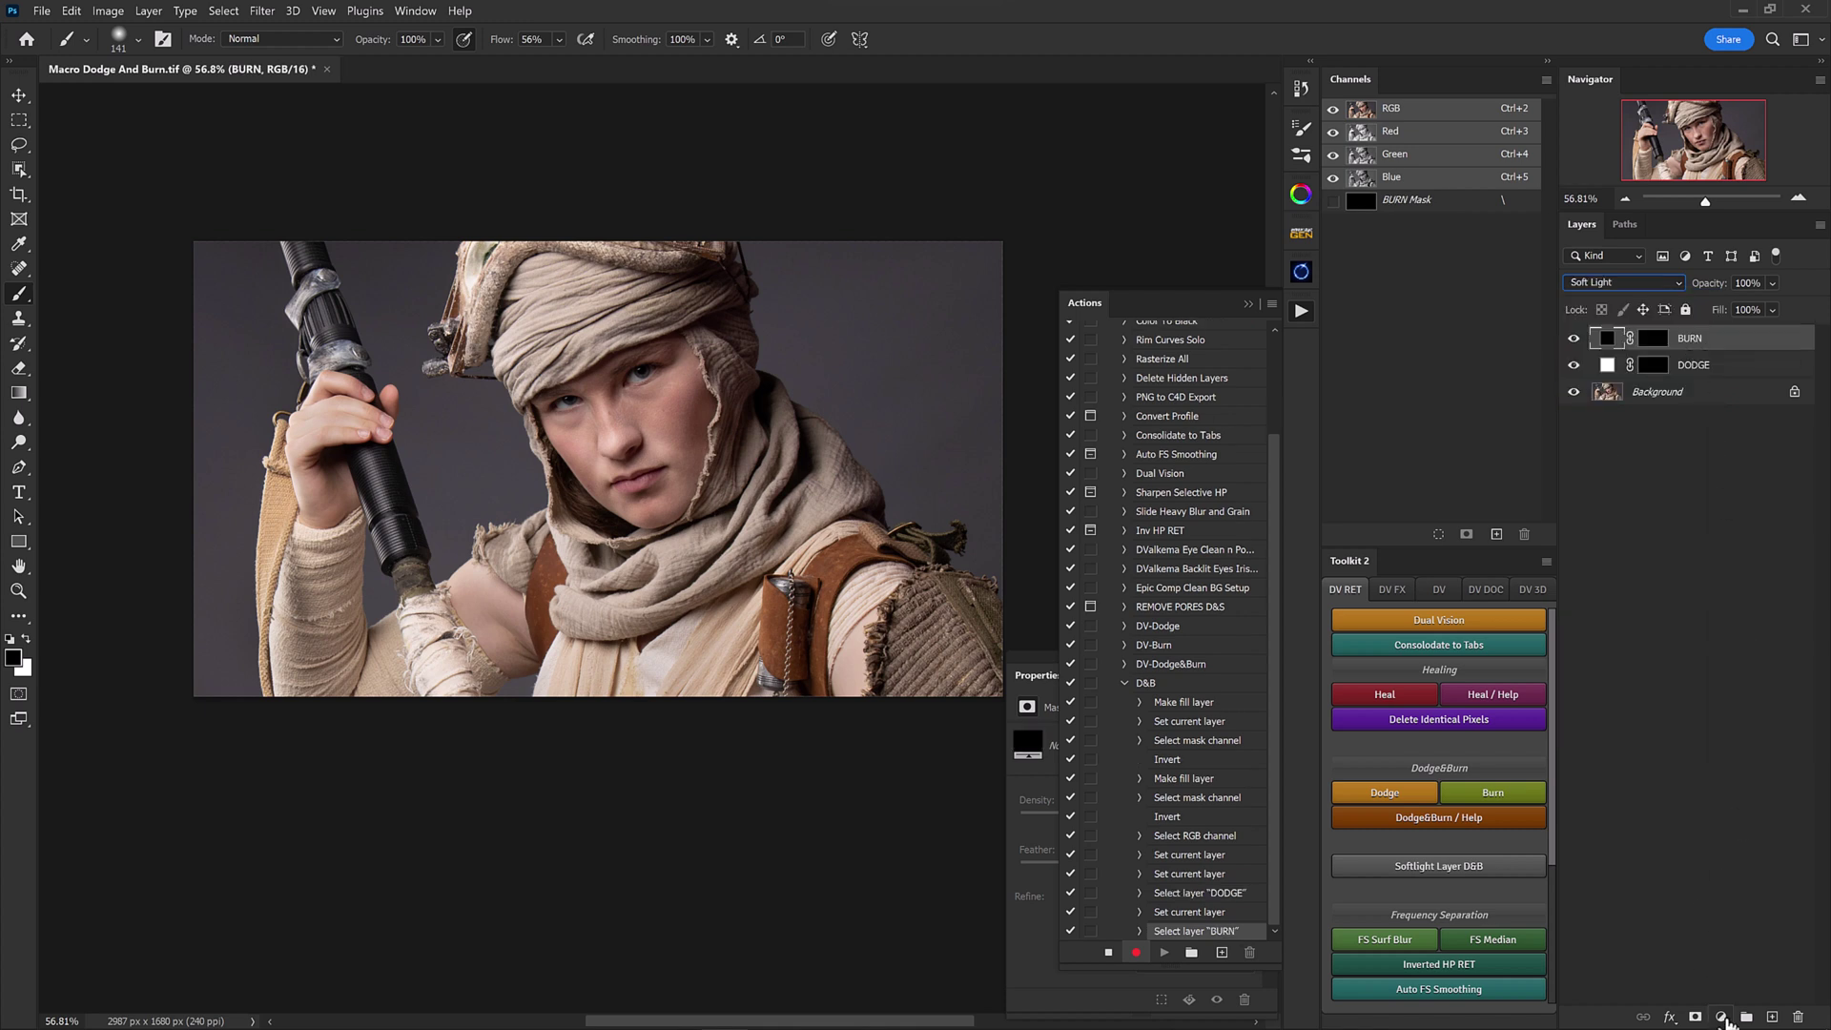
{"action": "left_click", "coordinate": [1722, 1017]}
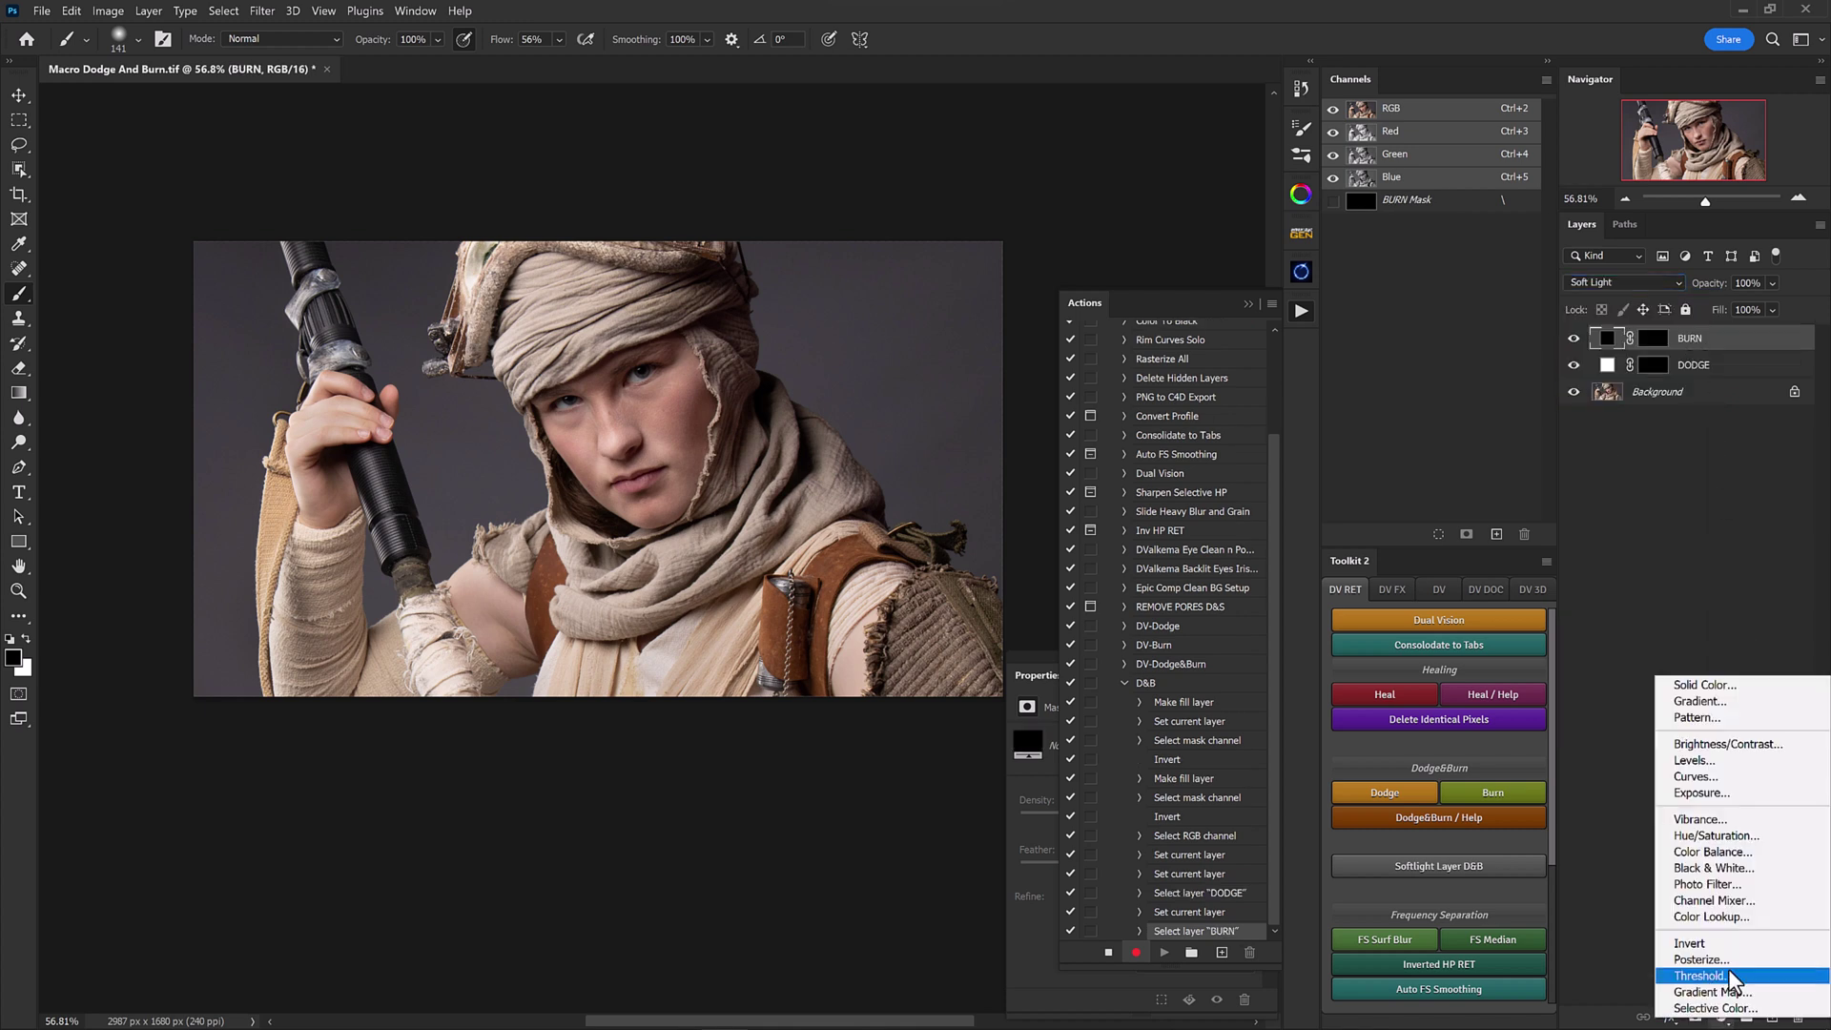
Step: Add a brightening Curves layer named Eye Pop and invert its mask to black
{"action": "left_click", "coordinate": [1713, 775]}
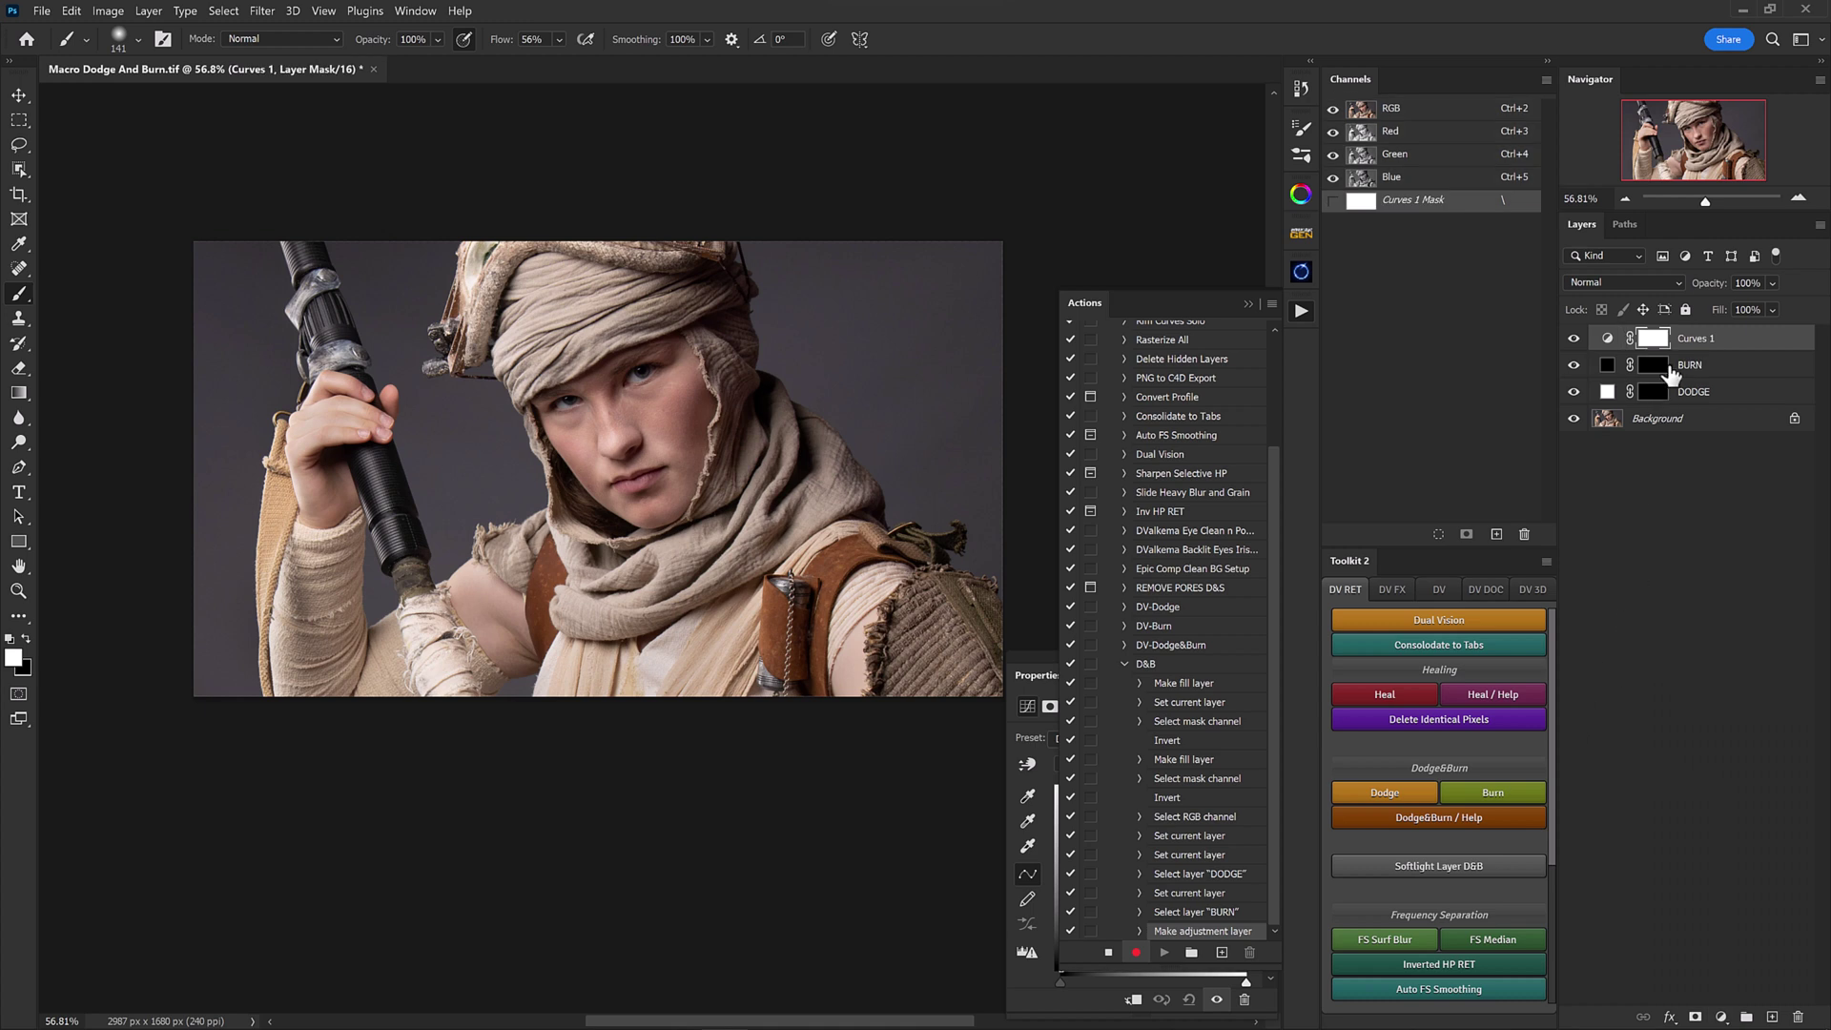
{"action": "left_click", "coordinate": [1302, 312]}
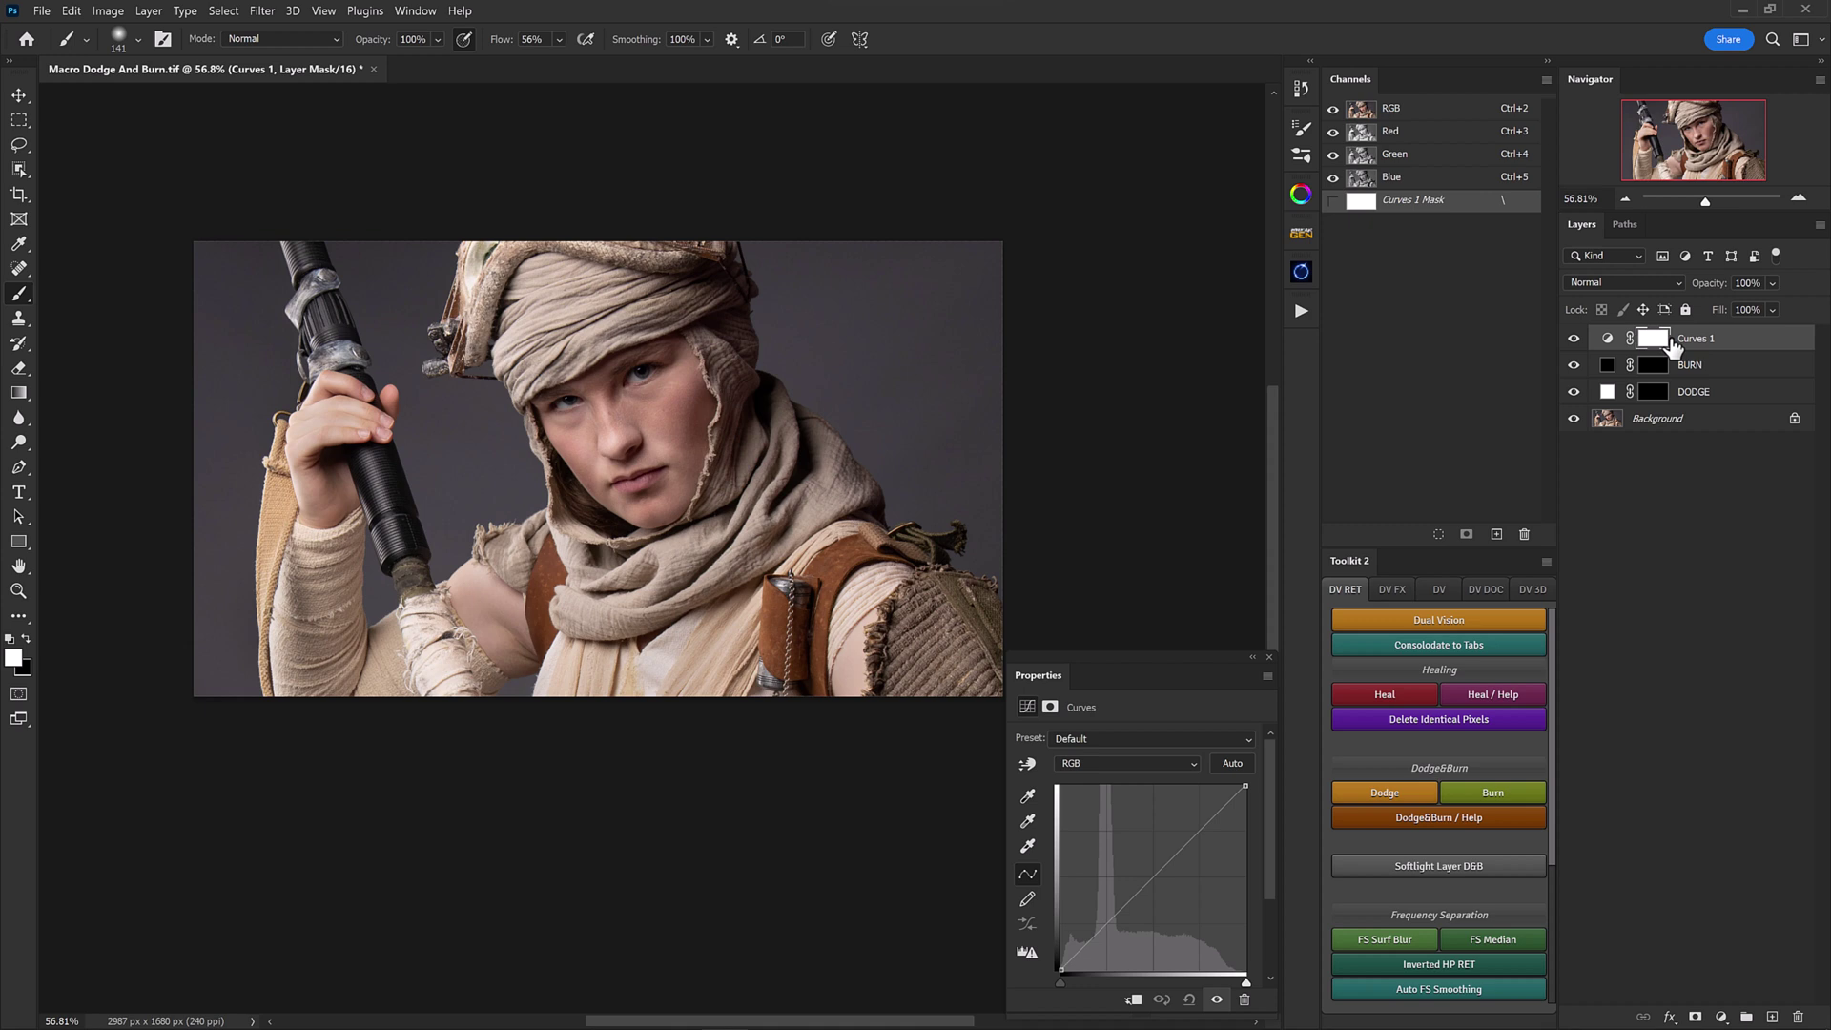
{"action": "double_click", "coordinate": [1690, 339]}
{"action": "type", "text": "Eye Pop"}
{"action": "key", "text": "Return"}
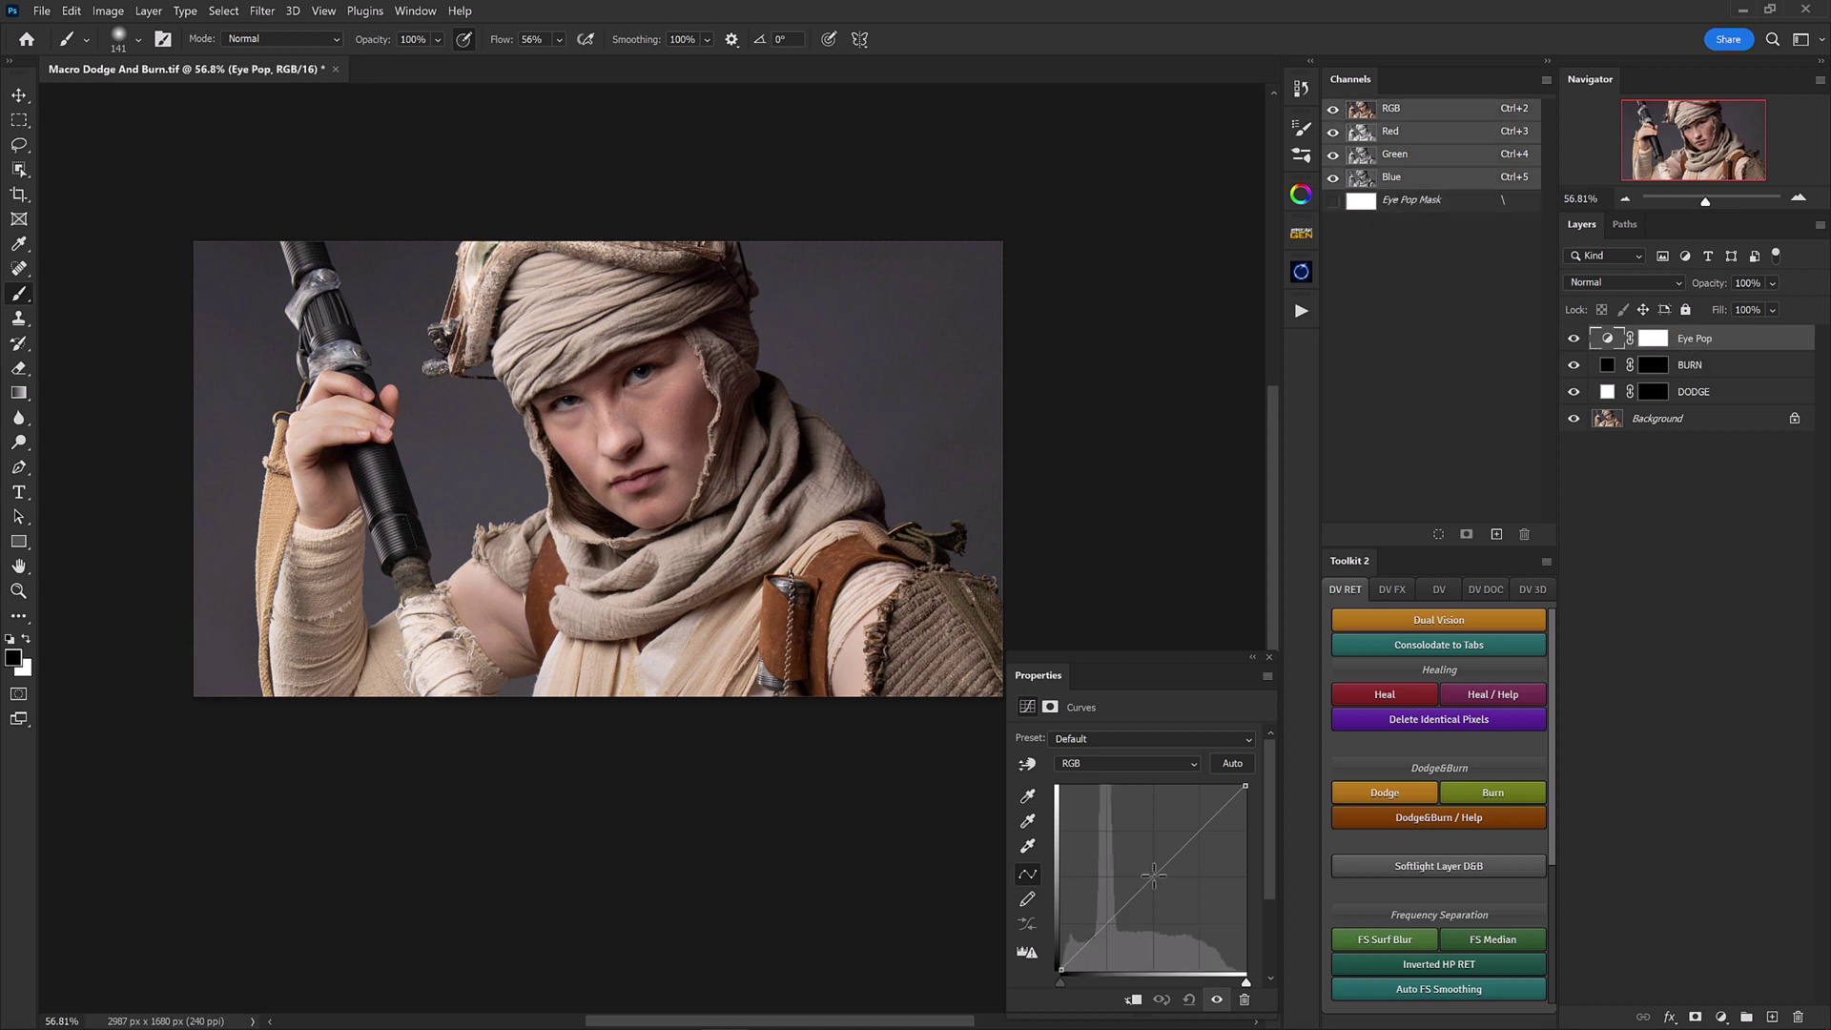
{"action": "left_click_drag", "start_coordinate": [1153, 877], "coordinate": [1118, 831]}
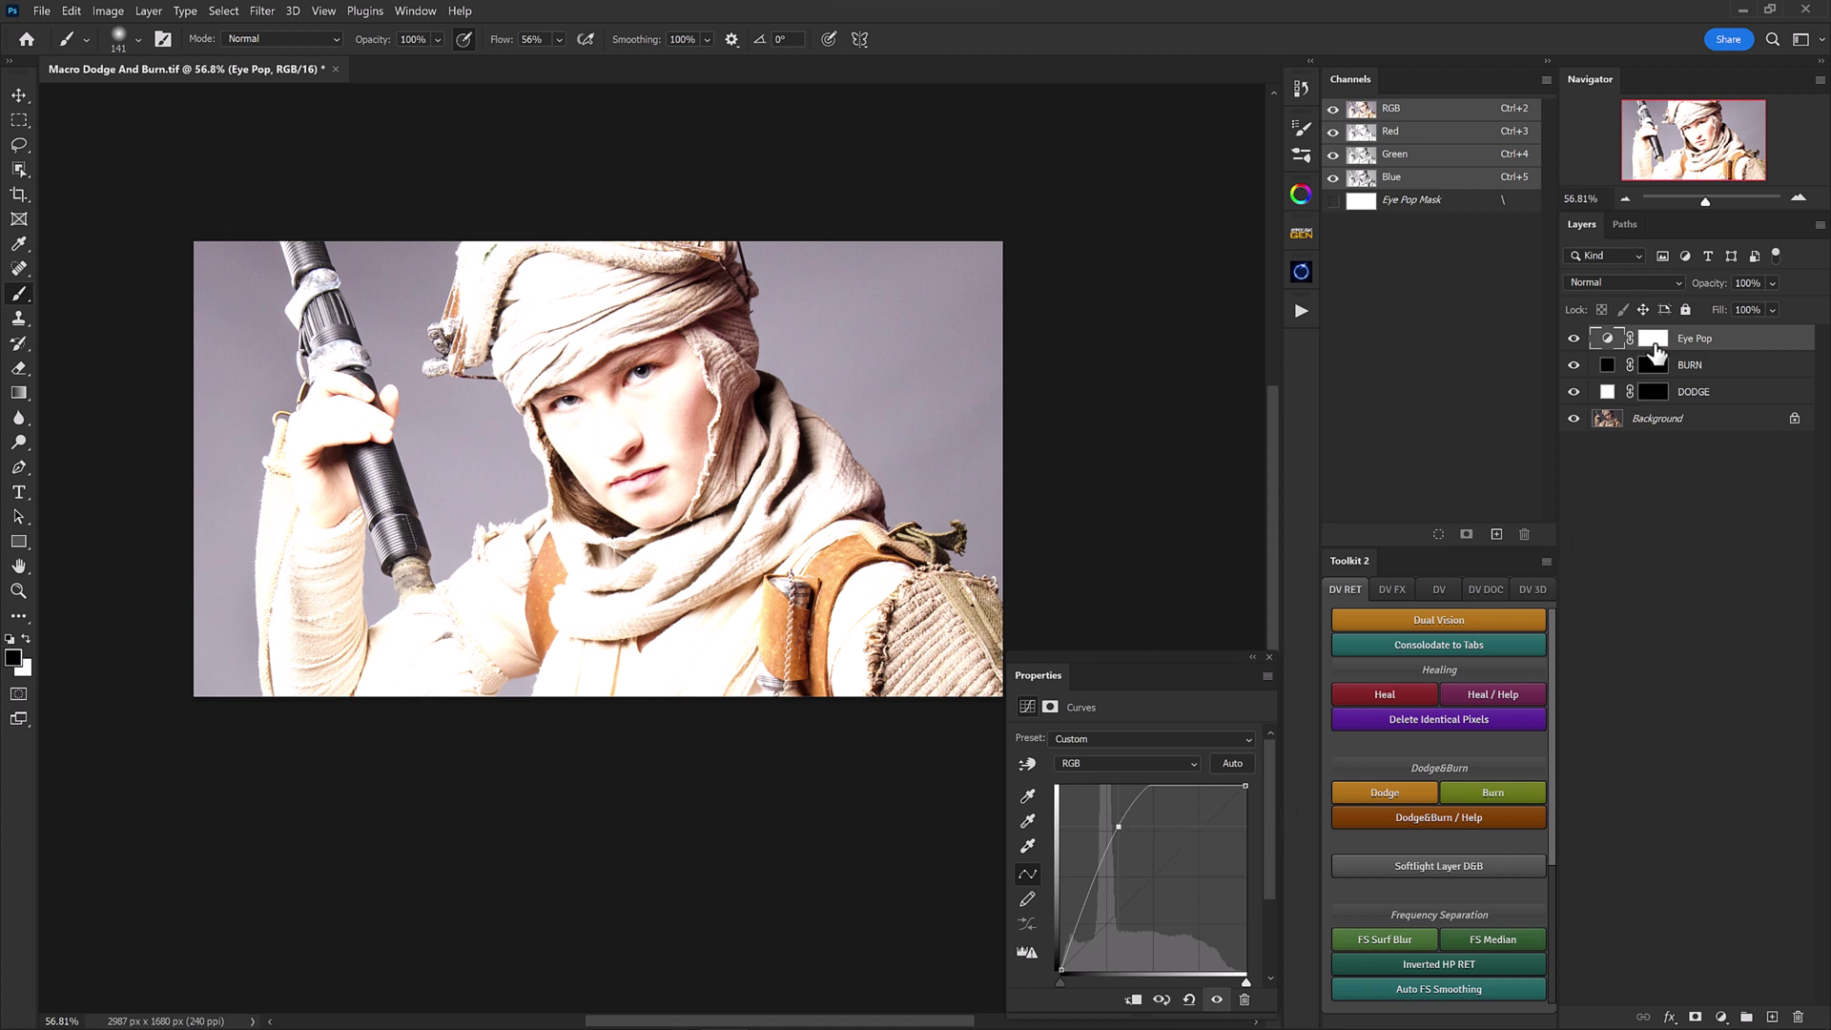
{"action": "left_click", "coordinate": [1654, 339]}
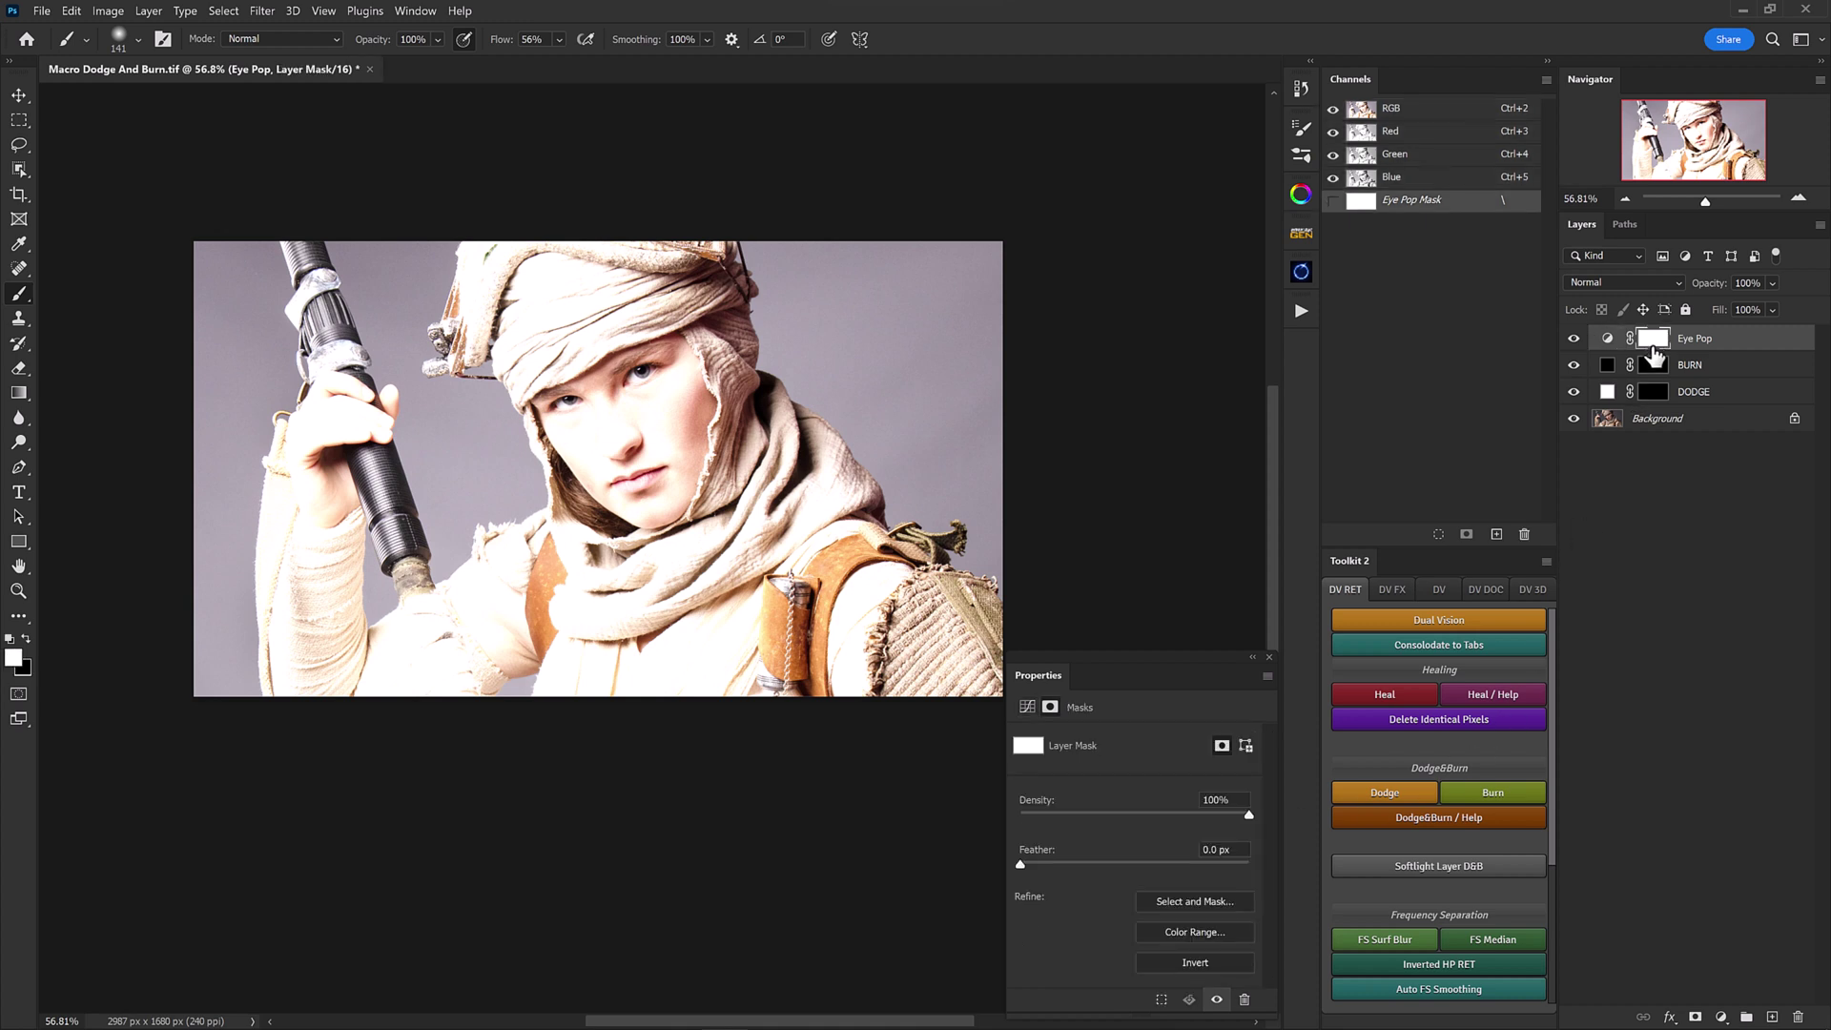
{"action": "key", "text": "ctrl+i"}
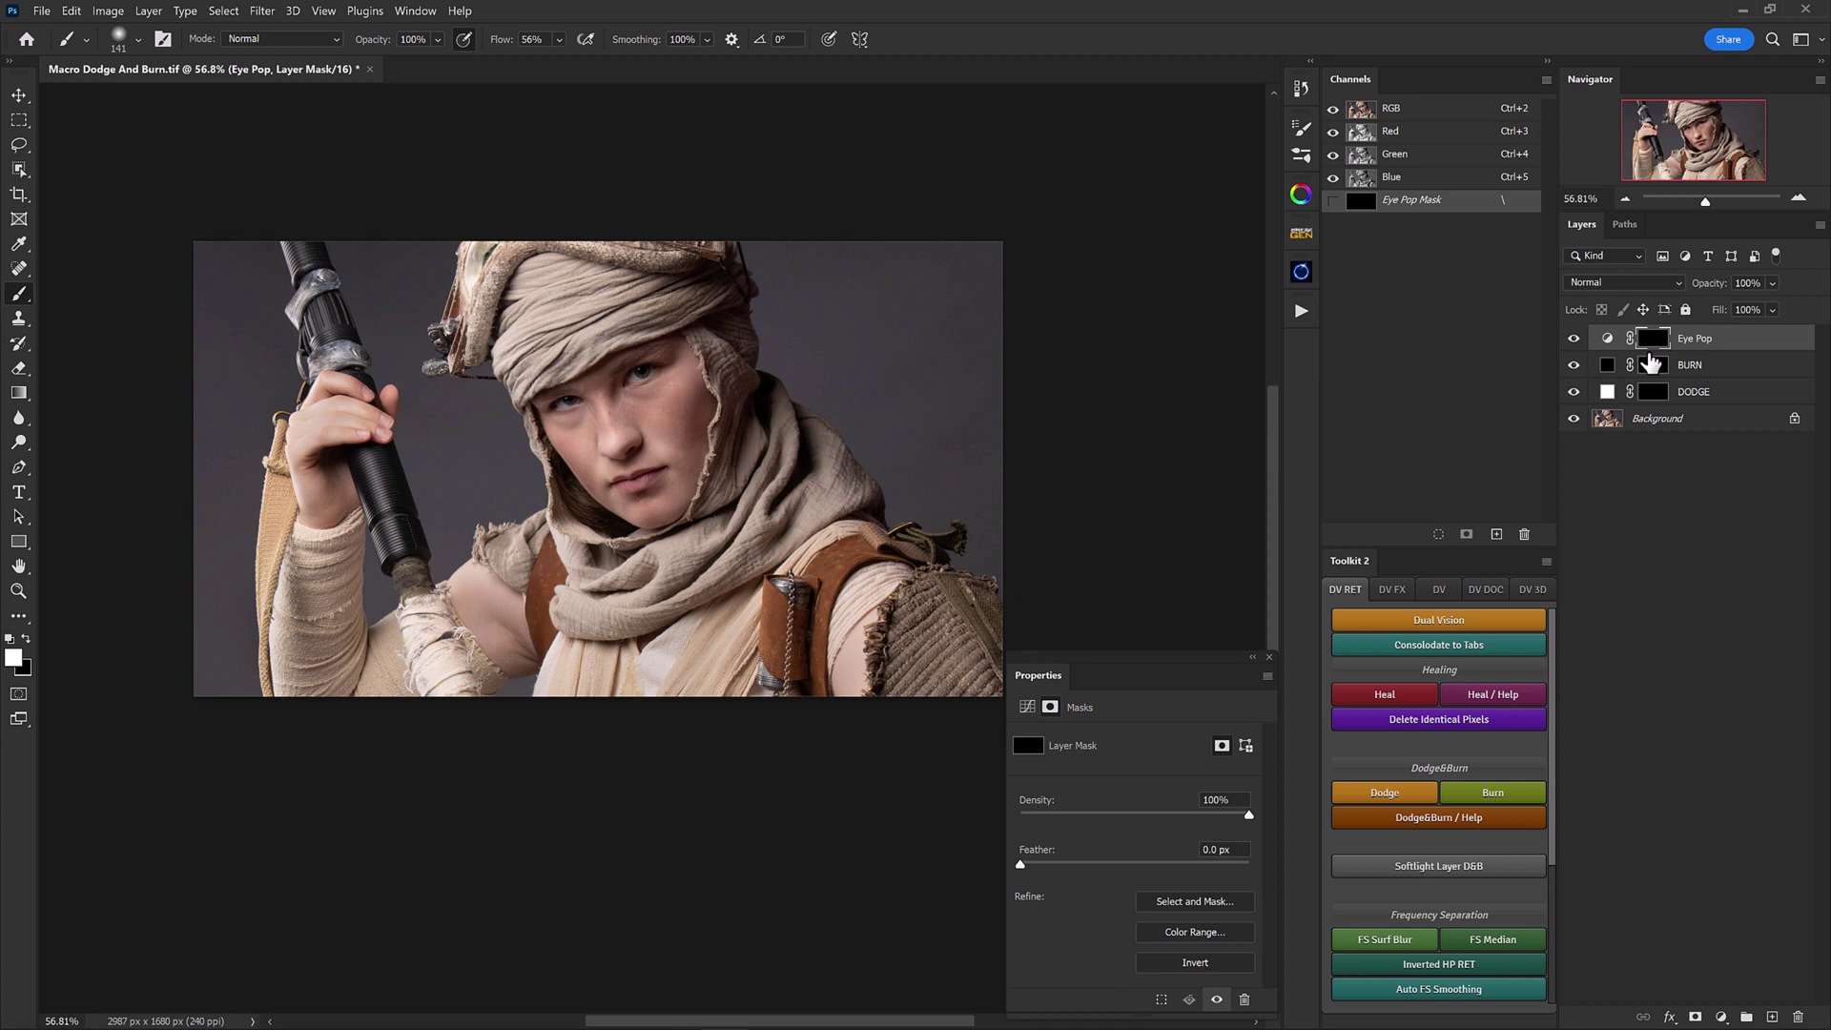
Step: Add a second Curves layer named Shine with its curve bent upward to brighten
{"action": "left_click", "coordinate": [1721, 1017]}
{"action": "left_click", "coordinate": [1701, 771]}
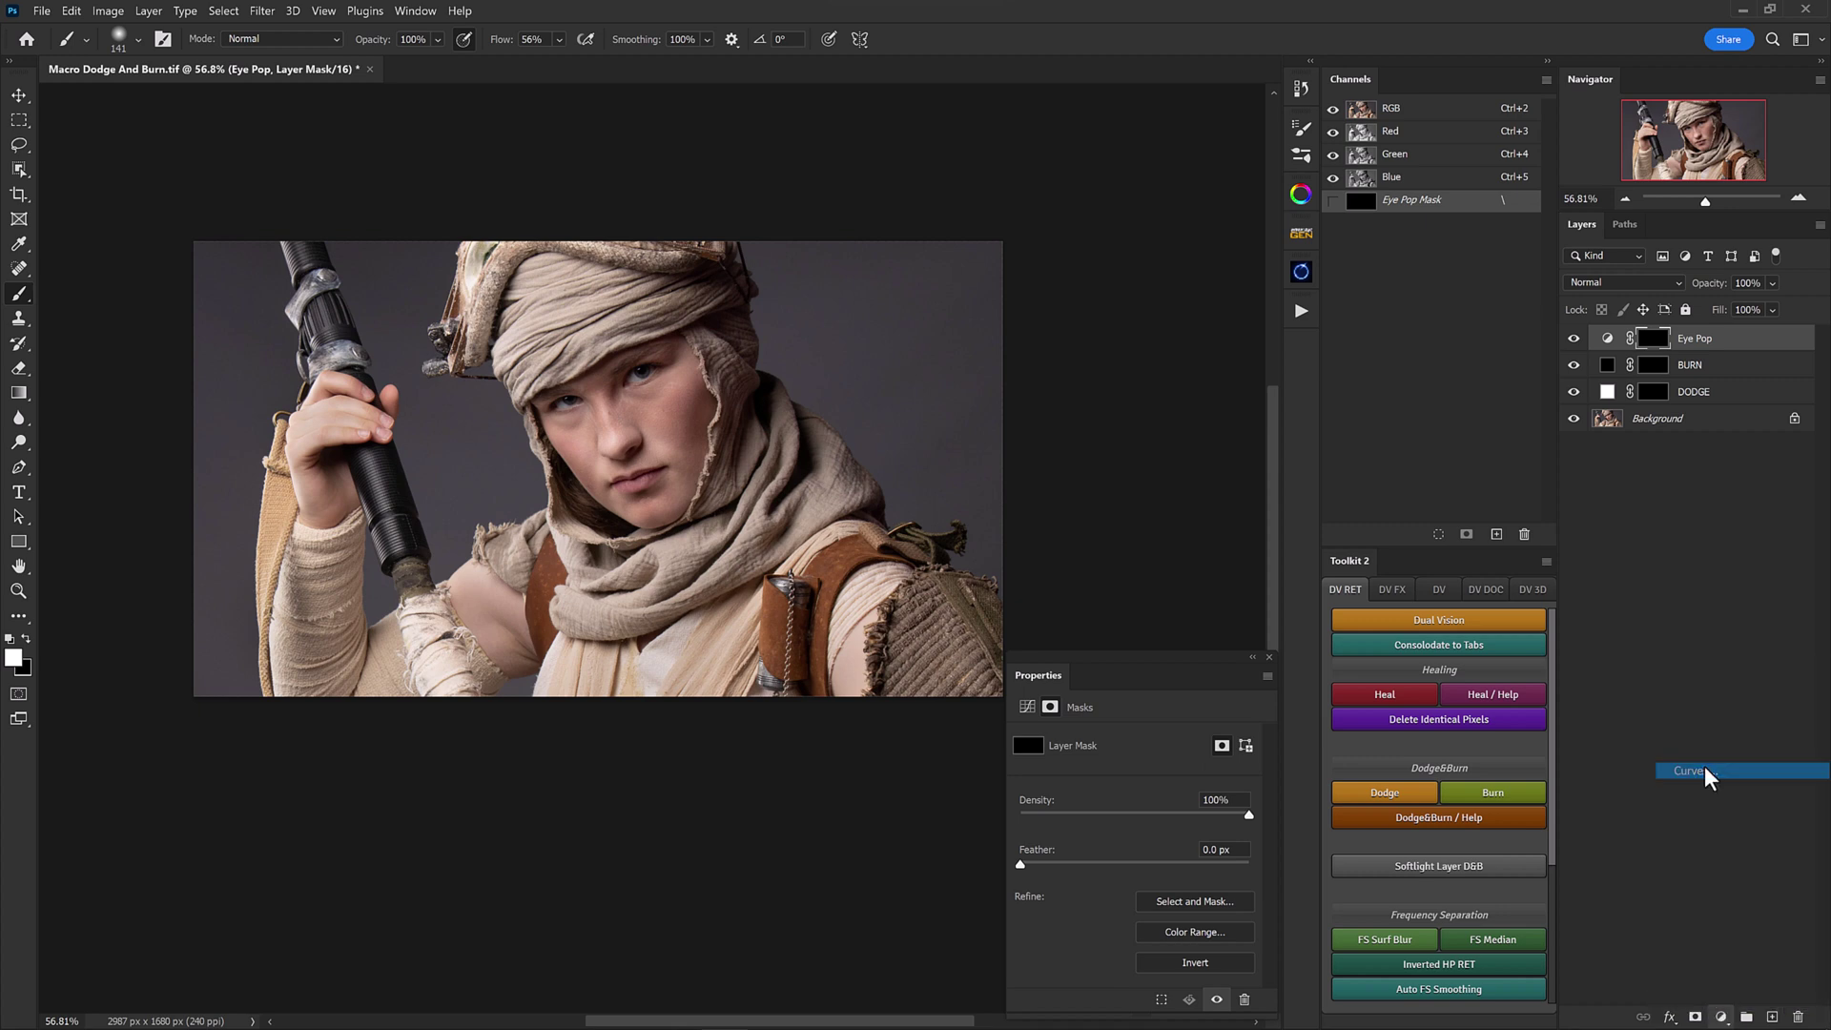
{"action": "double_click", "coordinate": [1701, 340]}
{"action": "type", "text": "Shine"}
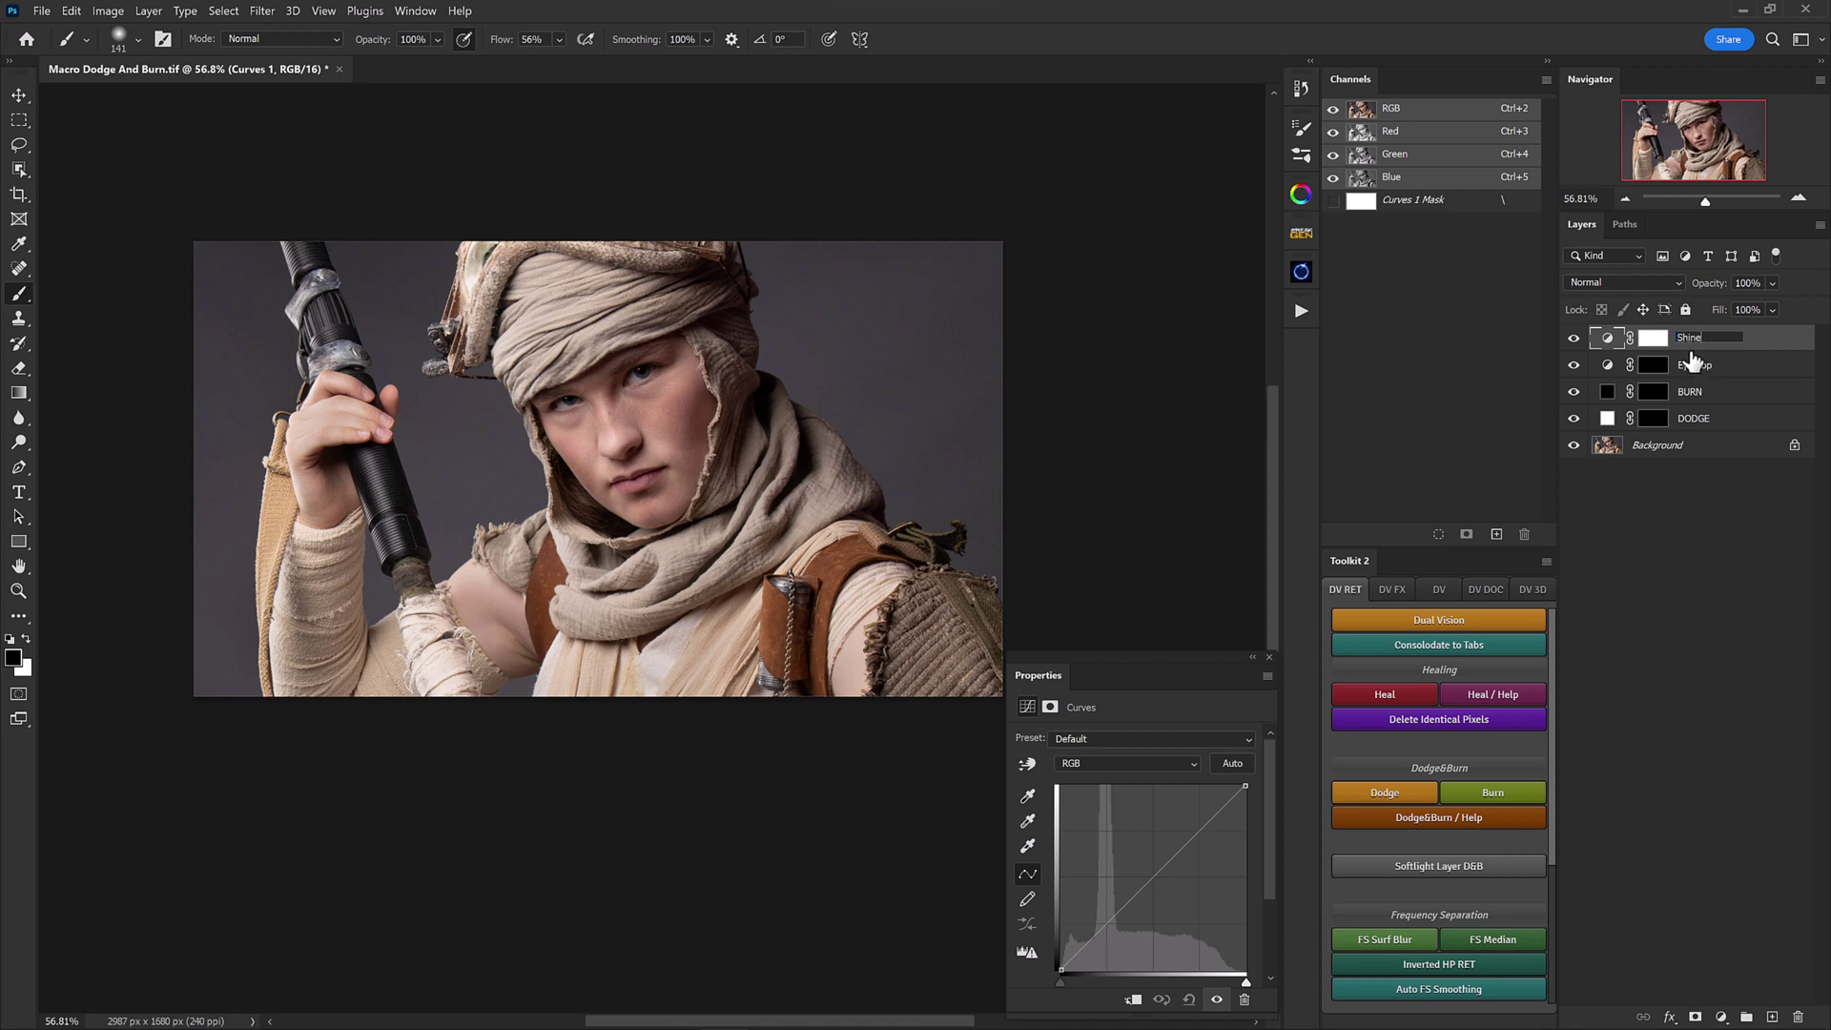
{"action": "left_click_drag", "start_coordinate": [1153, 874], "coordinate": [1134, 838]}
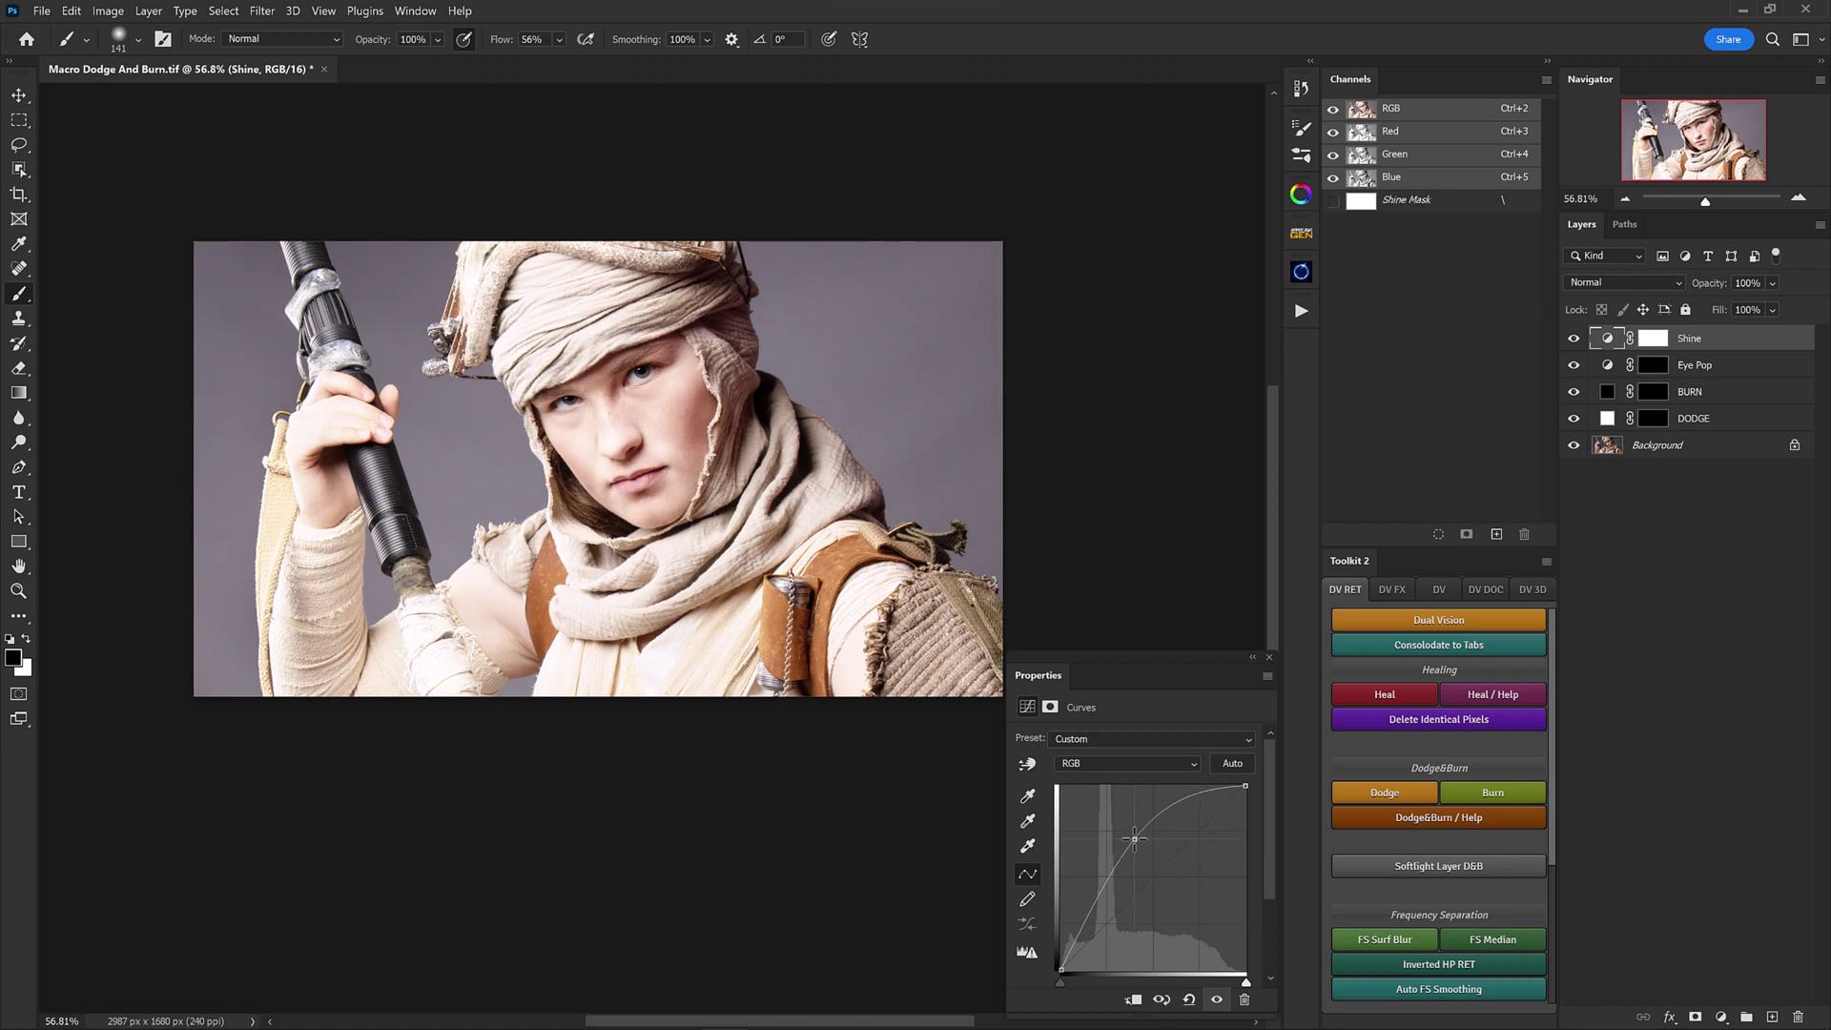
Step: Set Shine's Blend If Underlying Layer black slider split to 127/197 for a soft ramp
{"action": "double_click", "coordinate": [1712, 349]}
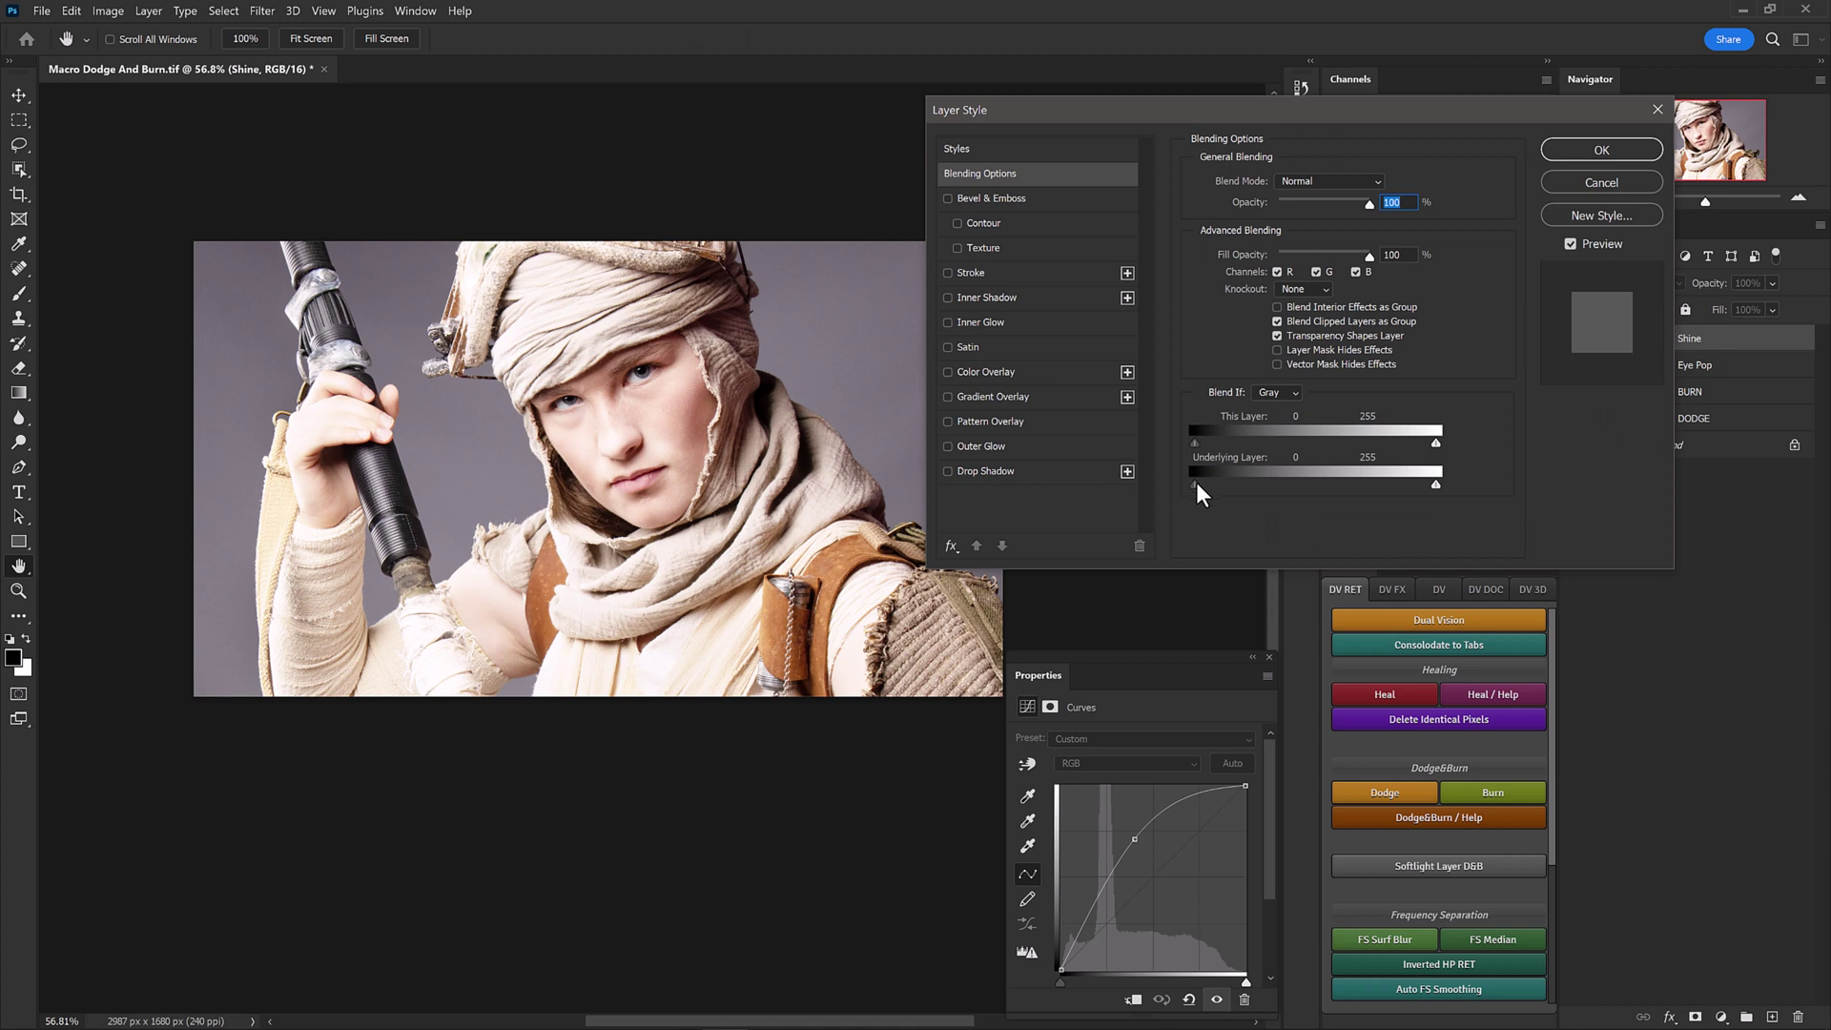
{"action": "left_click_drag", "start_coordinate": [1196, 484], "coordinate": [1267, 484]}
{"action": "left_click_drag", "start_coordinate": [1278, 491], "coordinate": [1299, 492]}
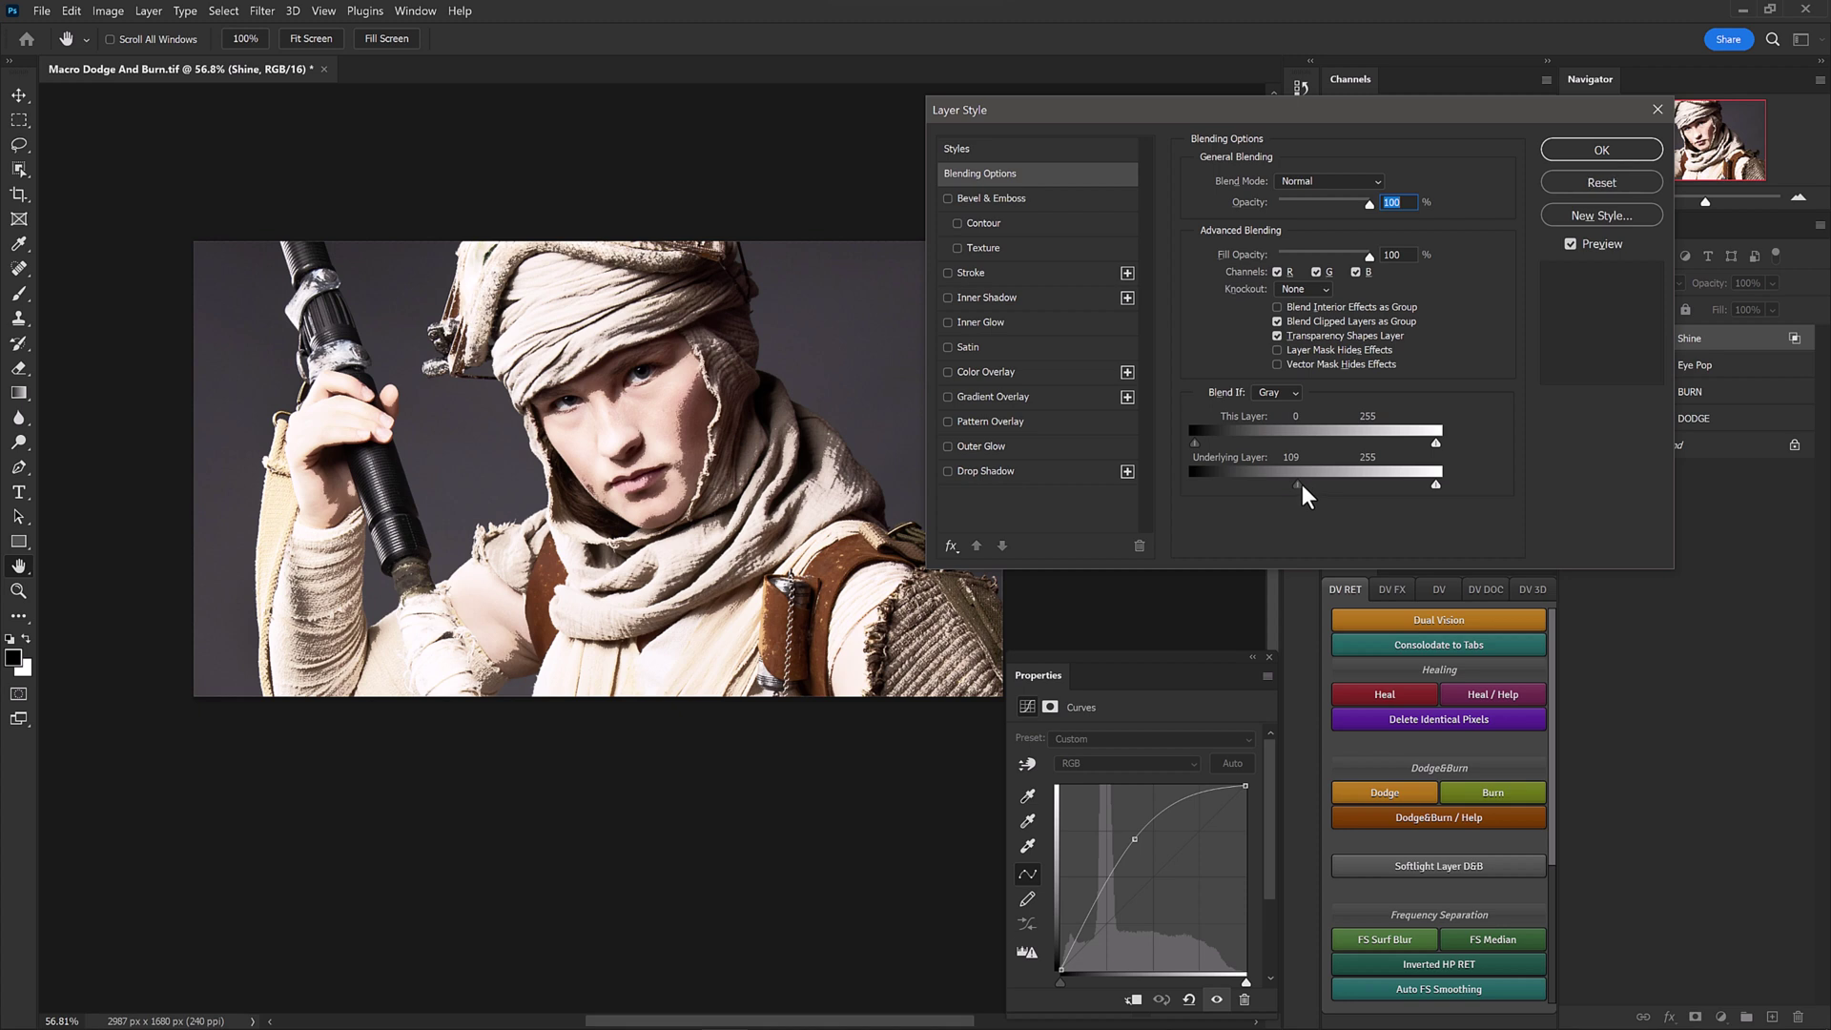
{"action": "mouse_move", "coordinate": [1306, 495]}
{"action": "left_mouse_down"}
{"action": "mouse_move", "coordinate": [1387, 490]}
{"action": "mouse_move", "coordinate": [1301, 484]}
{"action": "left_mouse_up"}
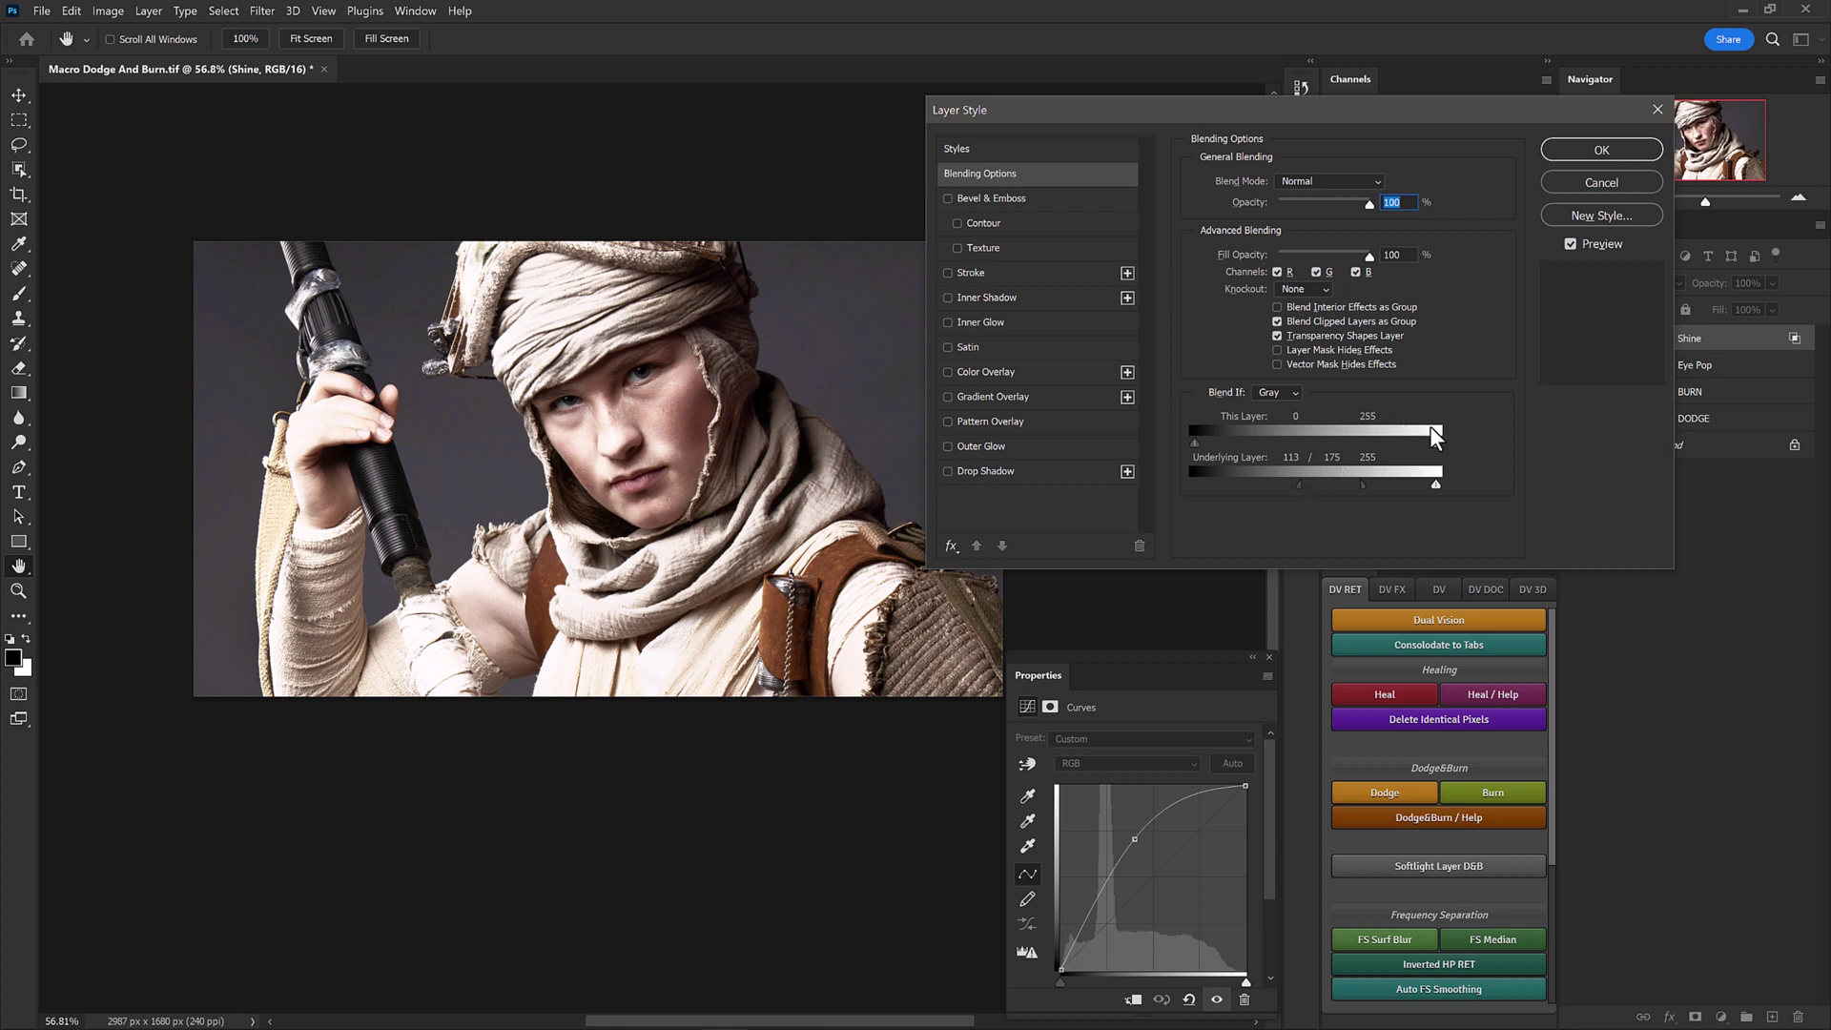
{"action": "left_click_drag", "start_coordinate": [1368, 493], "coordinate": [1374, 484]}
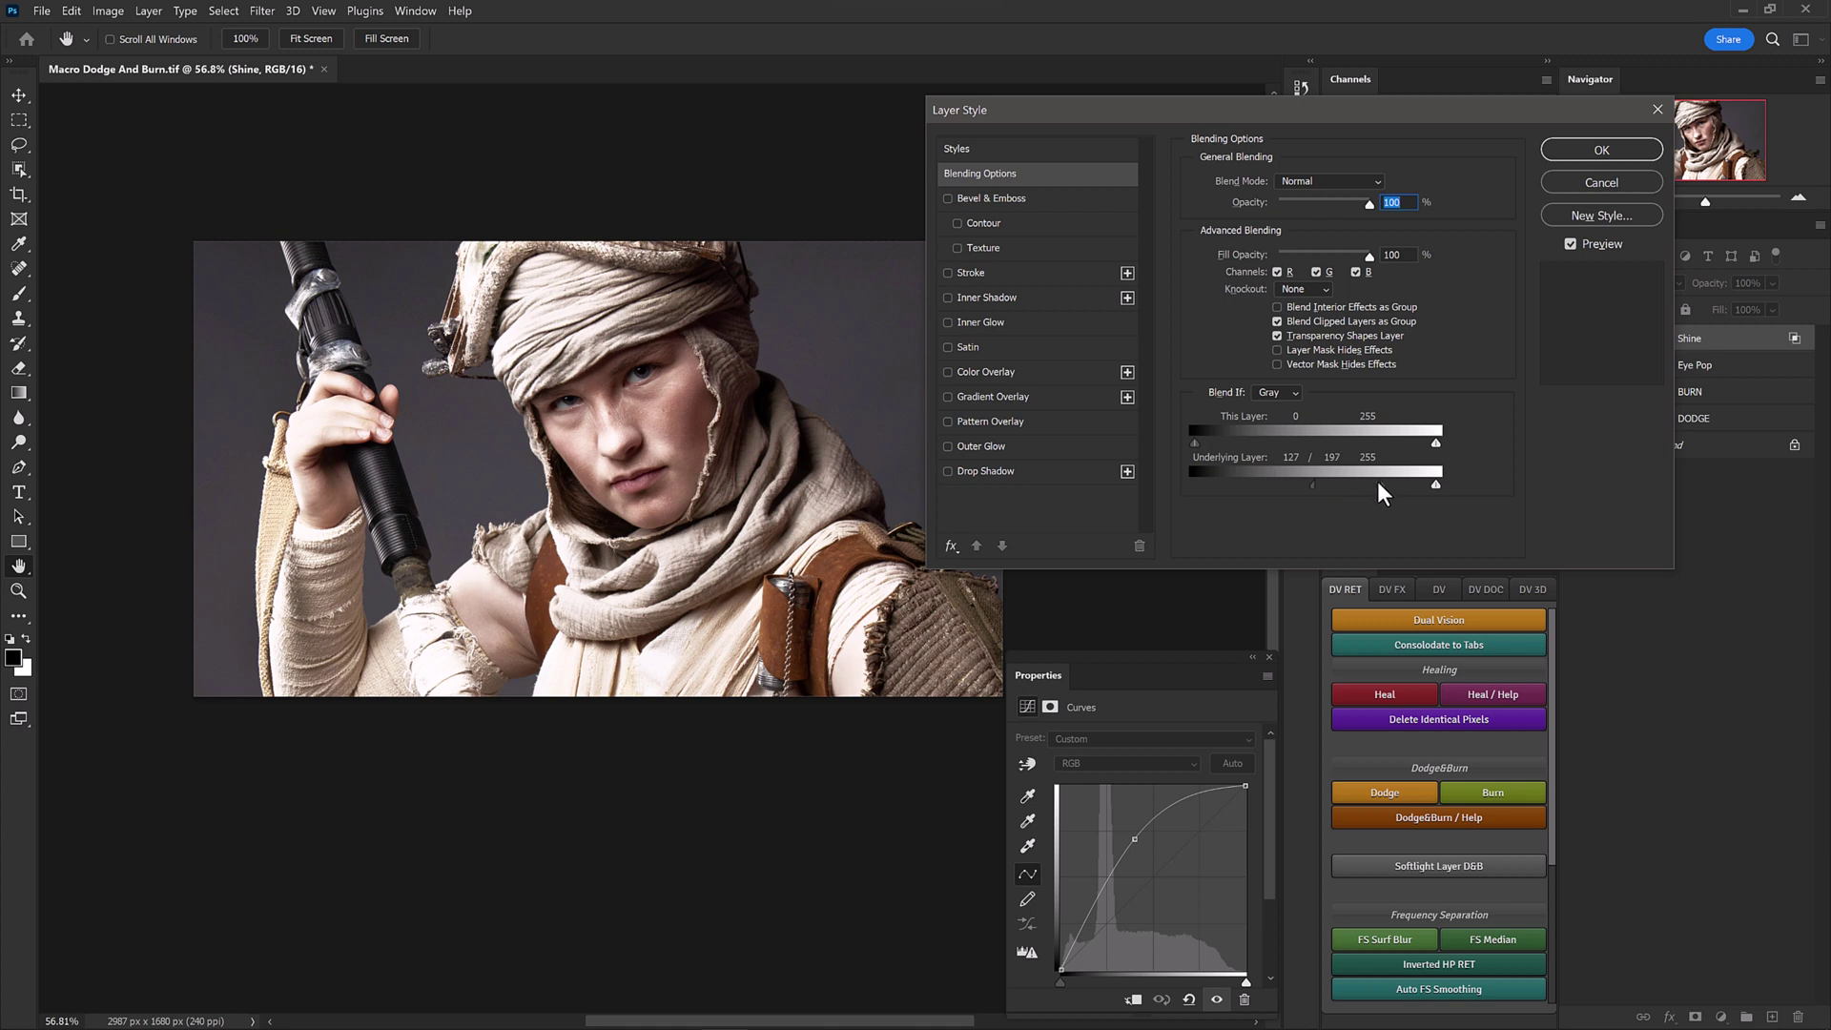
{"action": "left_click", "coordinate": [1601, 151]}
Step: Invert the Shine layer's mask to black to hide its effect
{"action": "key", "text": "b"}
{"action": "left_click", "coordinate": [1651, 338]}
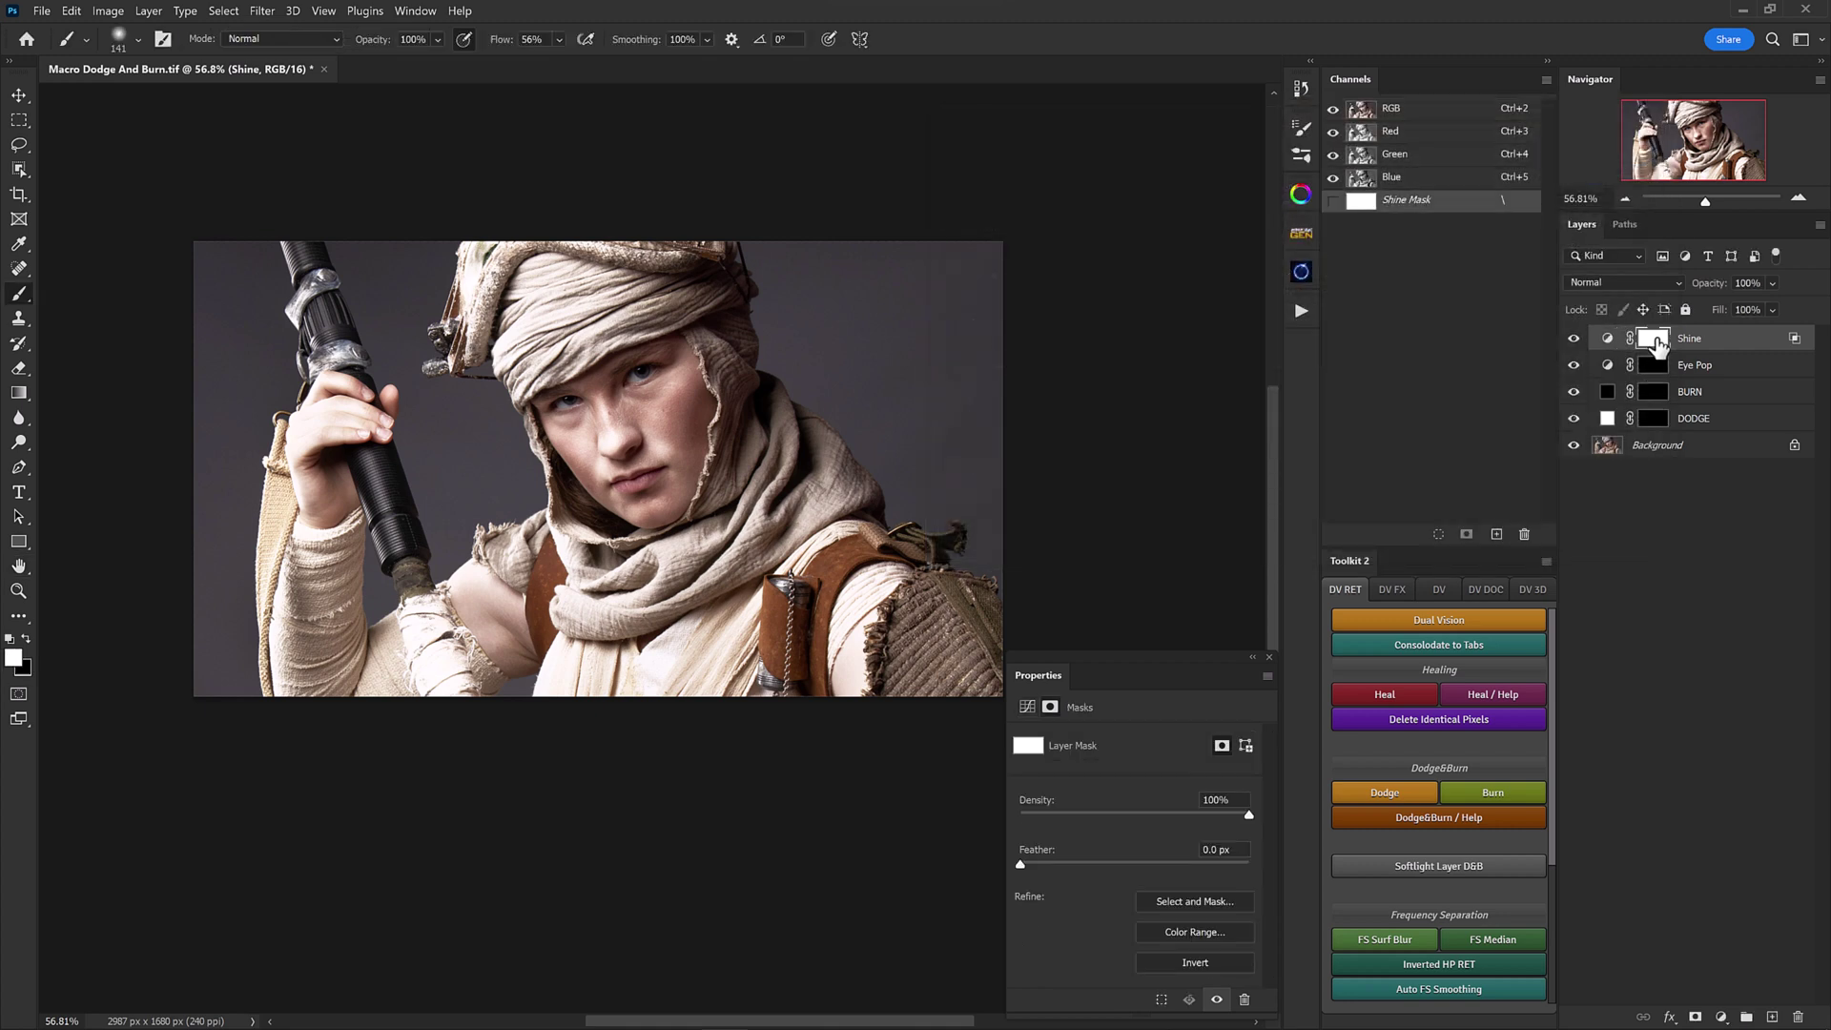
{"action": "key", "text": "ctrl+i"}
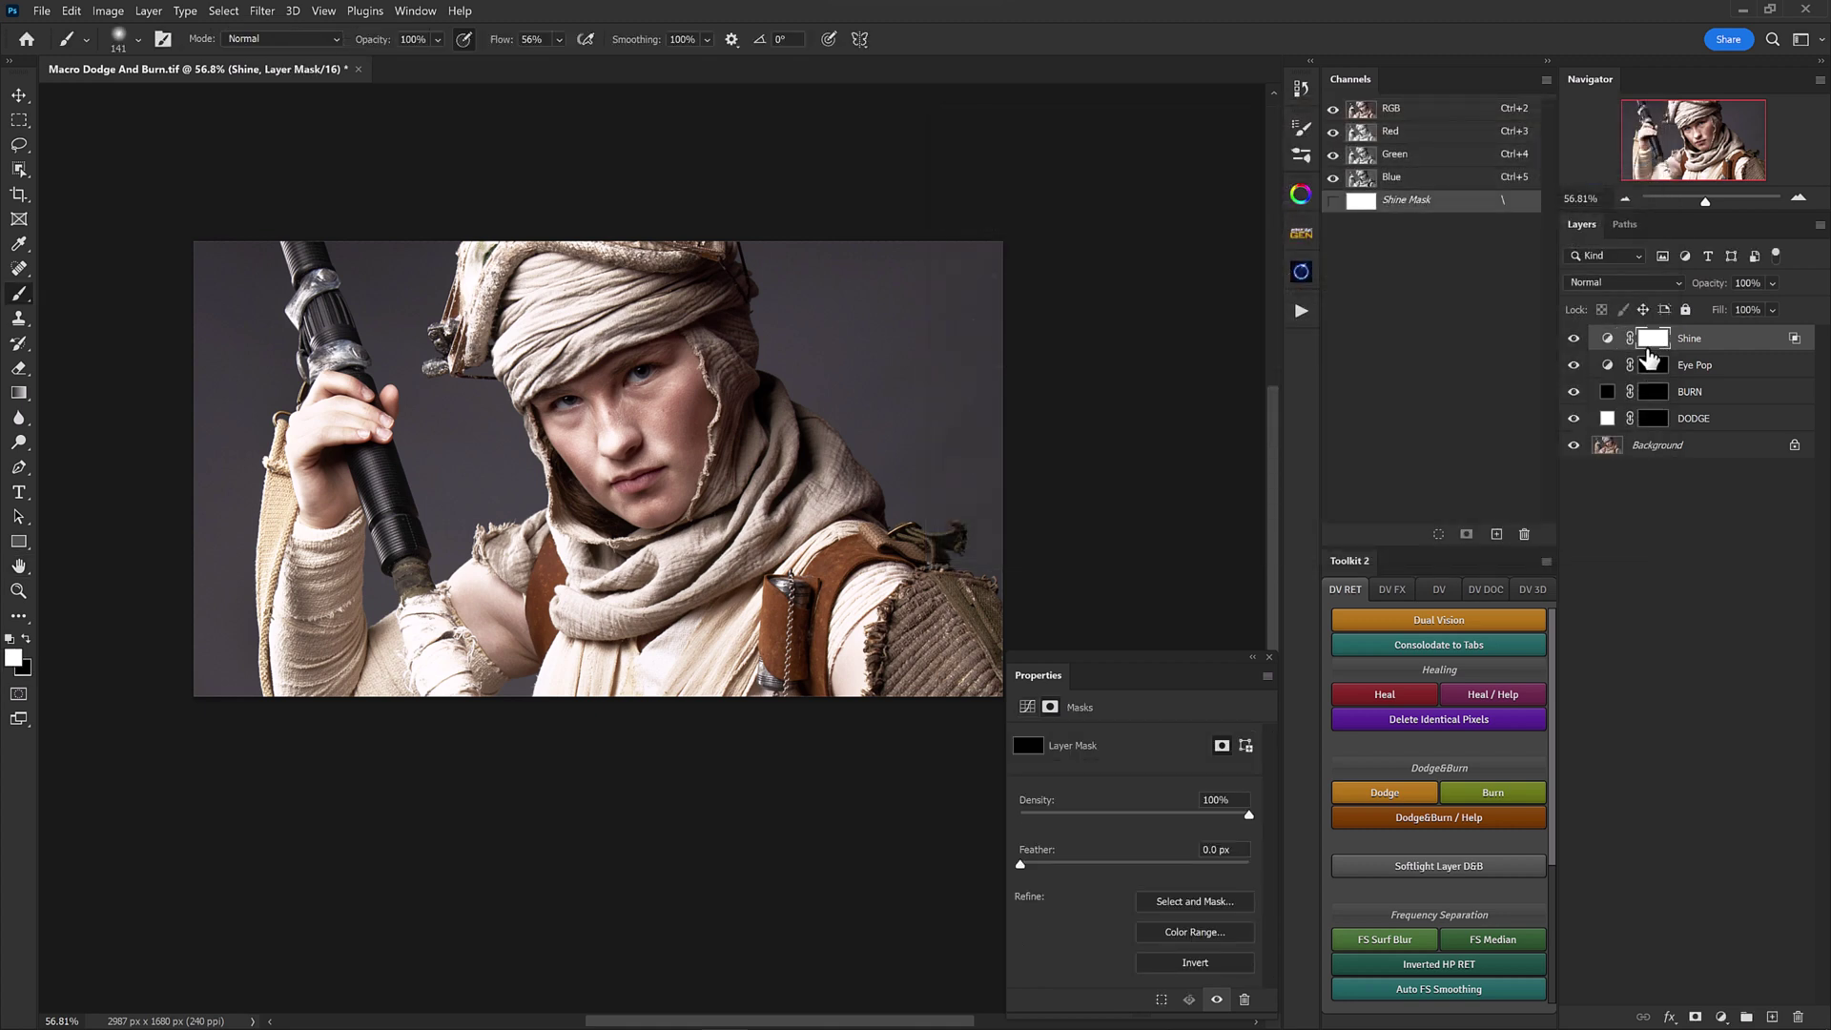
Step: Group the DODGE, BURN, Eye Pop and Shine layers into a group named D&B
{"action": "left_click", "coordinate": [1704, 344]}
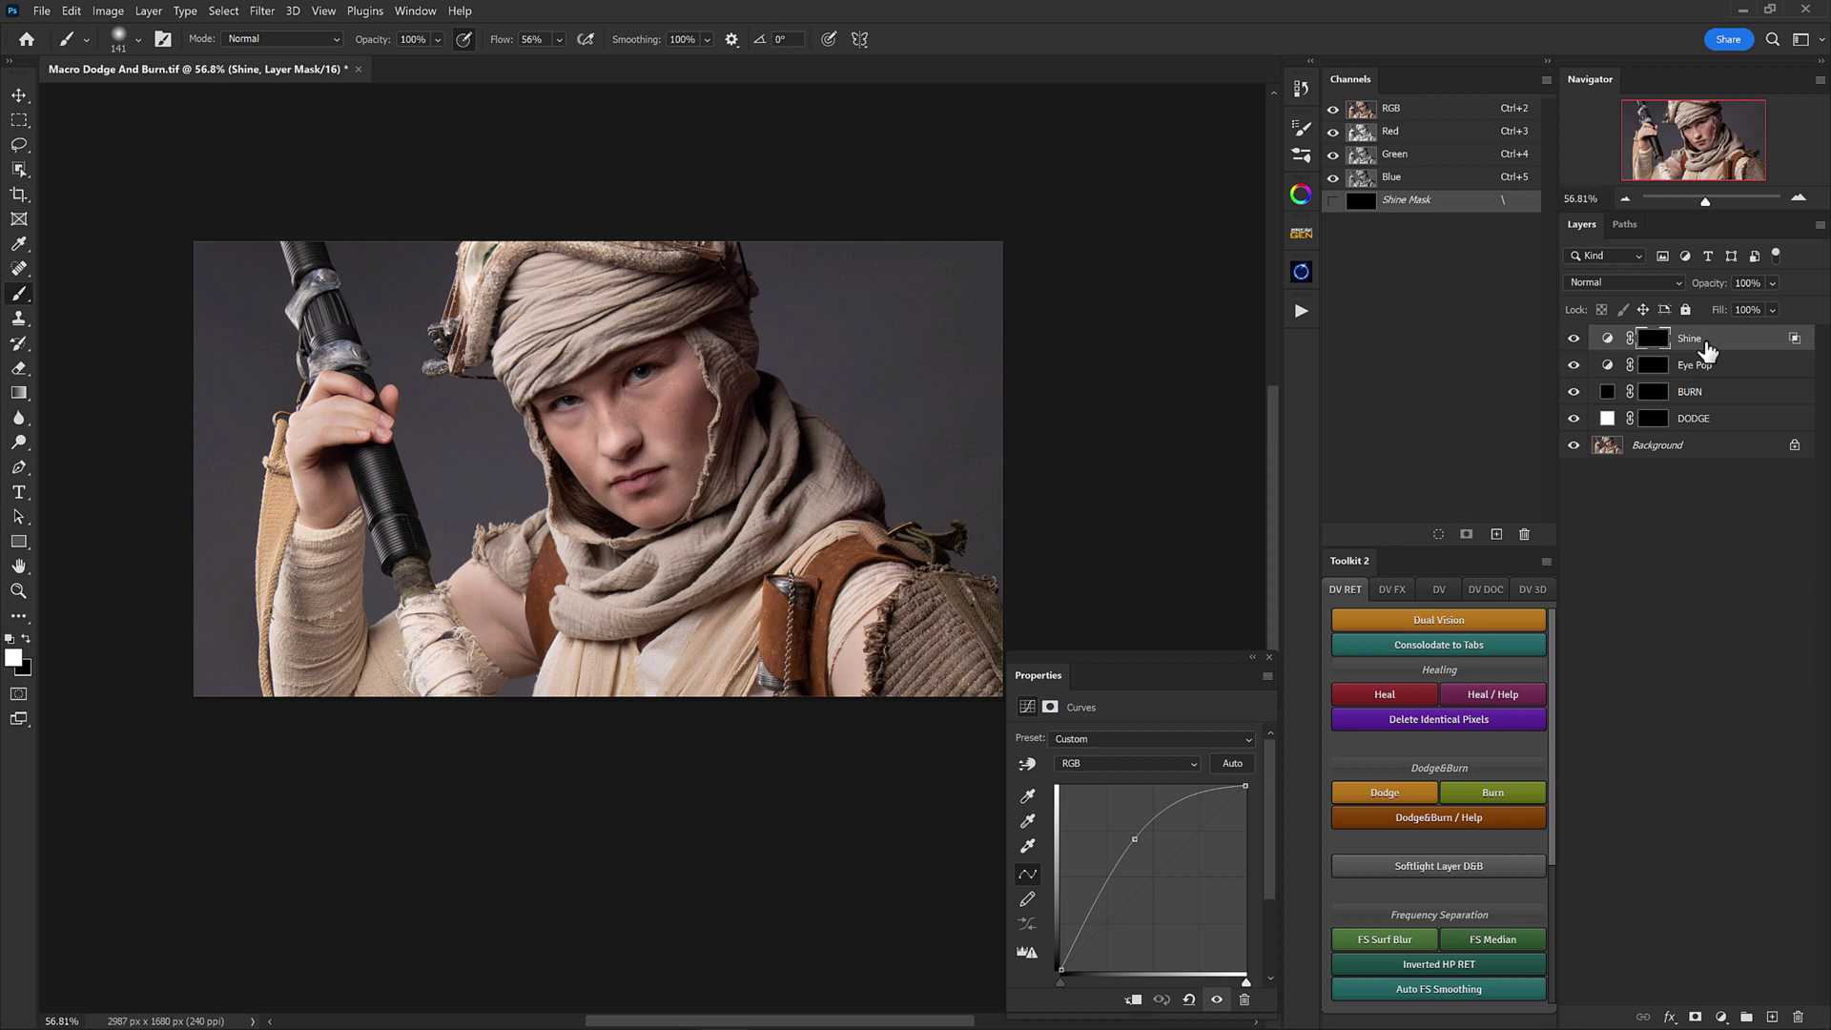
{"action": "left_click", "coordinate": [1694, 426]}
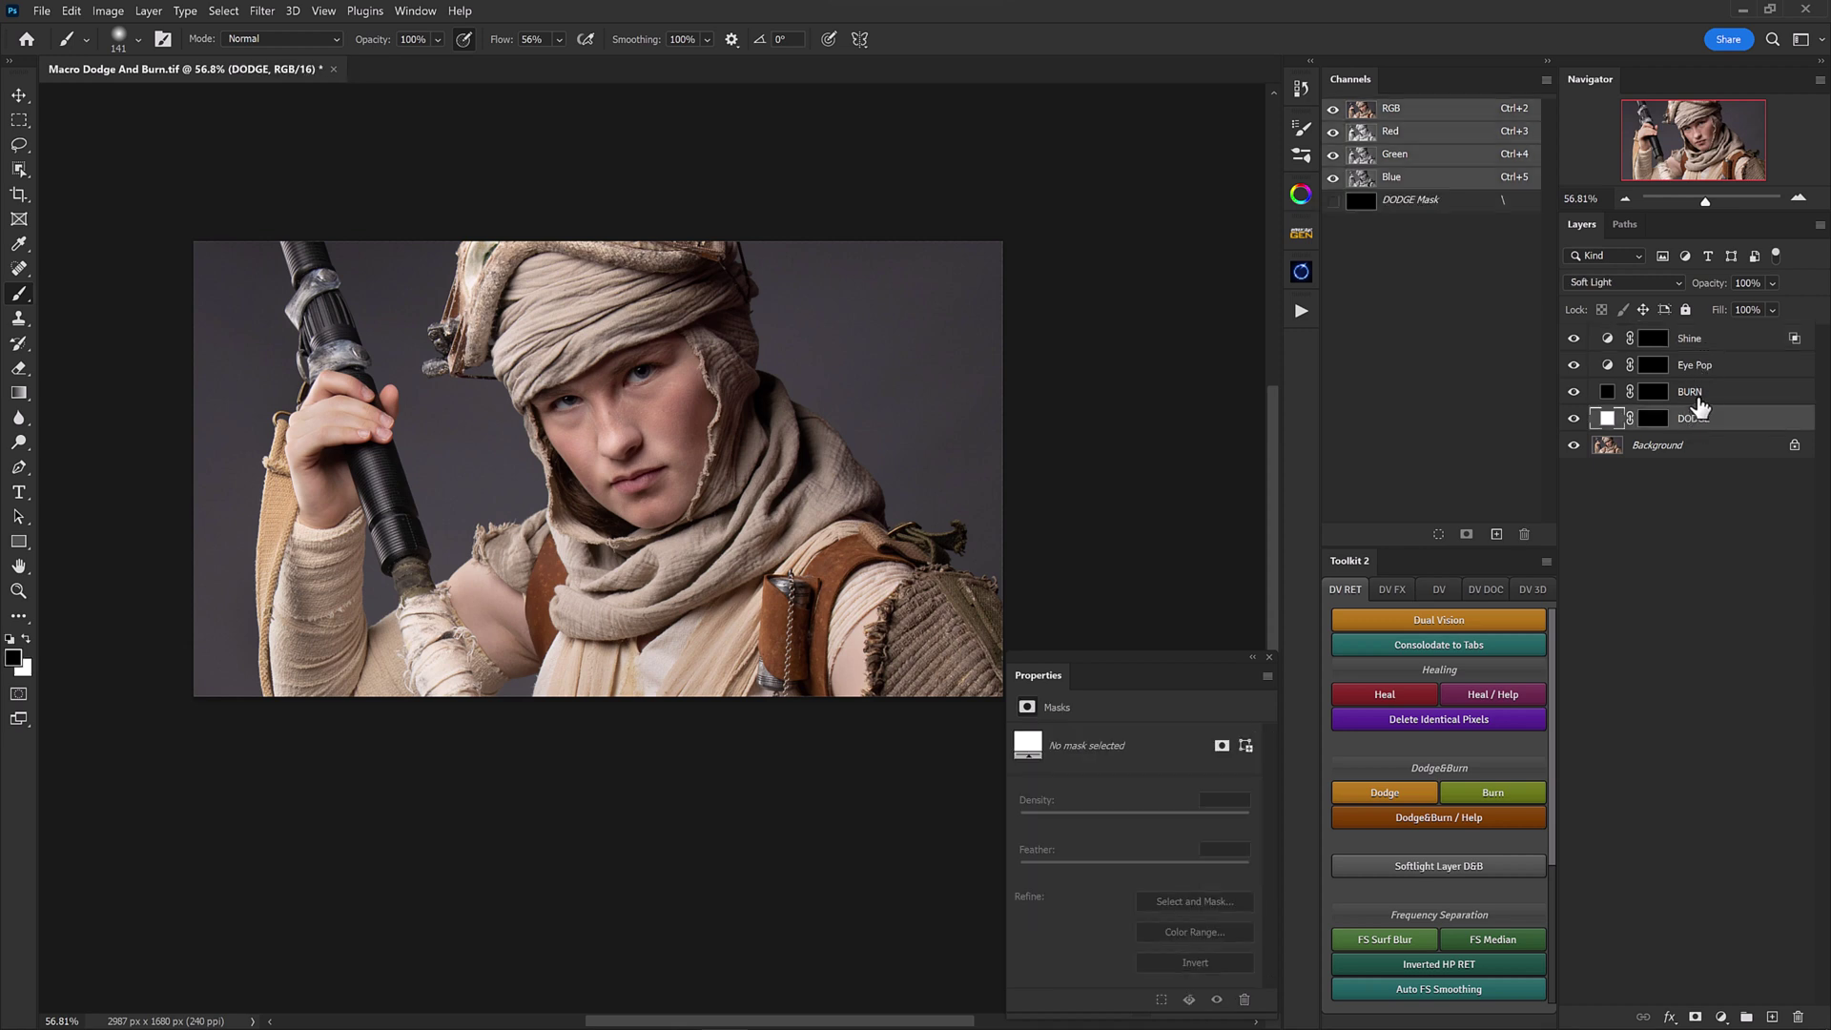
{"action": "left_click", "coordinate": [1698, 389], "text": "ctrl"}
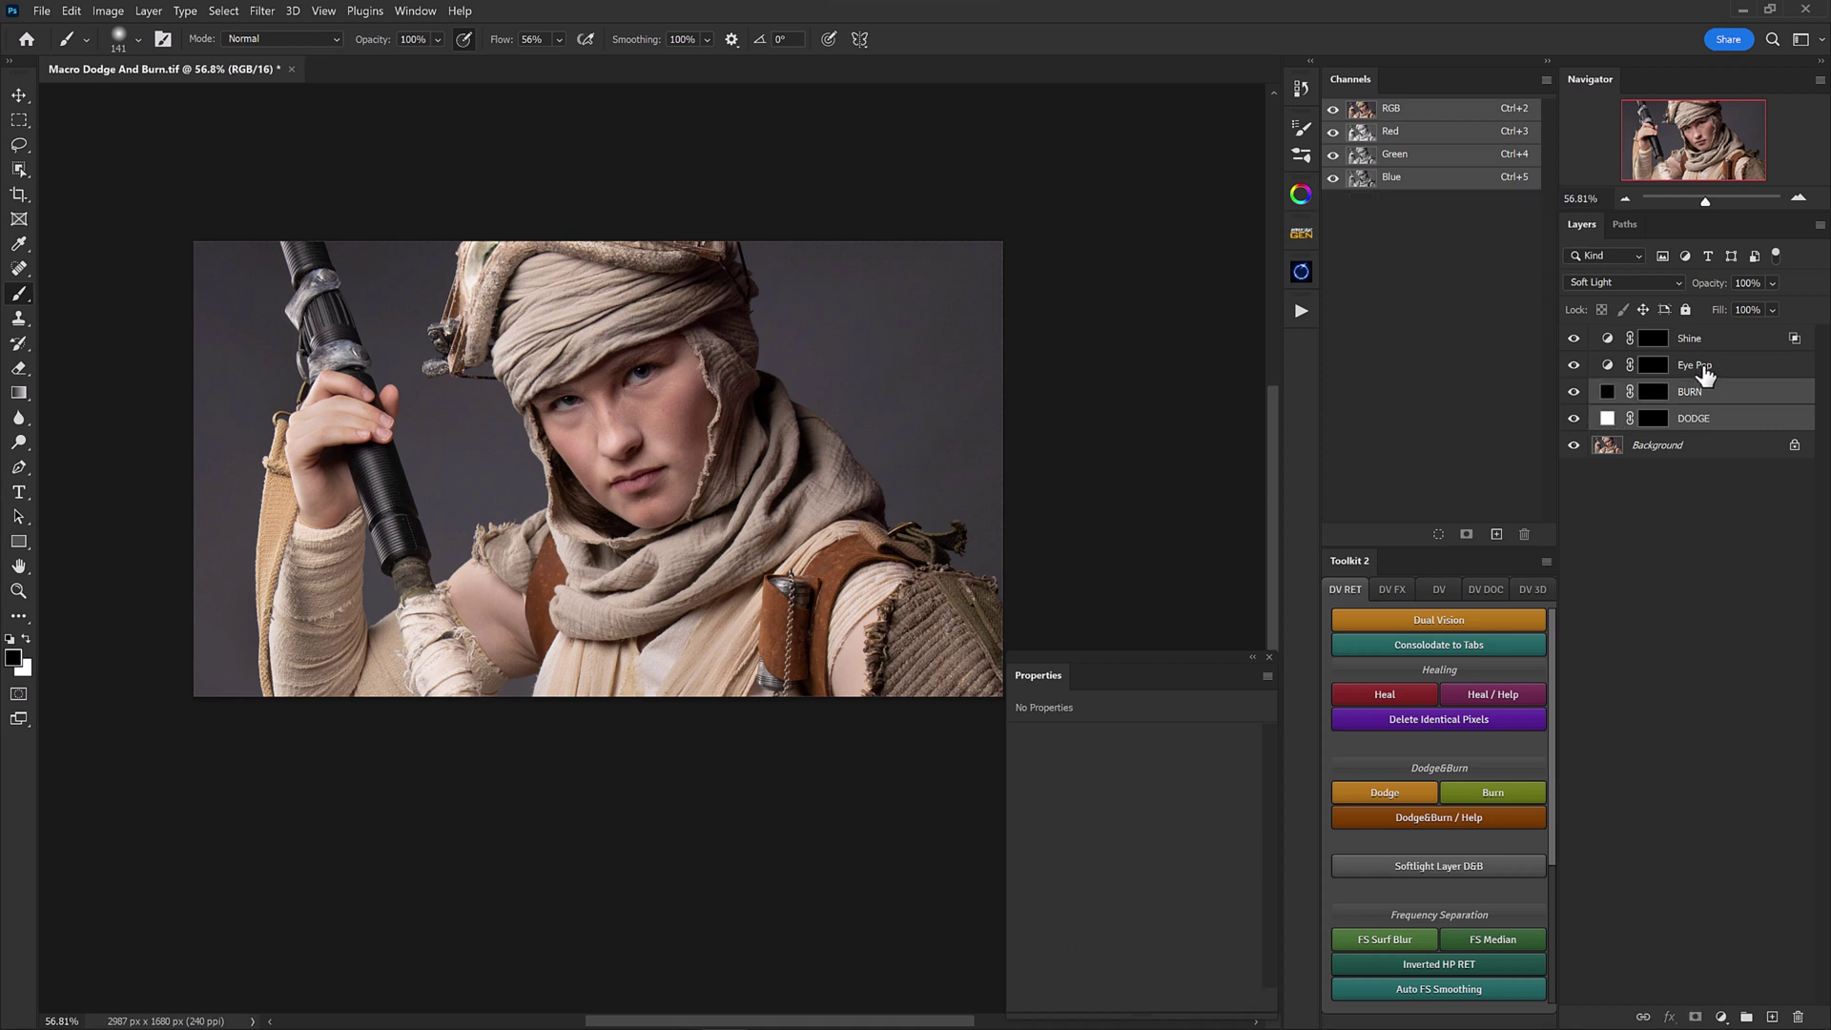
{"action": "left_click", "coordinate": [1700, 369], "text": "ctrl"}
{"action": "left_click", "coordinate": [1701, 344], "text": "ctrl"}
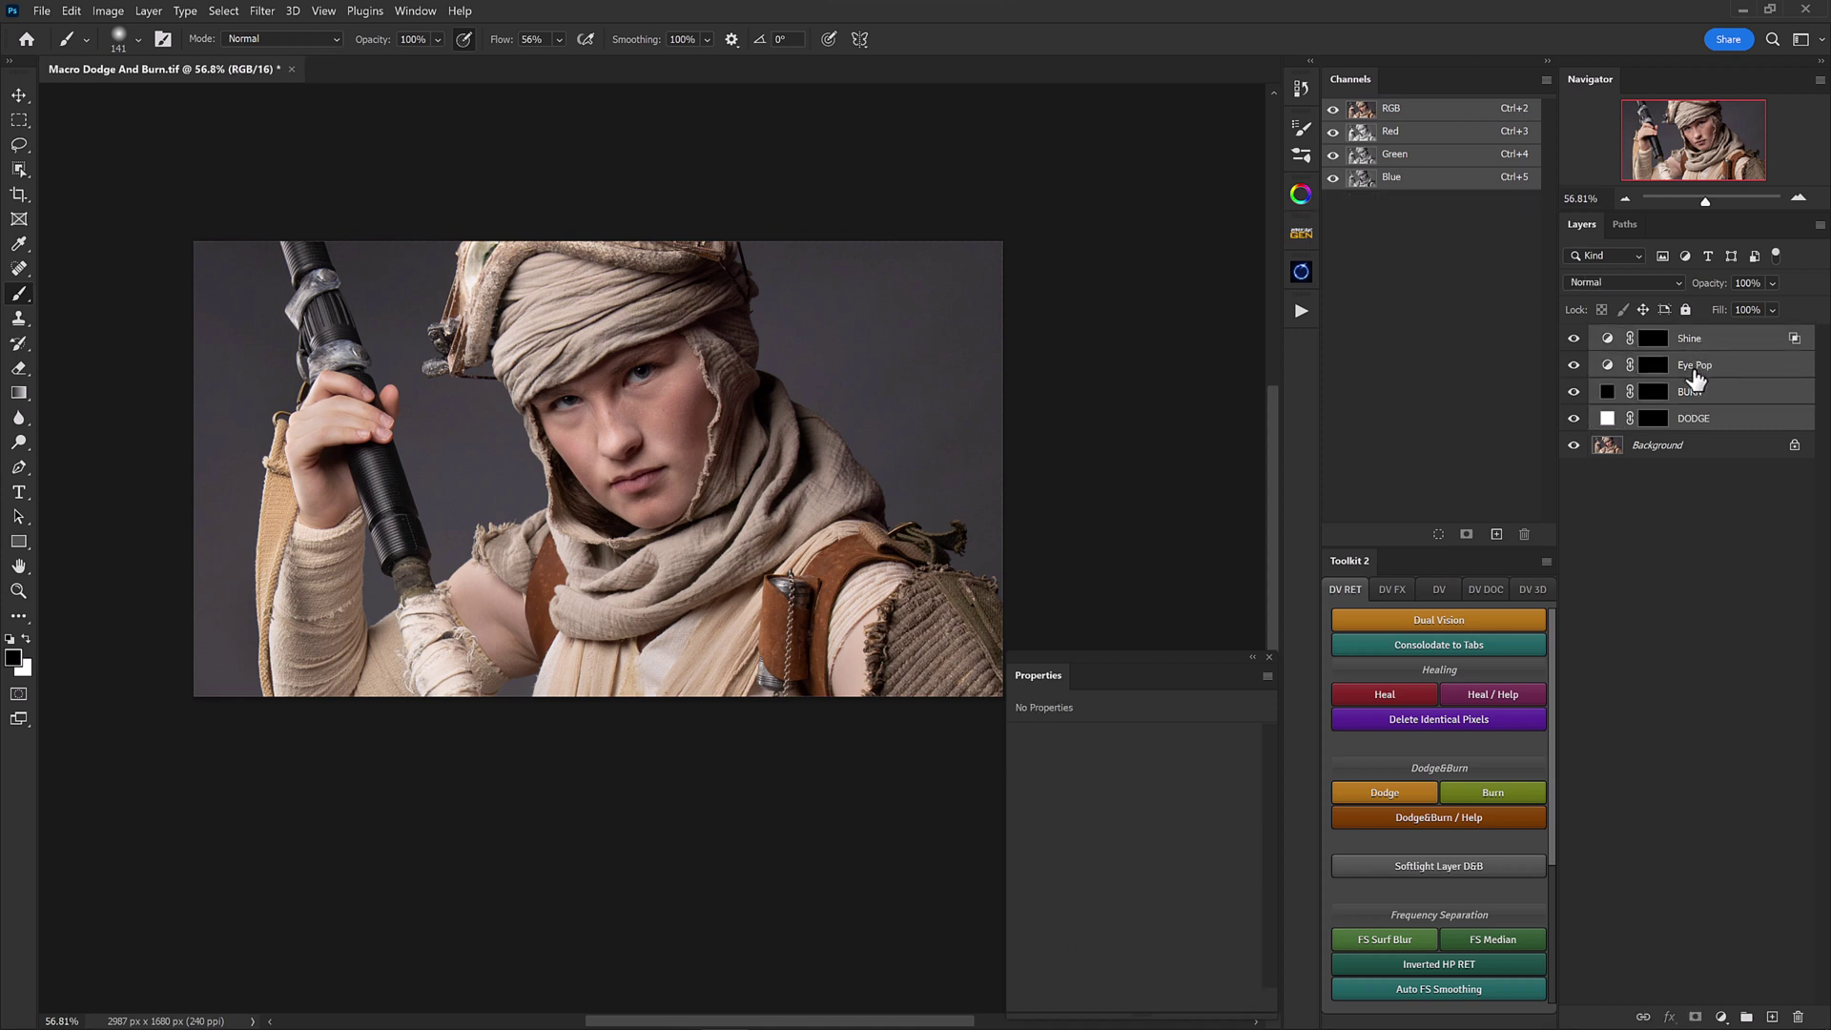
{"action": "key", "text": "ctrl+g"}
{"action": "double_click", "coordinate": [1664, 337]}
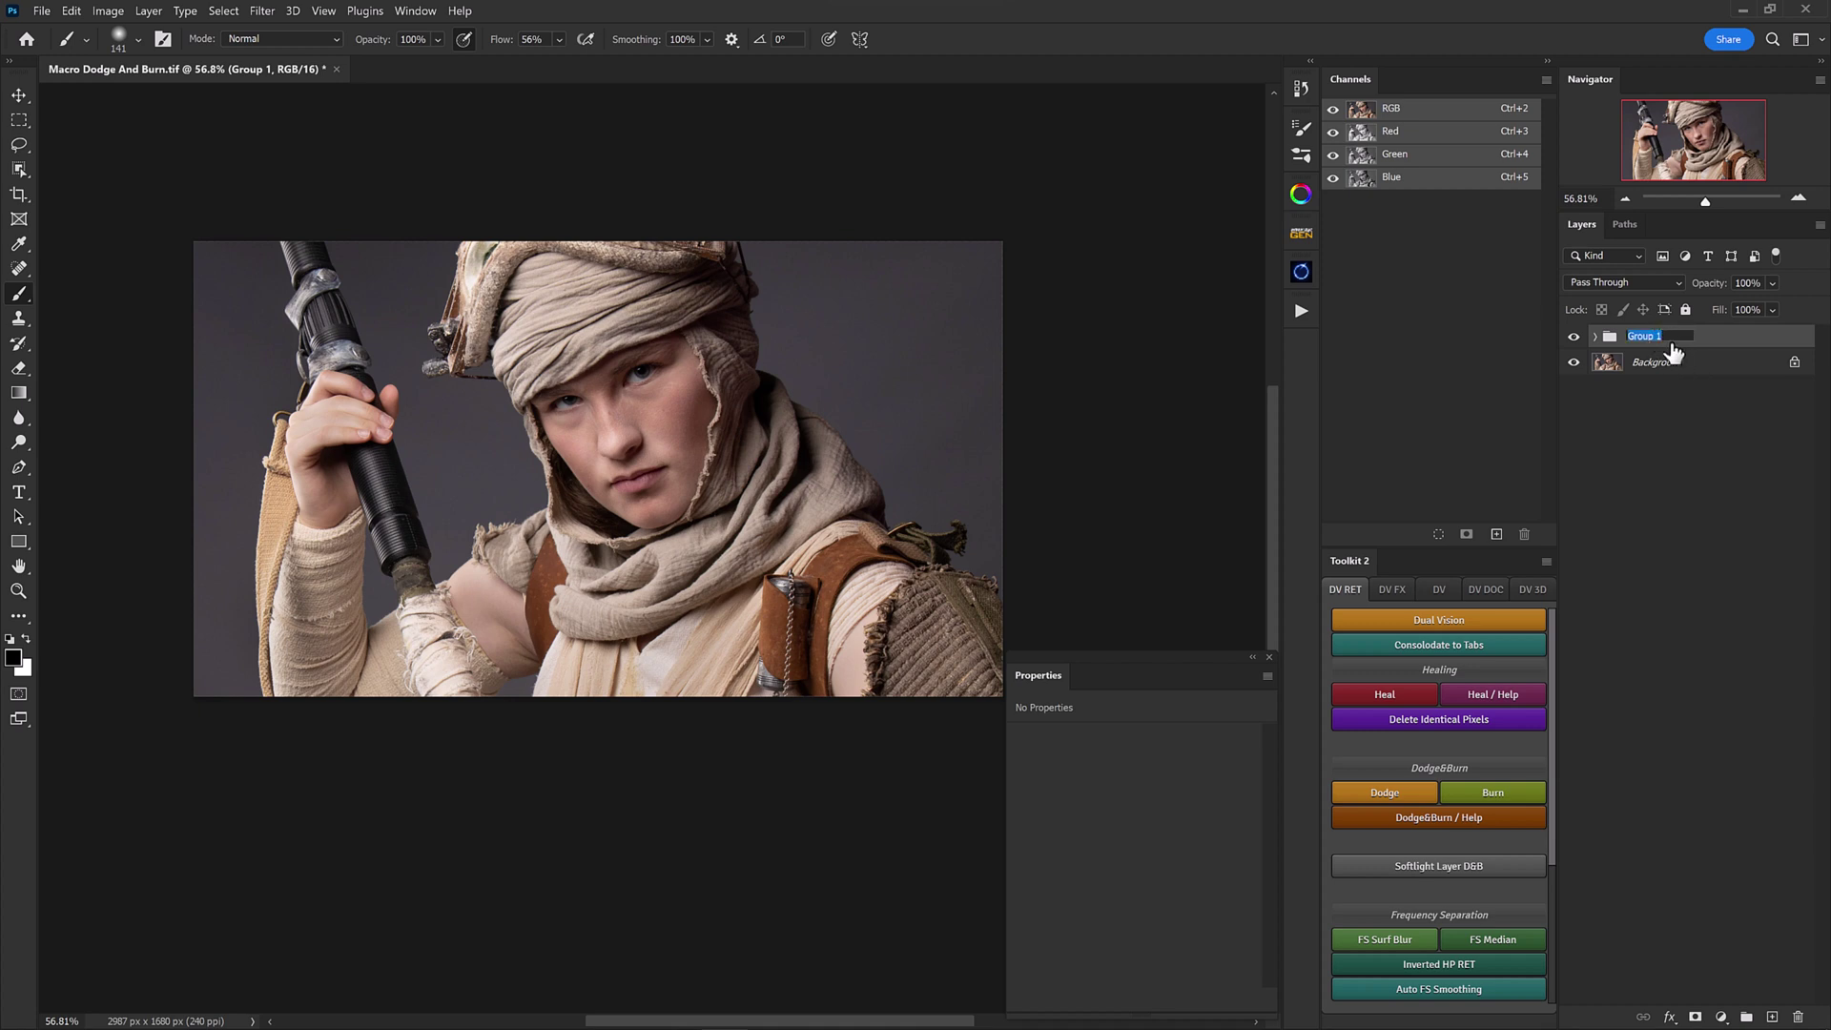
{"action": "type", "text": "D&B"}
{"action": "key", "text": "Return"}
Step: Add a layer mask to the D&B group from a Select Subject selection of the person
{"action": "left_click", "coordinate": [1659, 372]}
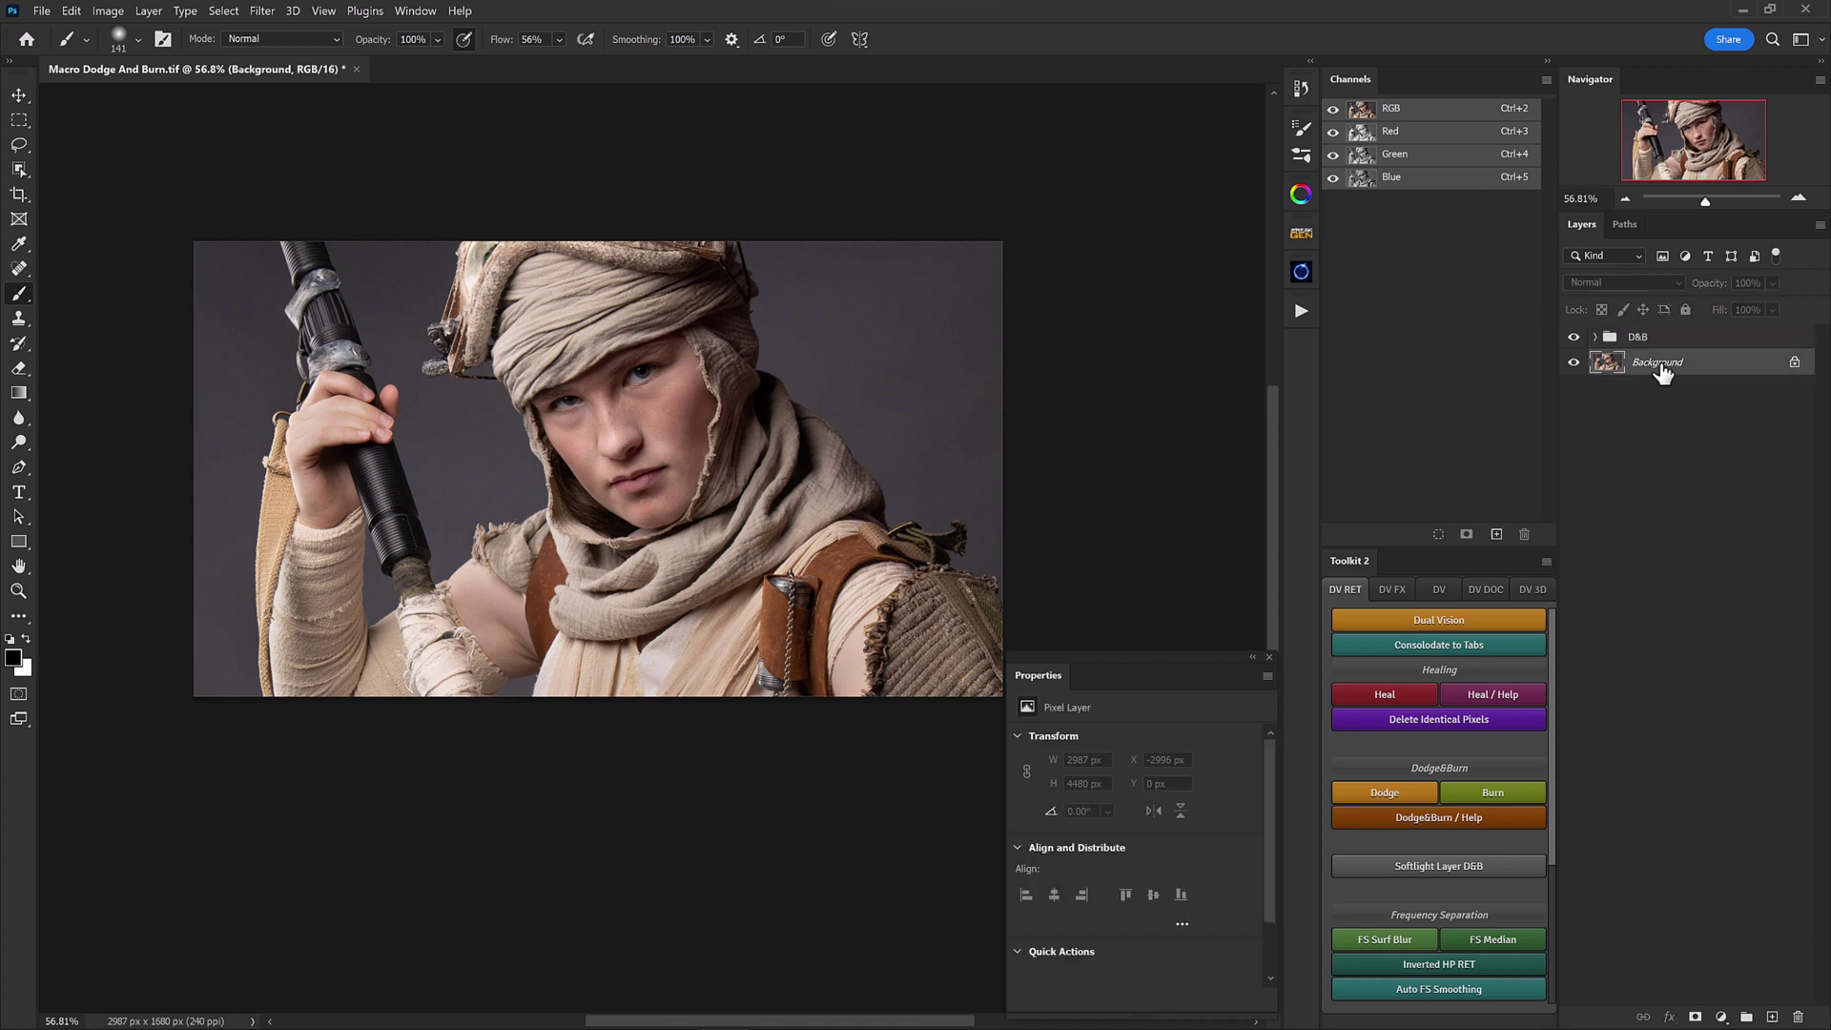
{"action": "scroll", "coordinate": [1236, 930], "scroll_direction": "down", "scroll_amount": 2}
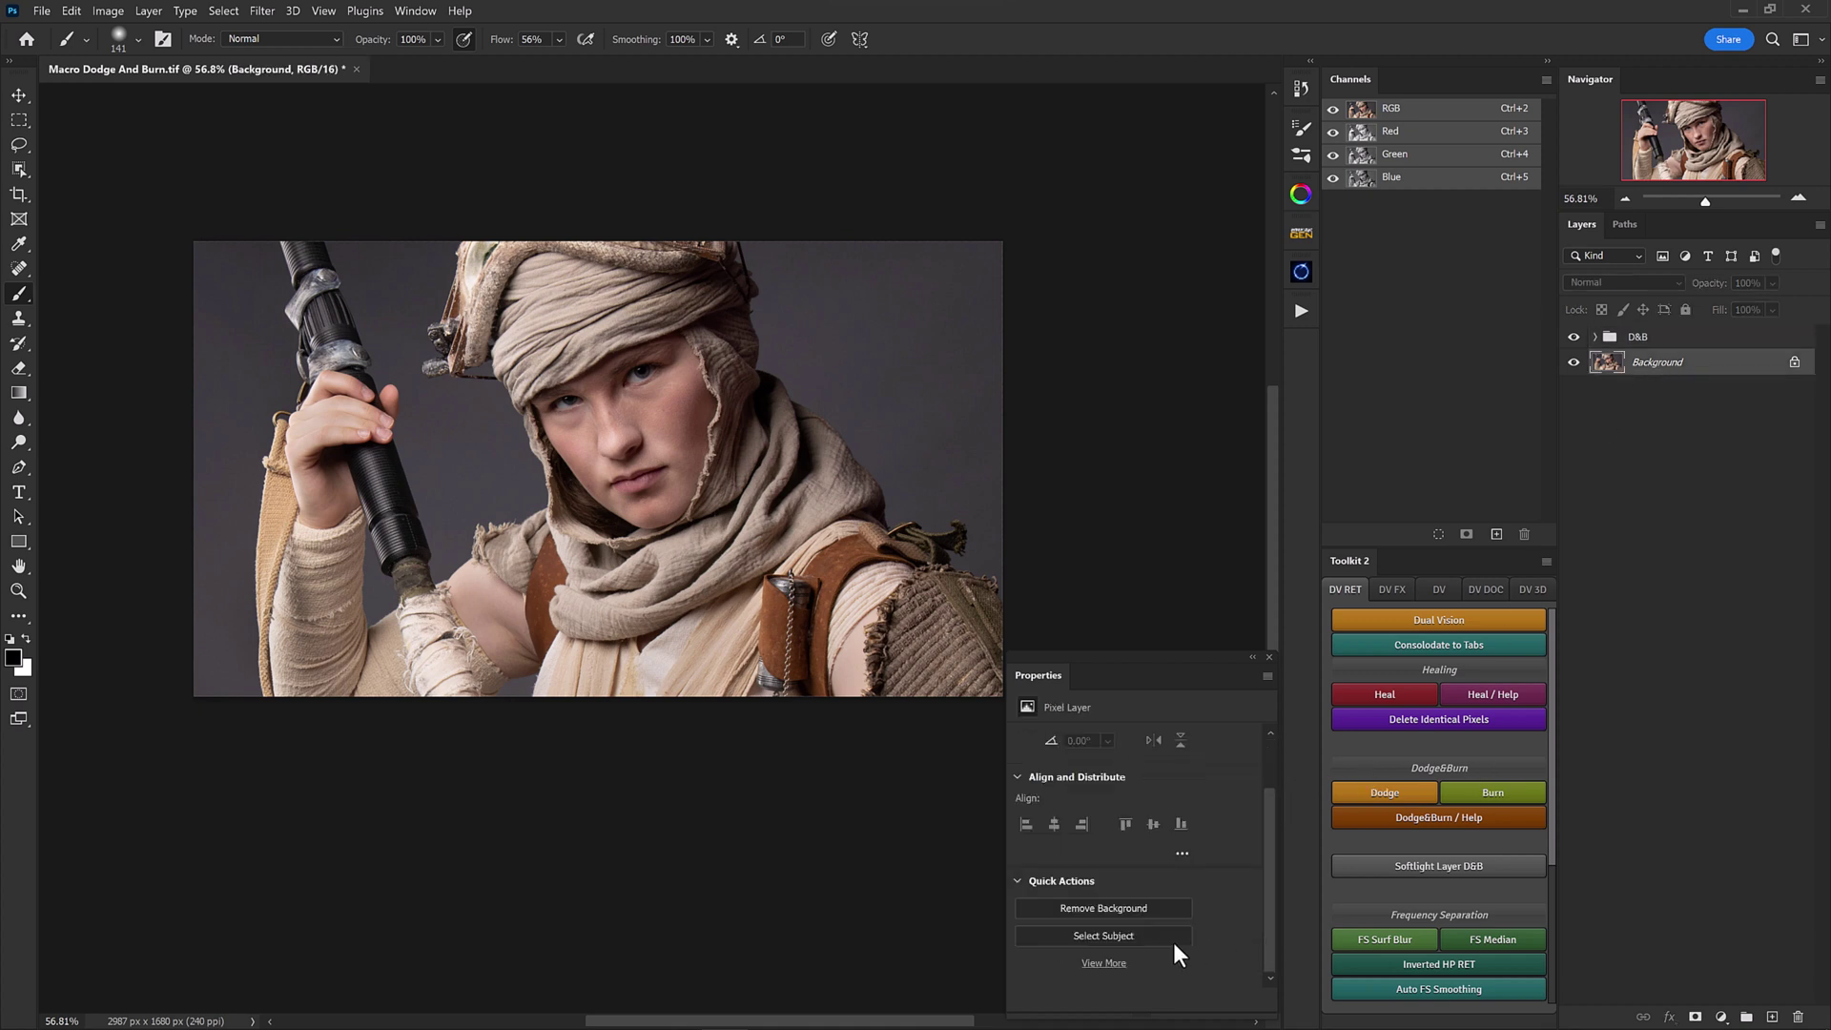
{"action": "left_click", "coordinate": [1144, 931]}
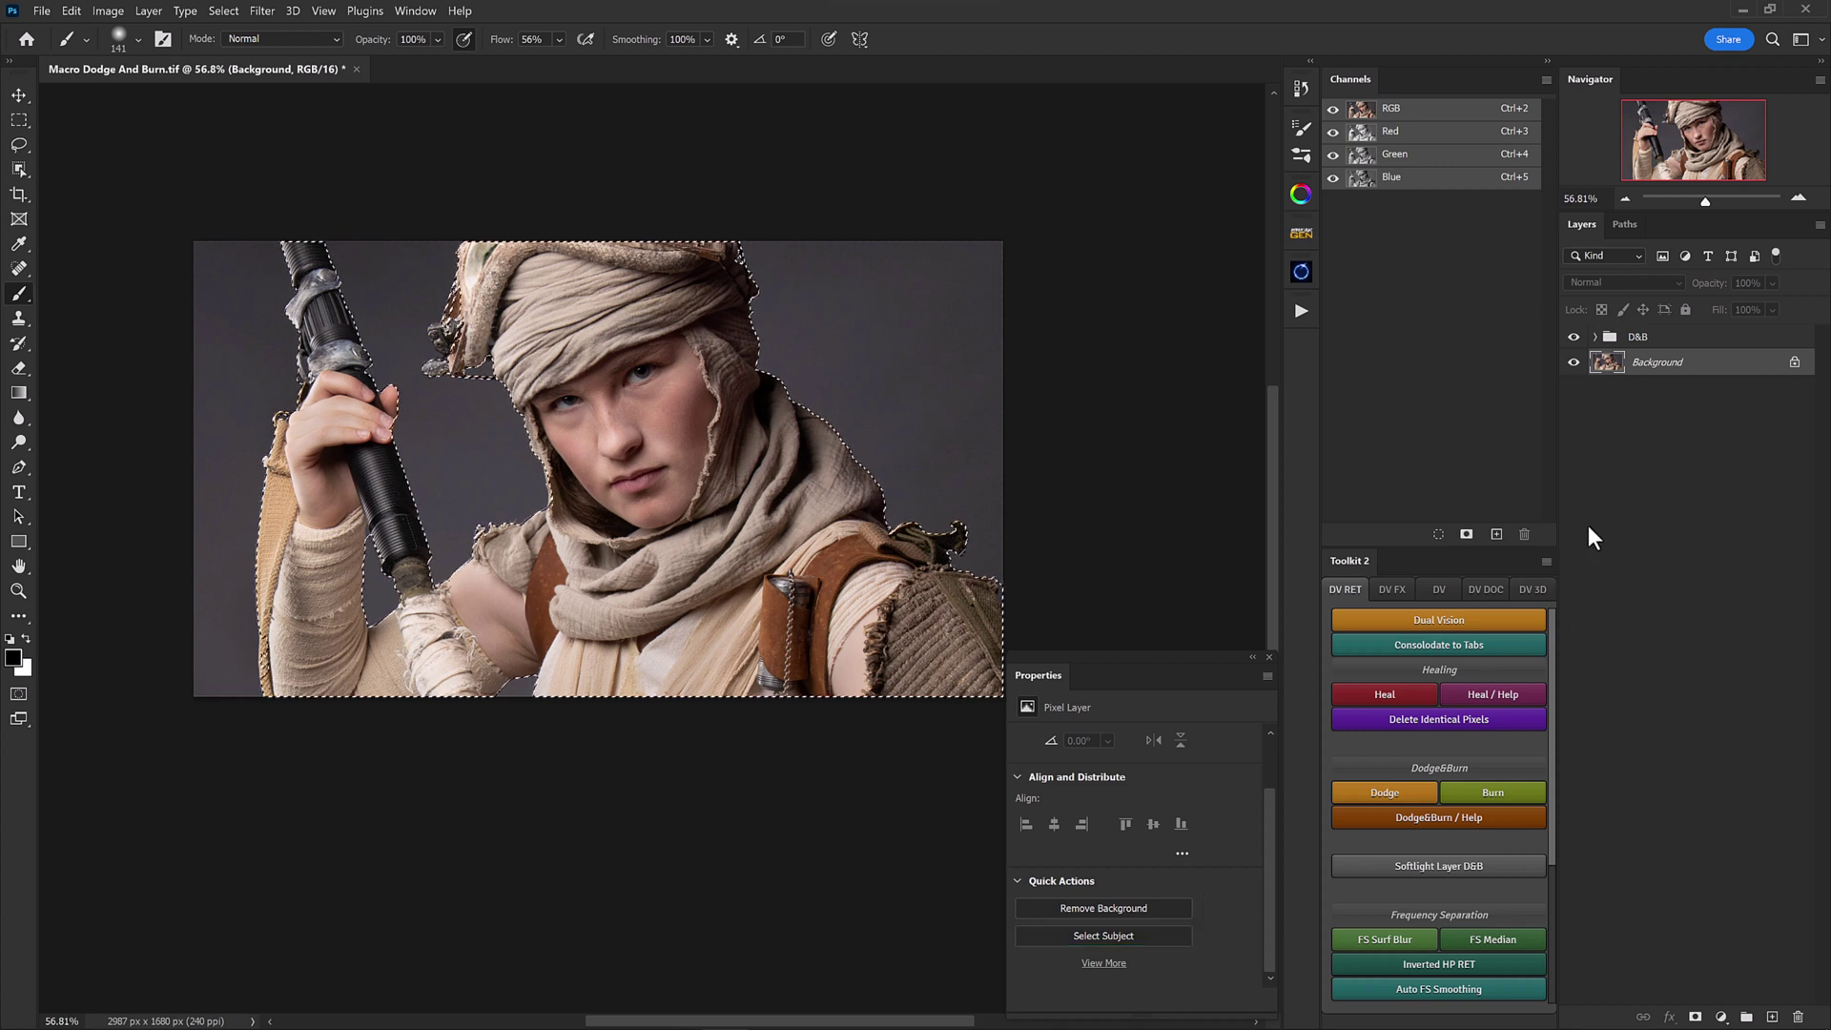
{"action": "left_click", "coordinate": [1662, 340]}
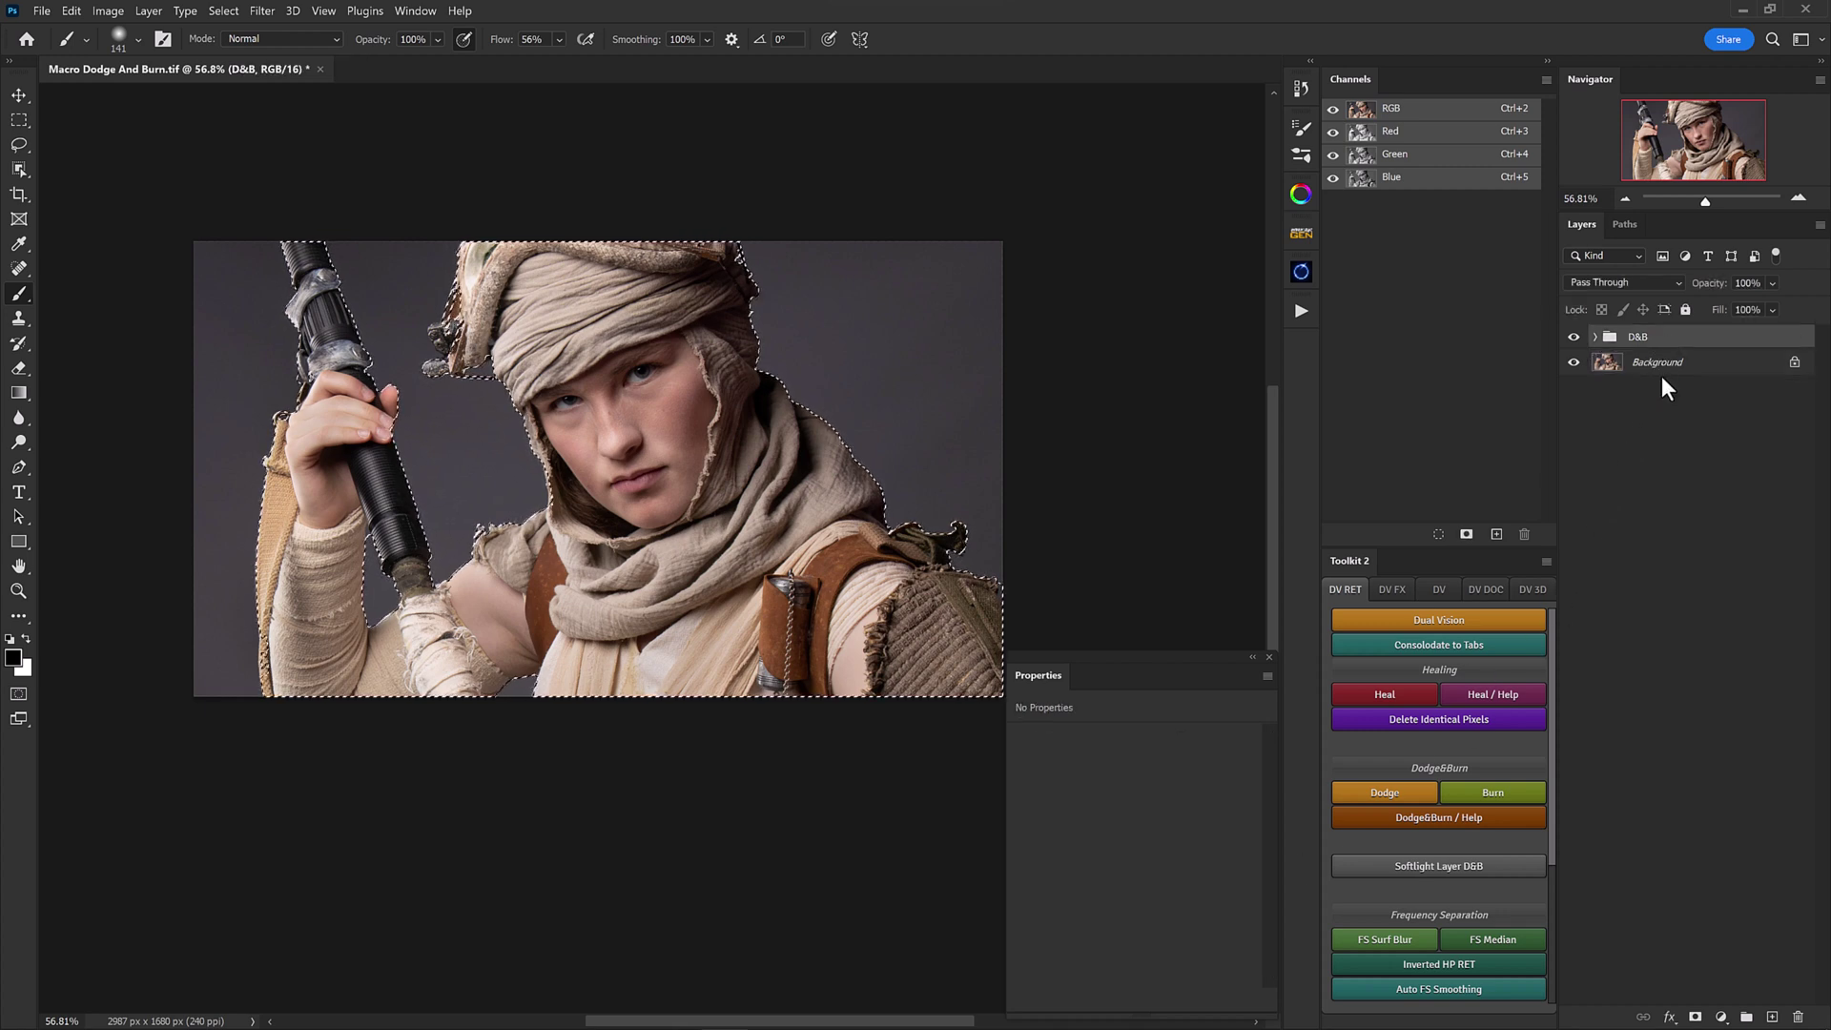
{"action": "left_click", "coordinate": [1696, 1018]}
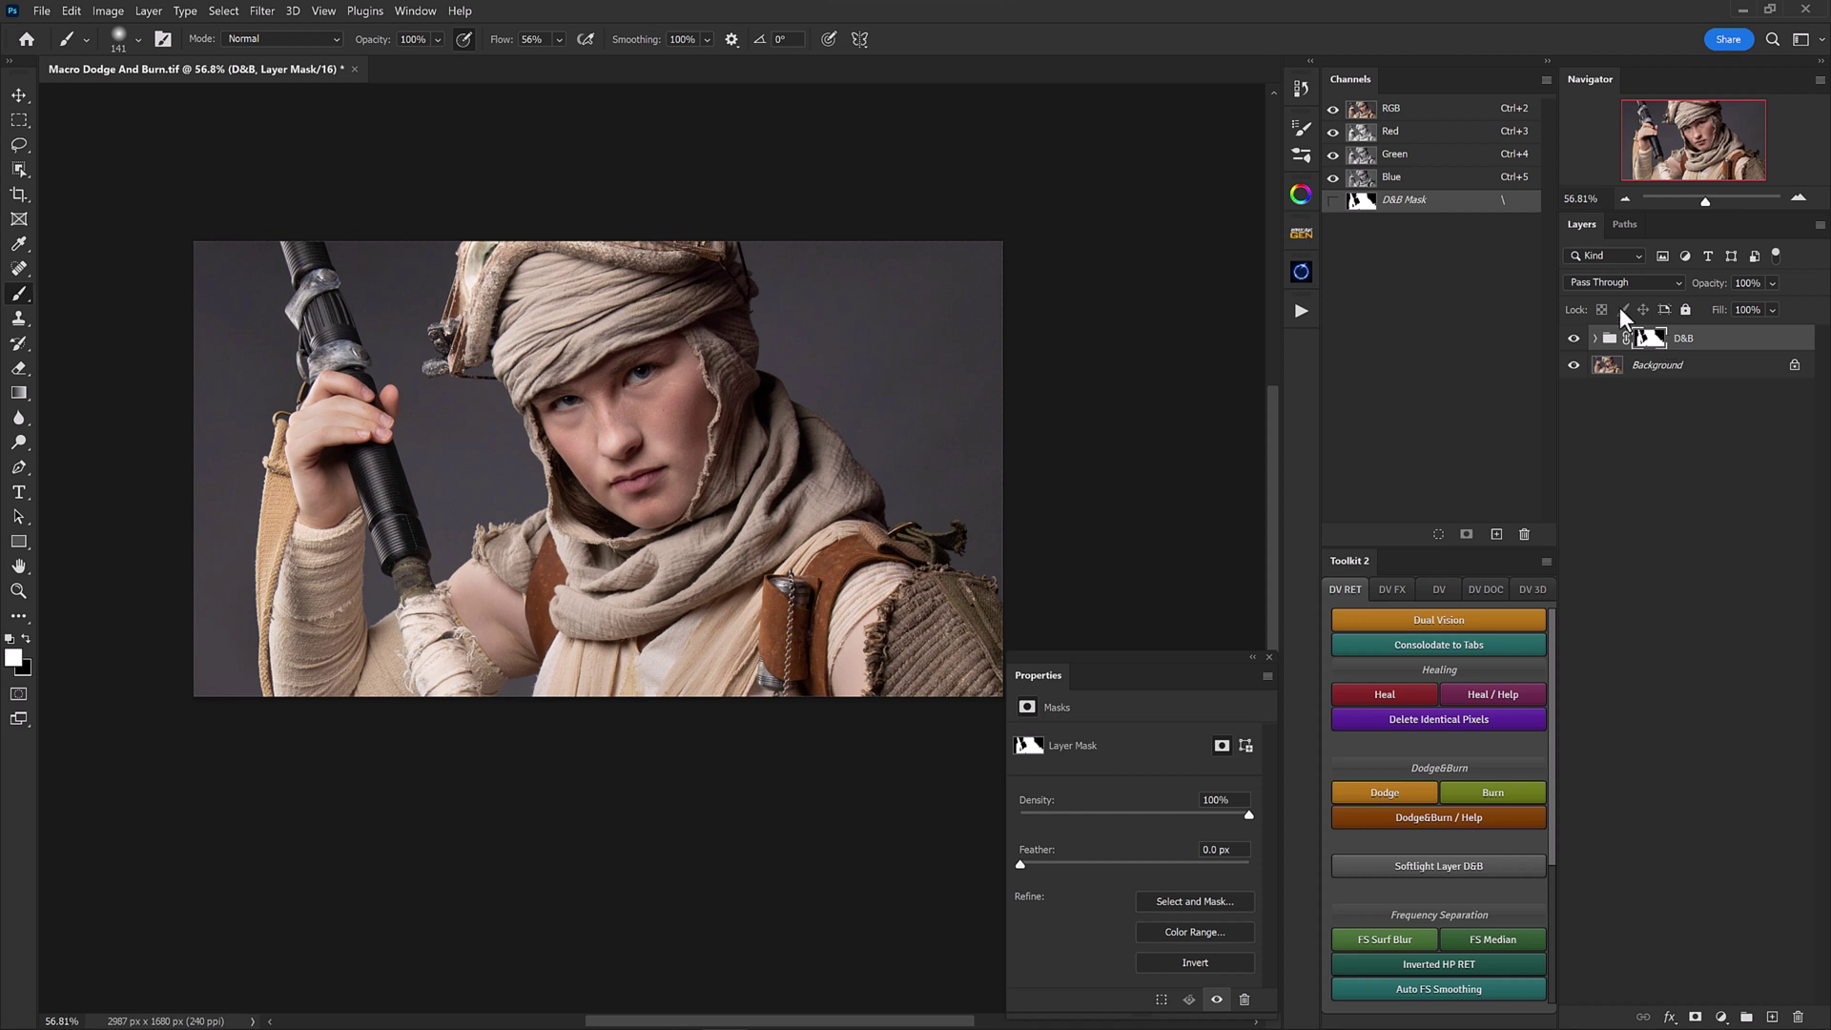
{"action": "left_click", "coordinate": [1272, 94]}
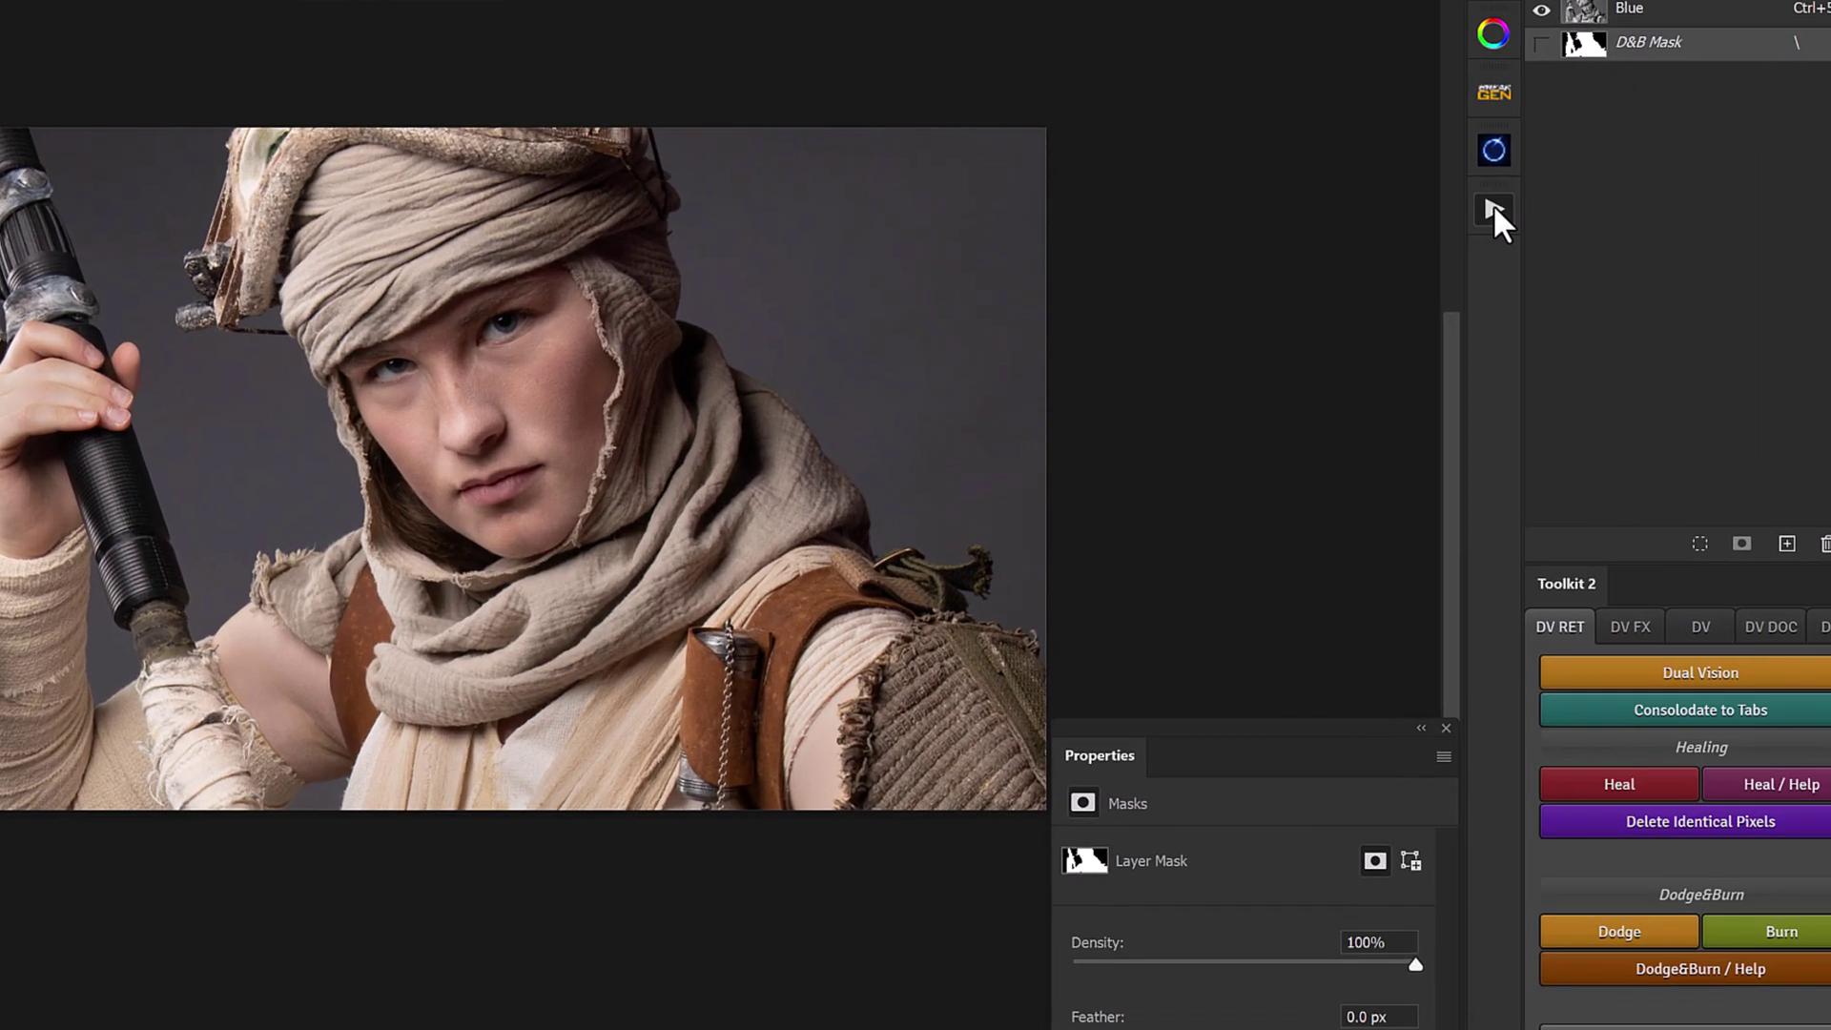
Step: Stop recording the D&B action
{"action": "left_click", "coordinate": [1491, 205]}
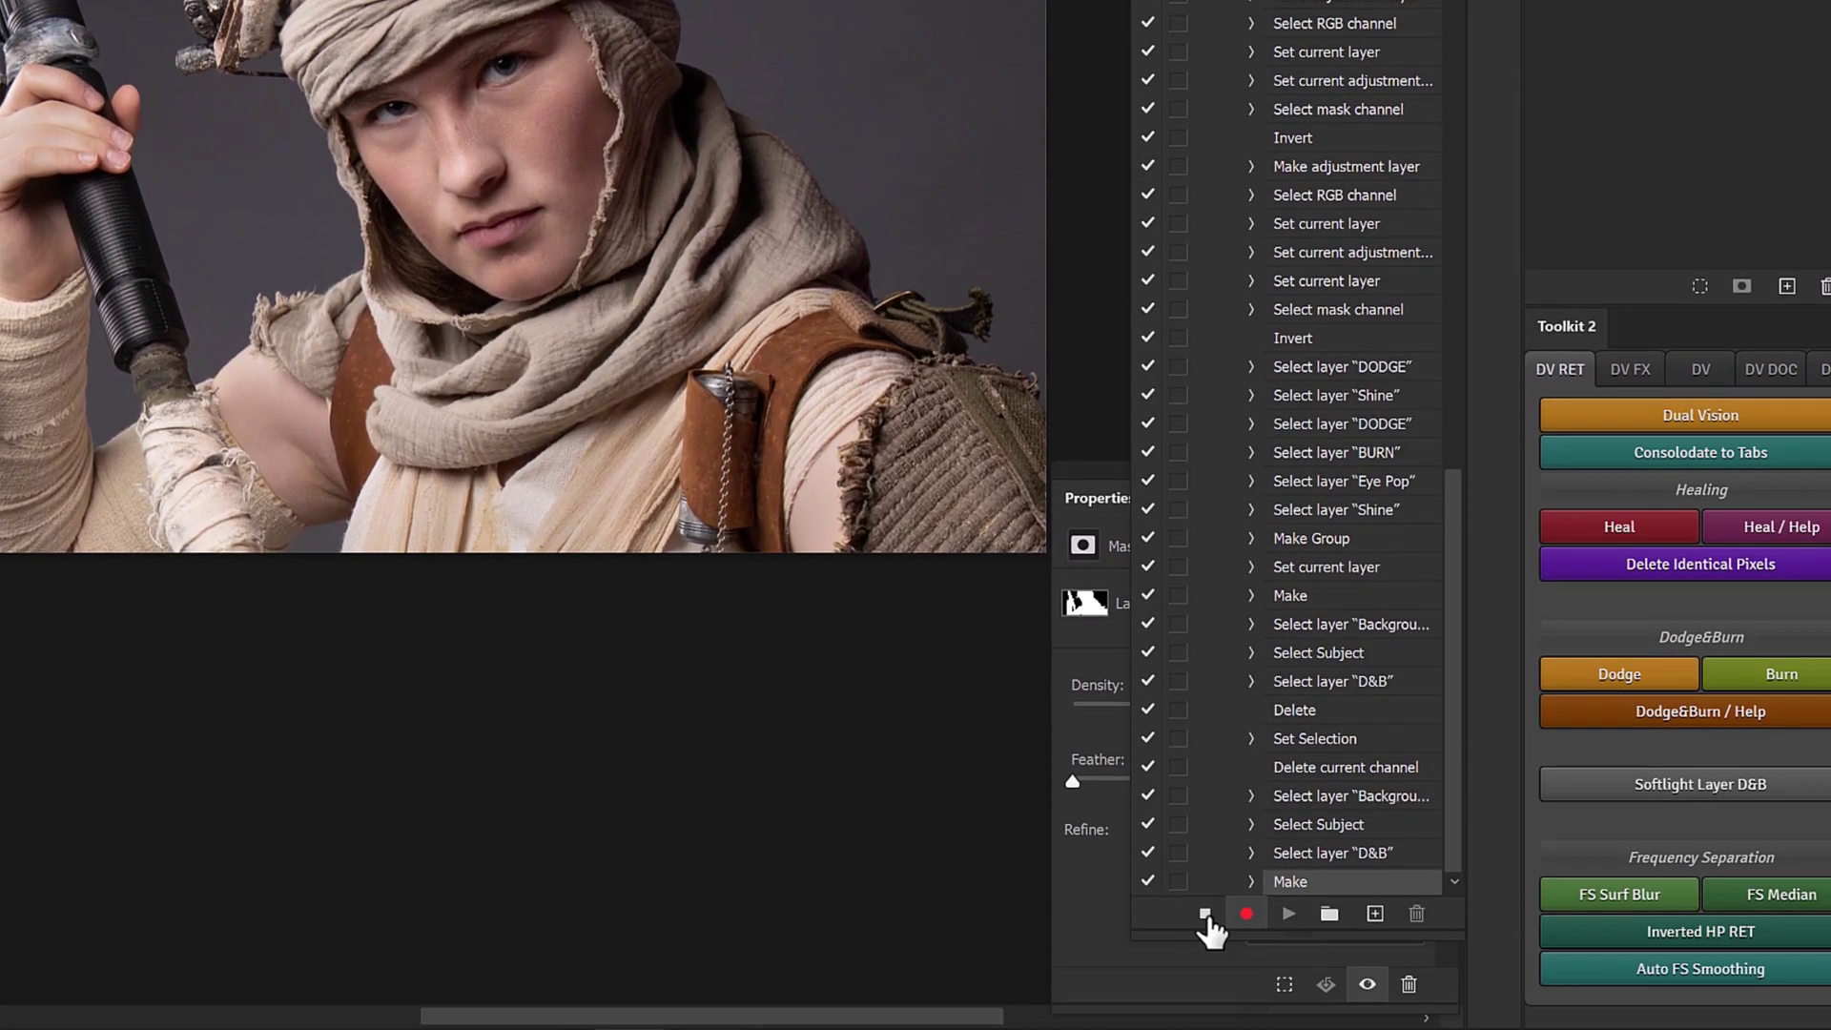
{"action": "left_click", "coordinate": [1205, 915]}
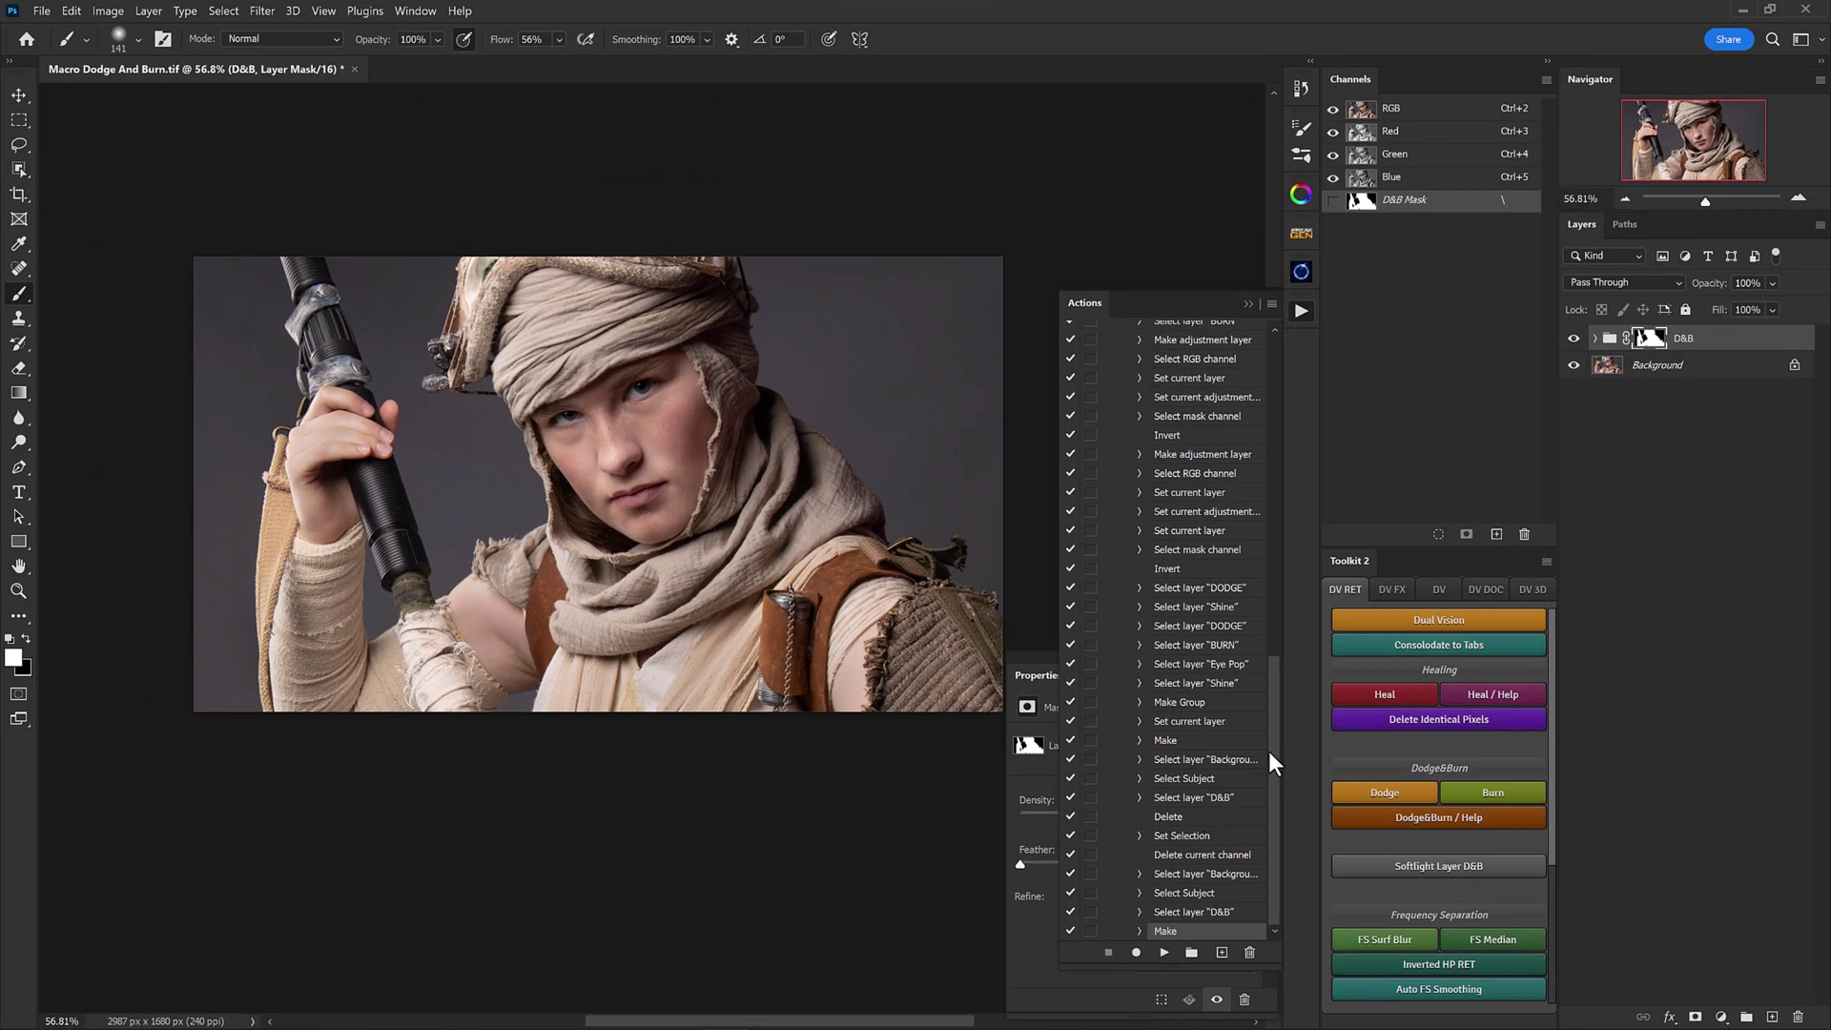
{"action": "left_click_drag", "start_coordinate": [1272, 745], "coordinate": [1283, 563]}
Step: Delete the D&B group, replay the D&B action, and expand the rebuilt group
{"action": "left_click", "coordinate": [1147, 490]}
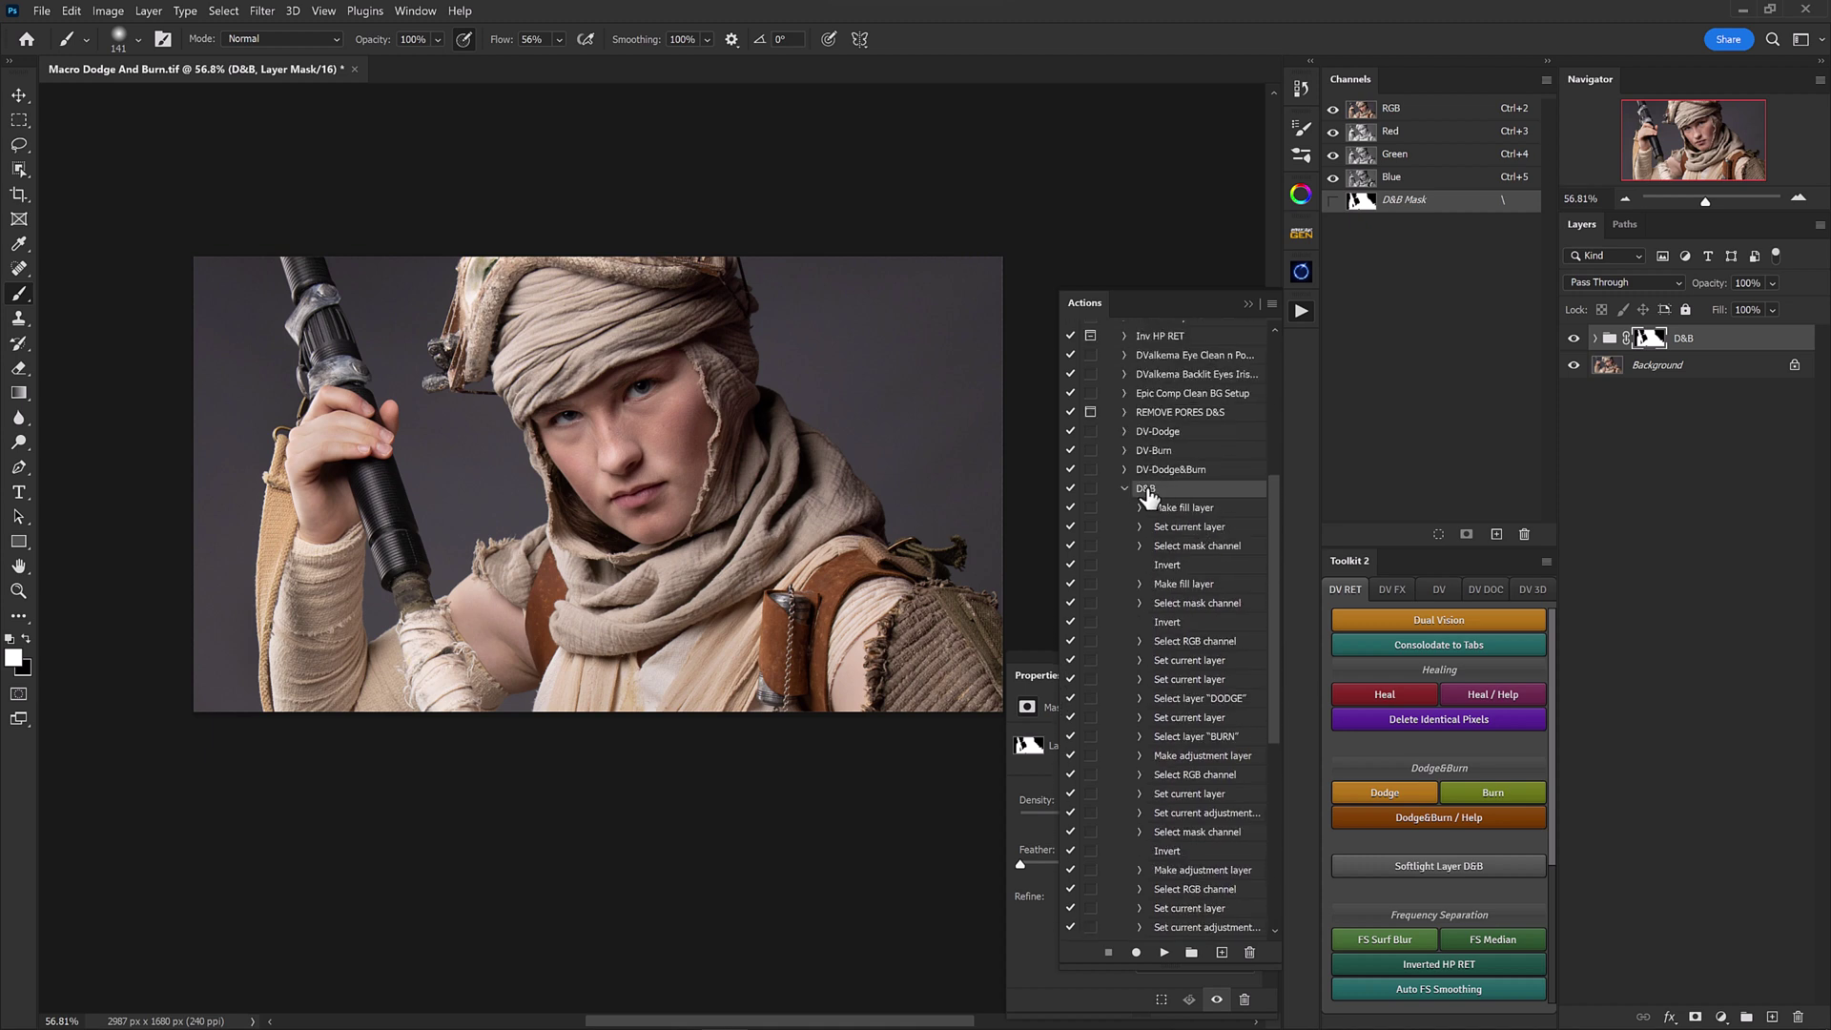
{"action": "left_click", "coordinate": [1698, 341]}
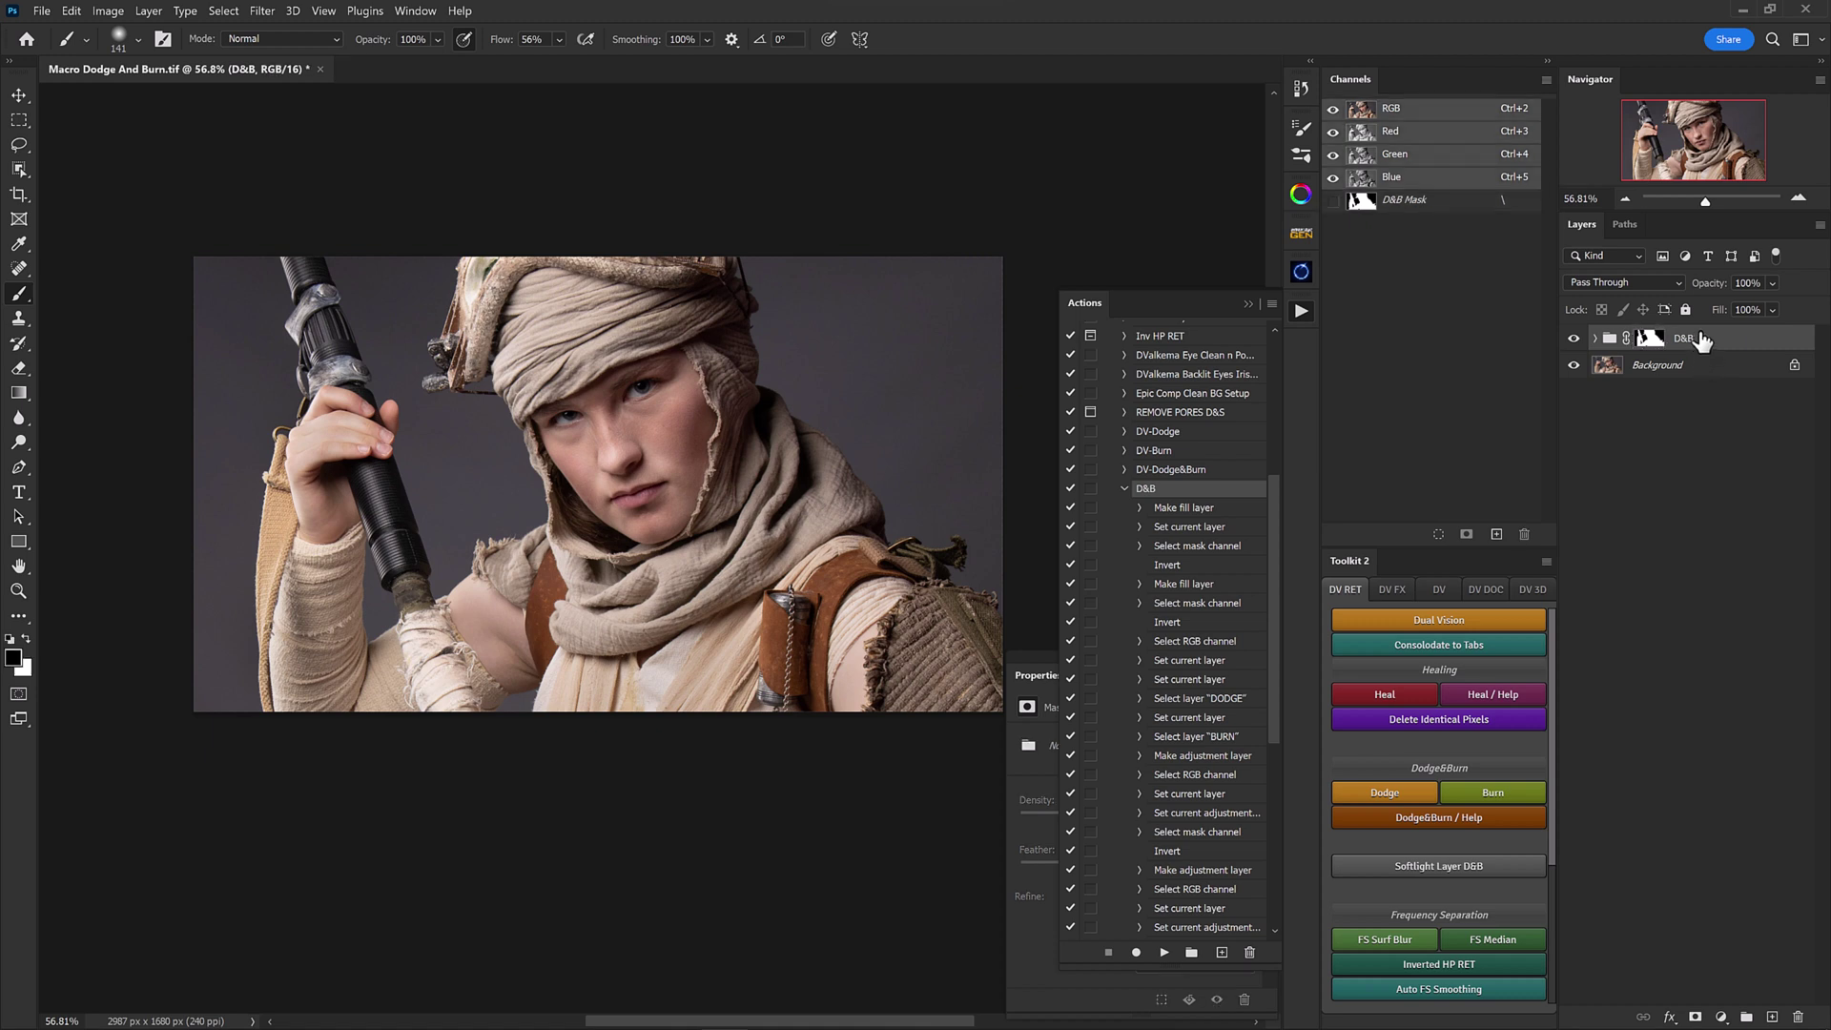
{"action": "key", "text": "Delete"}
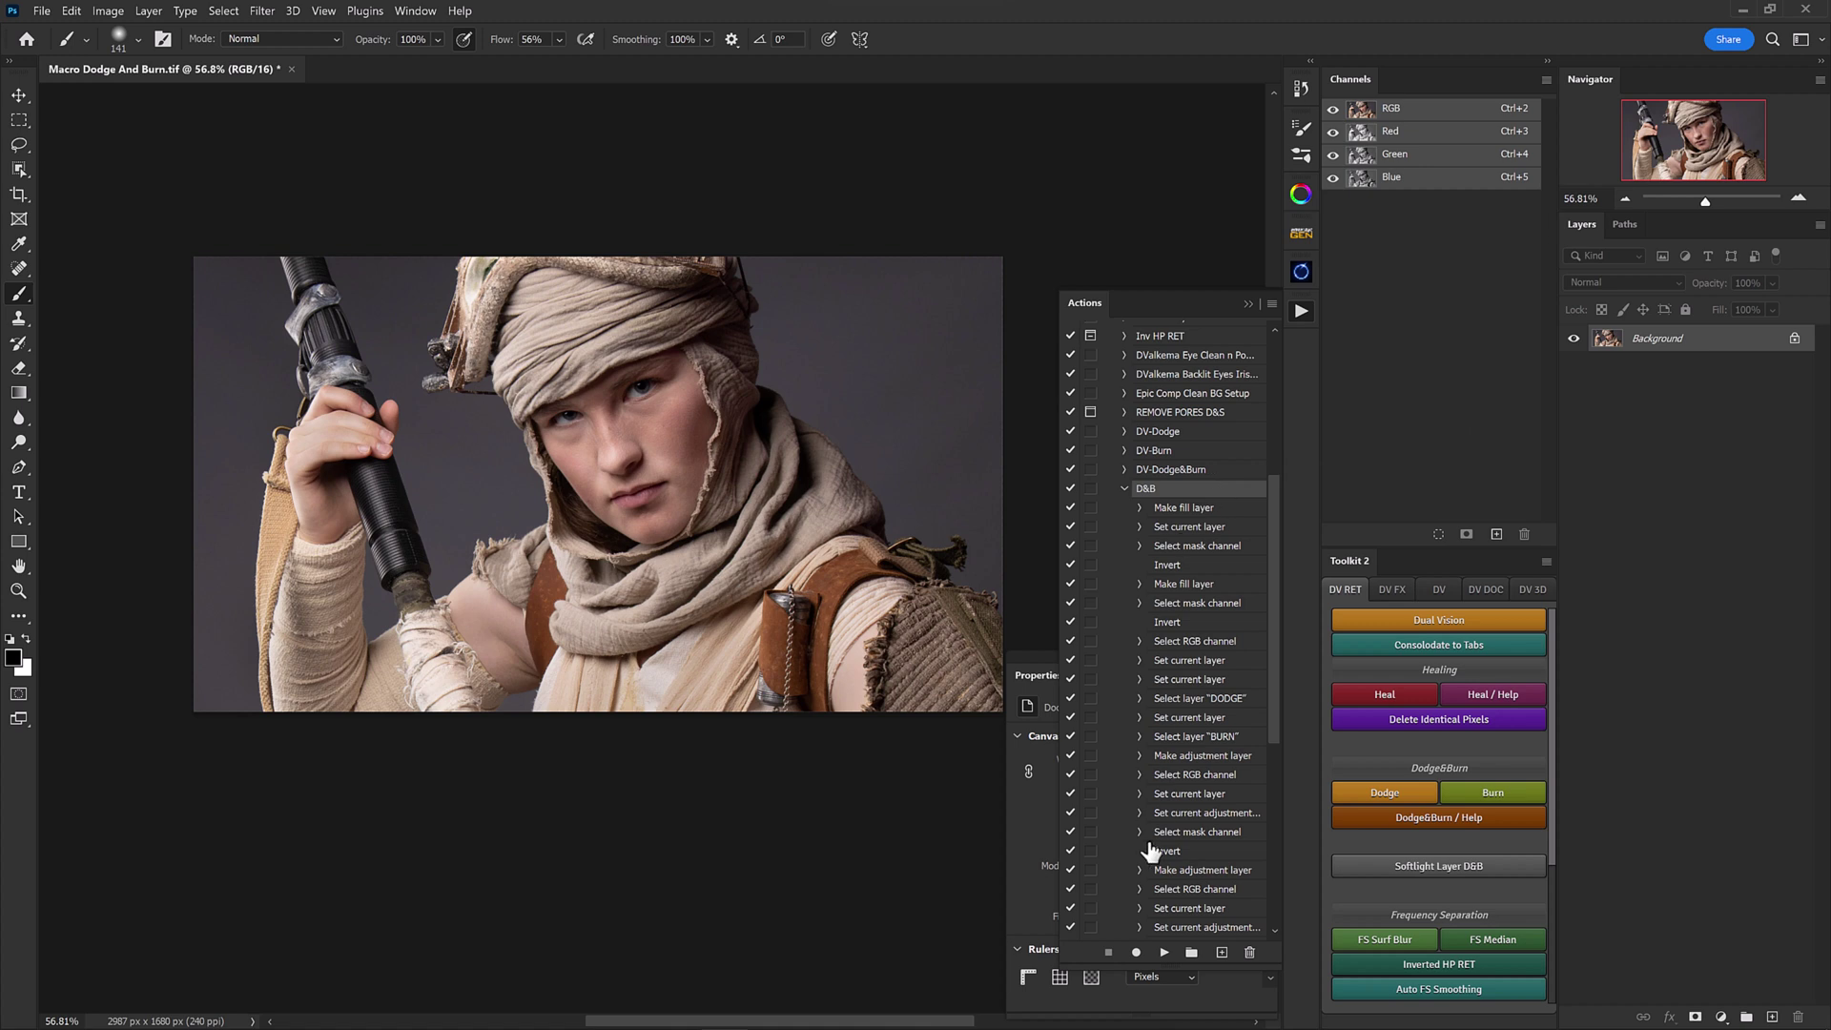
{"action": "left_click", "coordinate": [1164, 951]}
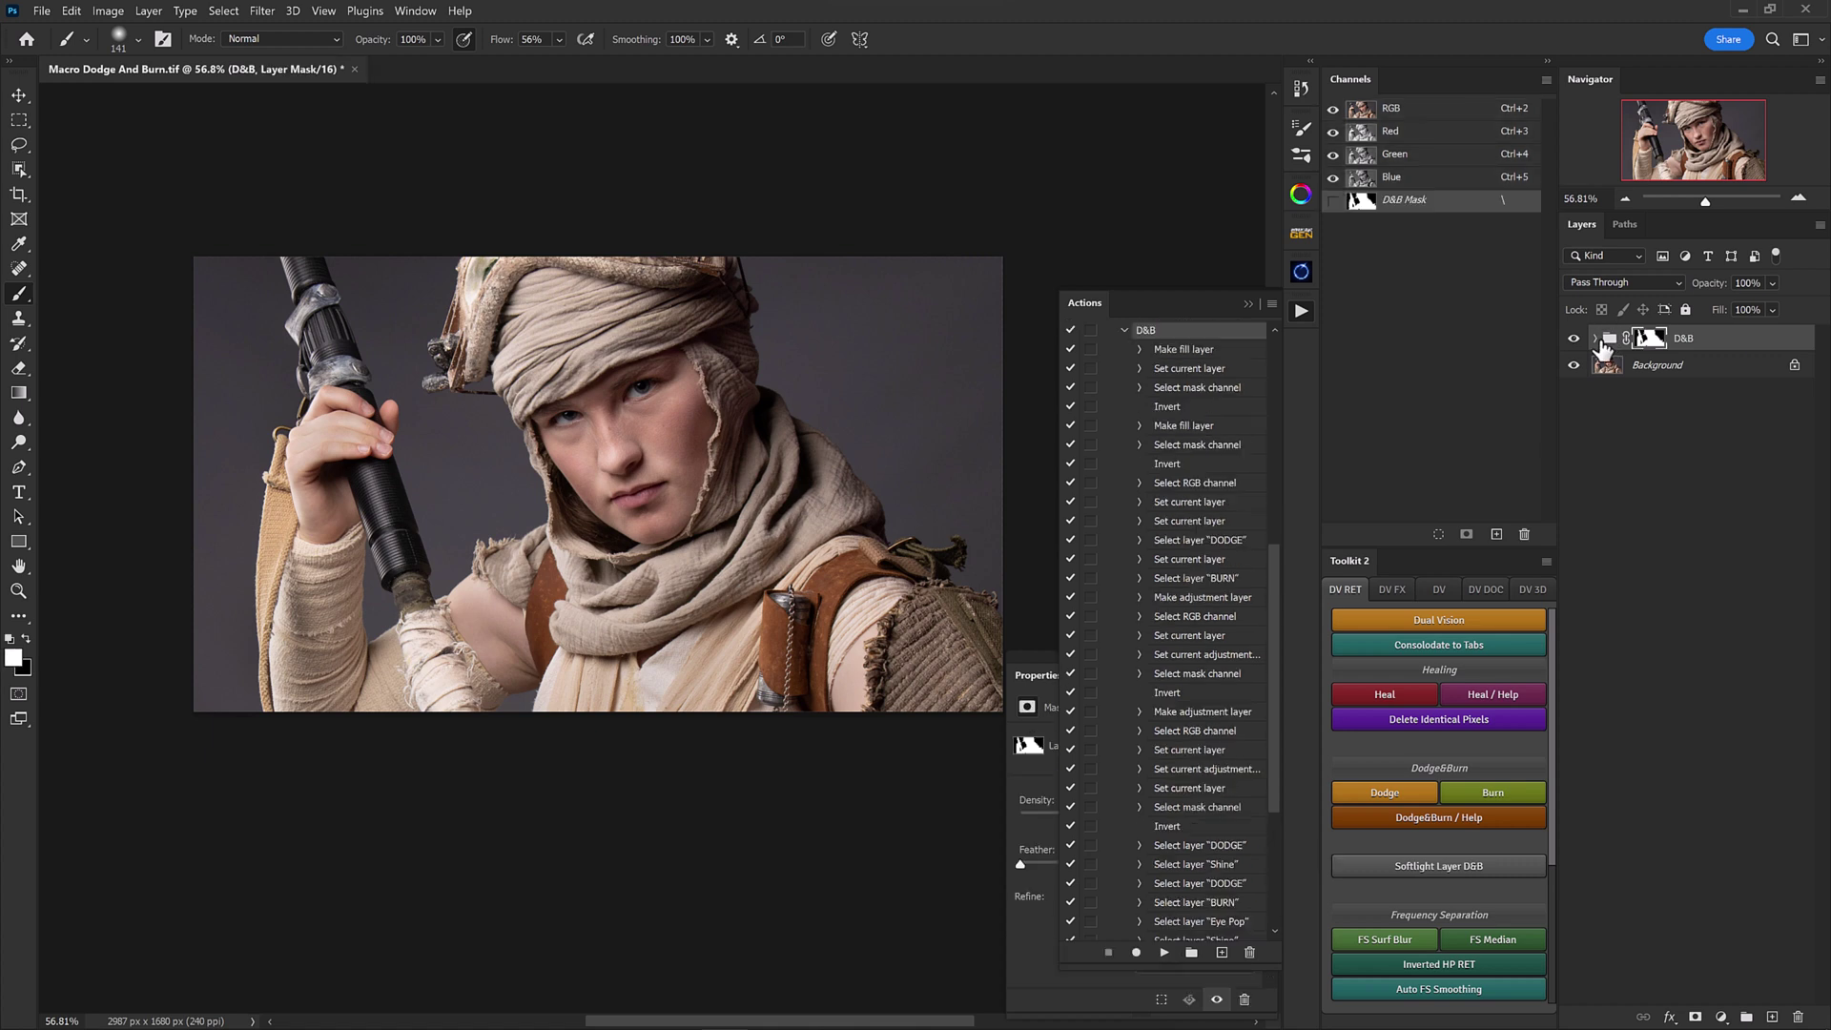
{"action": "left_click", "coordinate": [1594, 338]}
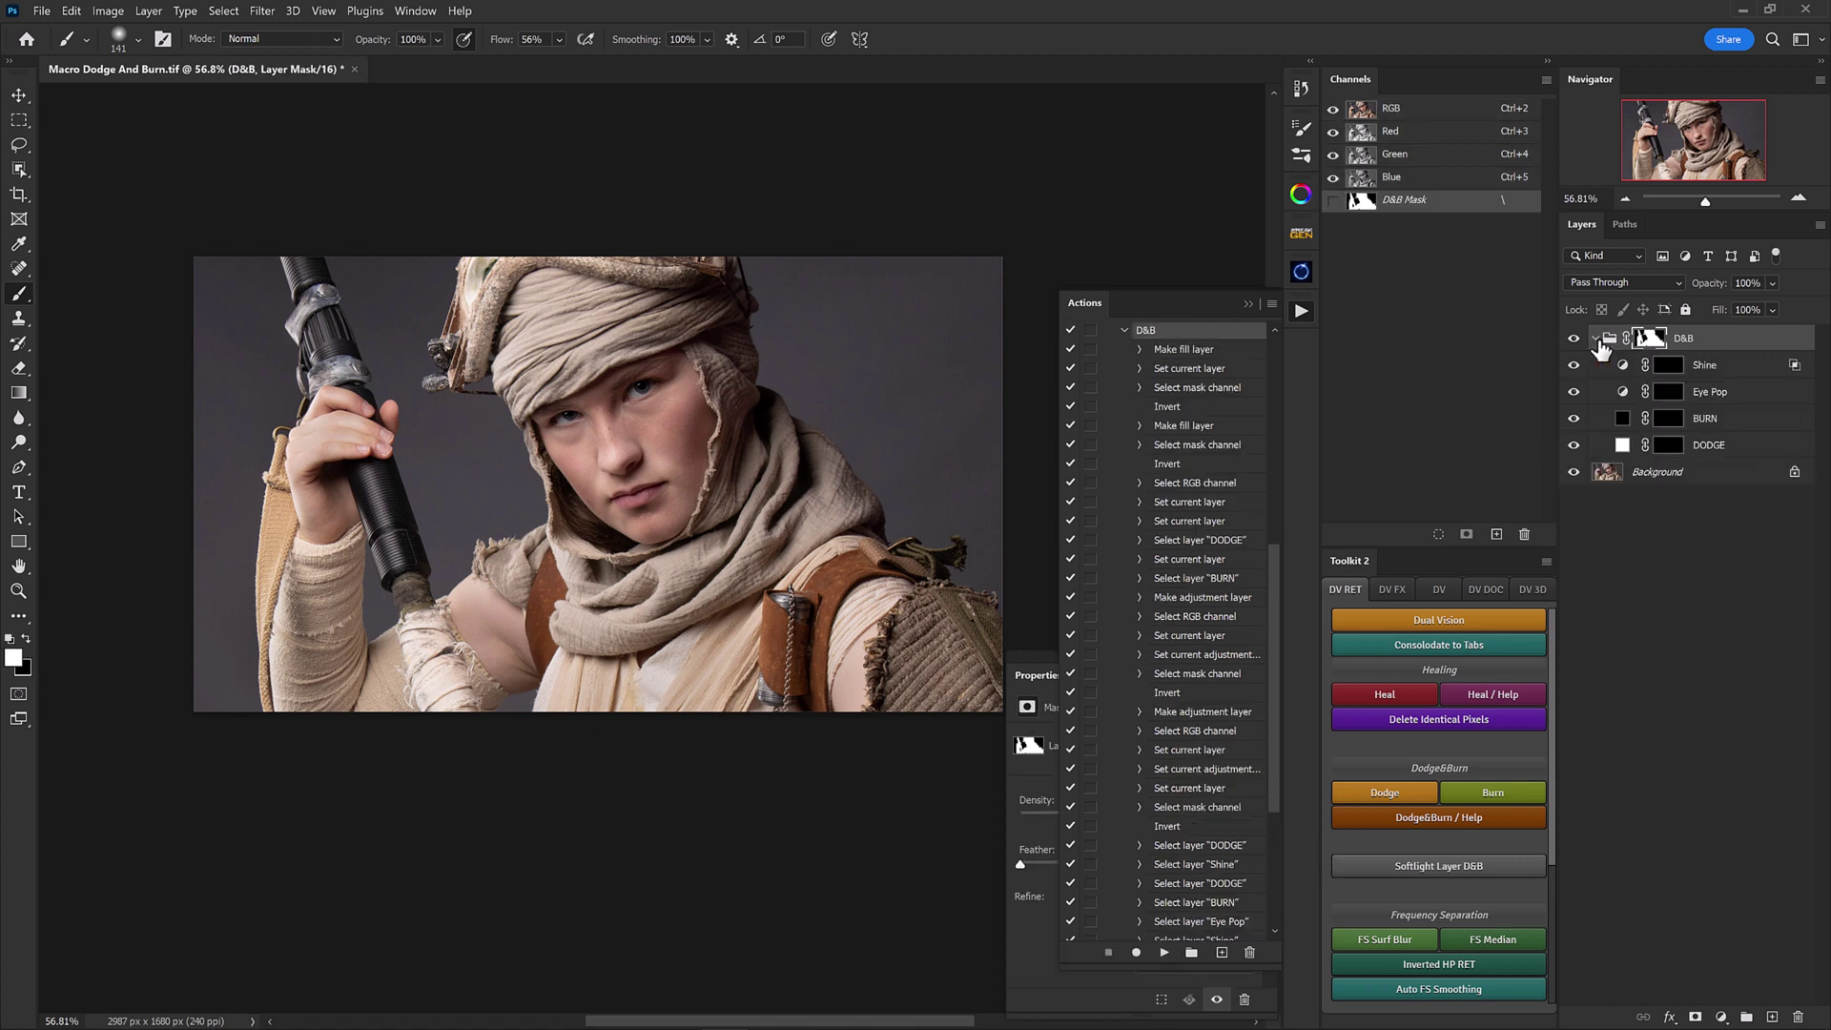